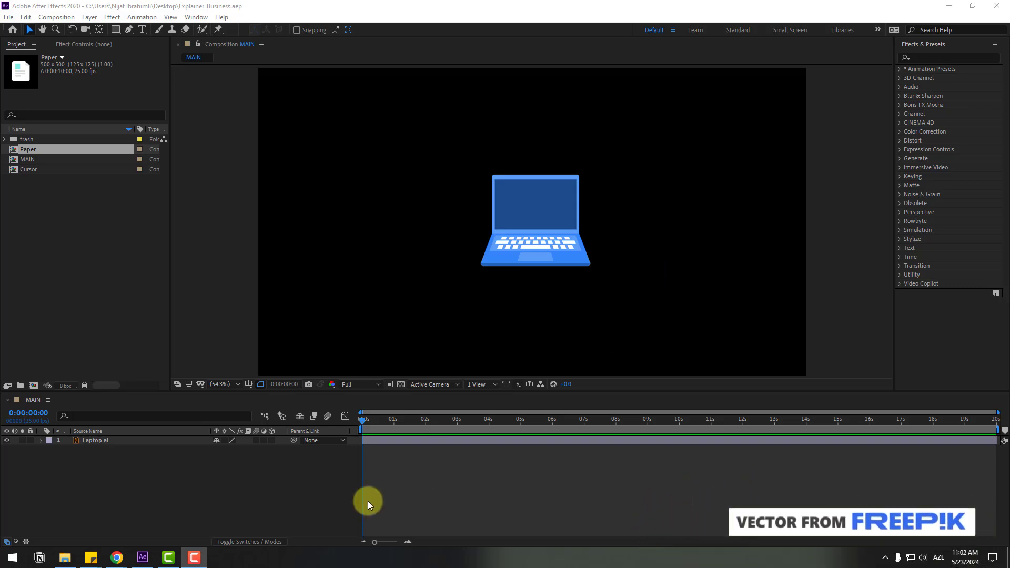
- Hide the Laptop.ai layer and create a composition-sized solid named BG_COLOR
click(94, 441)
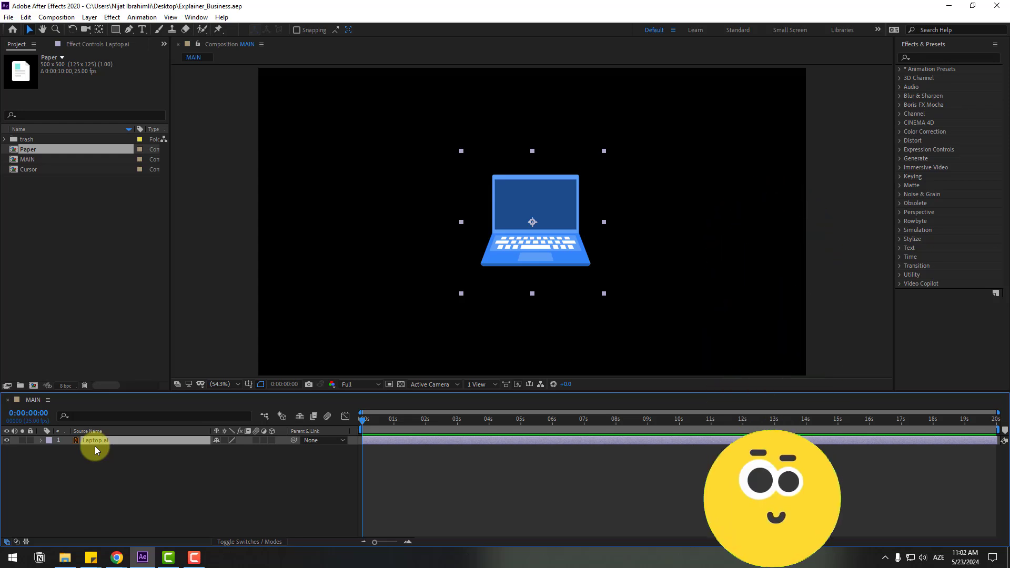
click(7, 440)
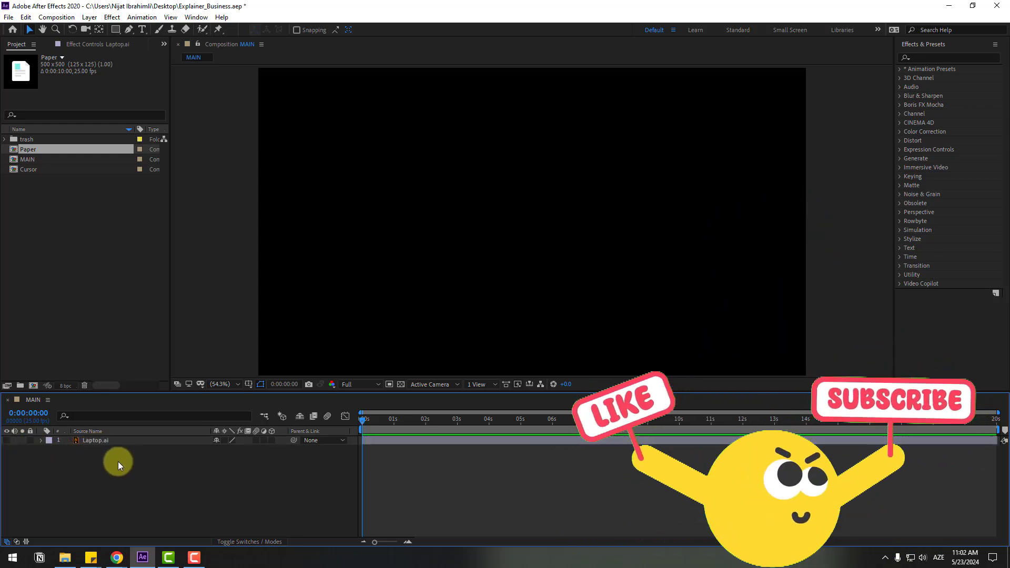
right_click(120, 471)
mouse_move(196, 356)
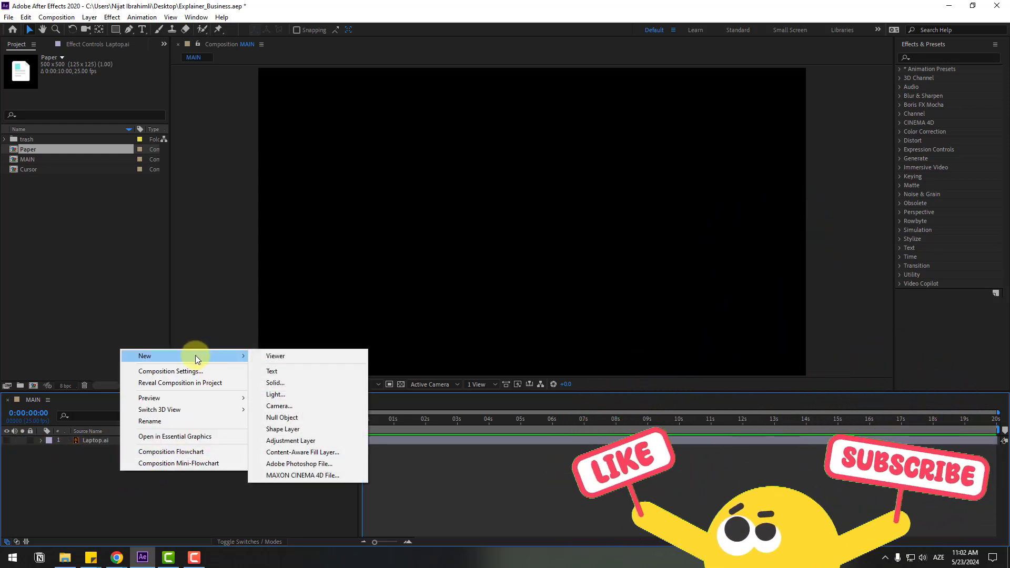
click(283, 384)
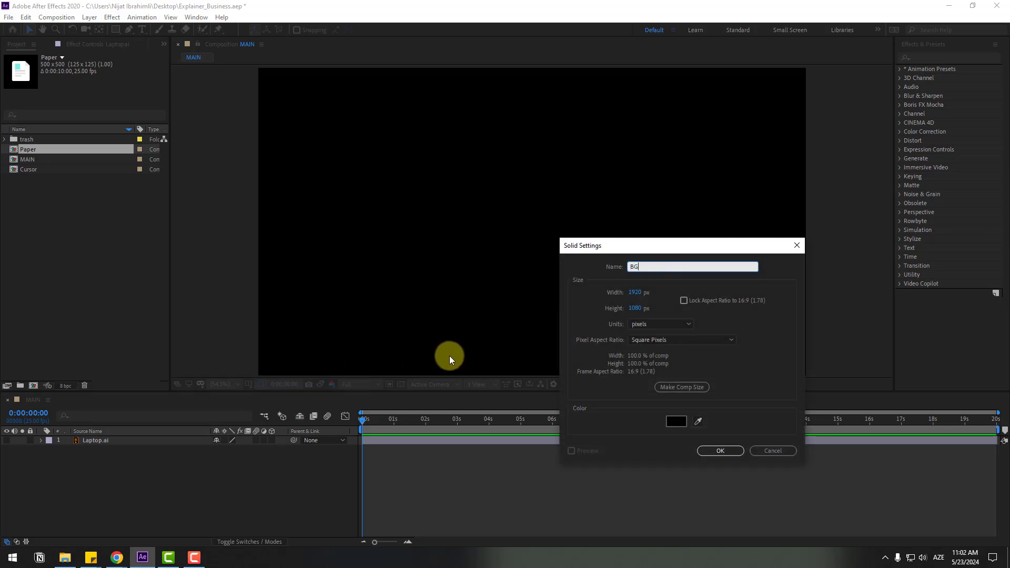
text(BG_COLOR)
click(717, 450)
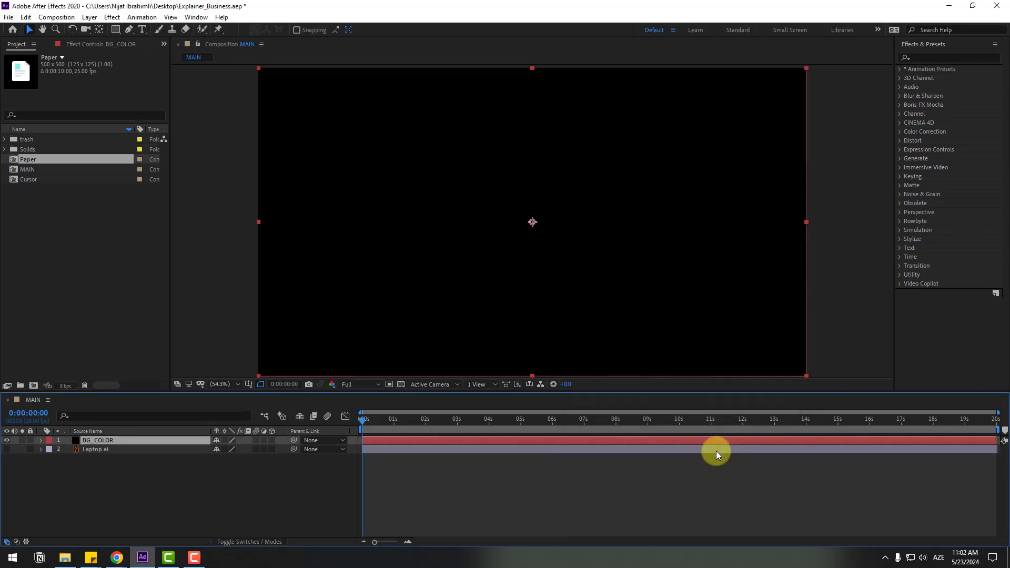
- Find the Fill effect and apply it to the BG_COLOR layer
click(932, 57)
text(fill)
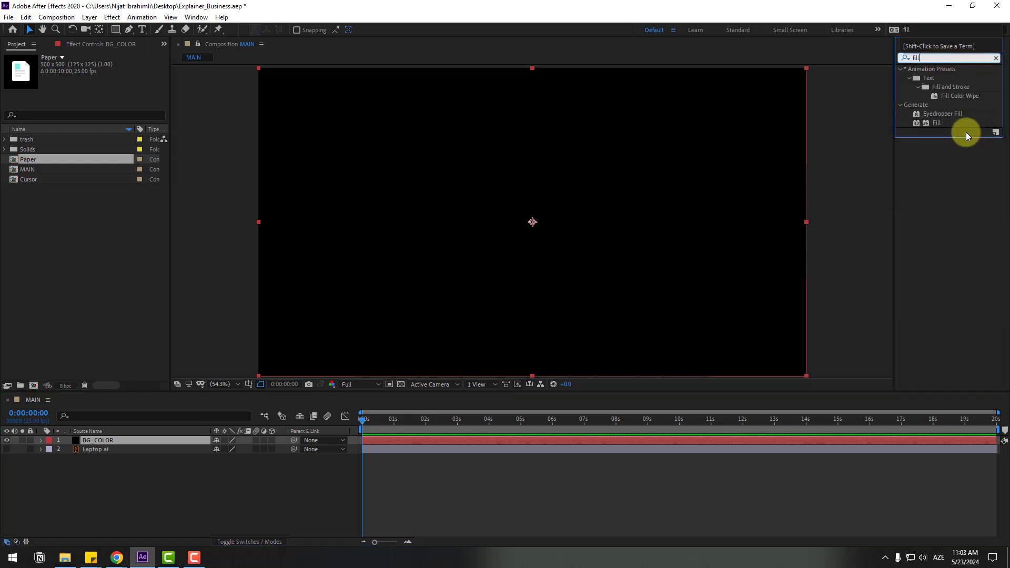
drag(941, 124, 100, 440)
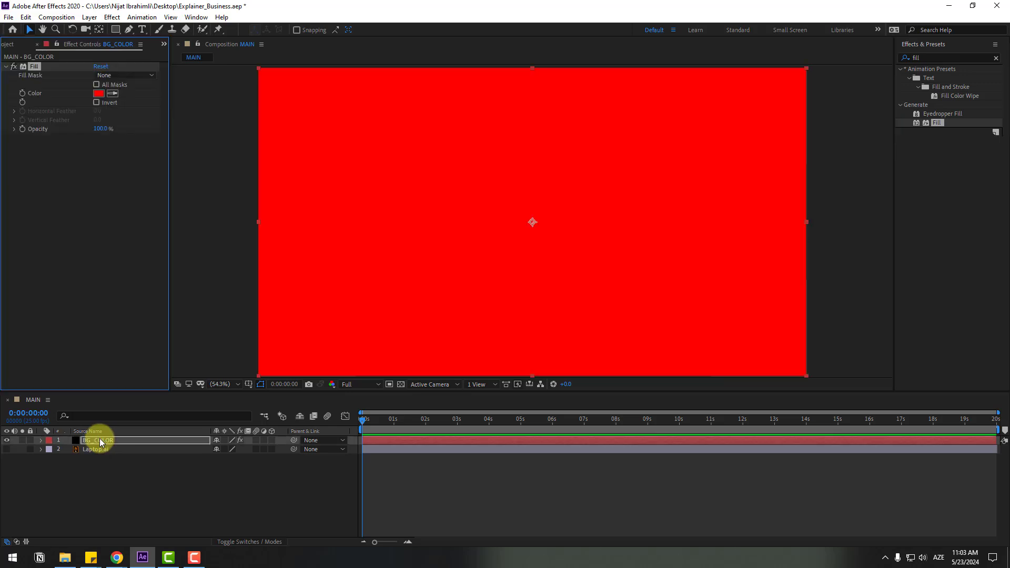
- Set the BG_COLOR layer's Fill colour to light blue, and lock both the BG_COLOR and Laptop.ai layers
click(98, 93)
drag(412, 492, 413, 456)
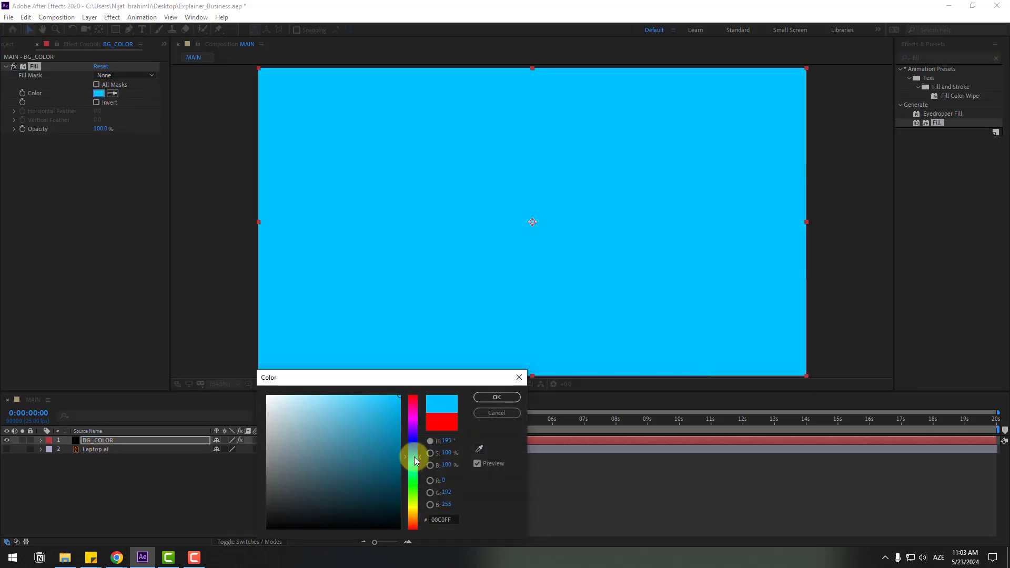
drag(392, 421, 370, 385)
click(484, 397)
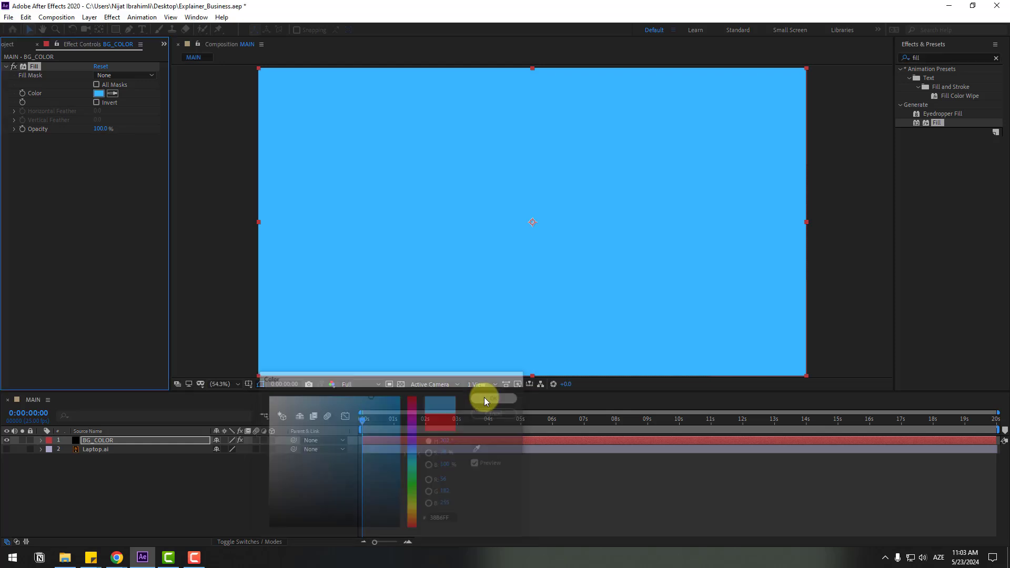
click(169, 475)
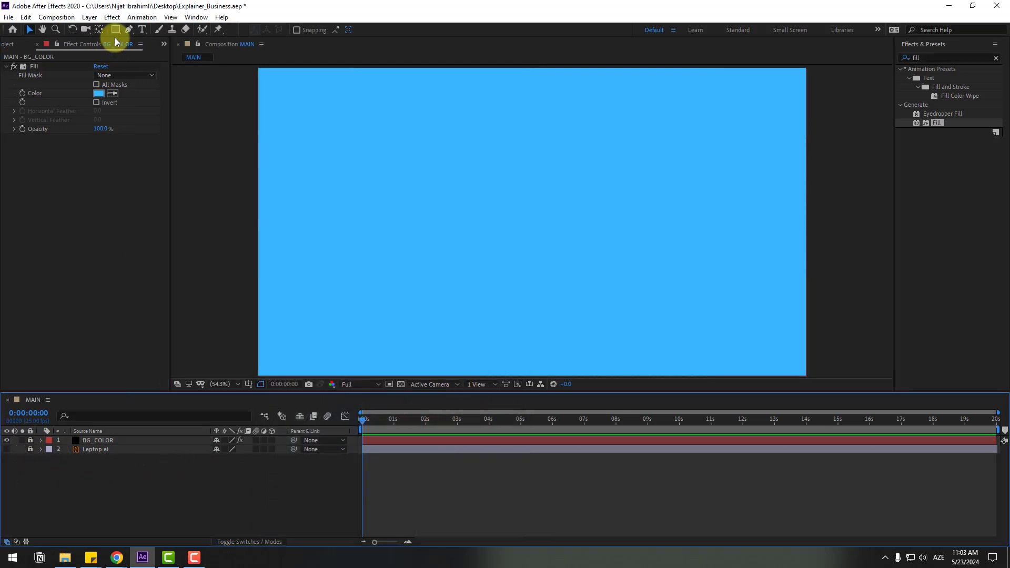
- Set up the Pen tool with fill None and a 20 px stroke
click(128, 31)
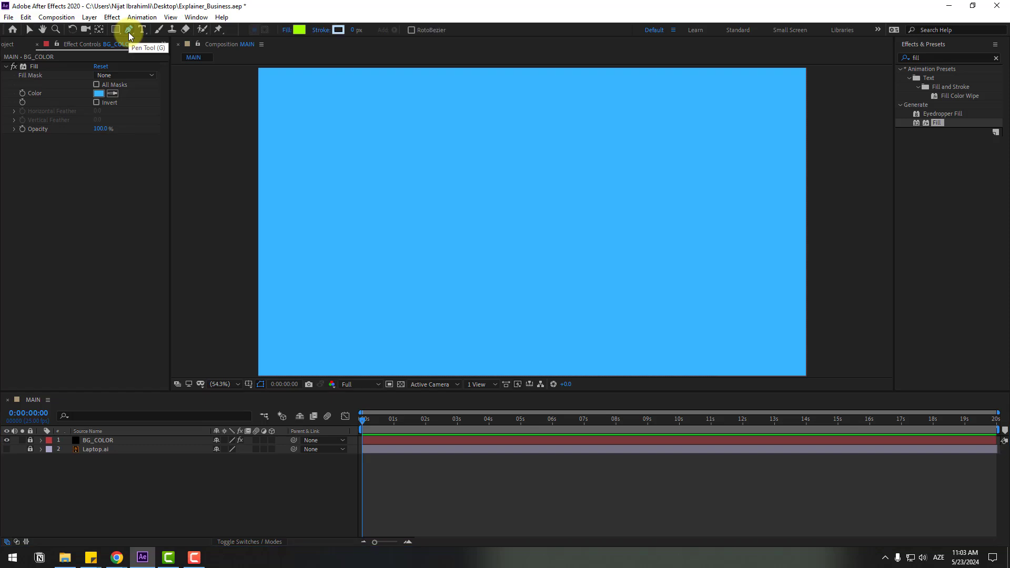
click(286, 30)
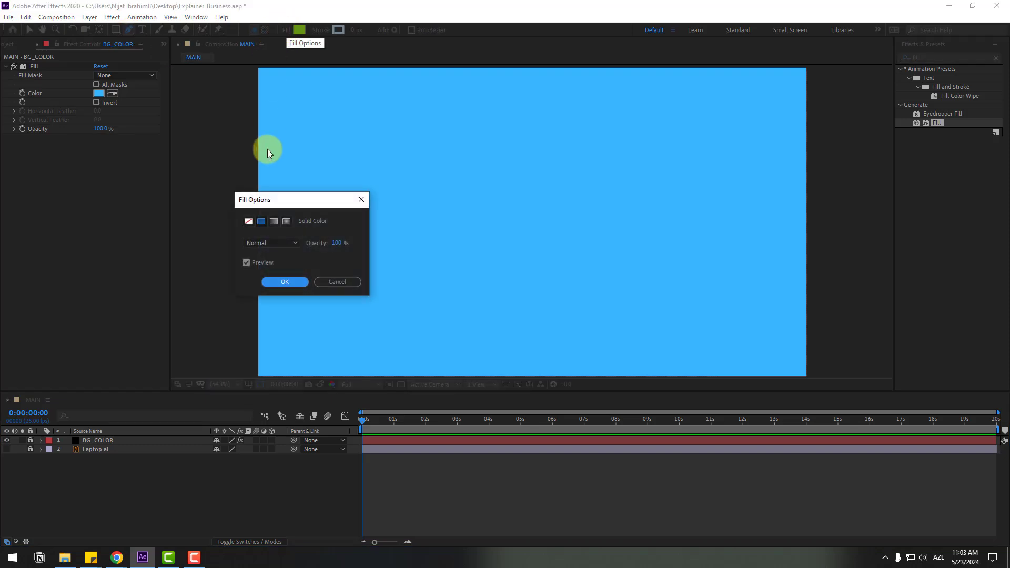
click(248, 221)
click(293, 281)
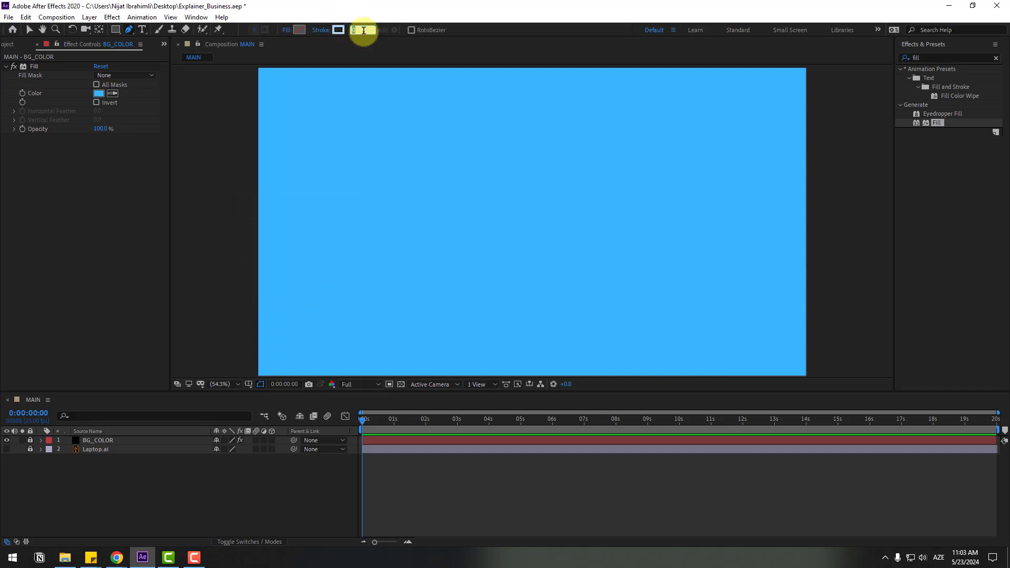
text(20)
key(Return)
- Draw a straight horizontal line near the composition's upper edge, extending beyond both sides of the frame
scroll(413, 197, down, 3)
click(393, 163)
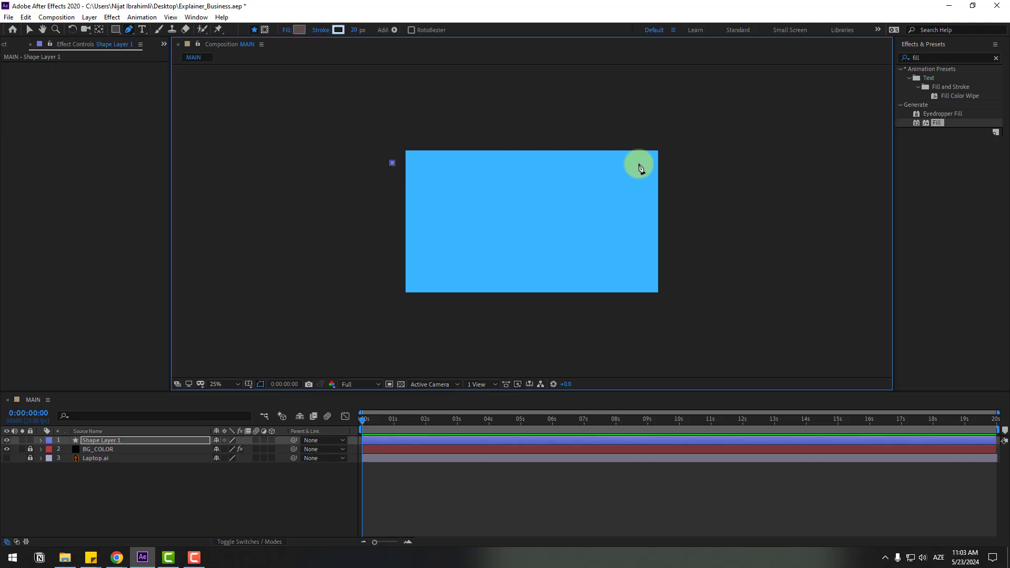
click(764, 163)
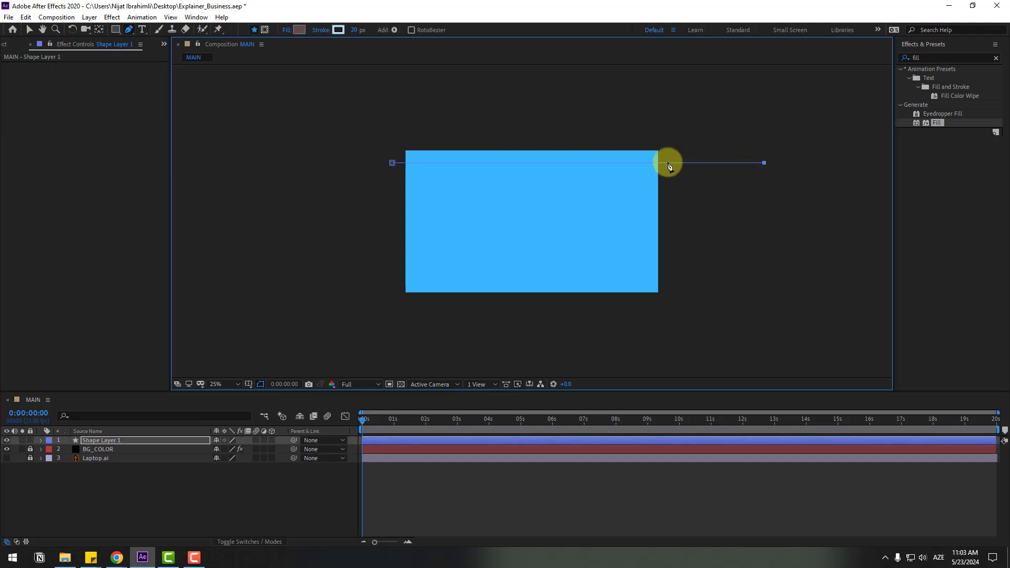
click(30, 29)
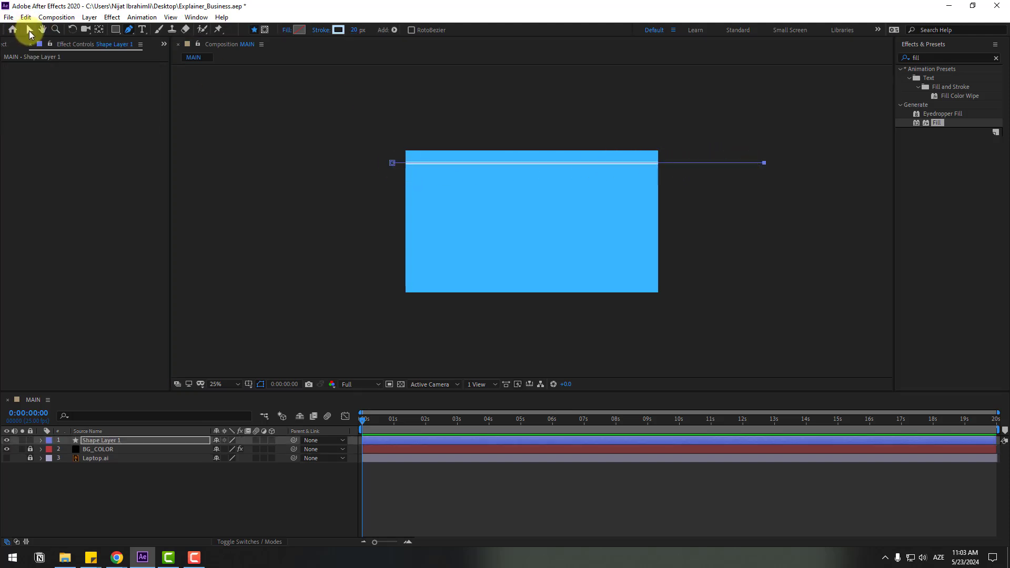
- Nudge the line's shape layer left so it overhangs both sides of the frame, and centre its anchor point on the line
click(97, 441)
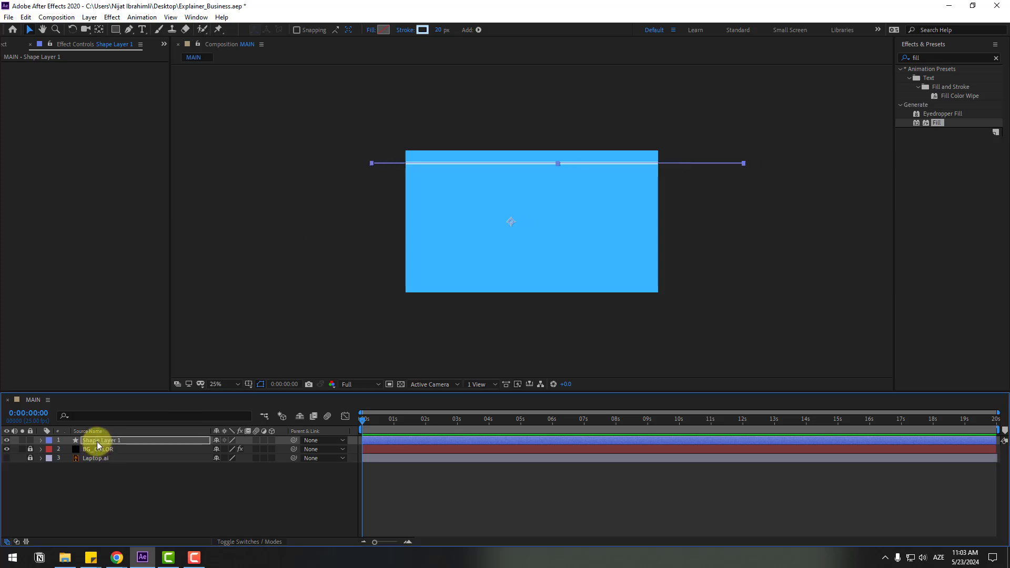
key(shift+Left)
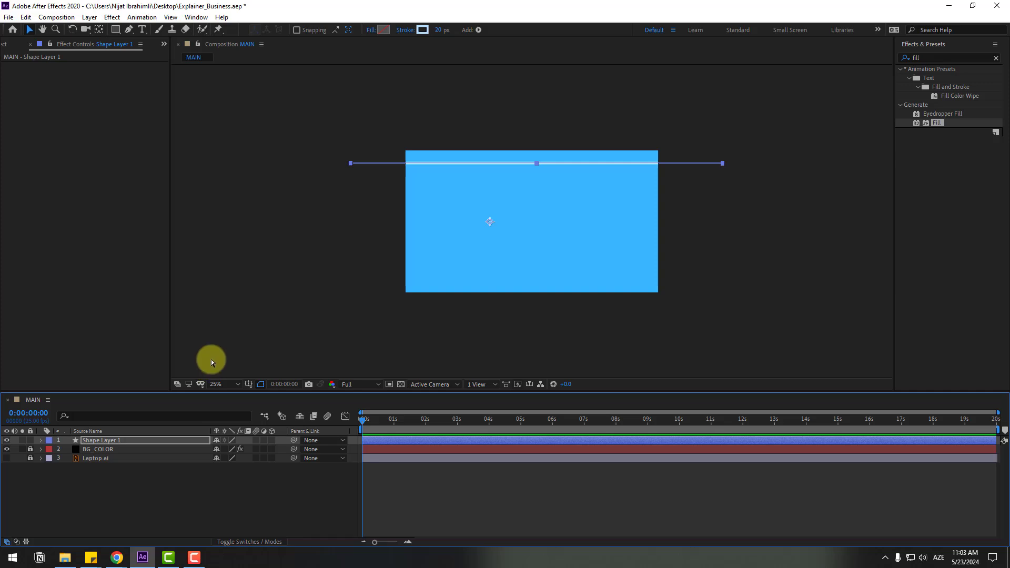
double_click(99, 31)
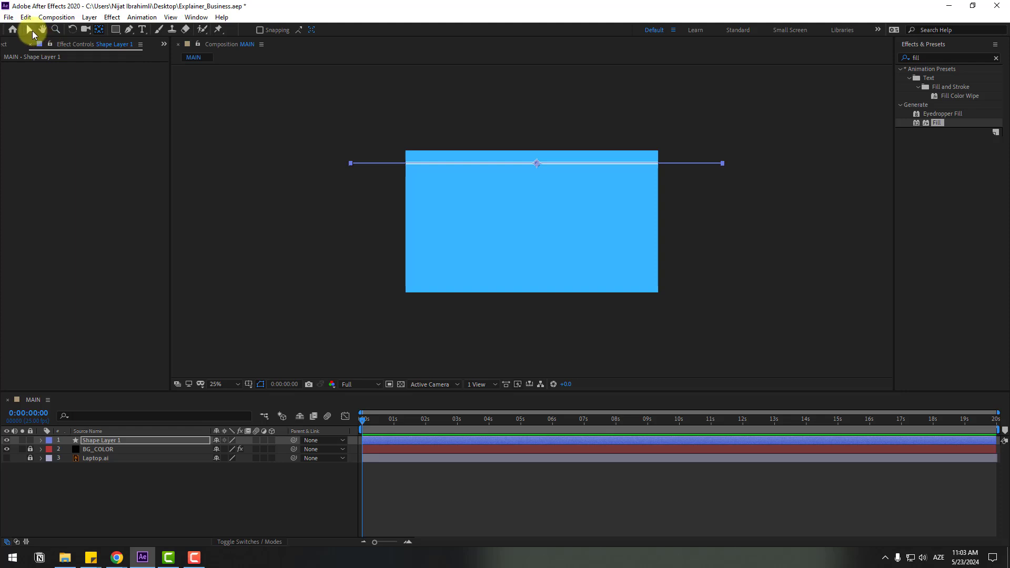
click(30, 30)
- Change the line's stroke colour to the pale blue D1EAFE
click(230, 383)
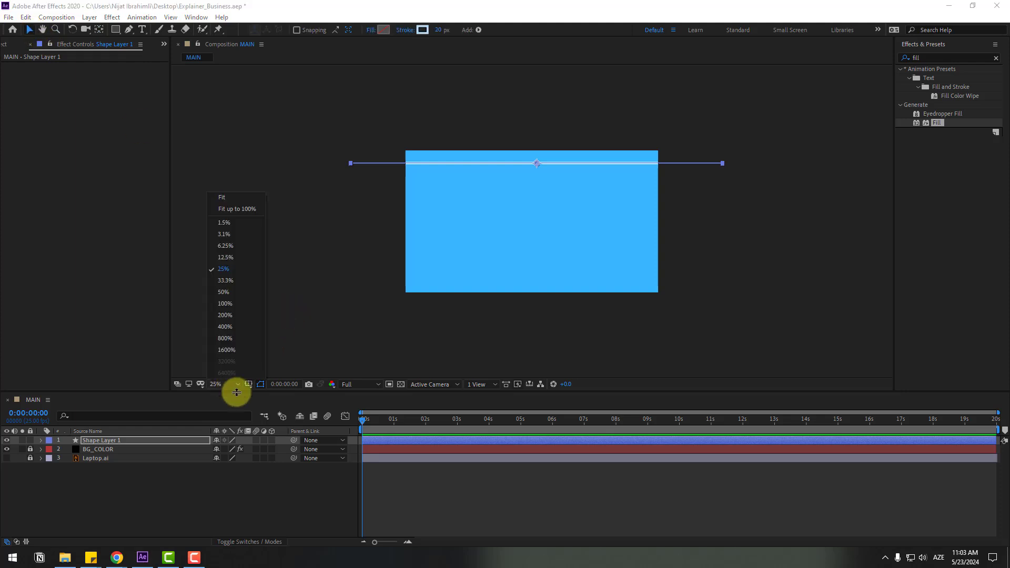
click(234, 209)
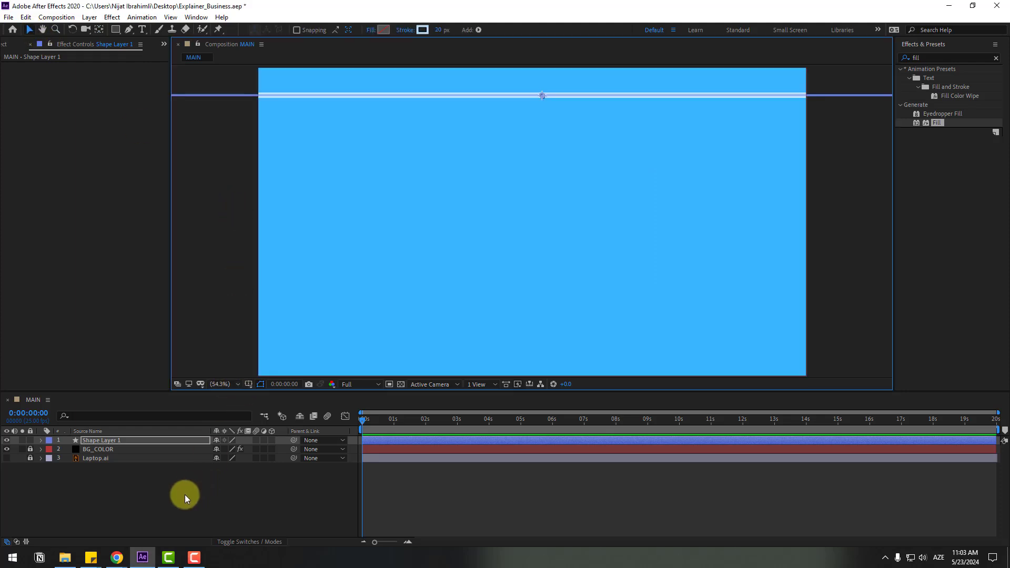
click(183, 496)
click(96, 441)
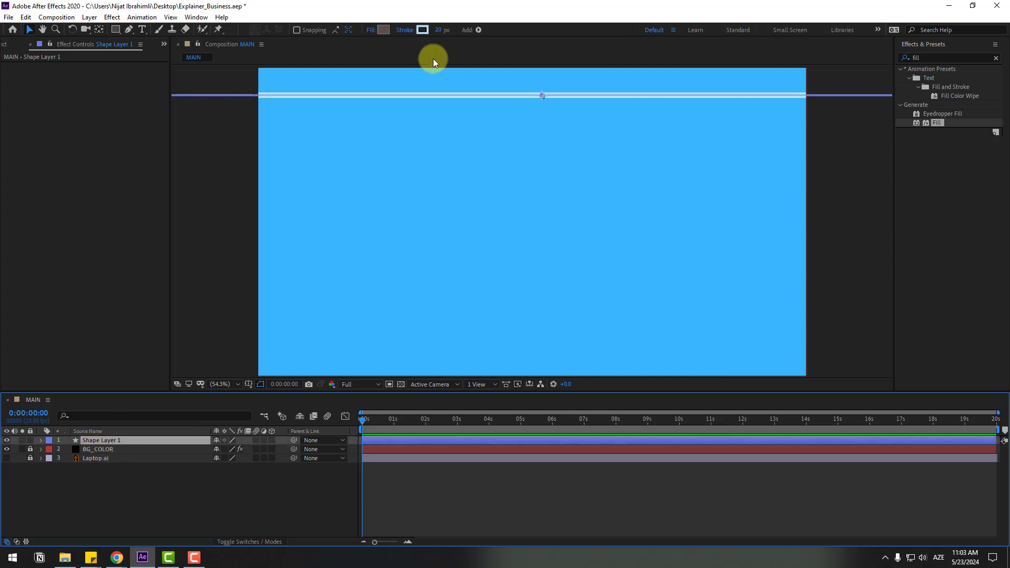
click(423, 31)
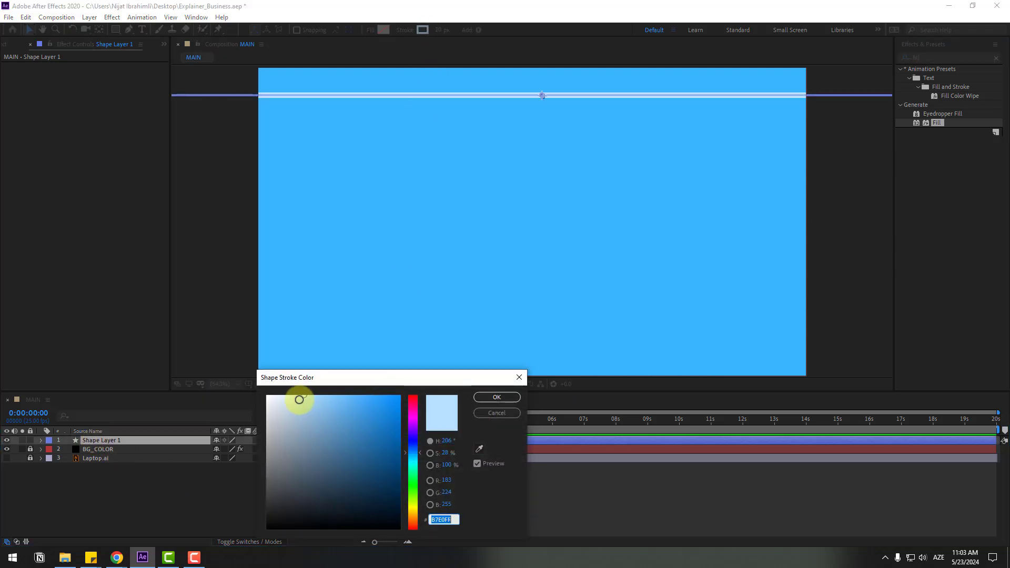
drag(301, 398, 289, 398)
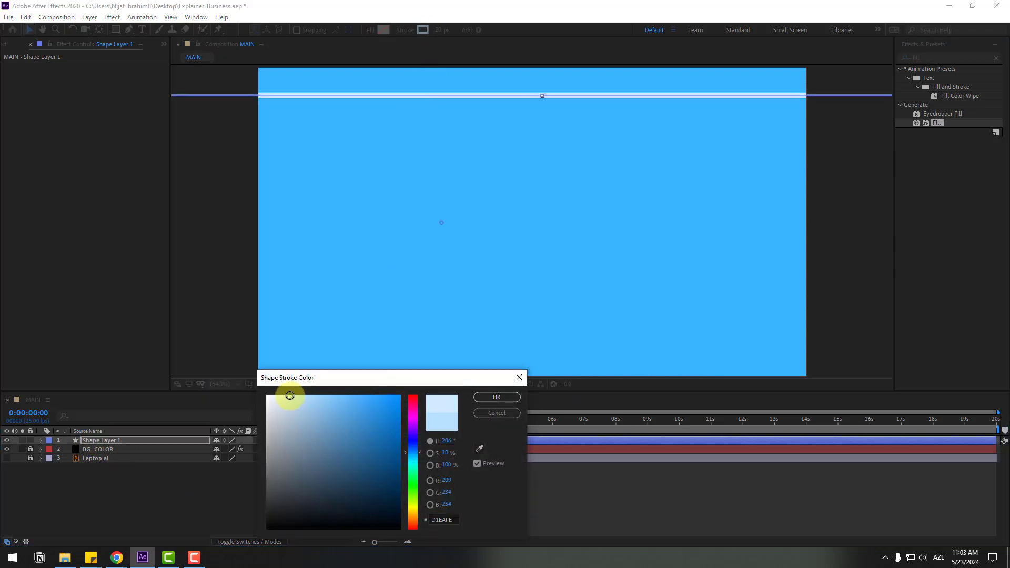
click(493, 398)
- Set the line's stroke width to 35 px and rename its layer line_1
click(118, 440)
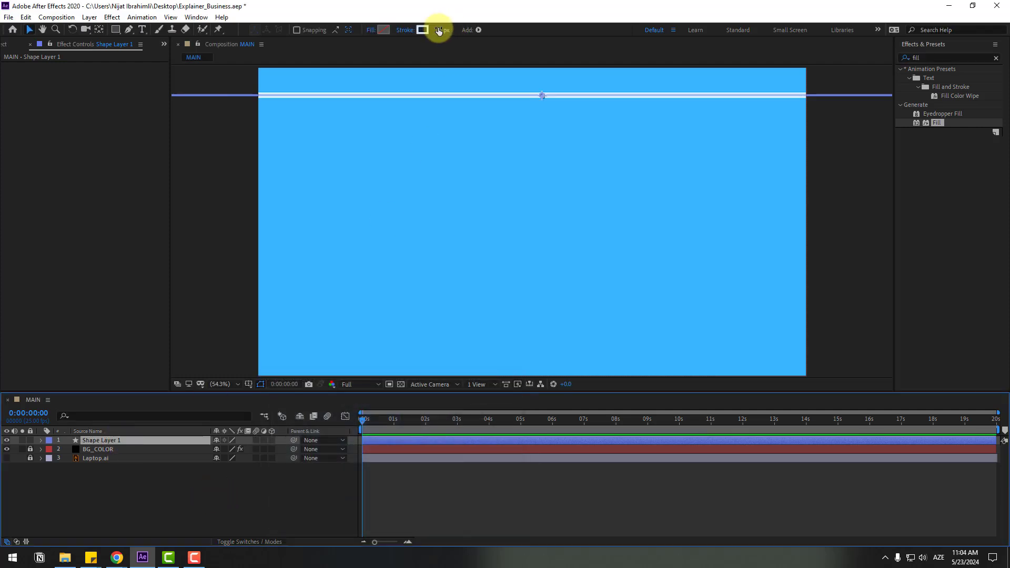
drag(437, 30, 448, 29)
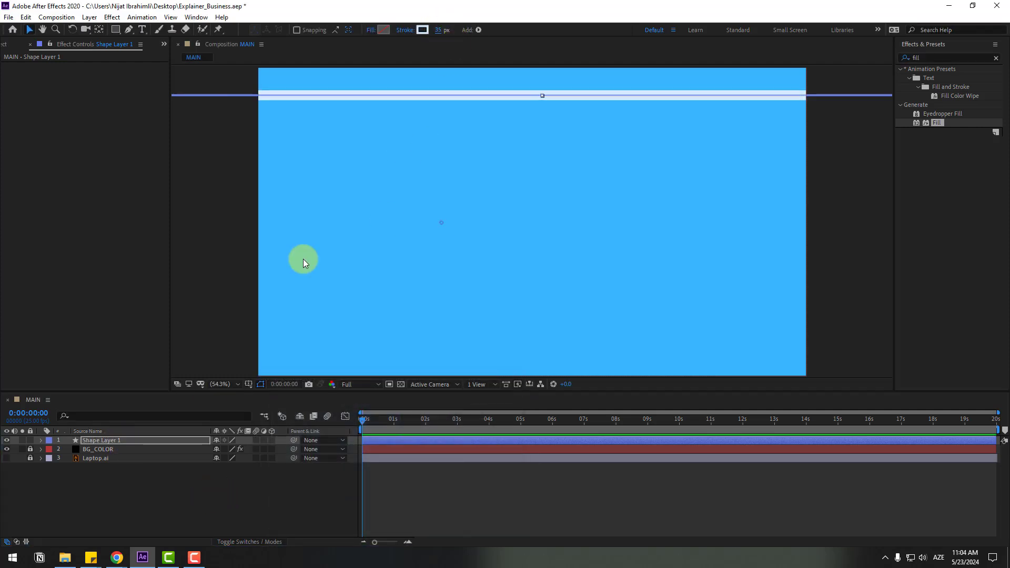
click(90, 440)
key(Return)
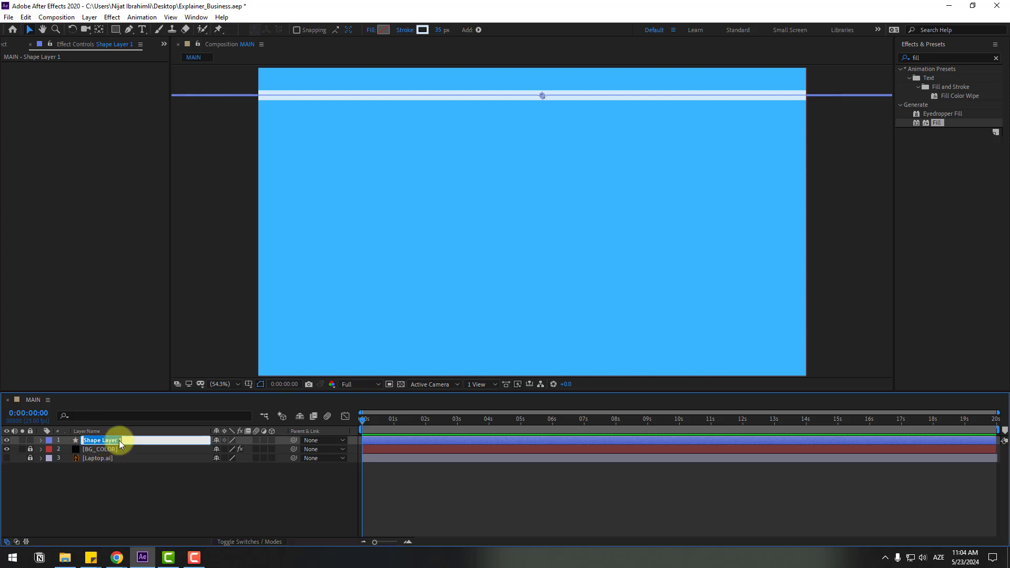
text(line_1)
key(Return)
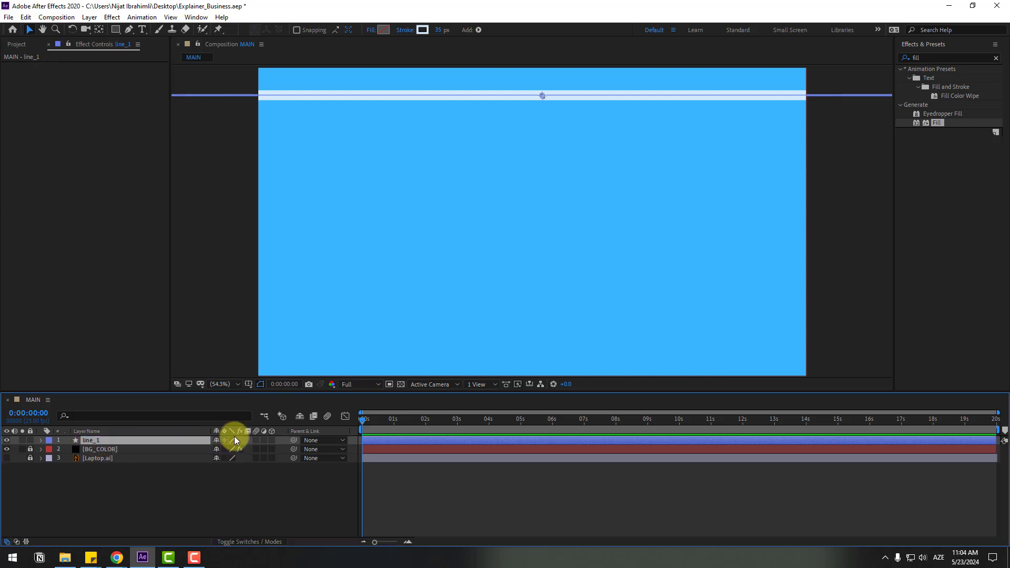
- Add a dash to Stroke 1 of the line_1 layer and set the dash length to 143
click(41, 441)
click(49, 450)
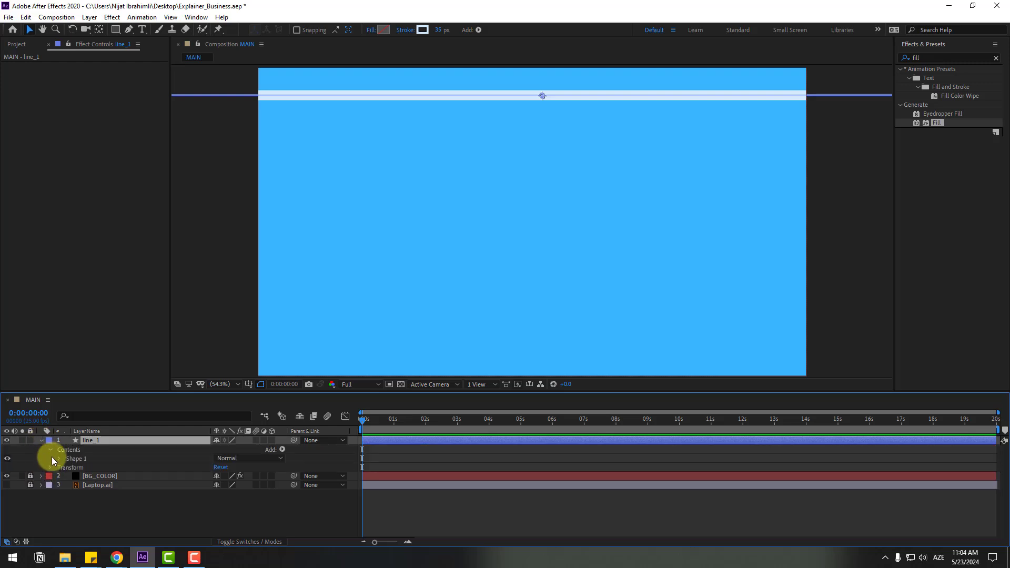
click(59, 459)
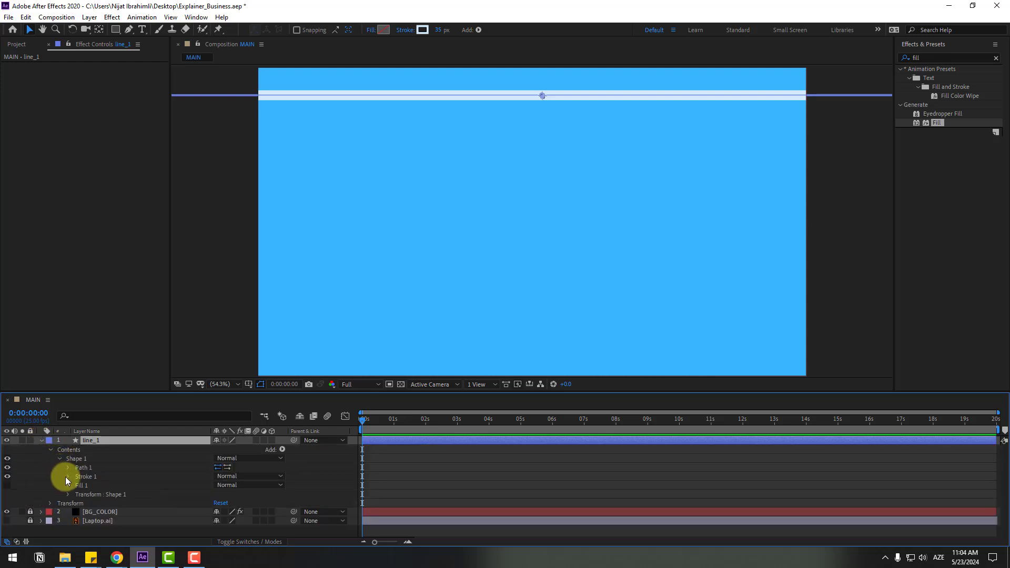
click(67, 477)
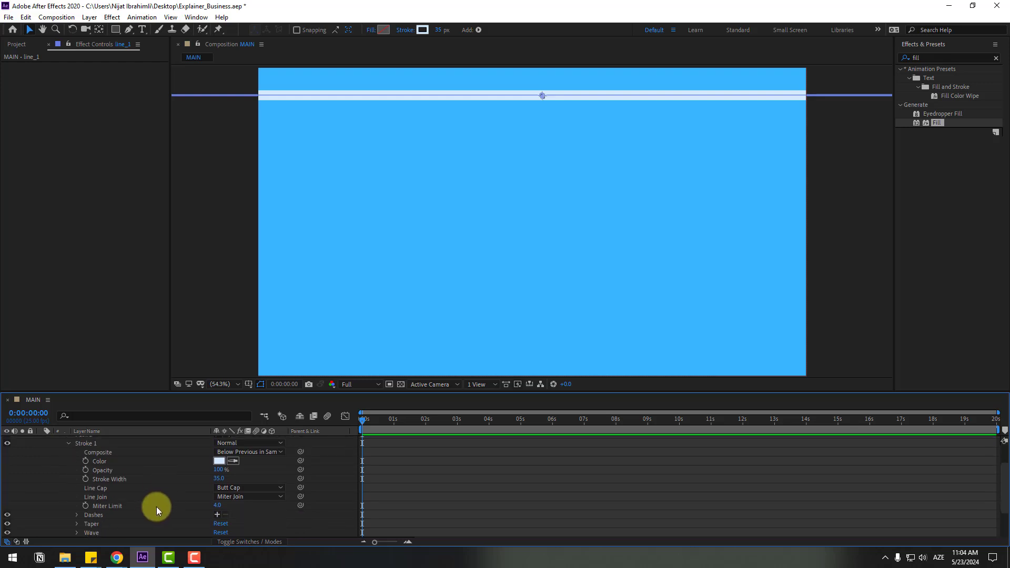
click(217, 516)
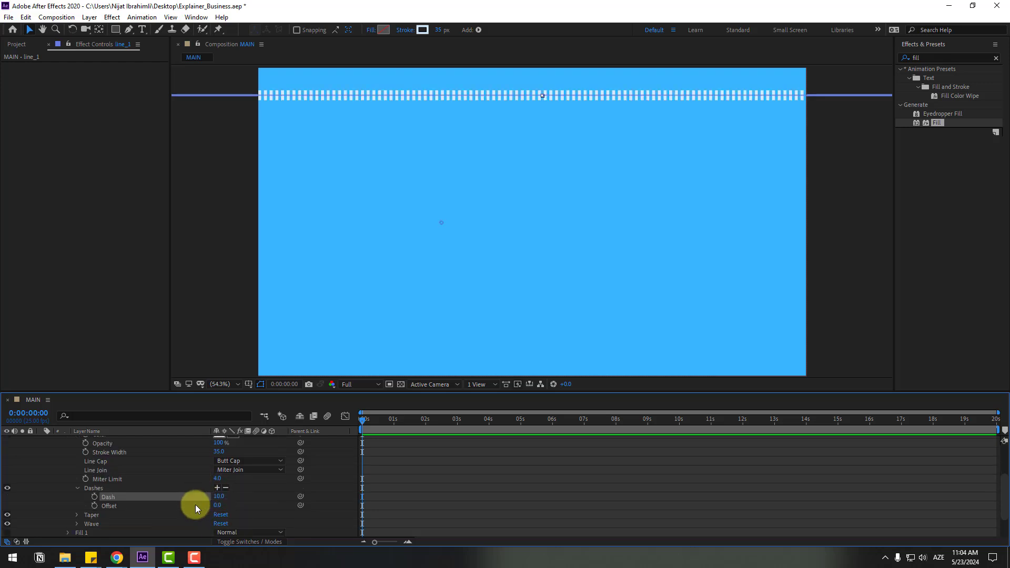
drag(218, 498, 277, 489)
click(112, 488)
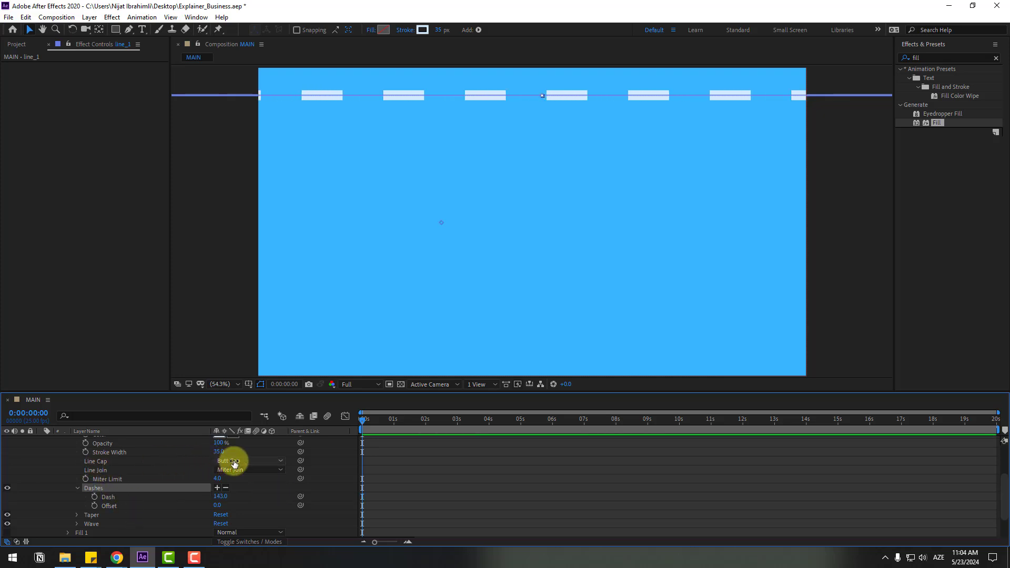
- Set the line_1 stroke's line cap to Round Cap and lengthen its dashes
click(249, 463)
click(247, 484)
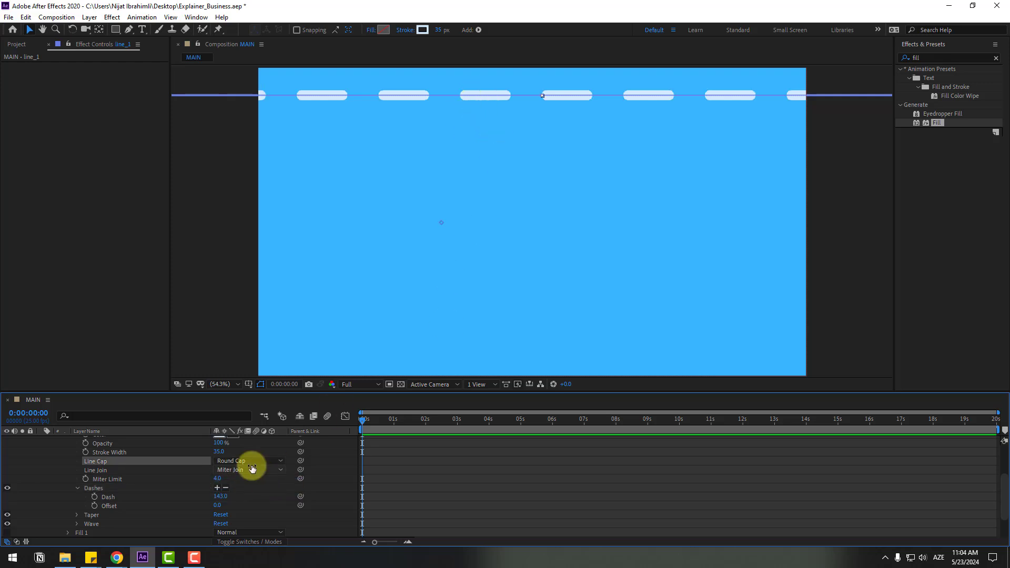
drag(219, 500, 253, 498)
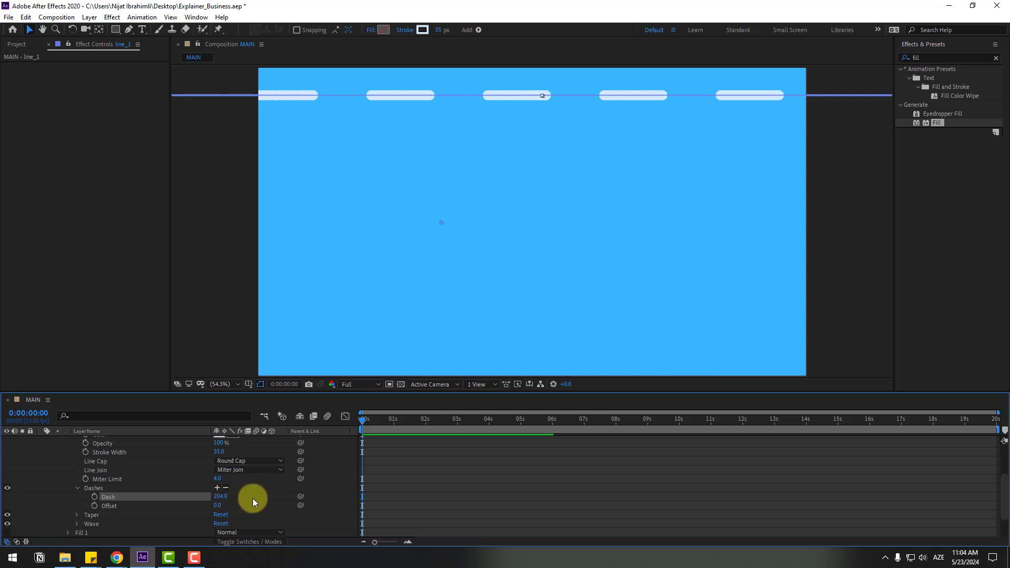
- Add a 162 gap and a second dash of 311 to the line_1 stroke's dashes
click(216, 487)
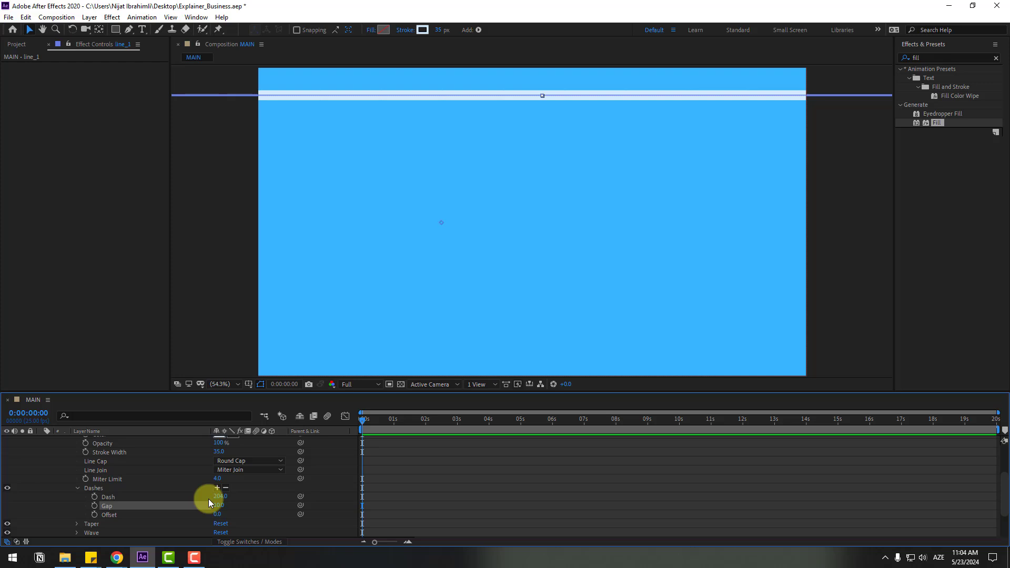
drag(221, 507, 293, 501)
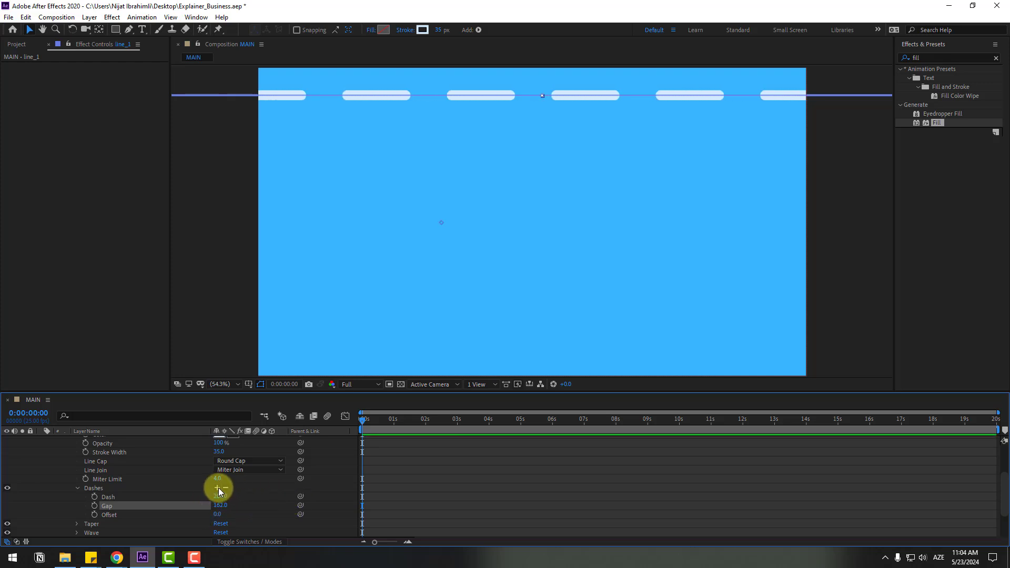
click(218, 488)
drag(217, 518, 363, 500)
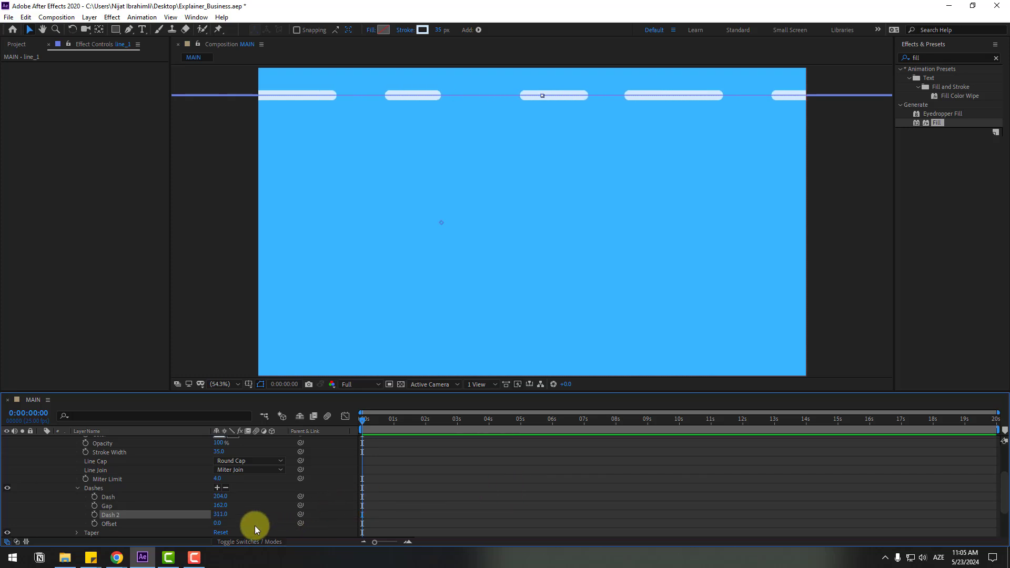
- Animate the line_1 dash Offset with the expression time*-500 and preview the movement
scroll(255, 526, down, 1)
click(107, 498)
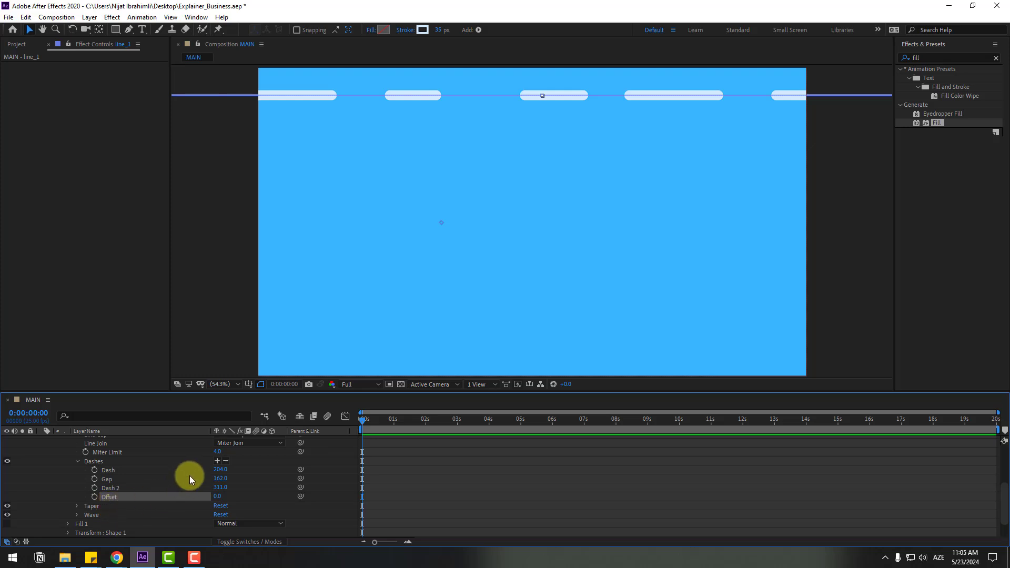
click(94, 497)
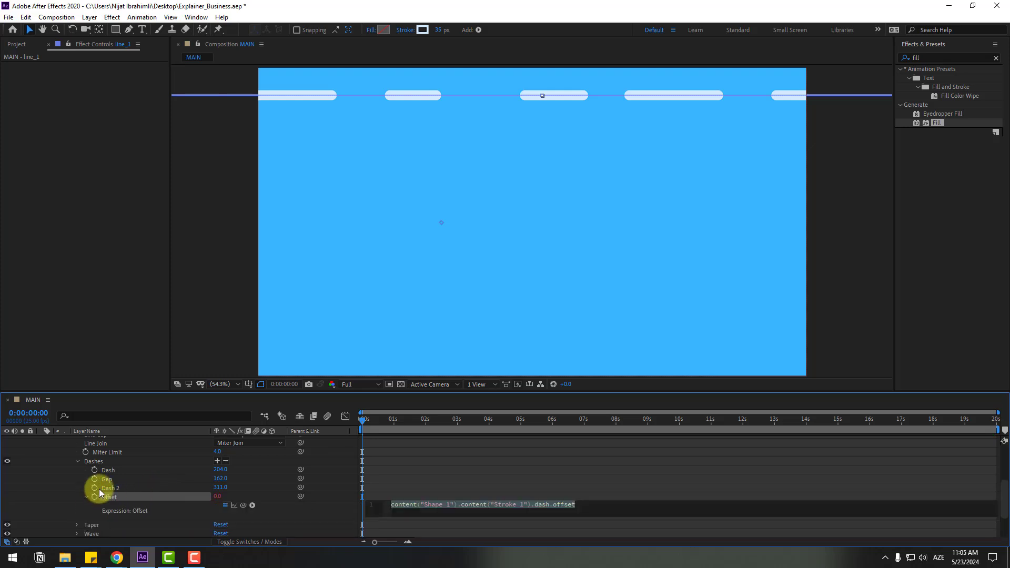
text(time*)
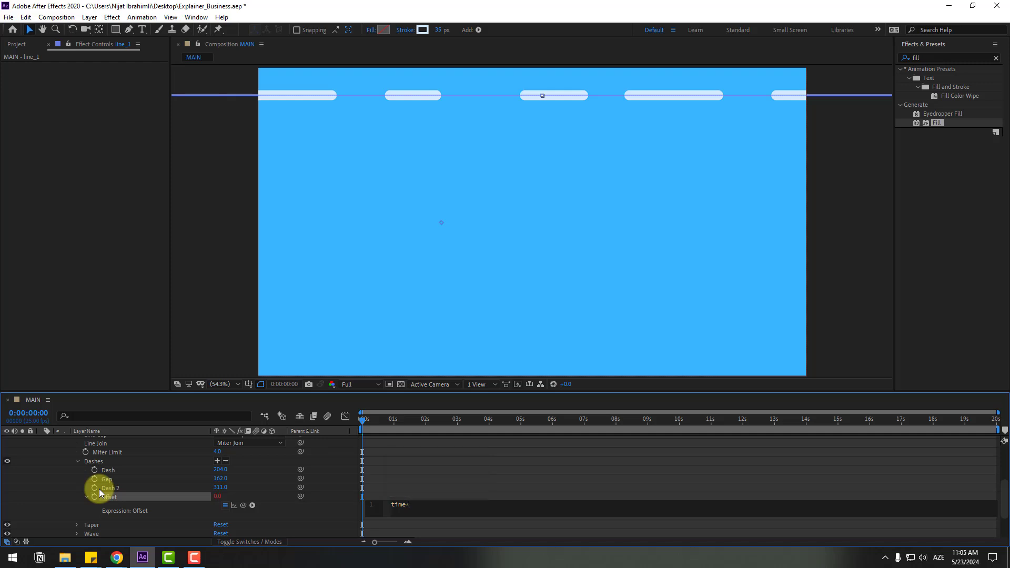
text(-500)
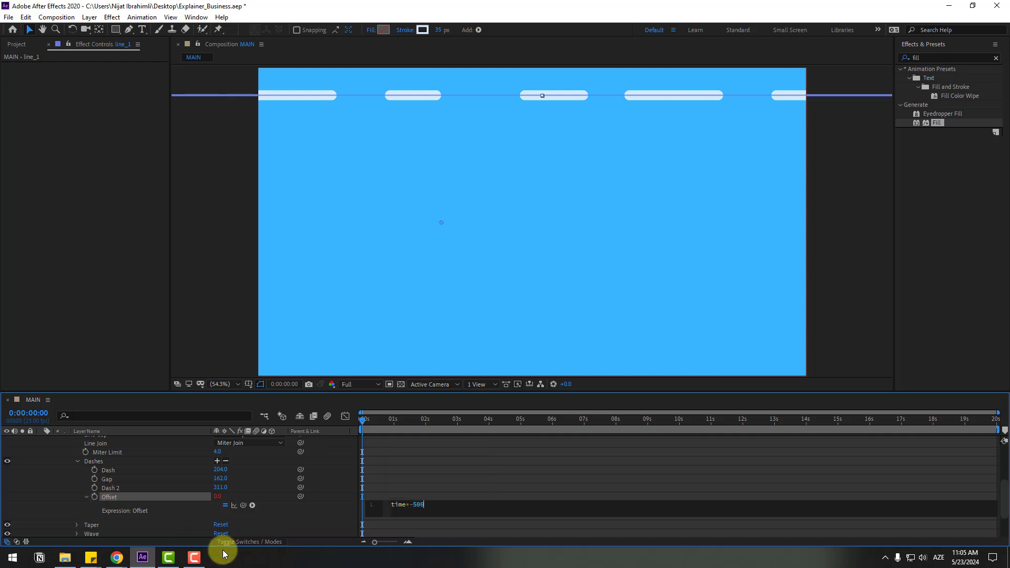
click(380, 496)
key(space)
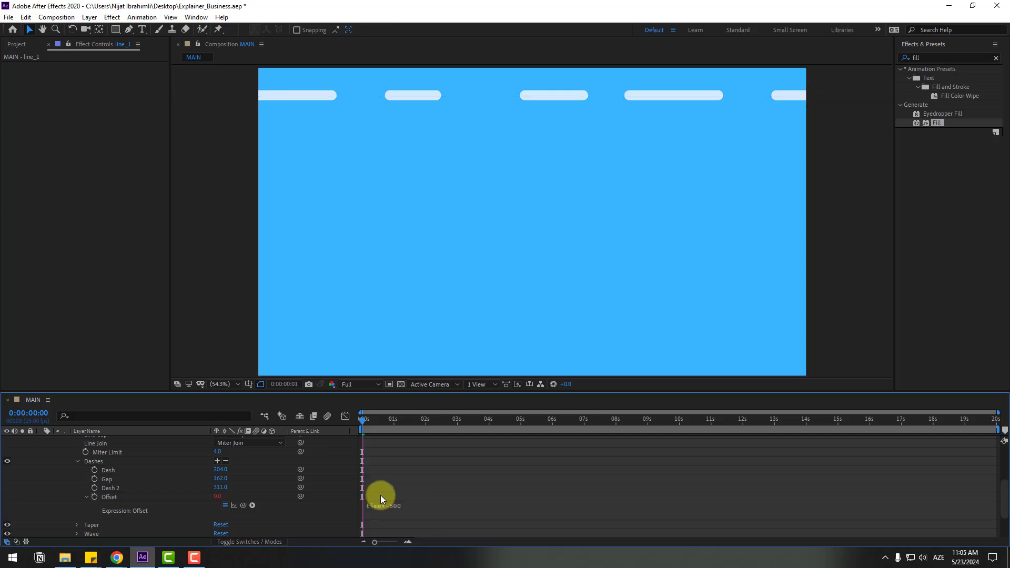
- Change line_1's first Dash to 90 and its Gap to 176, and play back the new spacing
click(390, 420)
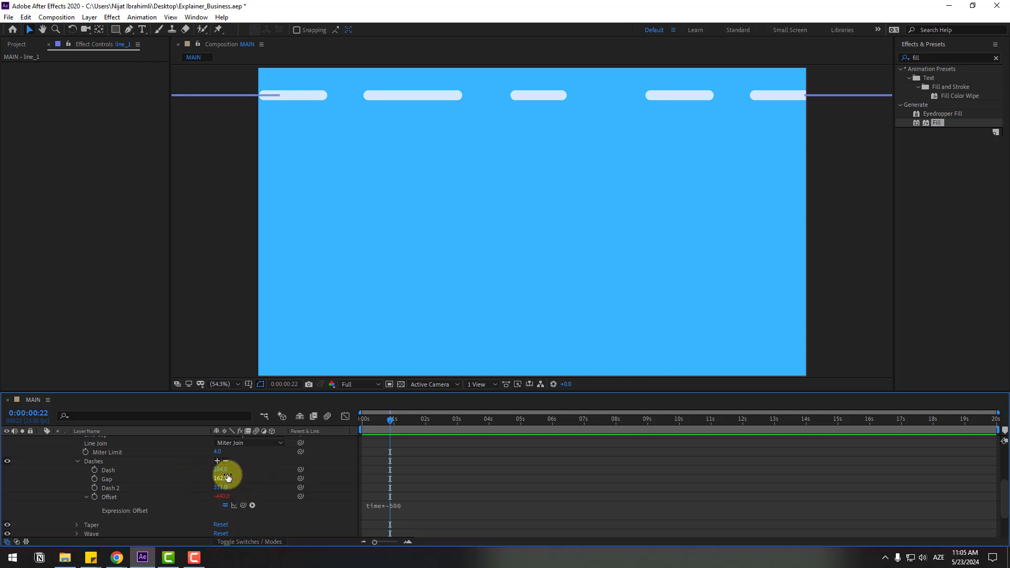
mouse_move(223, 474)
mouse_down()
mouse_move(120, 474)
mouse_move(263, 476)
mouse_move(187, 487)
mouse_move(230, 478)
mouse_up()
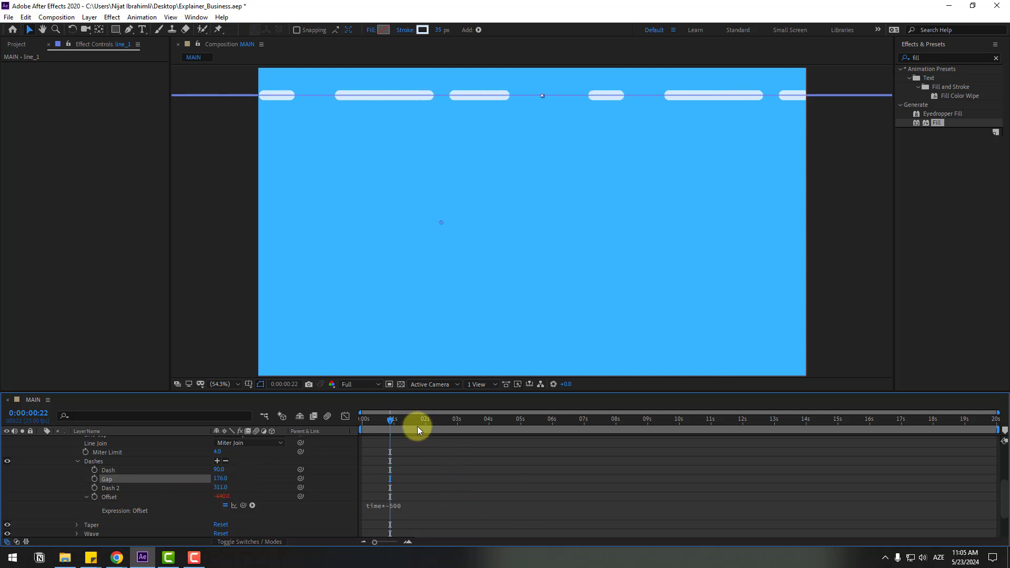
key(space)
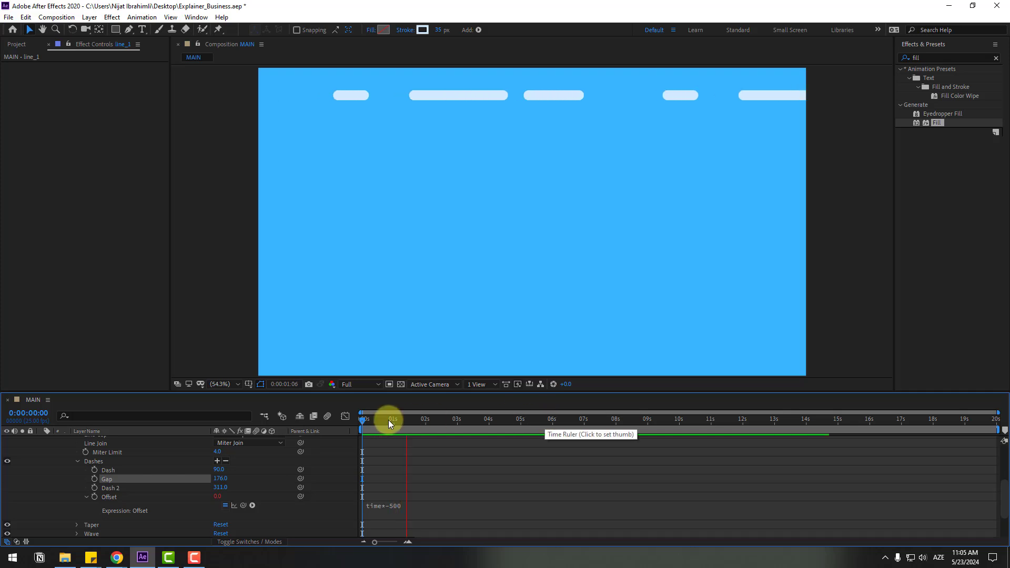
click(380, 424)
- Collapse and duplicate the line_1 layer, and place the copy below it as a second row shifted to the right
scroll(103, 481, up, 5)
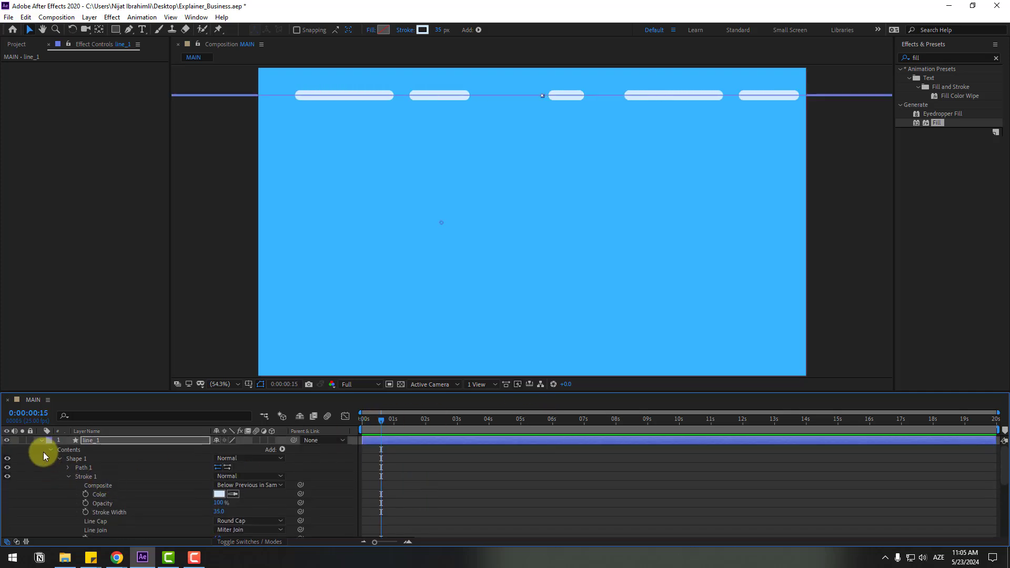
click(40, 440)
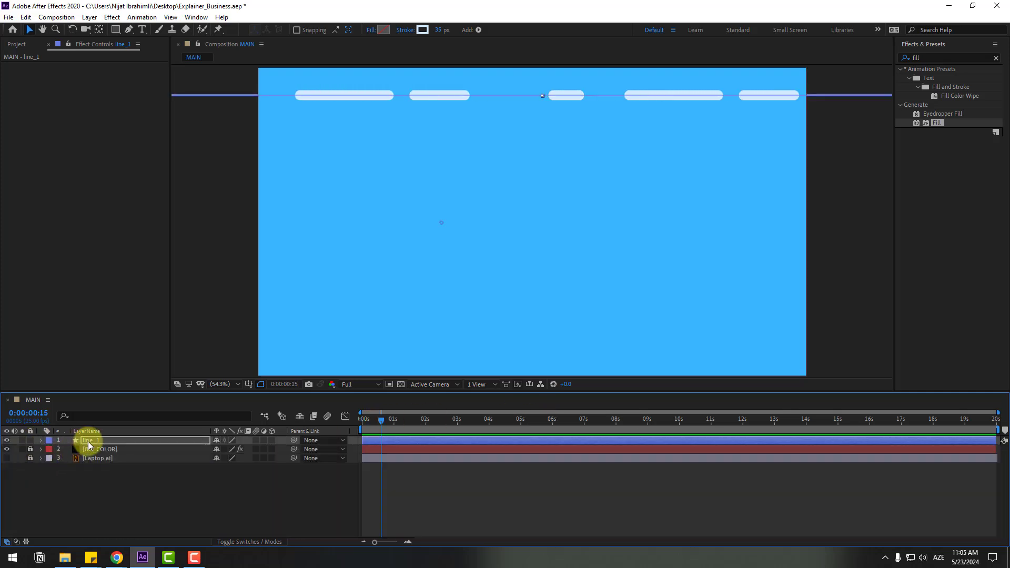
key(ctrl+d)
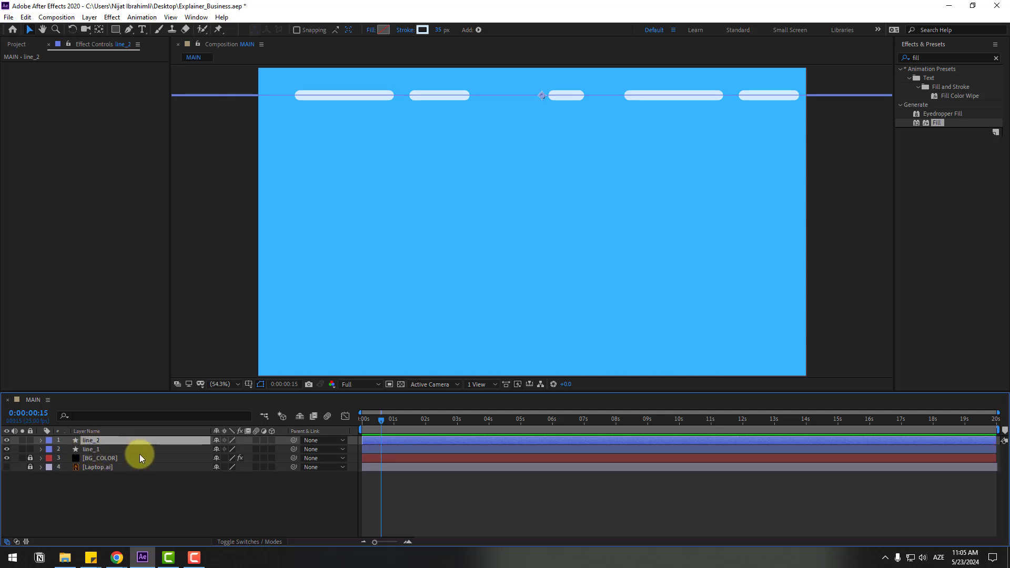
click(542, 97)
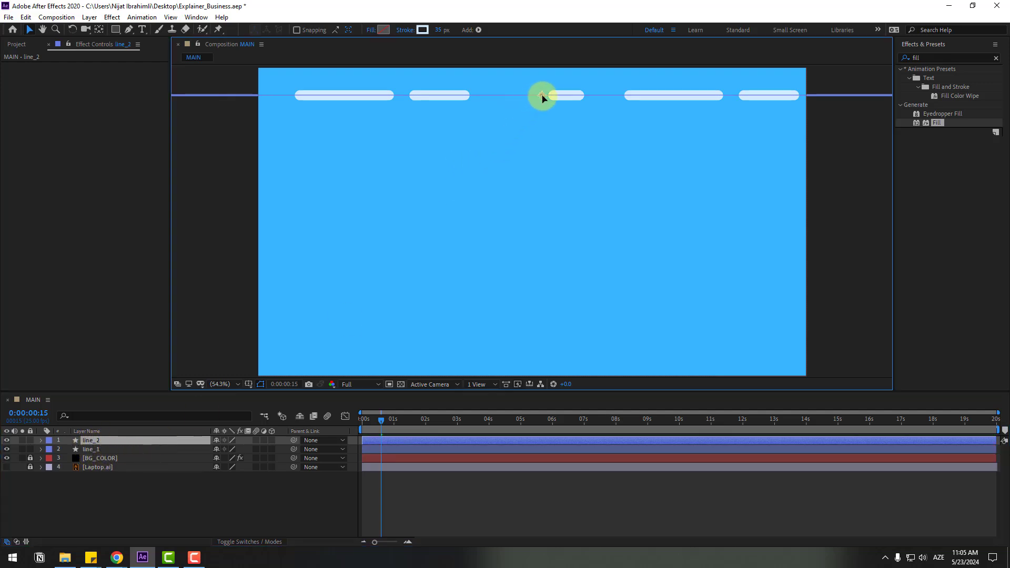
drag(542, 96, 599, 141)
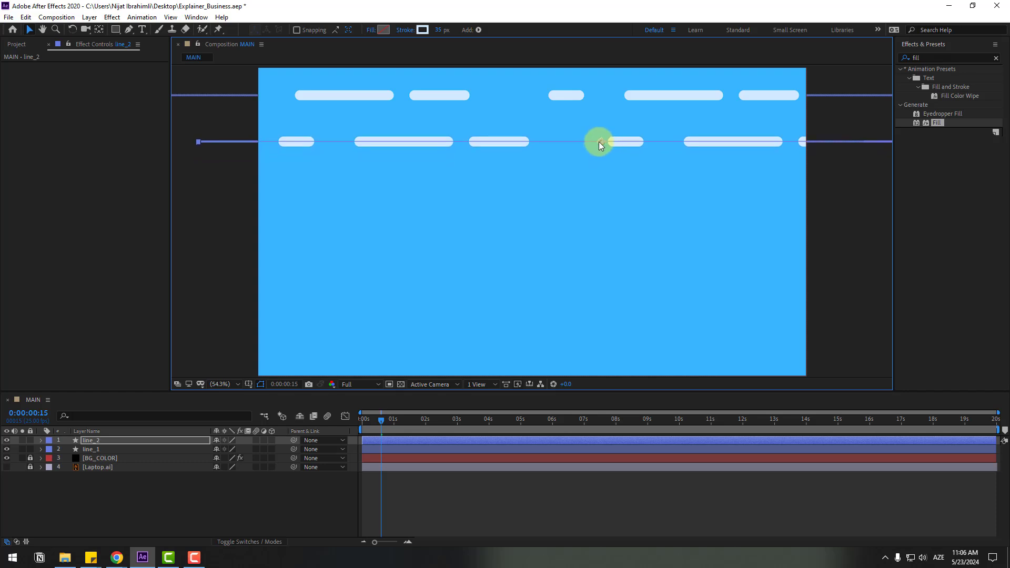
- Duplicate line_1 and line_2, and move the copies straight down to form evenly spaced third and fourth rows
click(90, 449)
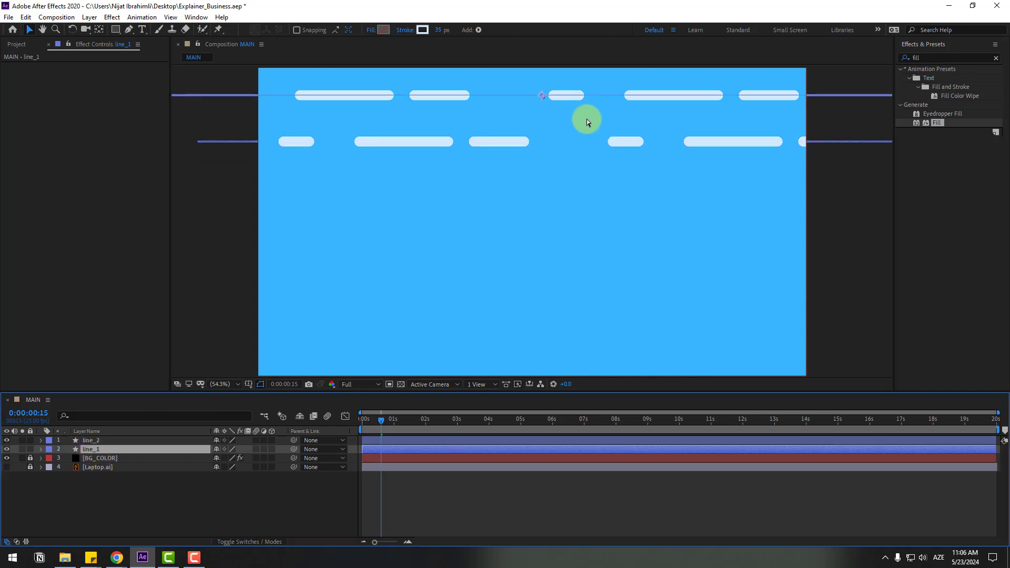
key(ctrl+d)
drag(542, 96, 538, 198)
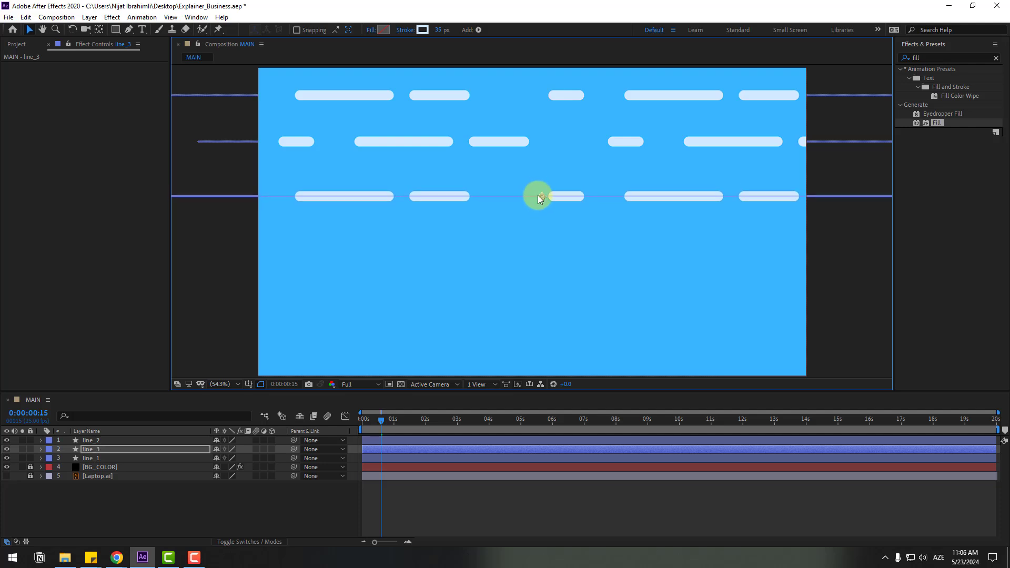
click(92, 441)
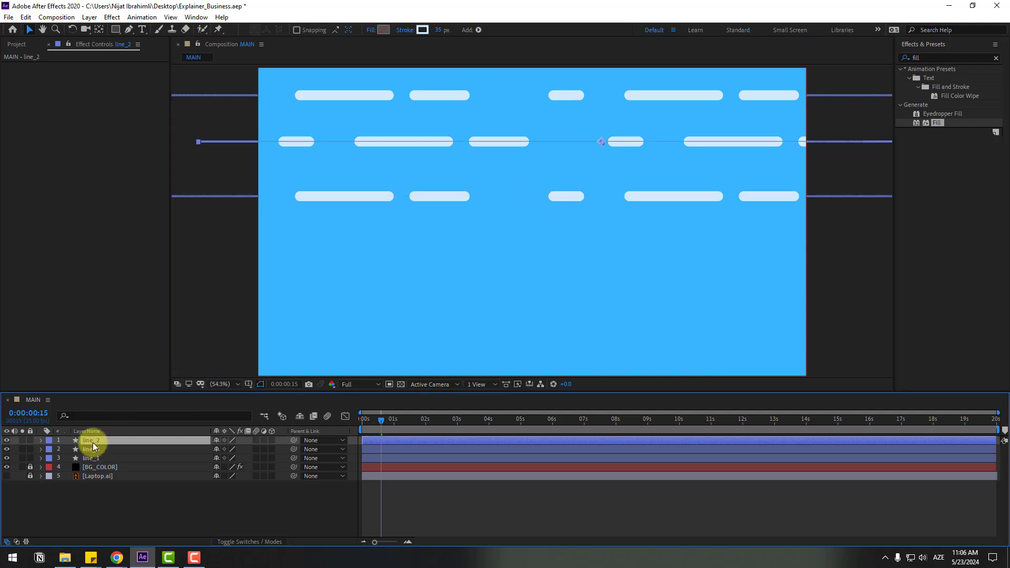
key(ctrl+d)
drag(604, 143, 577, 248)
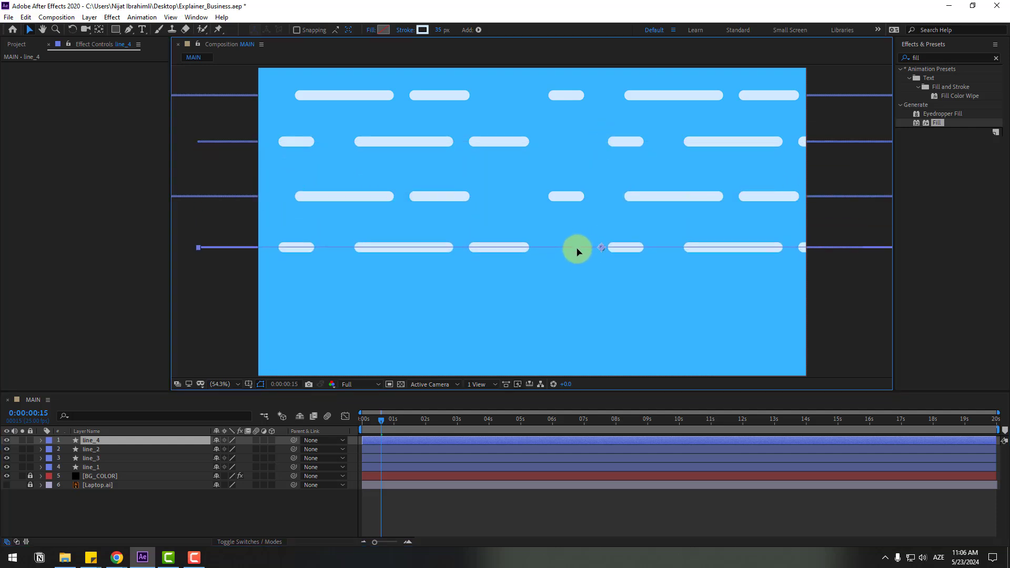
key(Return)
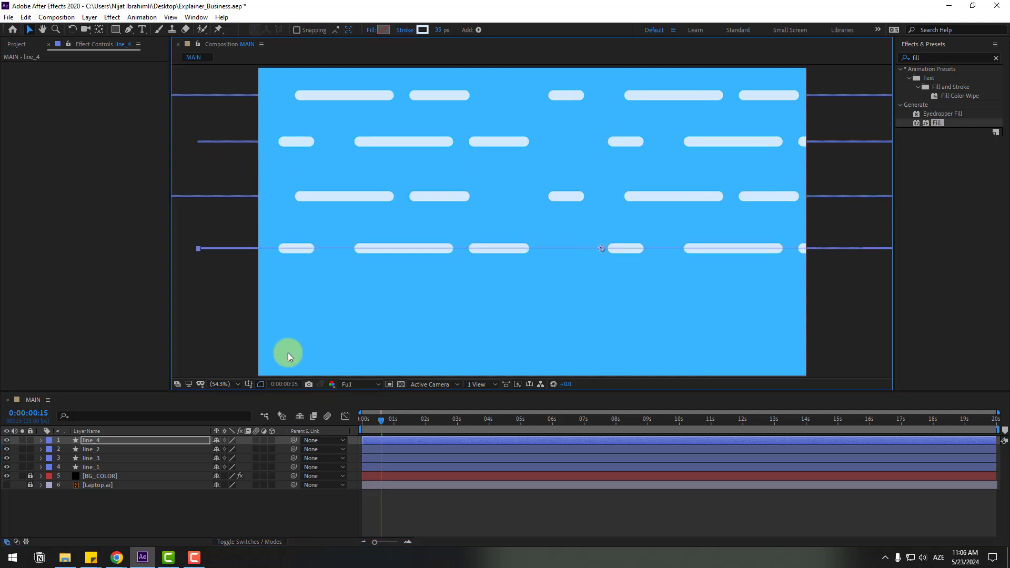
- Duplicate line_3 for a fifth row and line_2 for a sixth row near the lower edge of the frame
click(95, 458)
key(ctrl+d)
drag(542, 196, 528, 304)
key(Return)
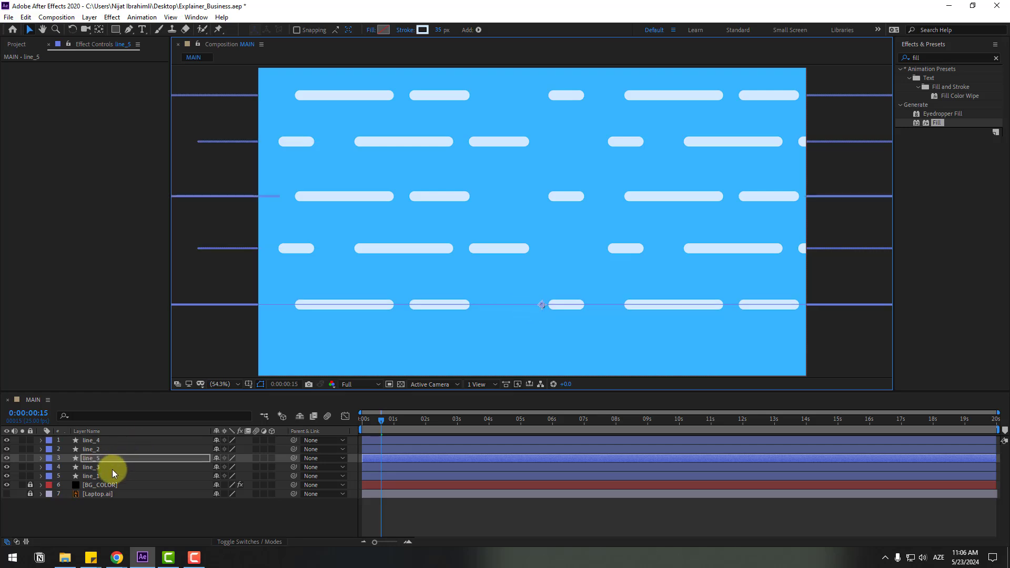
click(99, 449)
key(ctrl+d)
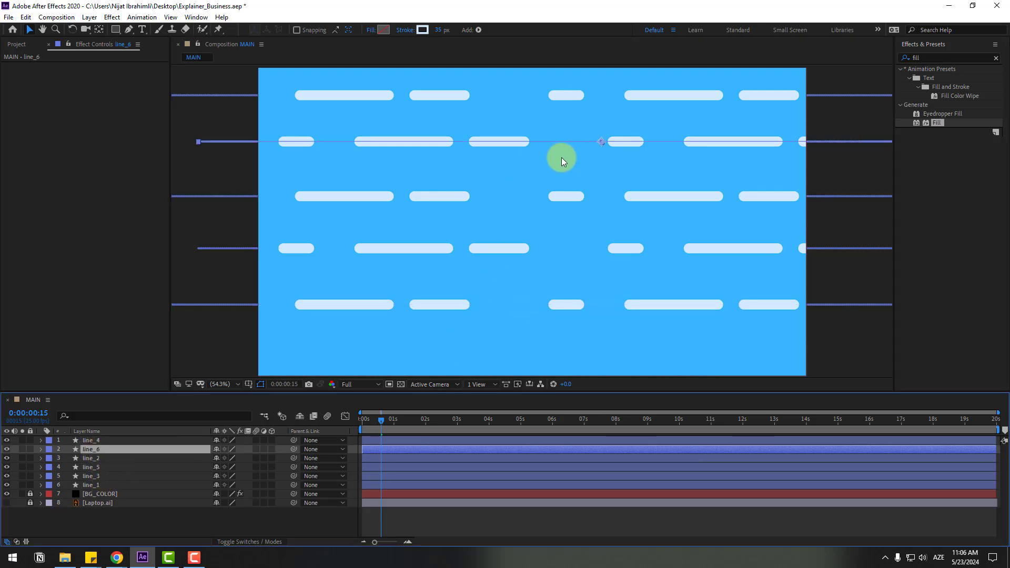
drag(601, 143, 580, 289)
key(Down)
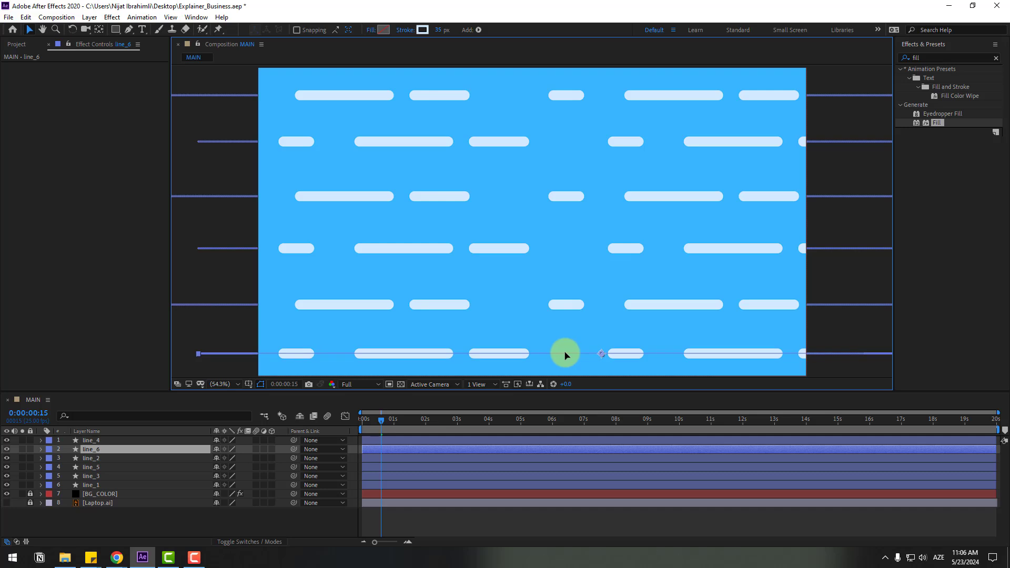
- Preview the six moving dashed lines from the start of the composition
drag(370, 421, 312, 426)
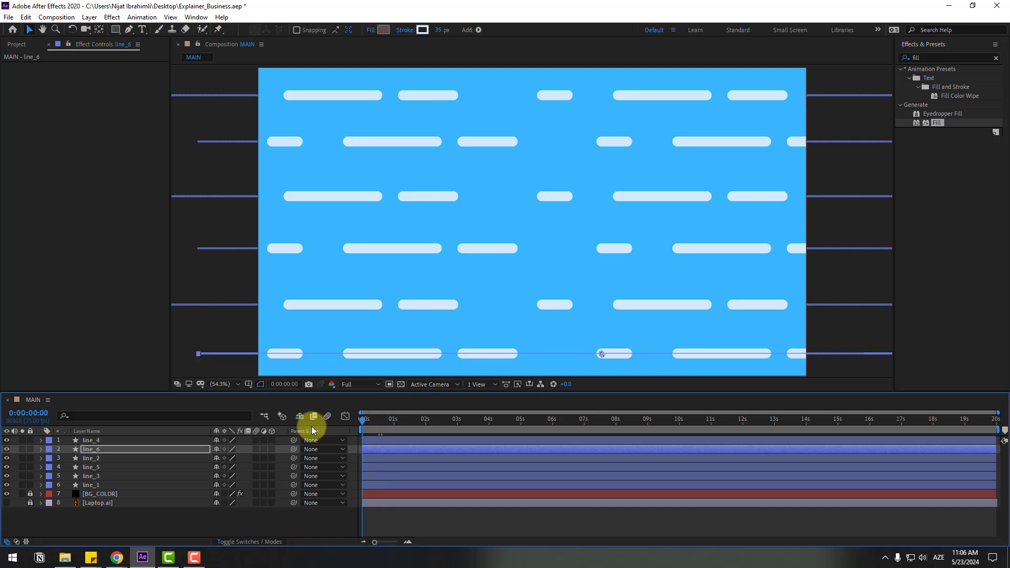
key(space)
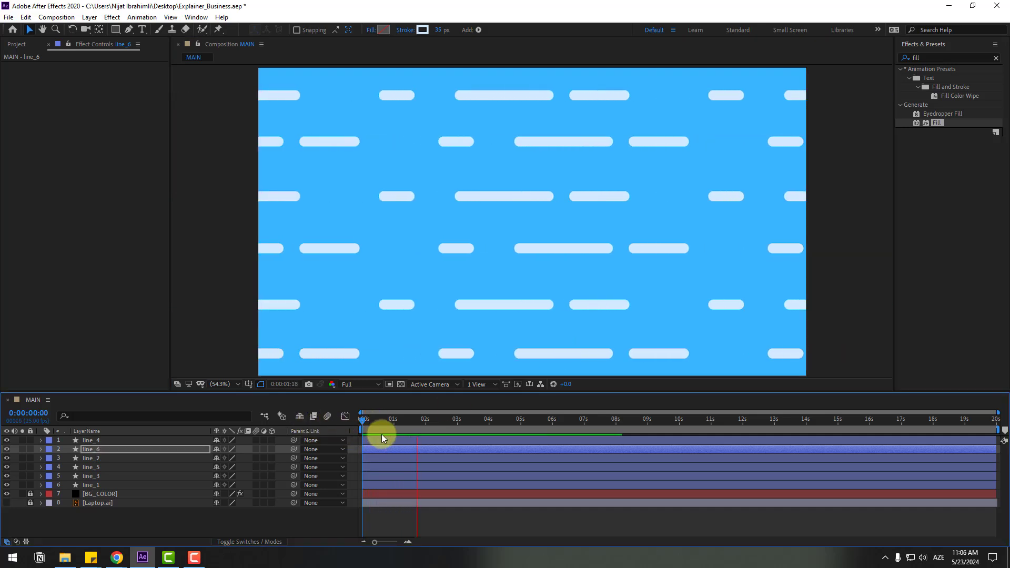
key(space)
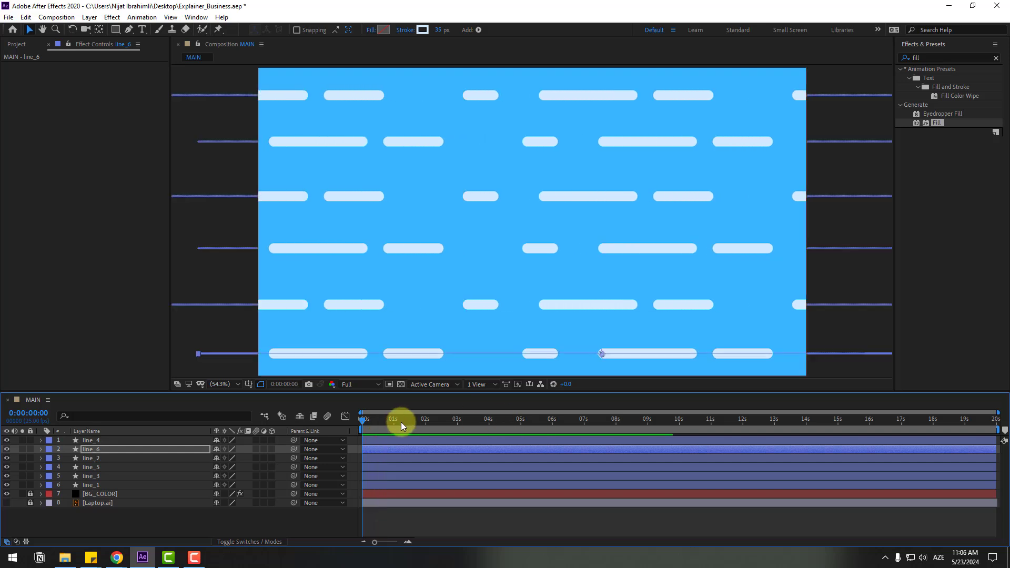
- Filter the line_6 layer's properties by "off", change its Offset expression to time*350, and preview the motion
click(92, 450)
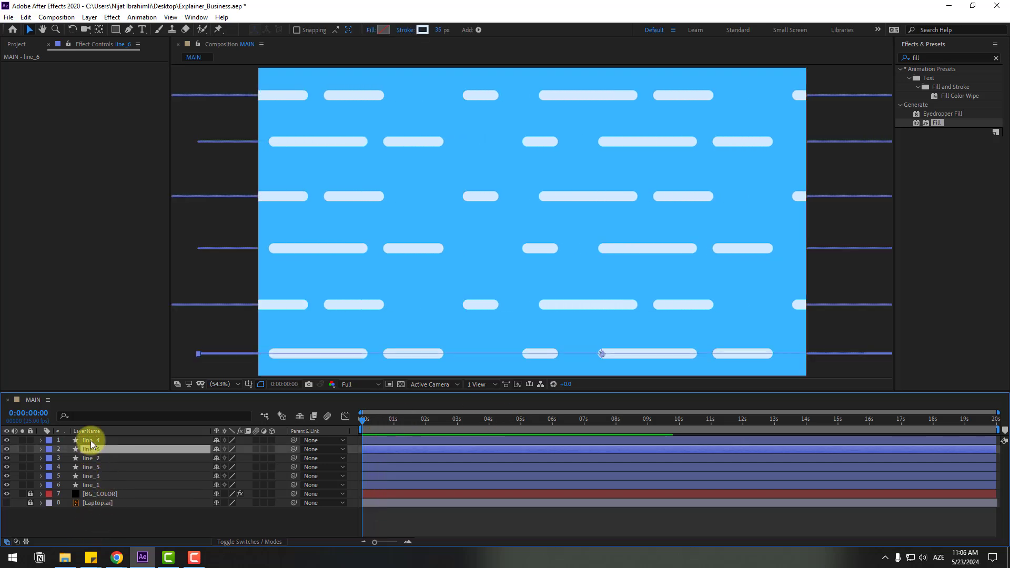
click(83, 415)
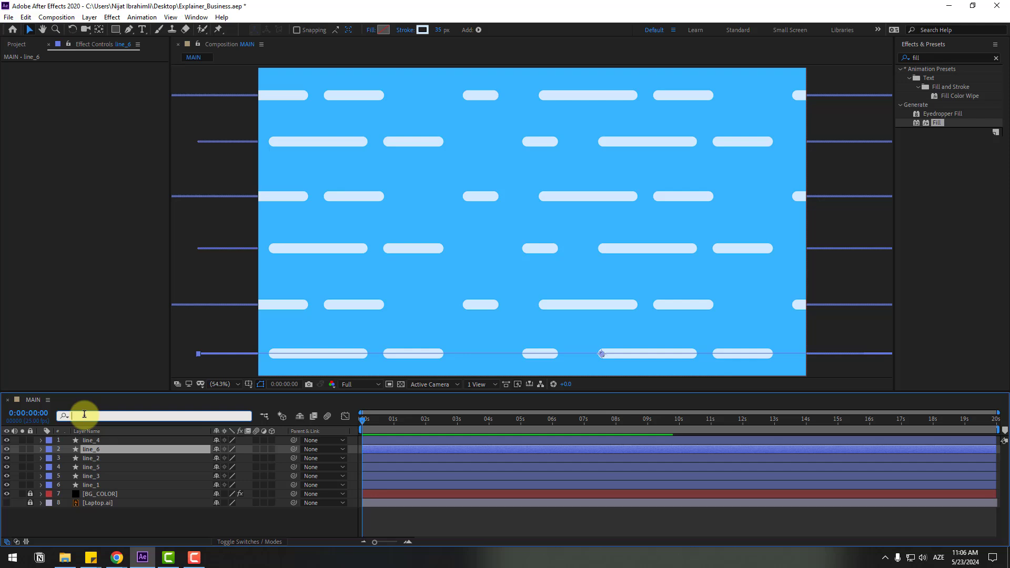
text(off)
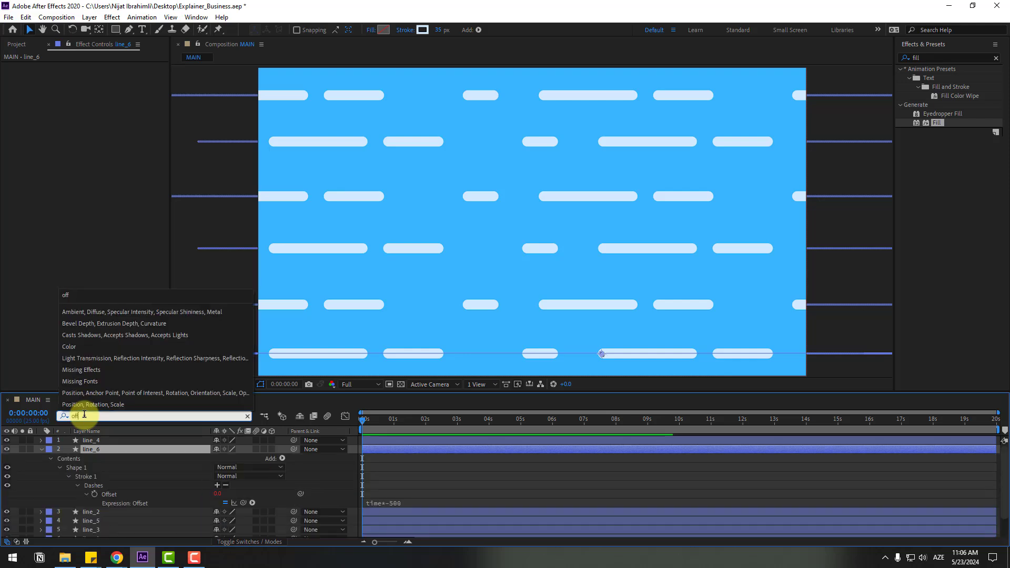
click(400, 506)
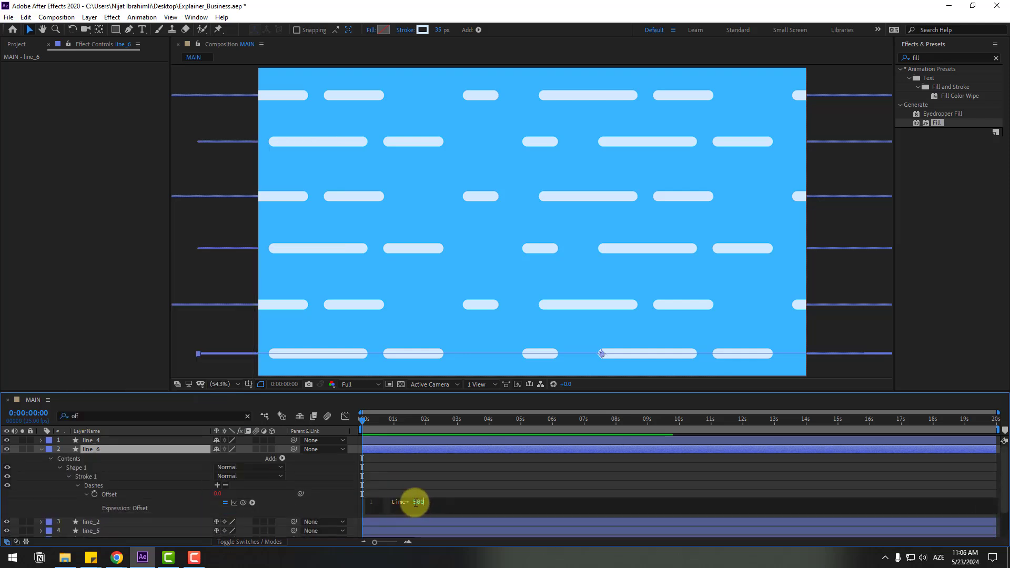
click(414, 503)
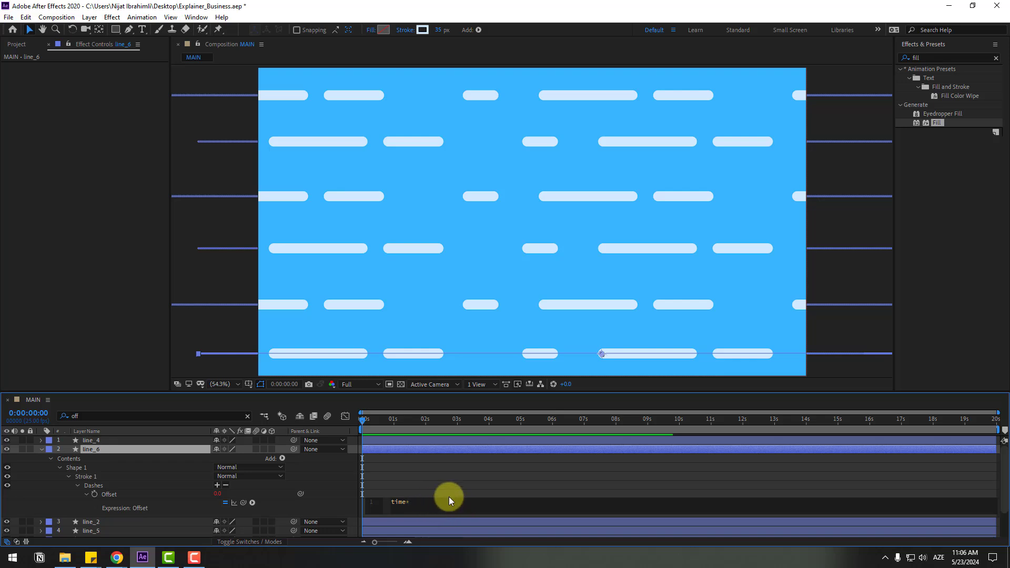
text(350)
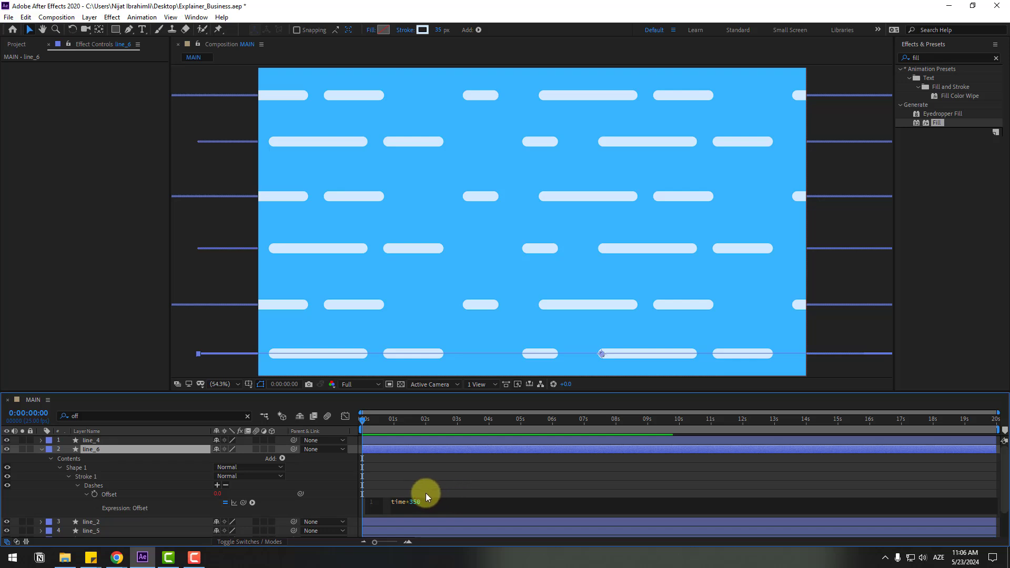
key(KP_Enter)
key(space)
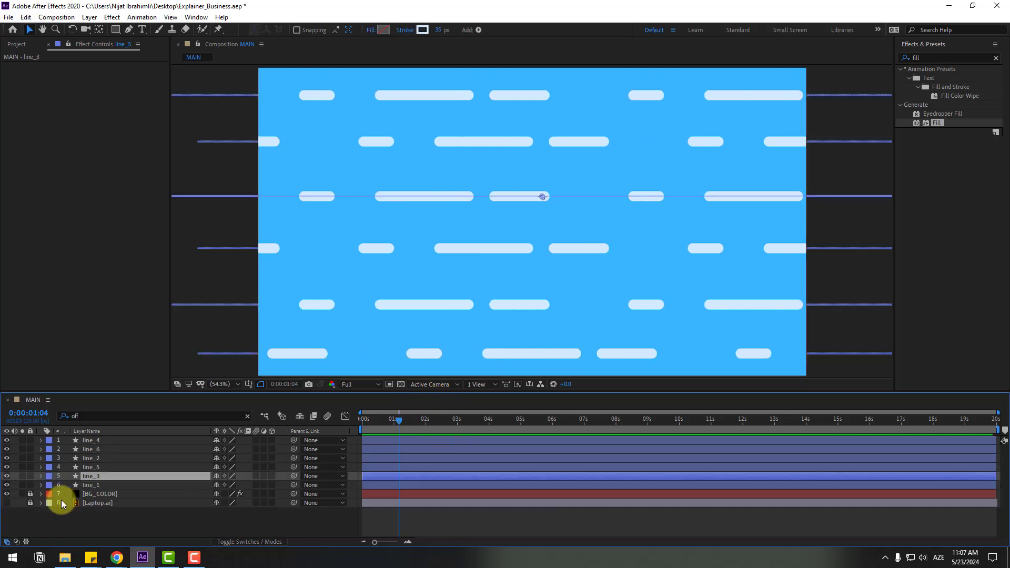
- Filter the line_2 layer's properties by "off", change its Offset expression to time*300, and preview the motion from the start
click(87, 459)
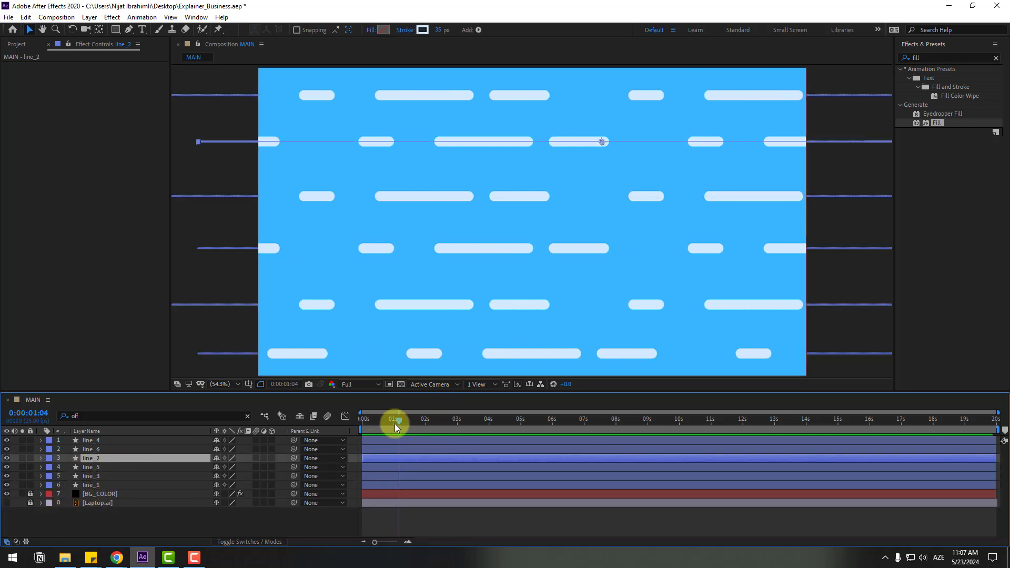
drag(396, 425, 370, 425)
click(113, 415)
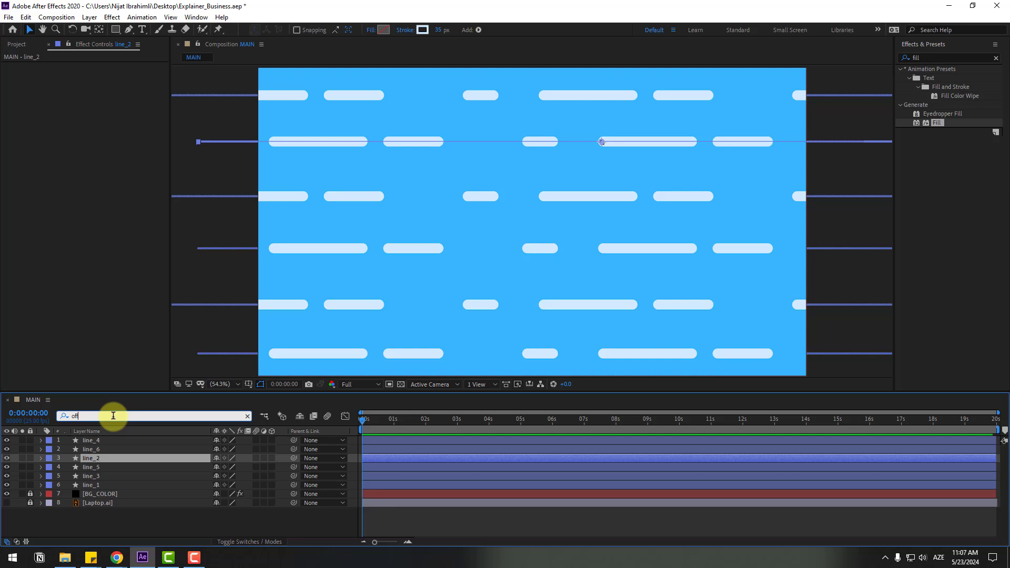
key(BackSpace)
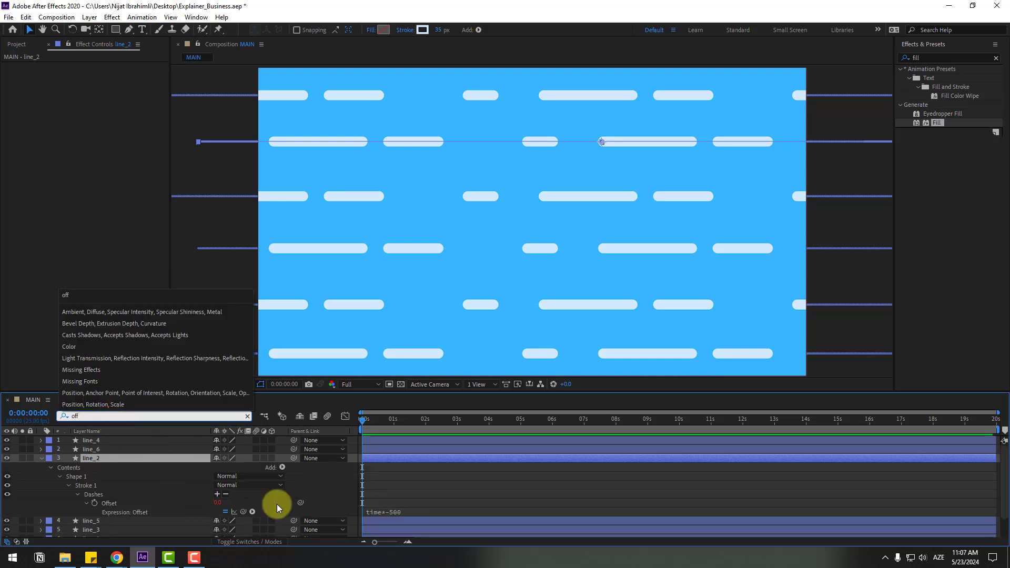
click(406, 513)
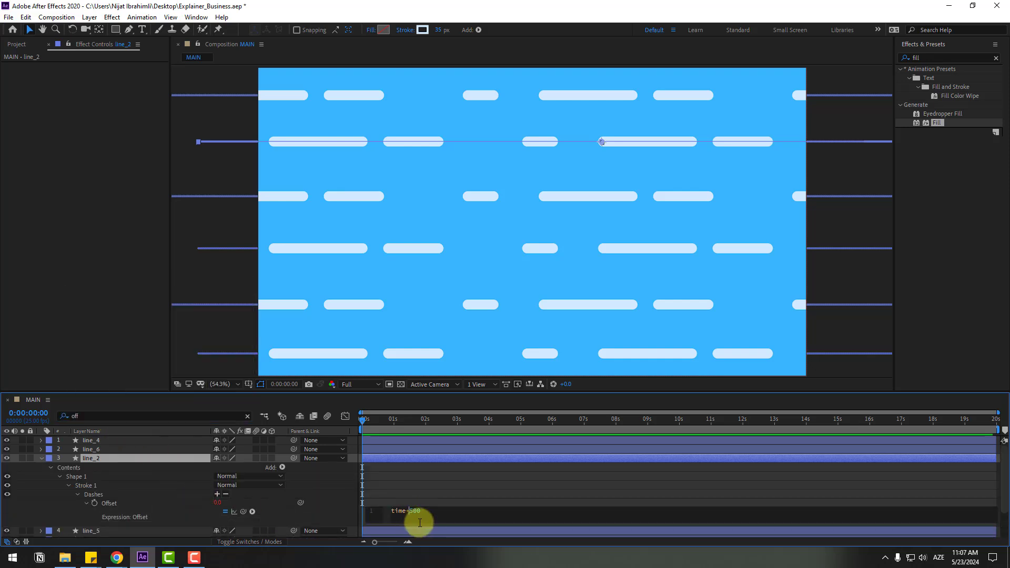
click(413, 512)
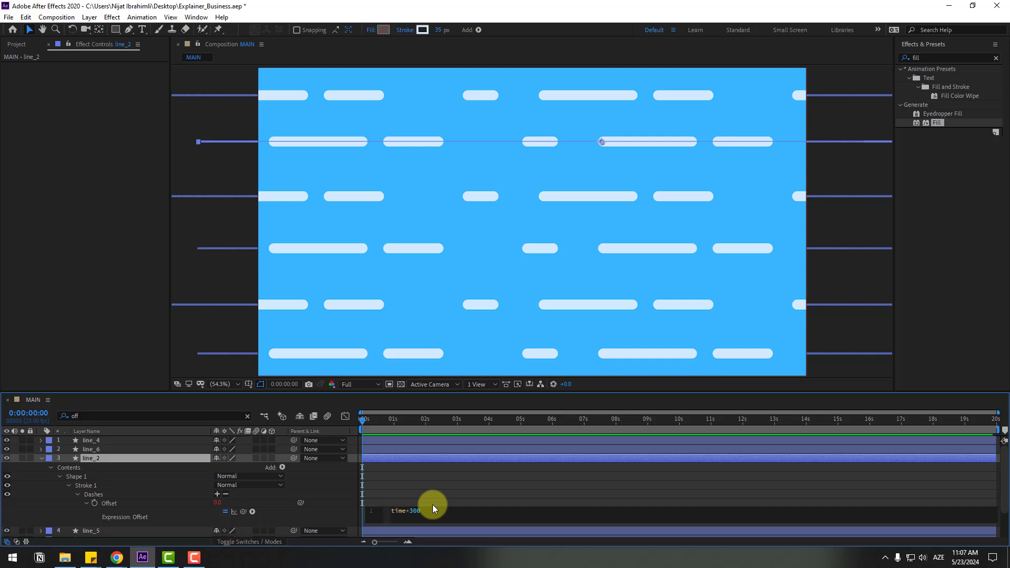
click(431, 504)
key(space)
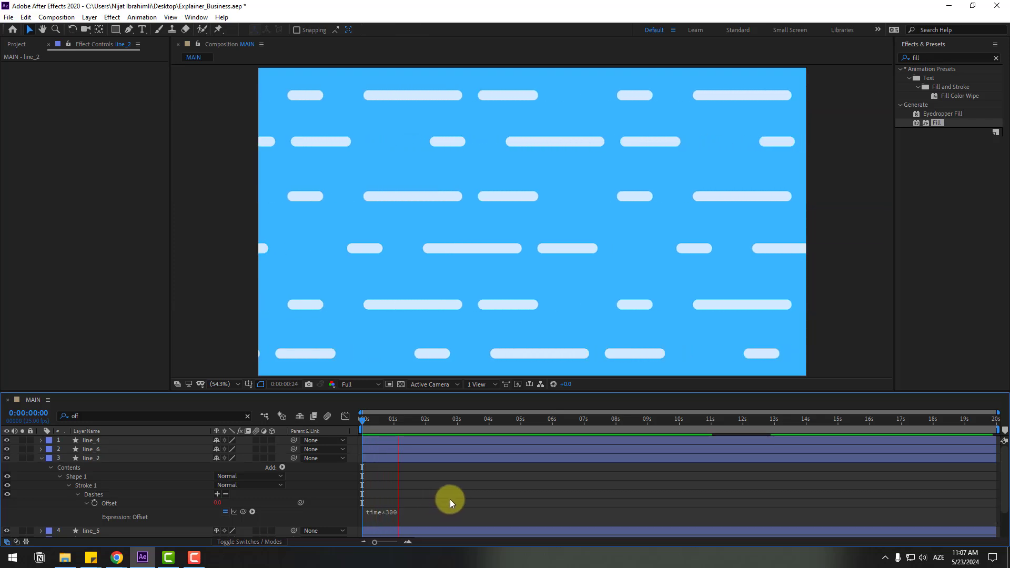
click(390, 416)
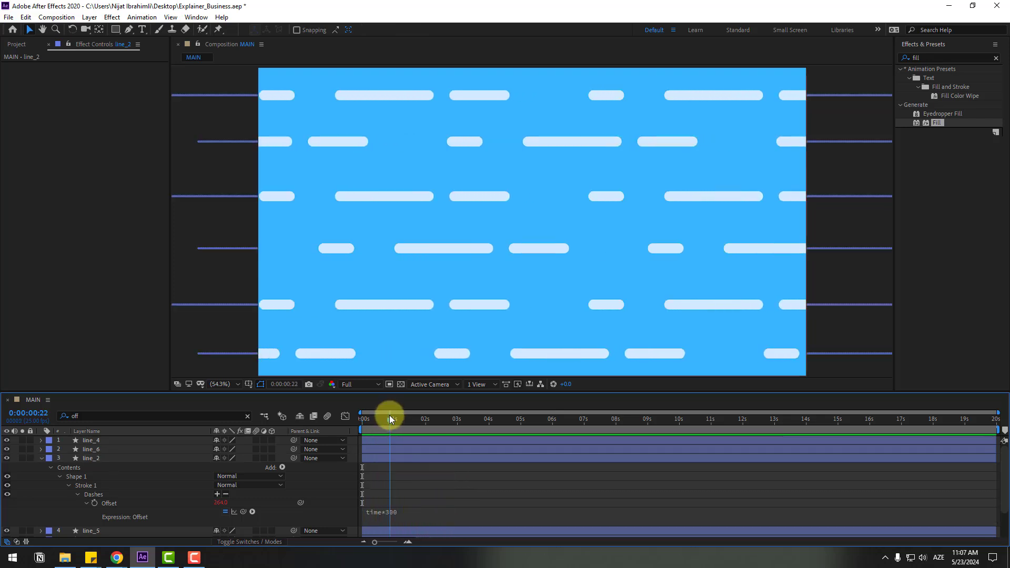
- Reveal the line_4 layer's Offset property with the "off" filter, change its expression to time*400, and preview the motion
click(447, 250)
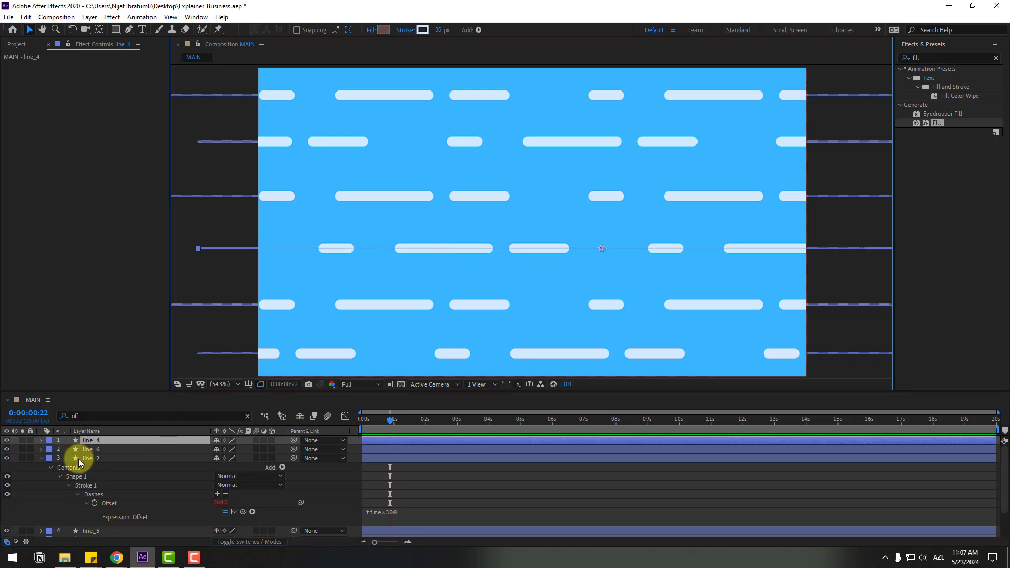
click(42, 458)
click(95, 416)
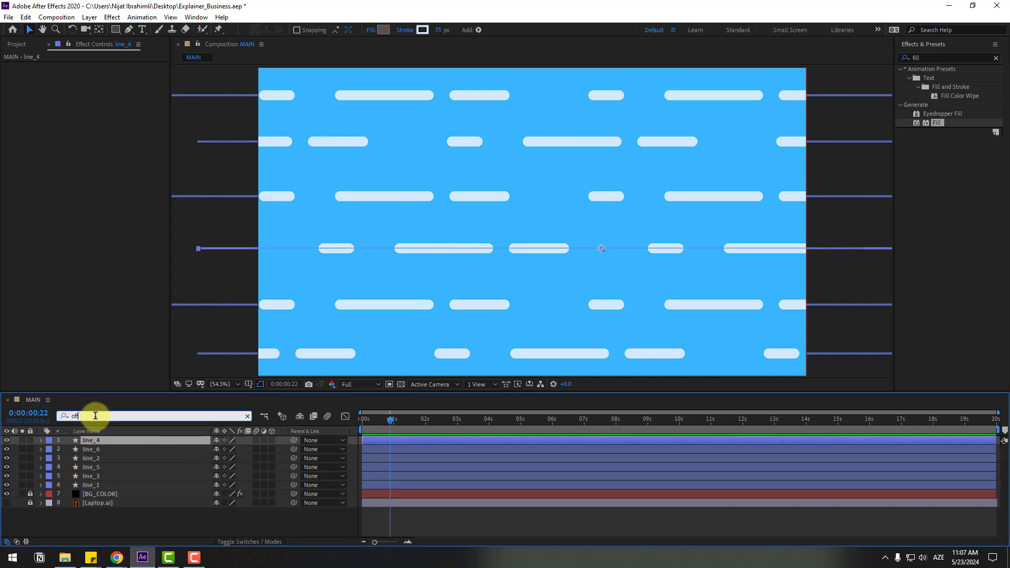
text(f)
key(BackSpace)
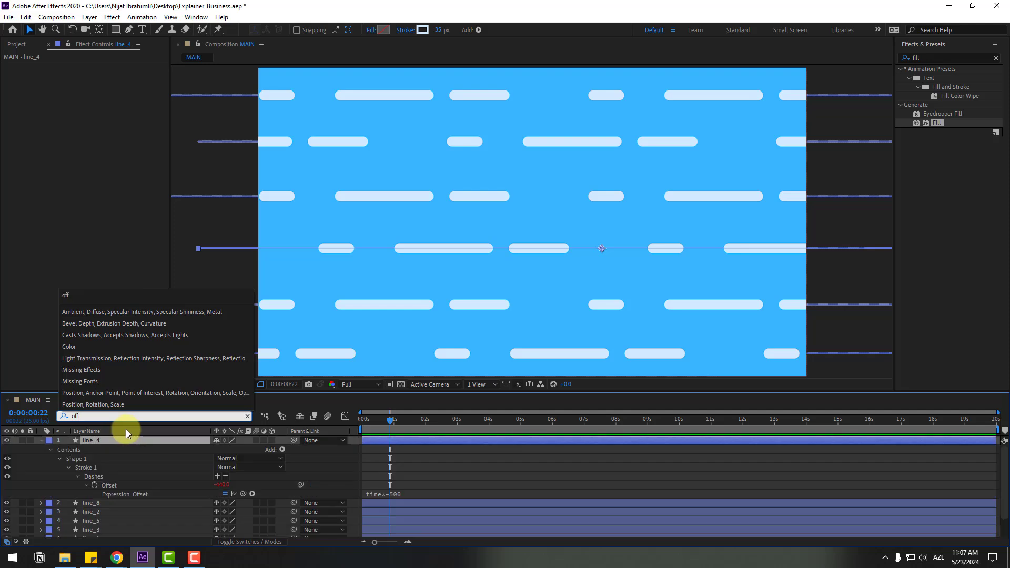
click(411, 496)
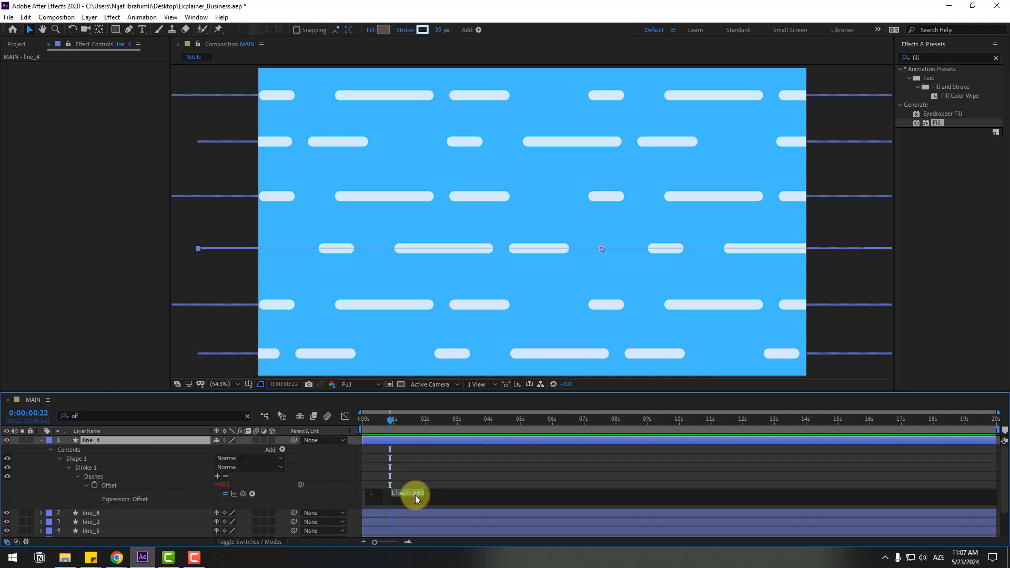
click(412, 493)
key(BackSpace)
double_click(418, 493)
drag(415, 491, 417, 492)
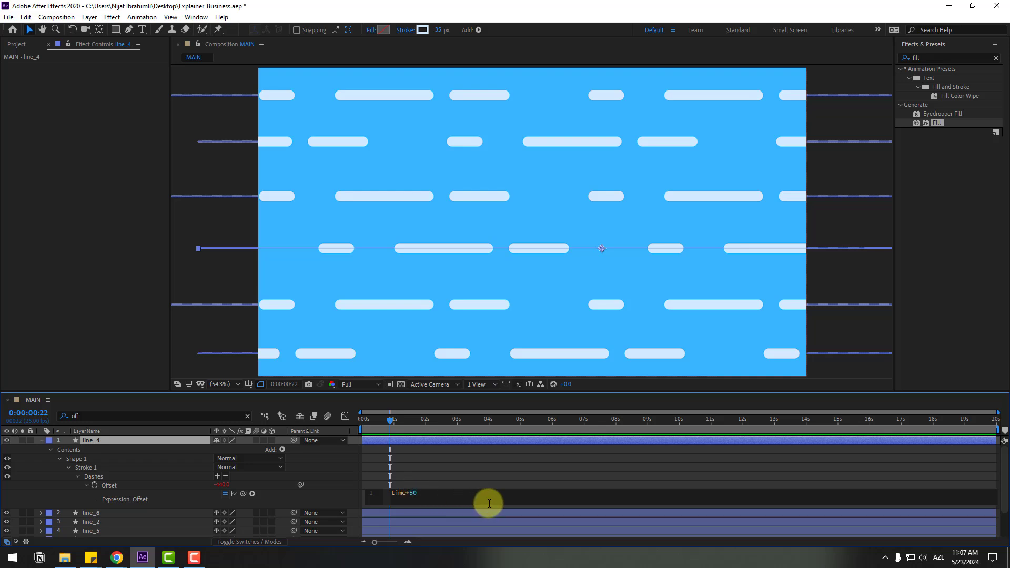
click(437, 485)
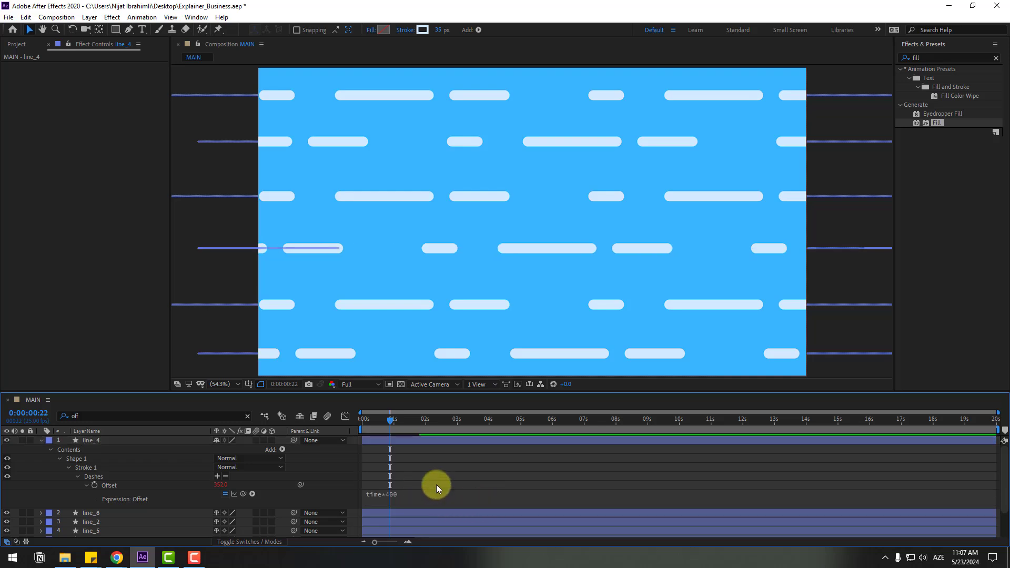
key(space)
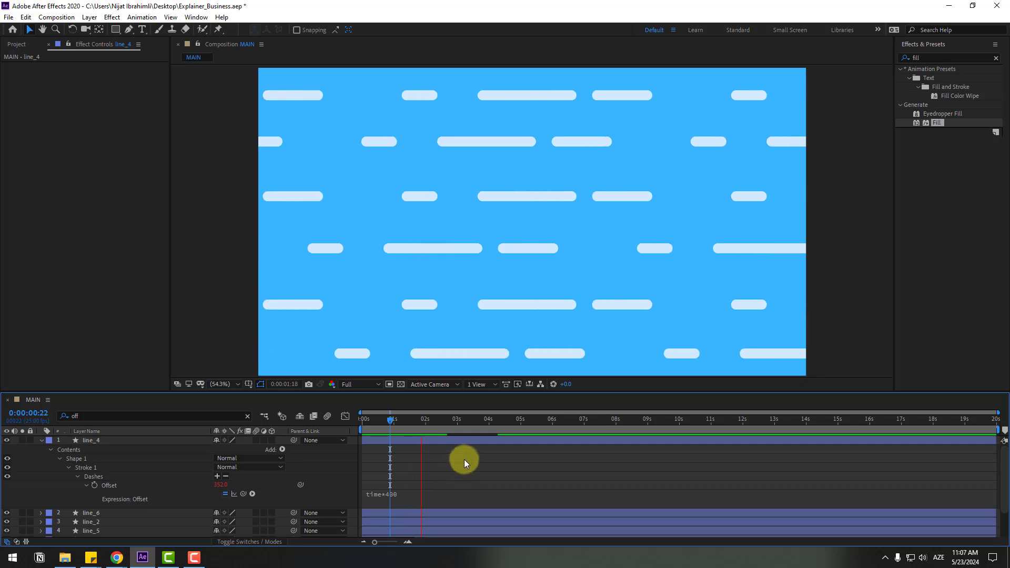
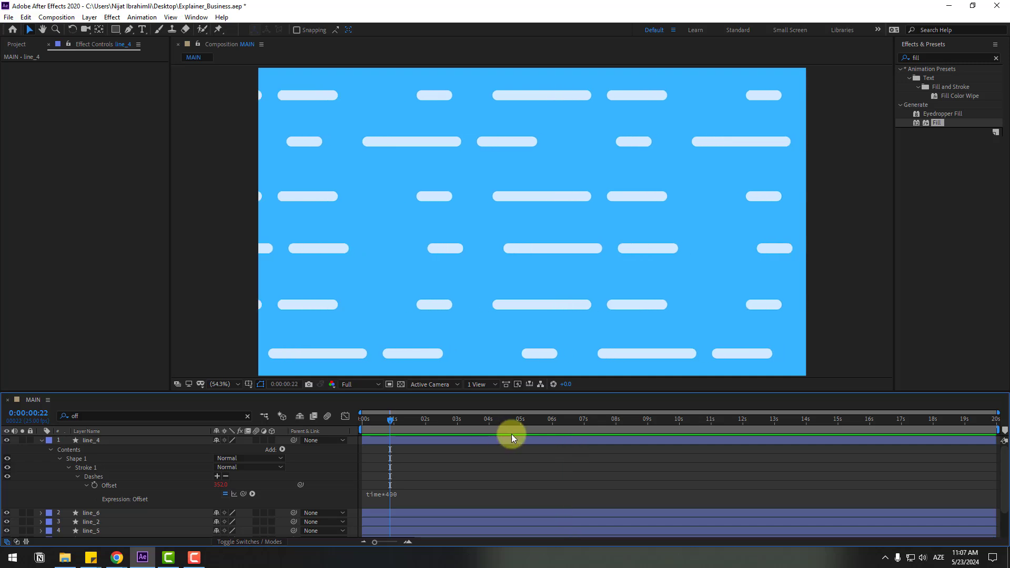
- Pre-compose all six line layers into a new composition named BG_lines, moving all attributes into it
click(42, 441)
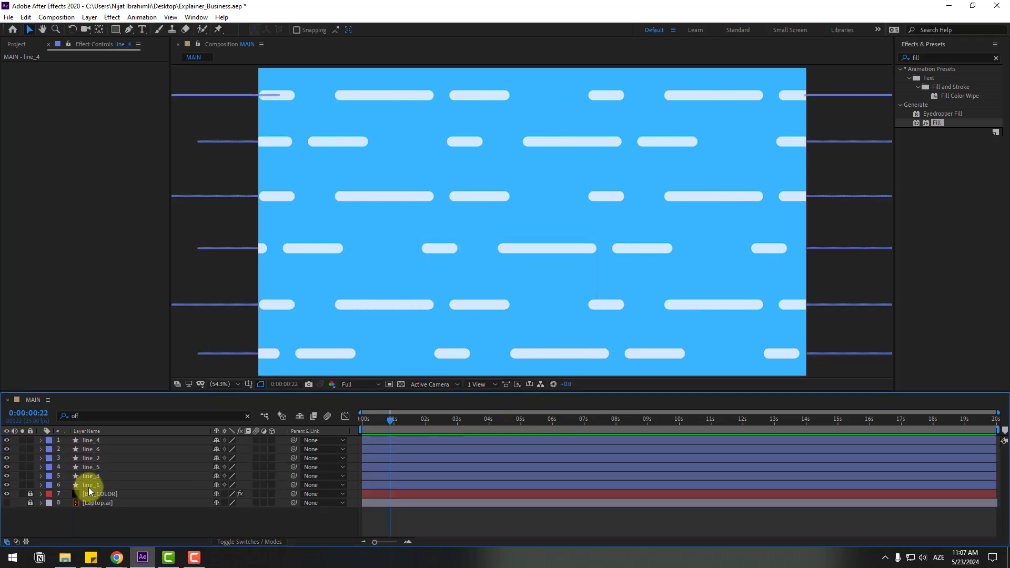
click(89, 485)
shift+click(99, 440)
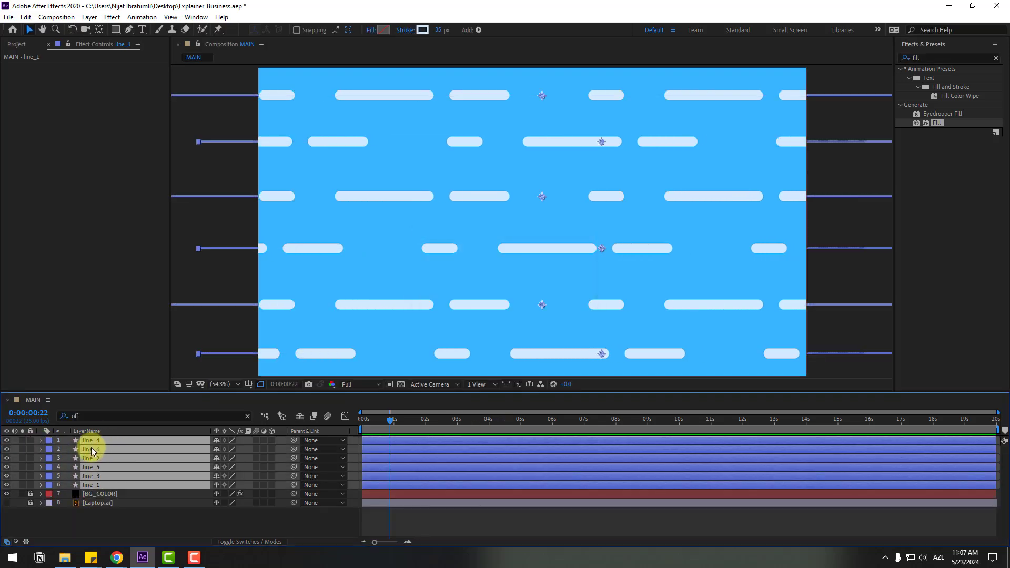
right_click(91, 451)
click(131, 388)
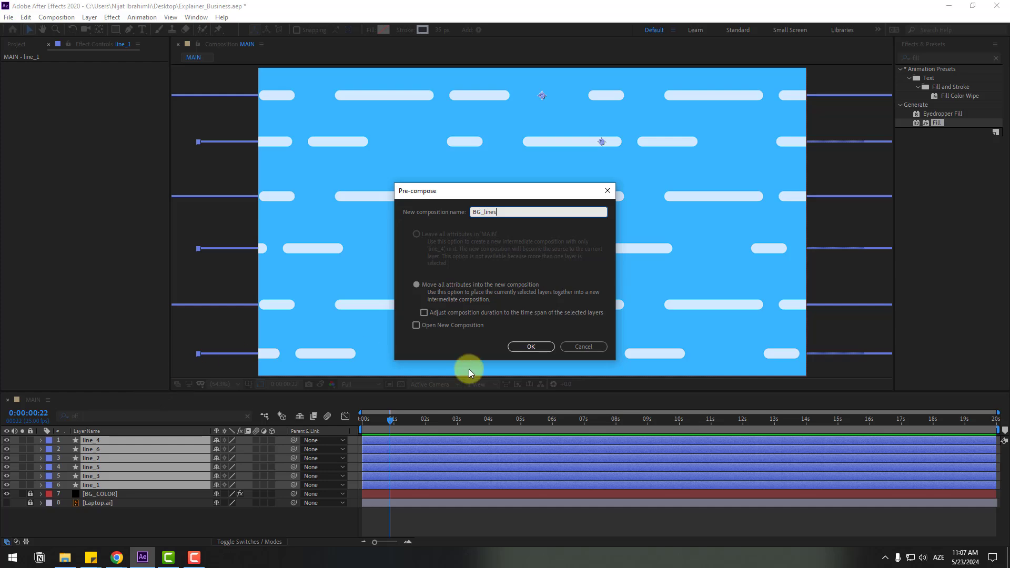
click(530, 347)
click(619, 358)
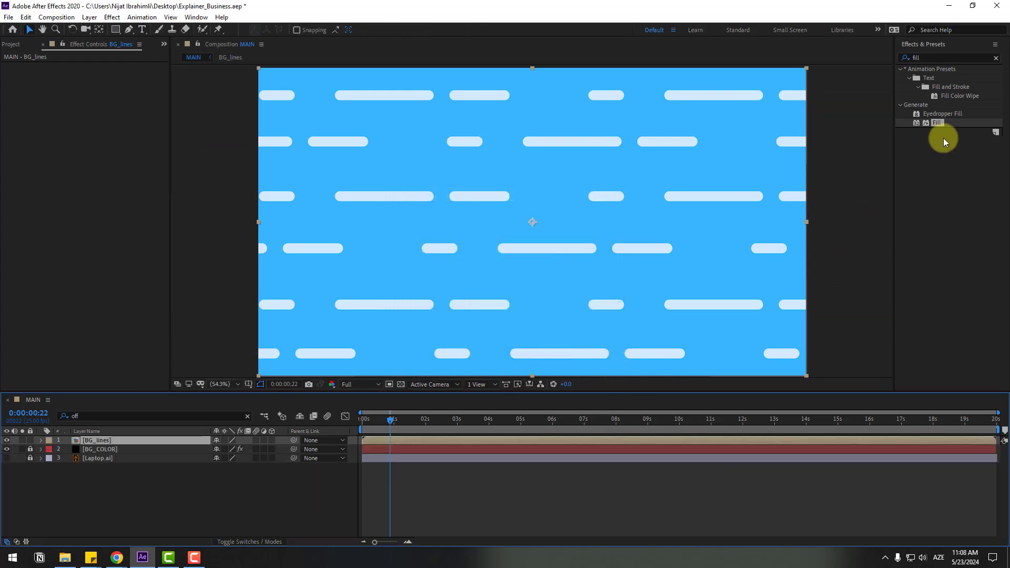
- Apply the Fill effect to the BG_lines layer and set its color to a blue slightly lighter than the background
drag(934, 122, 102, 447)
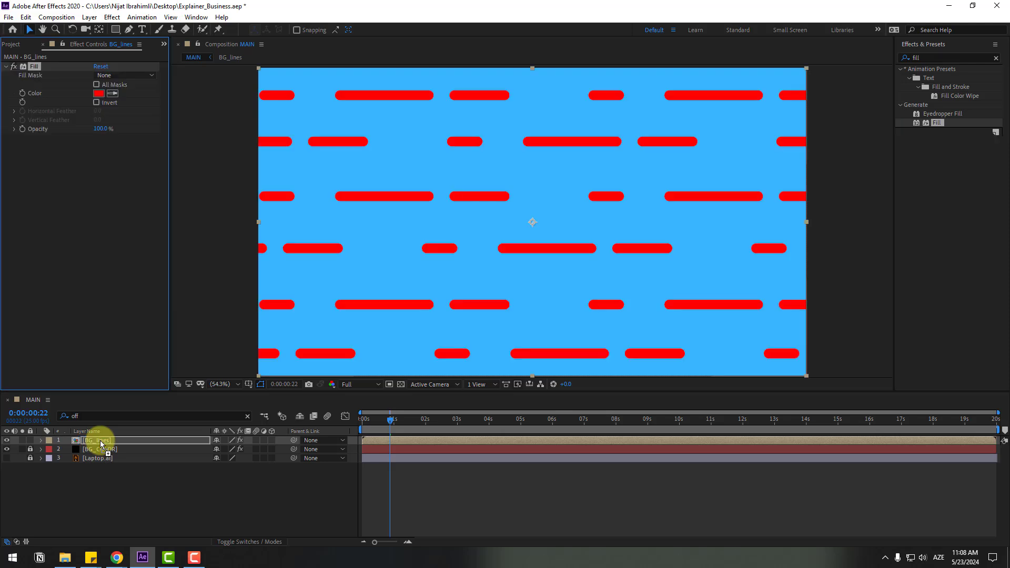
click(115, 94)
click(396, 115)
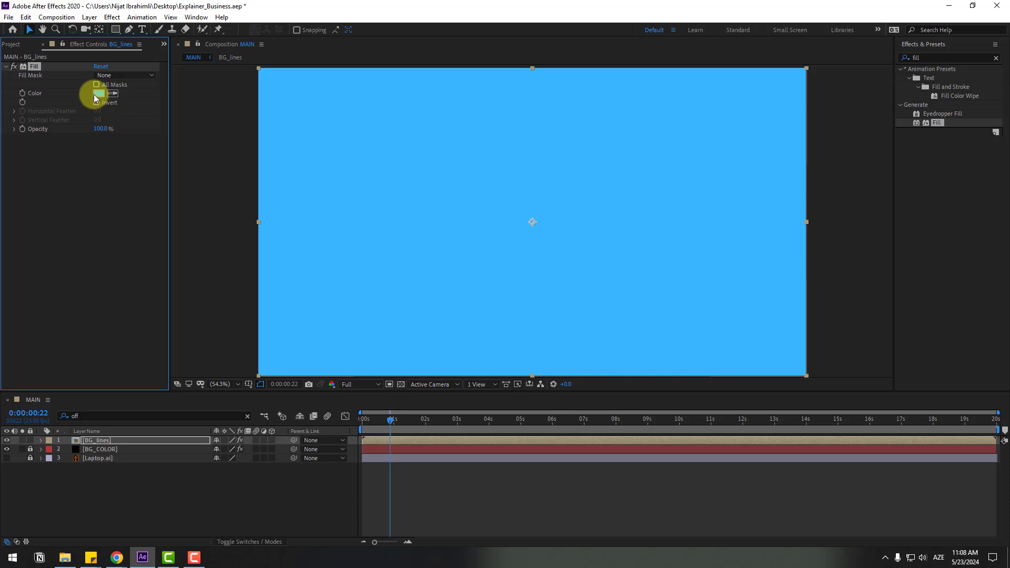
click(99, 95)
mouse_move(350, 398)
mouse_down()
mouse_move(374, 397)
mouse_move(358, 395)
mouse_up()
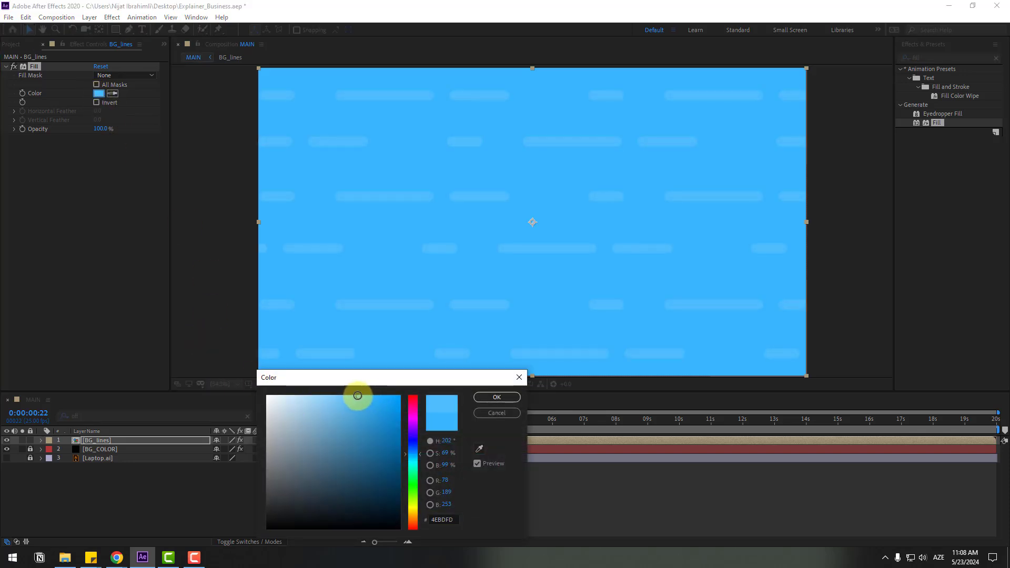
click(482, 398)
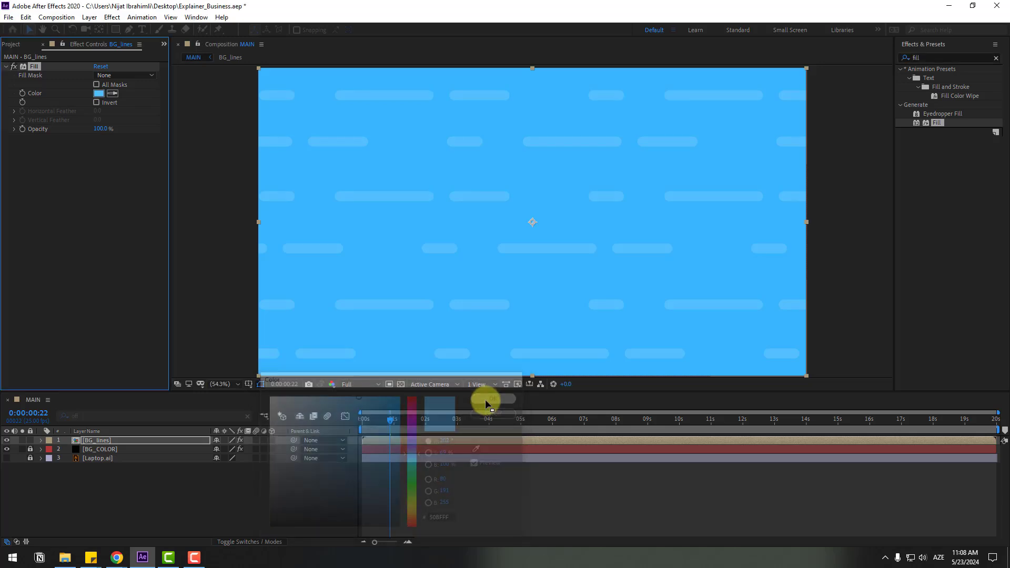
click(100, 501)
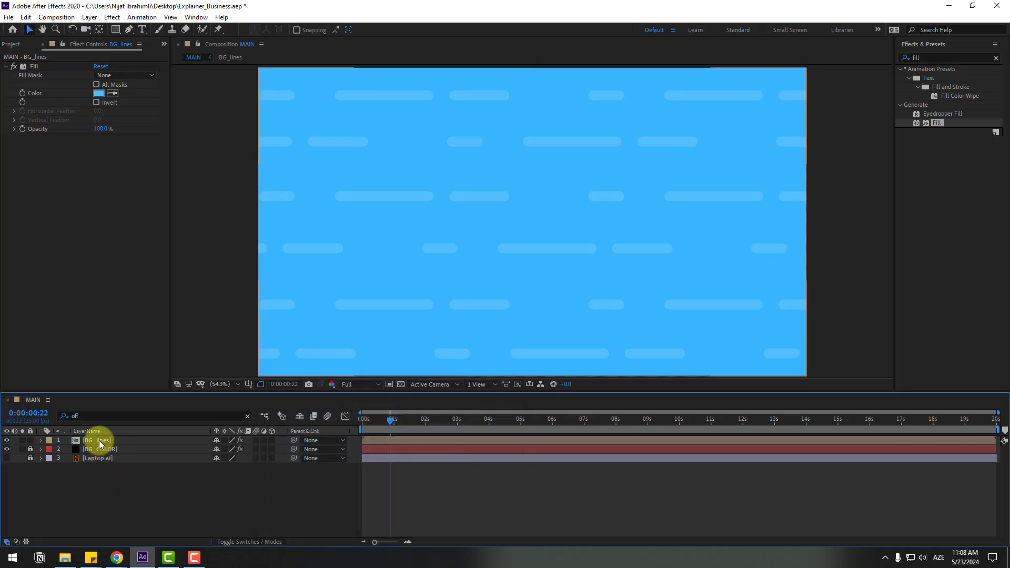
- Reveal the BG_lines layer's Rotation property and set it to 31°
click(100, 443)
key(r)
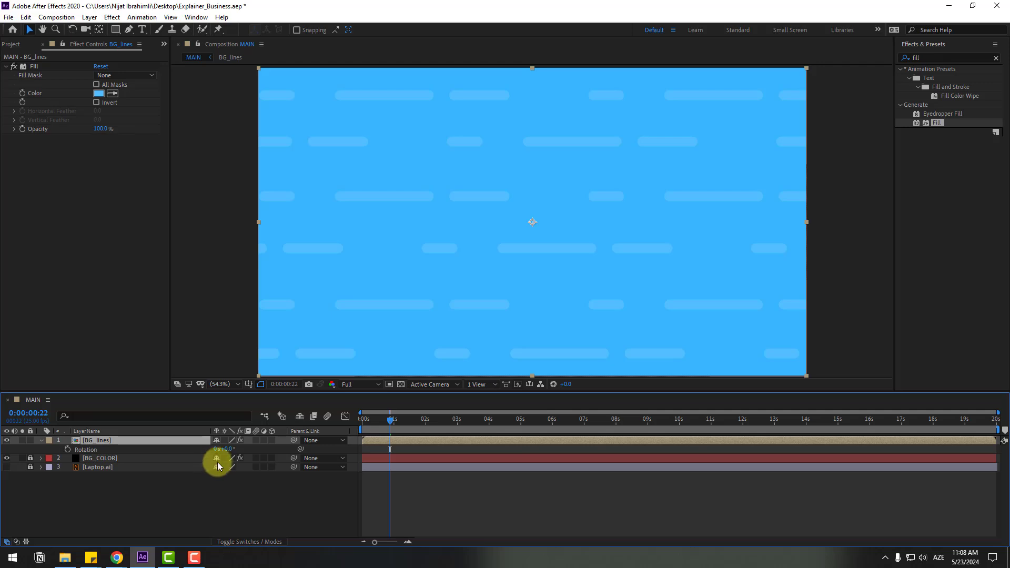
drag(226, 451, 242, 450)
- Find the CC RepeTile effect by searching for "cc r" and apply it to the BG_lines layer
drag(926, 54, 905, 56)
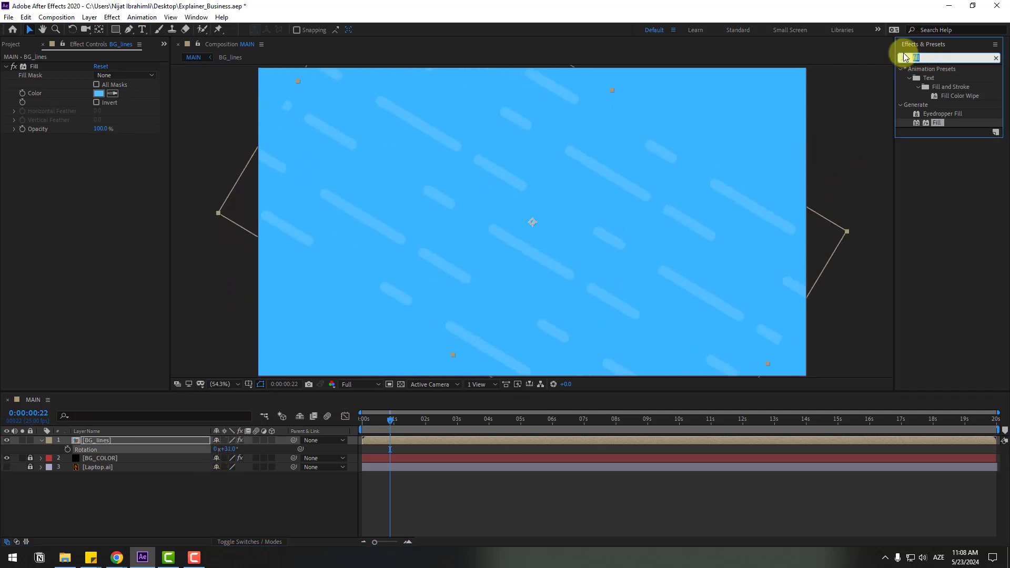
text(cc r)
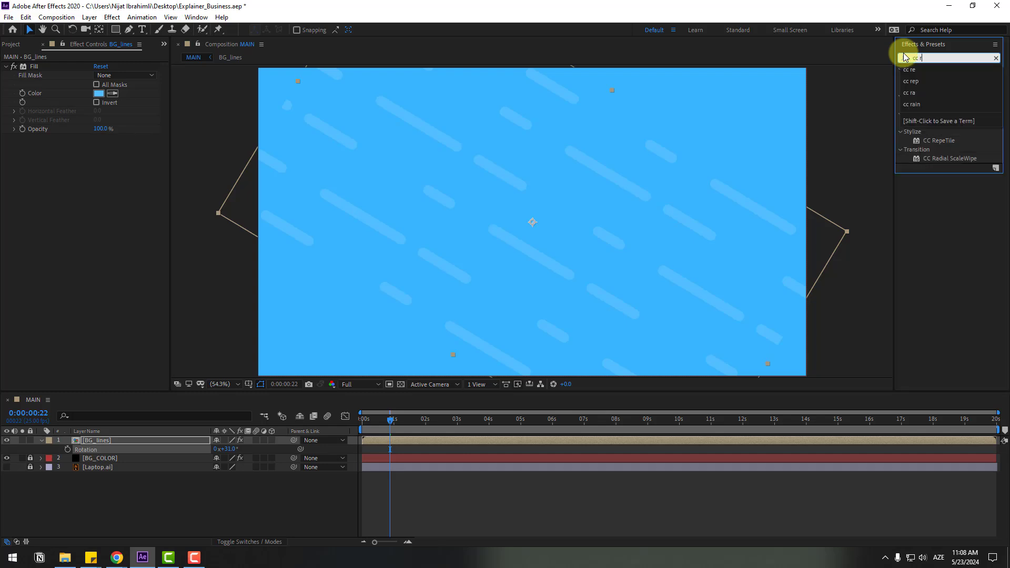
drag(922, 141, 92, 443)
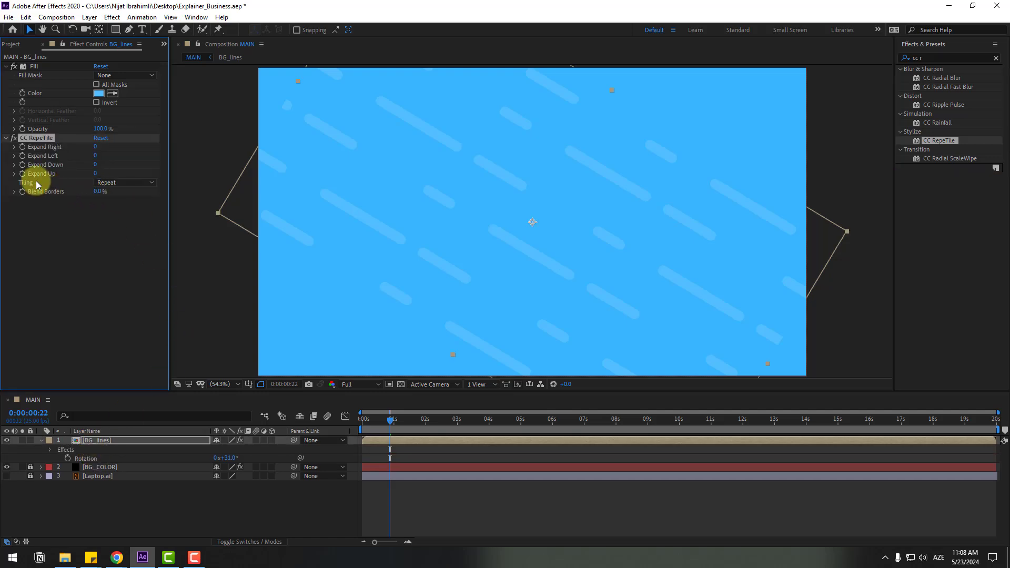
- Set CC RepeTile's Expand Up and Expand Down to 1000 on BG_lines and preview the tiled motion
drag(95, 174, 307, 124)
click(98, 173)
text(1000)
key(Return)
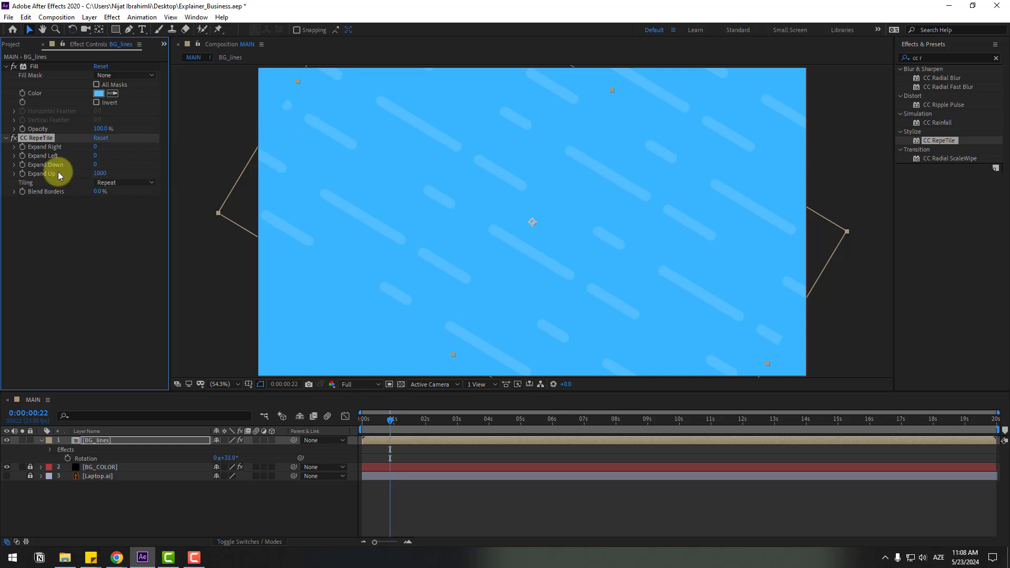
text(1000)
key(Return)
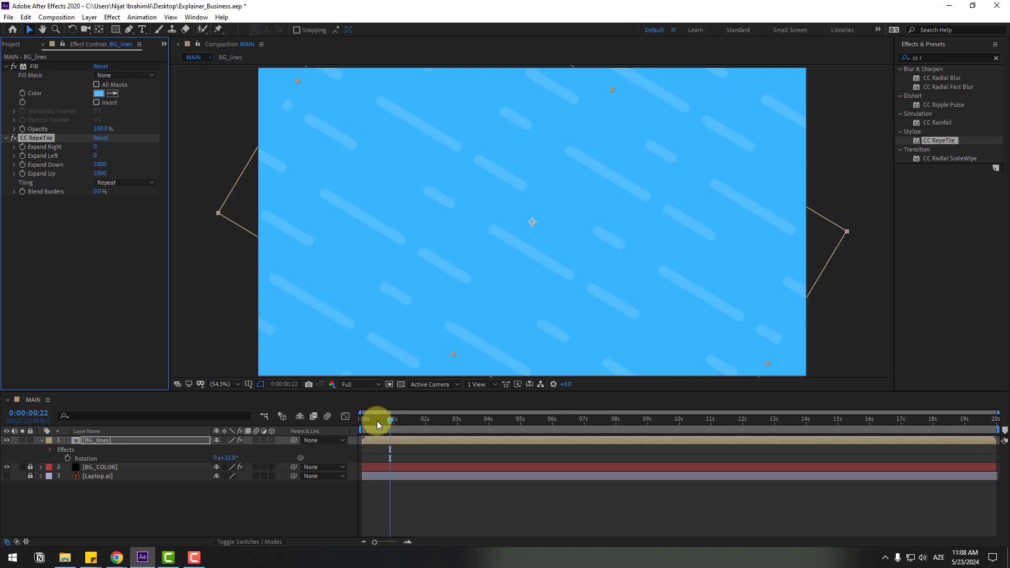
drag(390, 419, 371, 420)
key(space)
key(space)
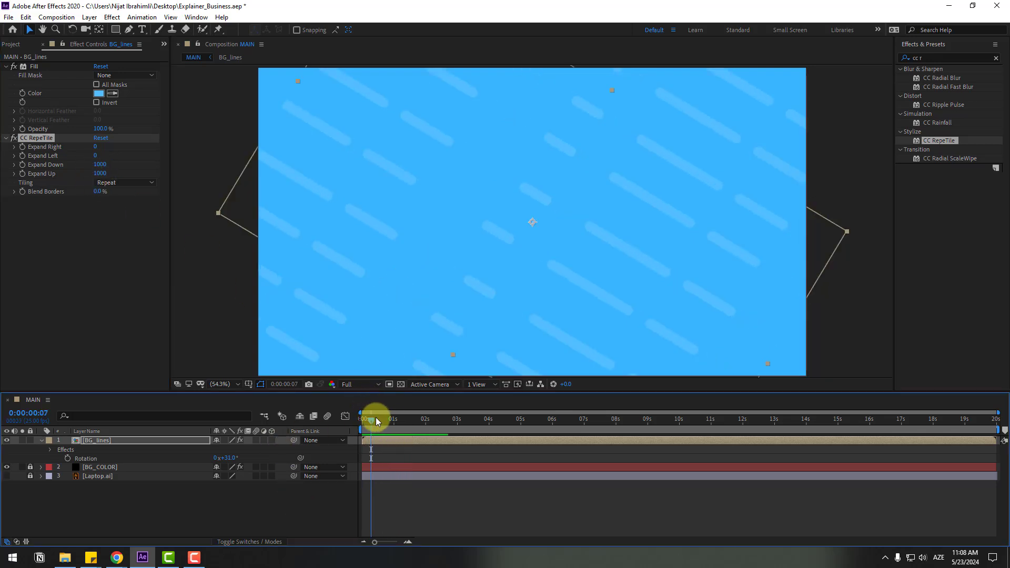
- Set the BG_lines layer's Rotation to 21° and preview the moving lines
click(97, 441)
drag(229, 458, 226, 458)
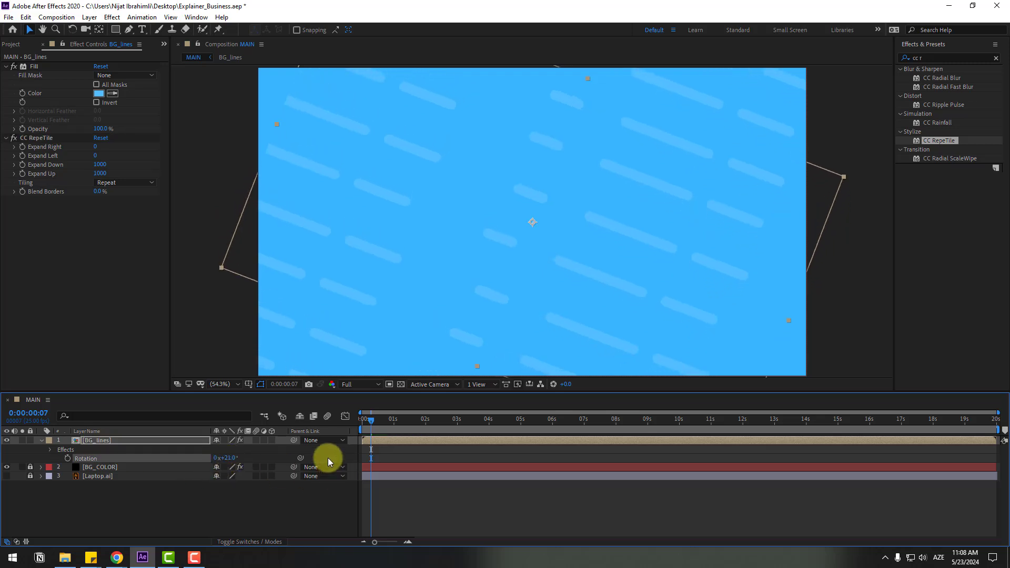
key(space)
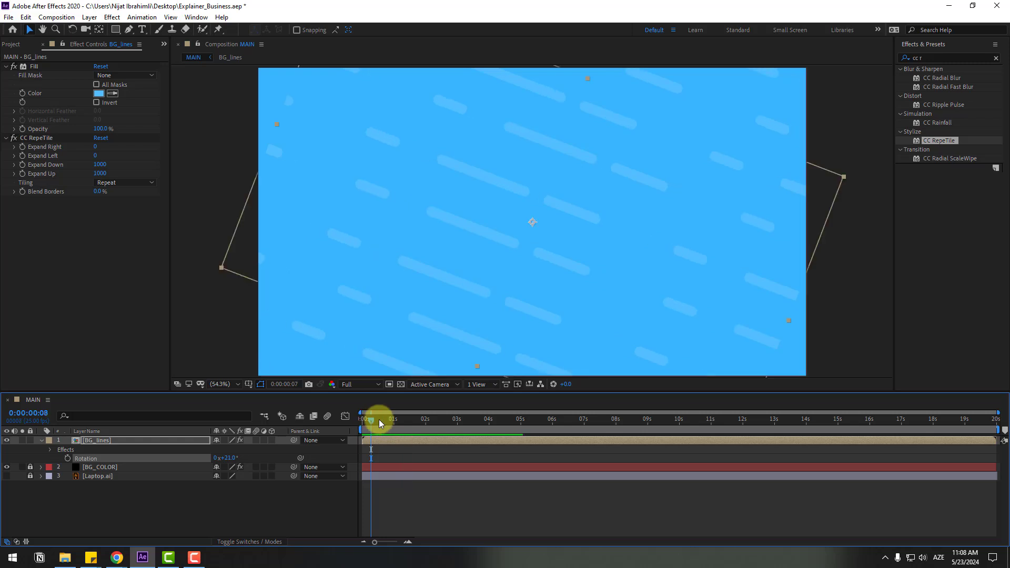
drag(376, 421, 377, 417)
- Set CC RepeTile's Expand Right and Expand Left to 1000 and preview the background motion
click(96, 148)
text(1000)
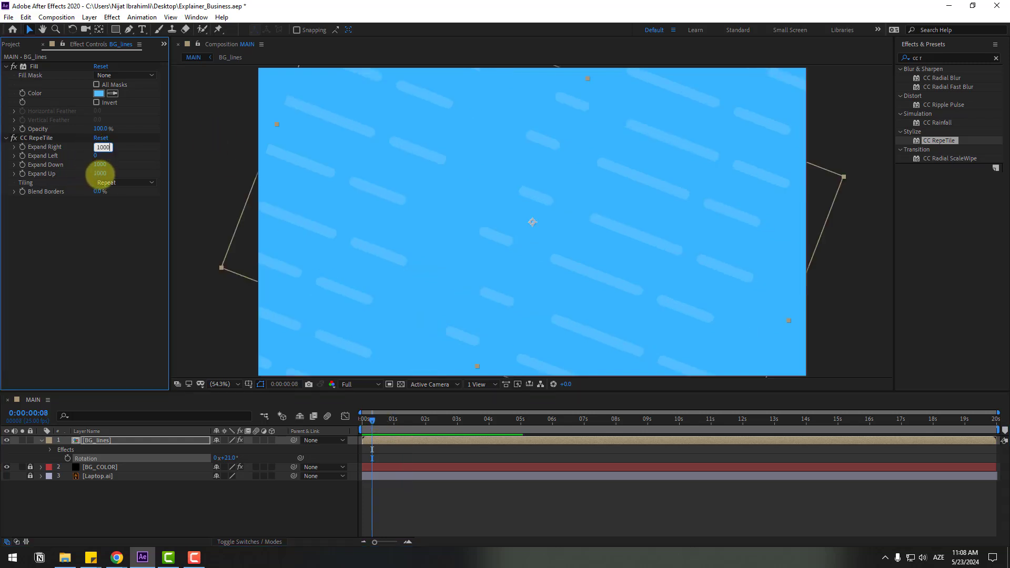
key(Return)
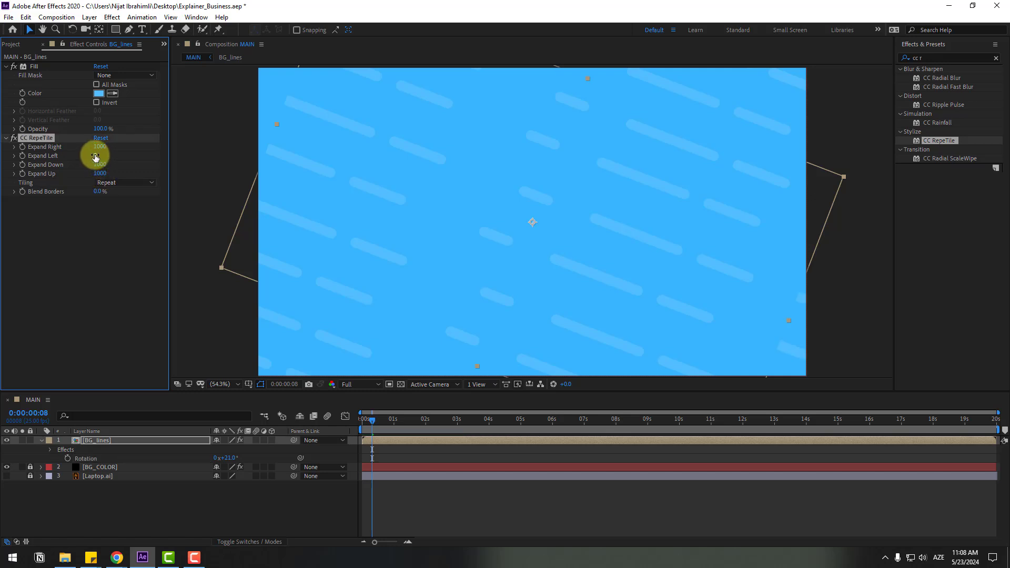
text(1000)
key(Return)
click(213, 487)
key(space)
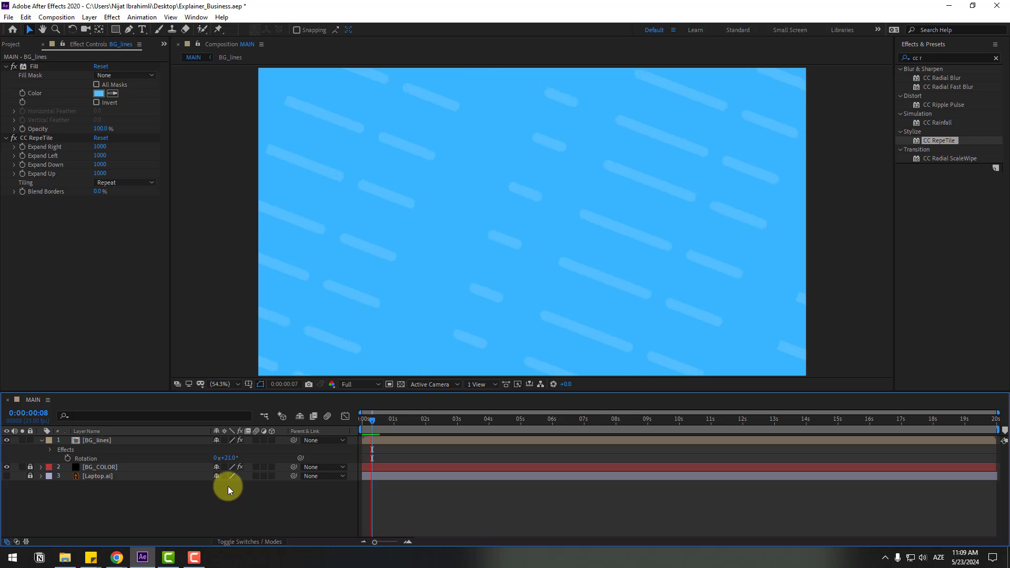
mouse_move(383, 421)
mouse_down()
mouse_move(332, 426)
mouse_move(388, 422)
mouse_up()
key(space)
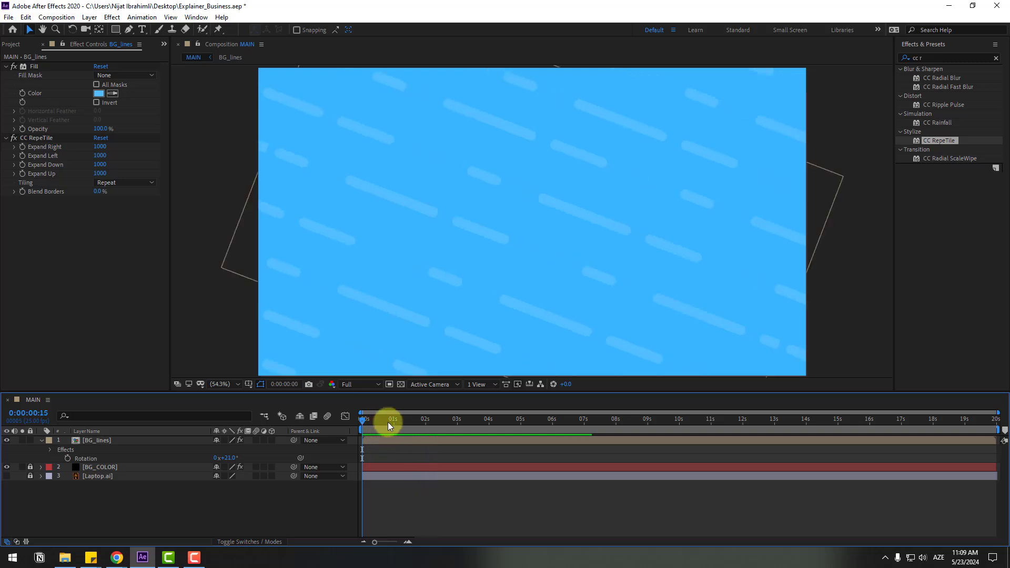
- Show and unlock the Laptop.ai layer, move it above BG_lines in the layer stack, and lock BG_lines
click(42, 439)
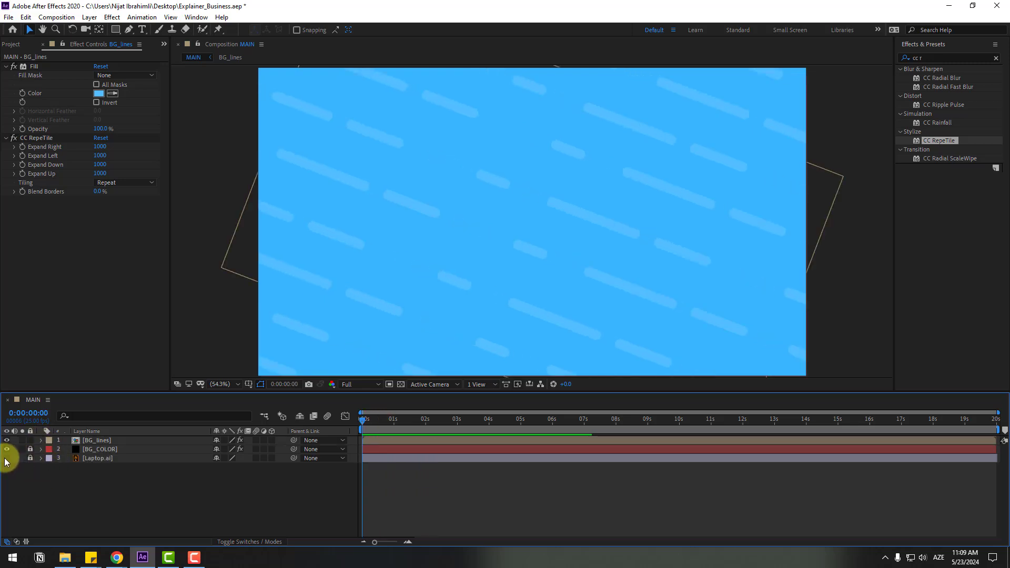
click(30, 458)
drag(89, 459, 112, 441)
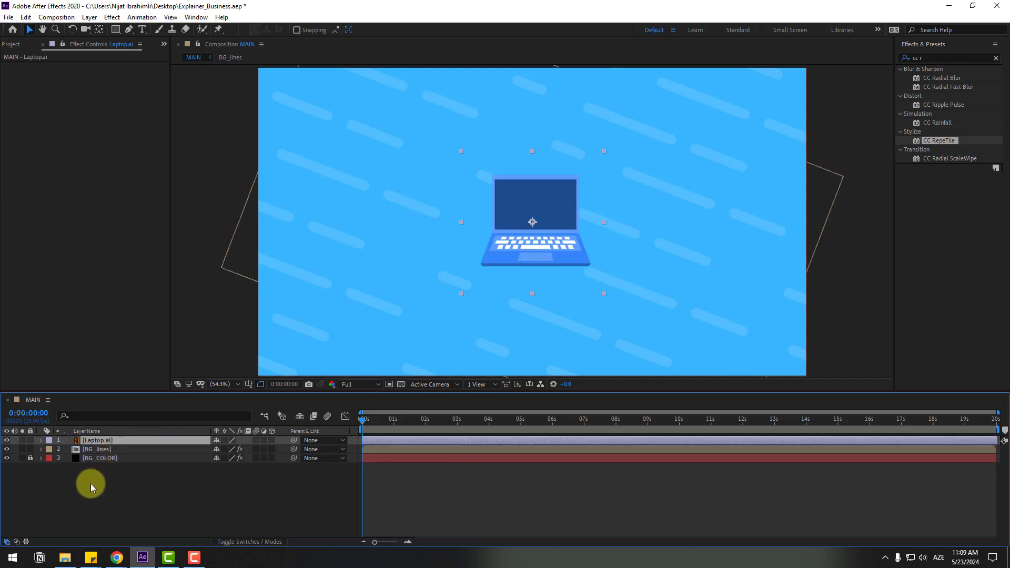
click(62, 478)
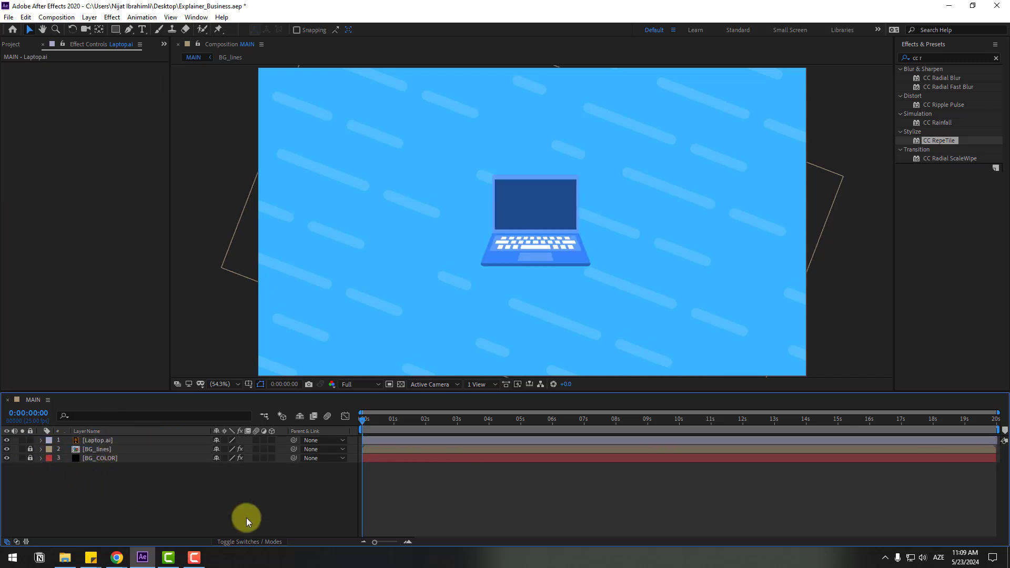
- Scale the Laptop.ai layer up to about twice its size so the laptop dominates the frame
click(116, 440)
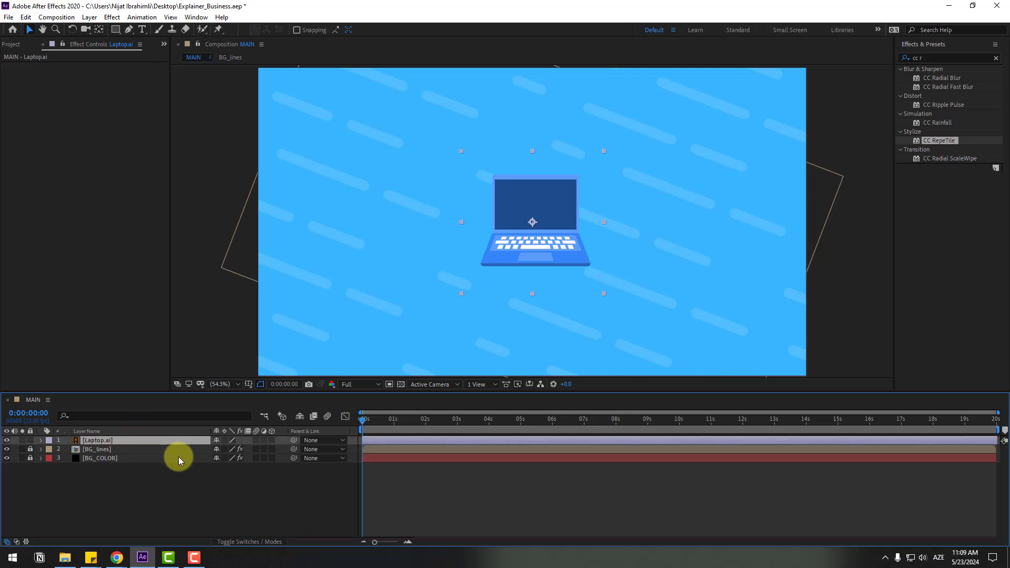
key(s)
drag(233, 451, 267, 444)
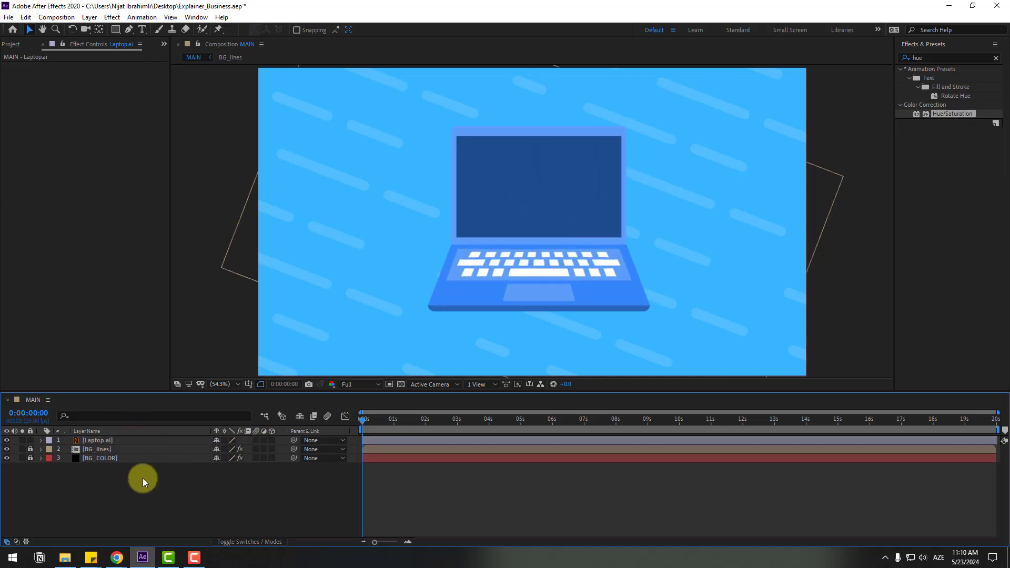
- Create a null object, name it Camera-Tool, and center its anchor point within its own bounds
right_click(117, 477)
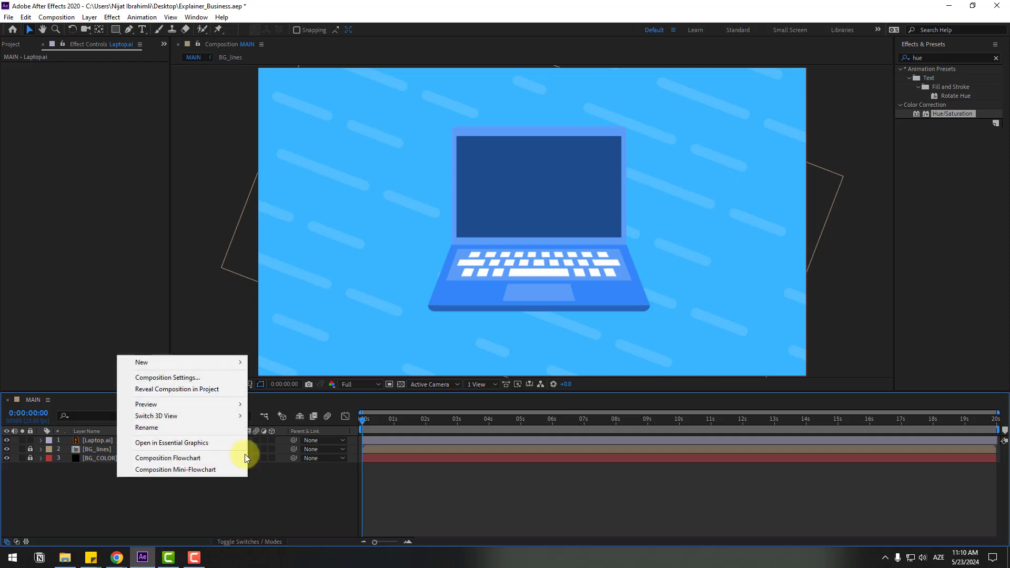
mouse_move(214, 362)
click(279, 424)
key(Return)
text(C)
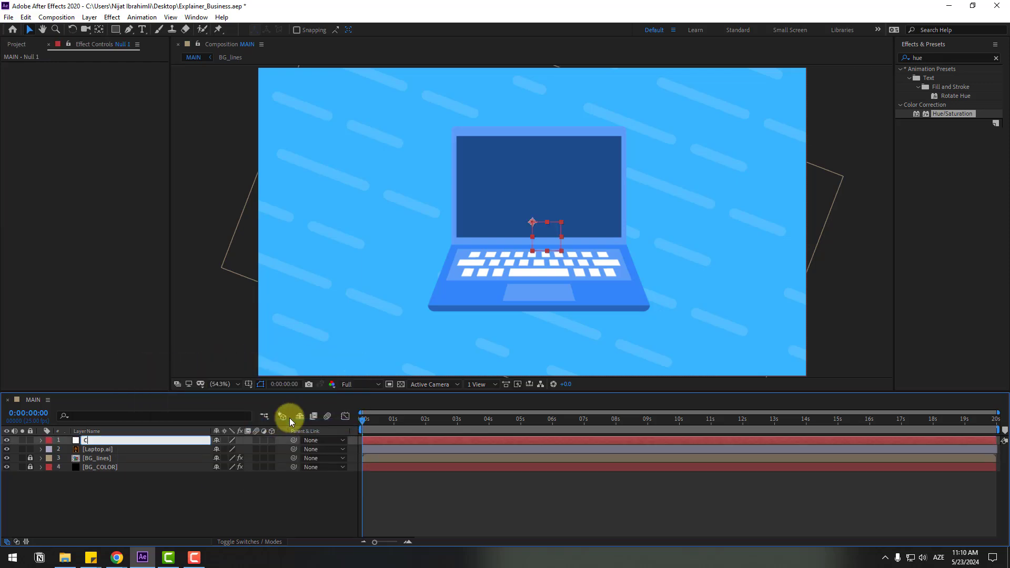
text(amera-Tool)
key(Return)
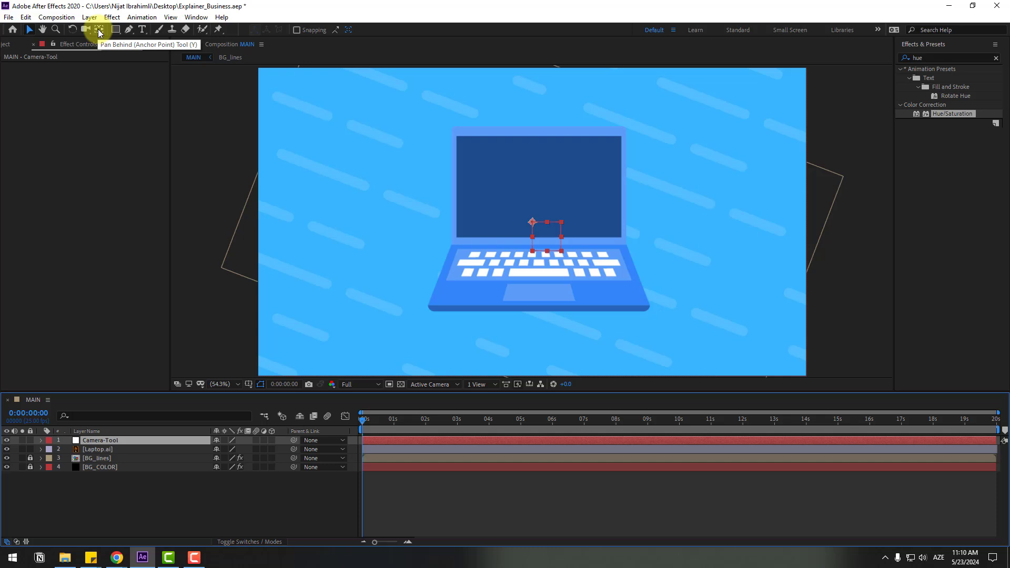
key(ctrl+alt+Home)
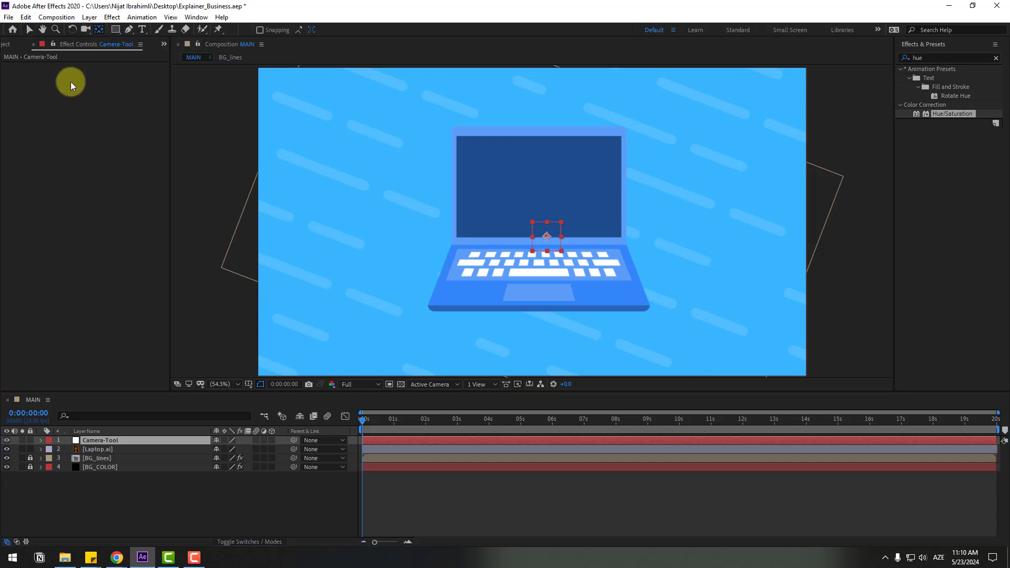
- Unlock the background layers to parent BG_lines and Laptop.ai to the Camera-Tool null, and relock only BG_COLOR
click(31, 457)
click(87, 491)
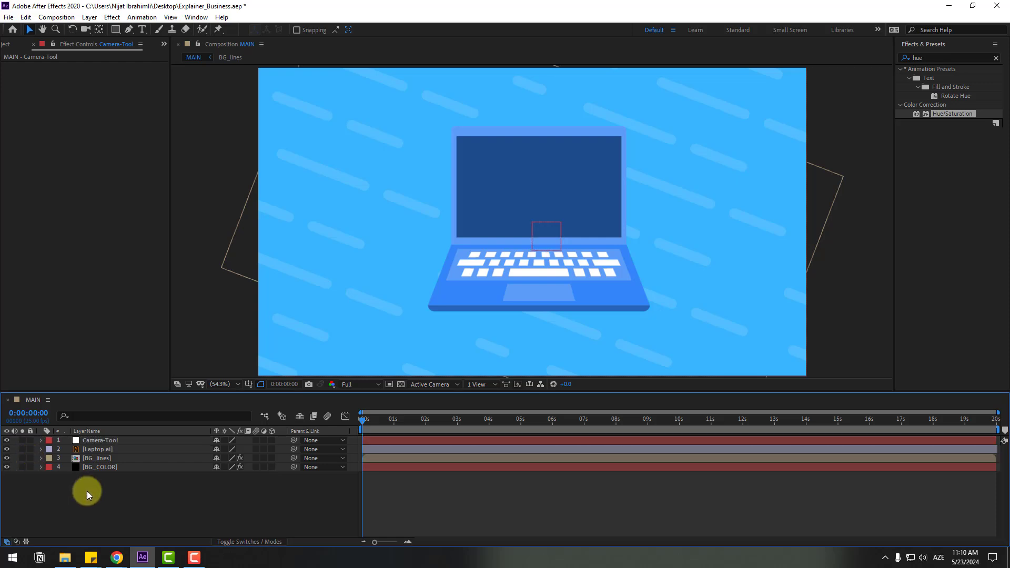
click(94, 459)
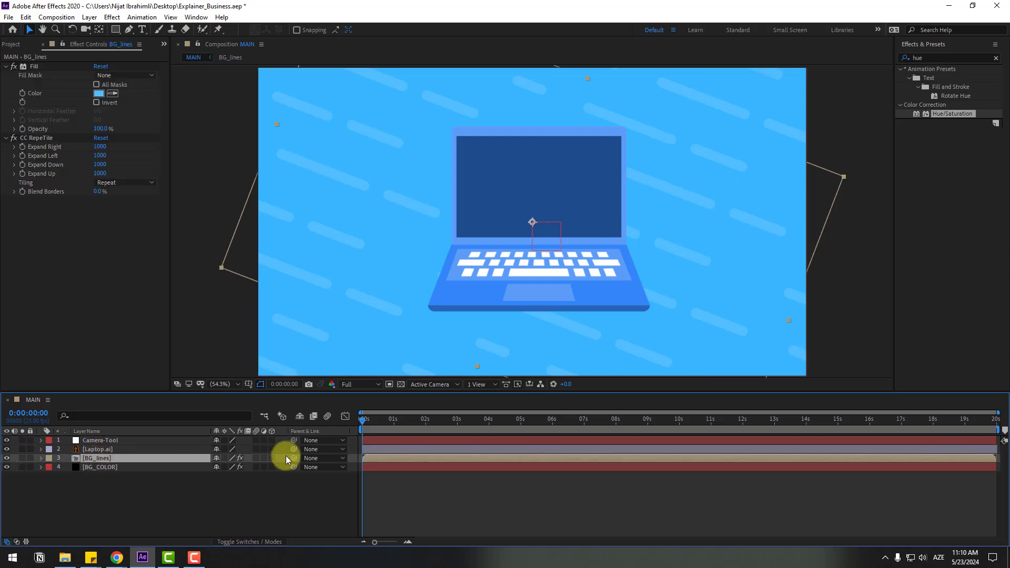
ctrl+click(105, 450)
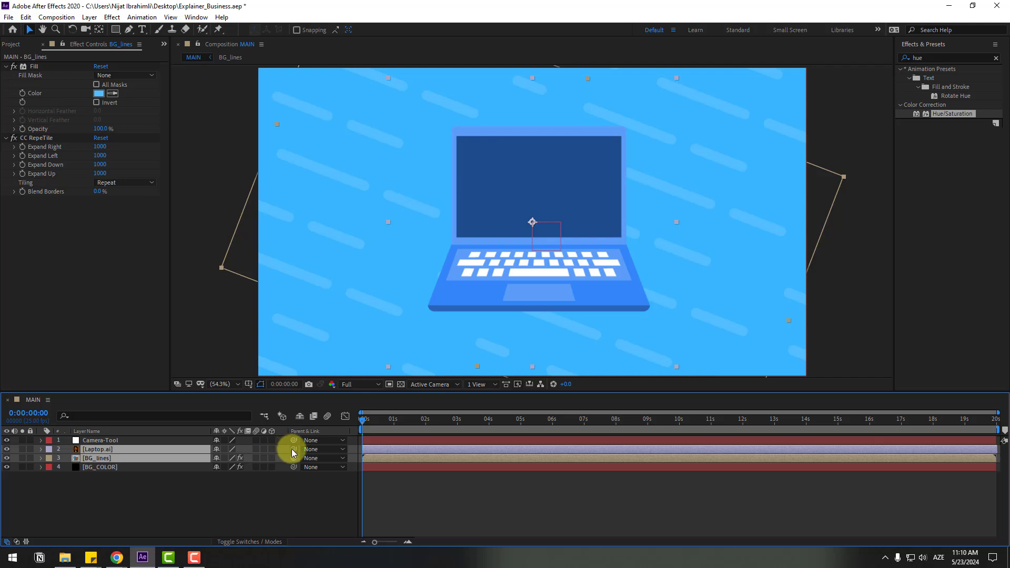
drag(171, 448, 106, 440)
click(85, 491)
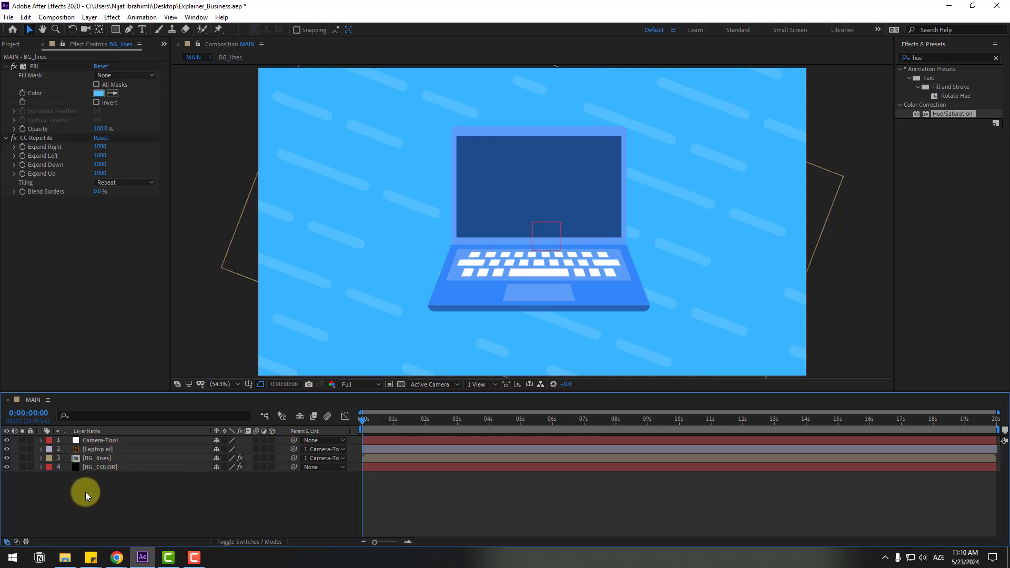
click(30, 467)
click(94, 449)
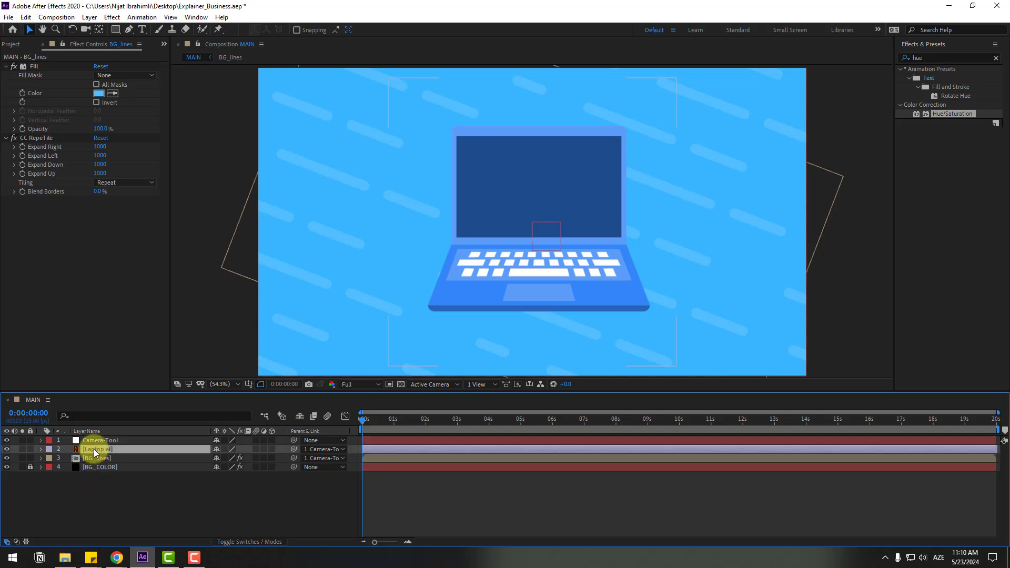
- Set Laptop.ai's vertical position to 900 at 0 seconds, show the title/action safe guides, and enable Position keyframing
key(p)
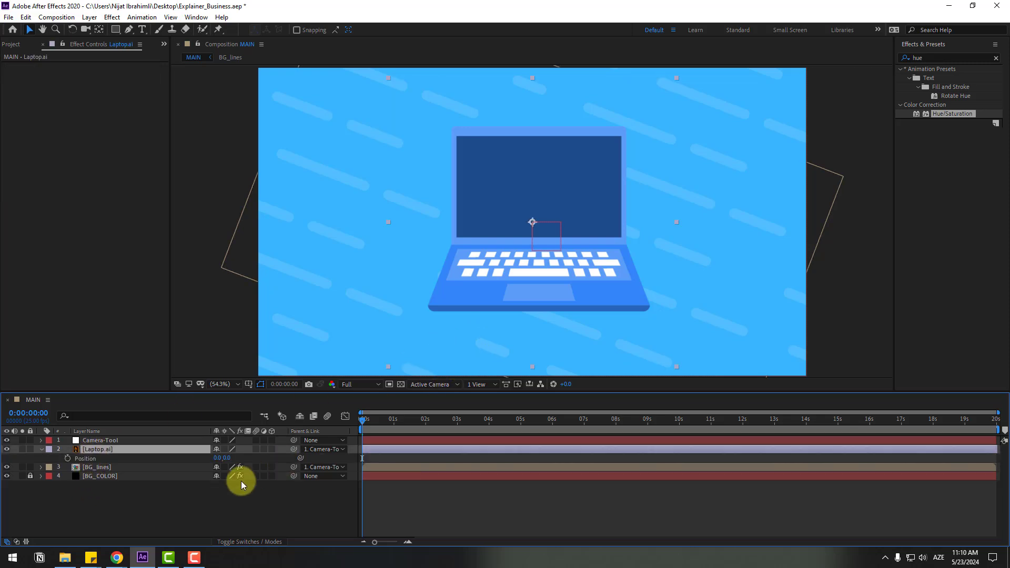
drag(231, 458, 260, 390)
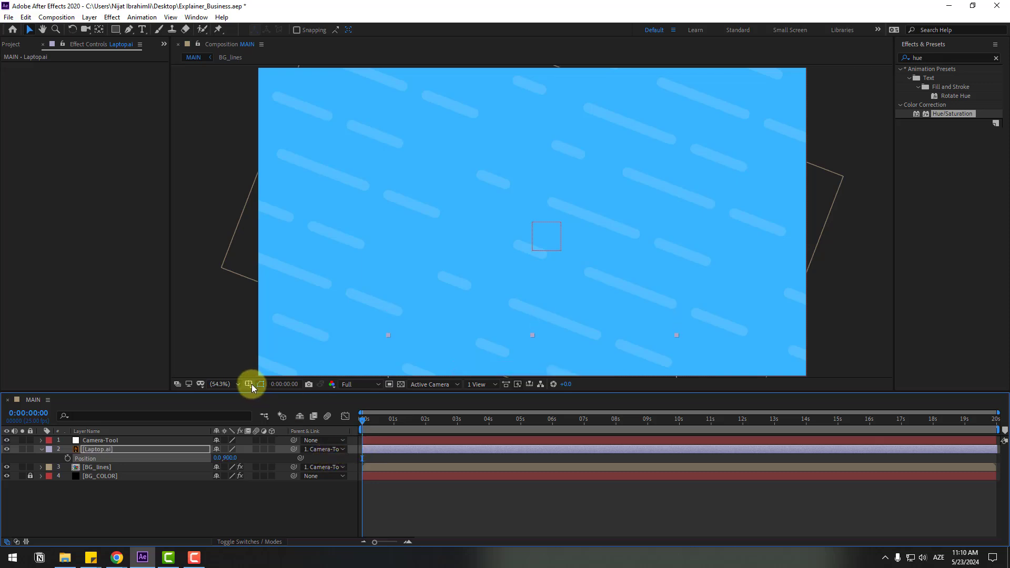
click(261, 385)
click(287, 396)
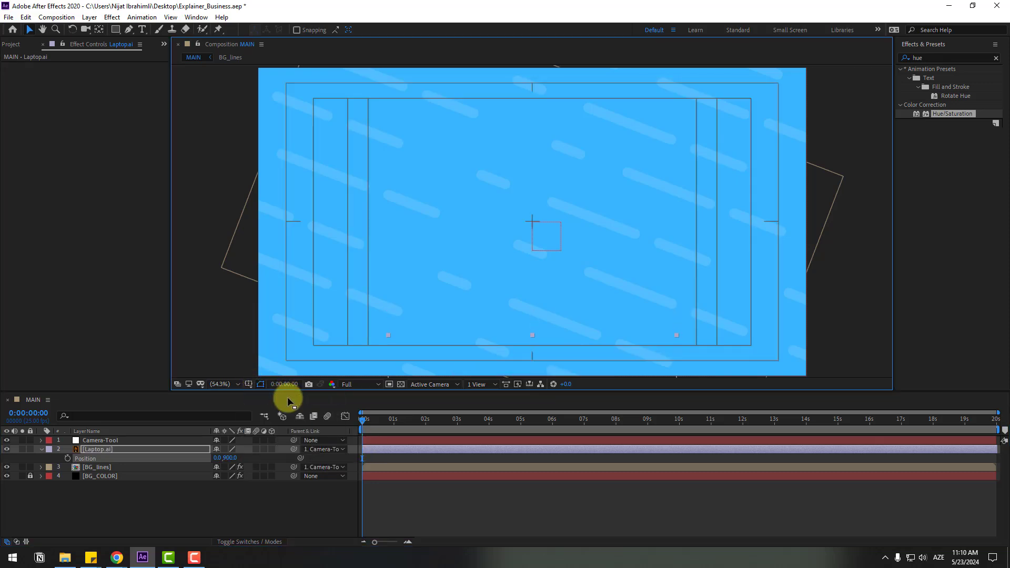
click(70, 459)
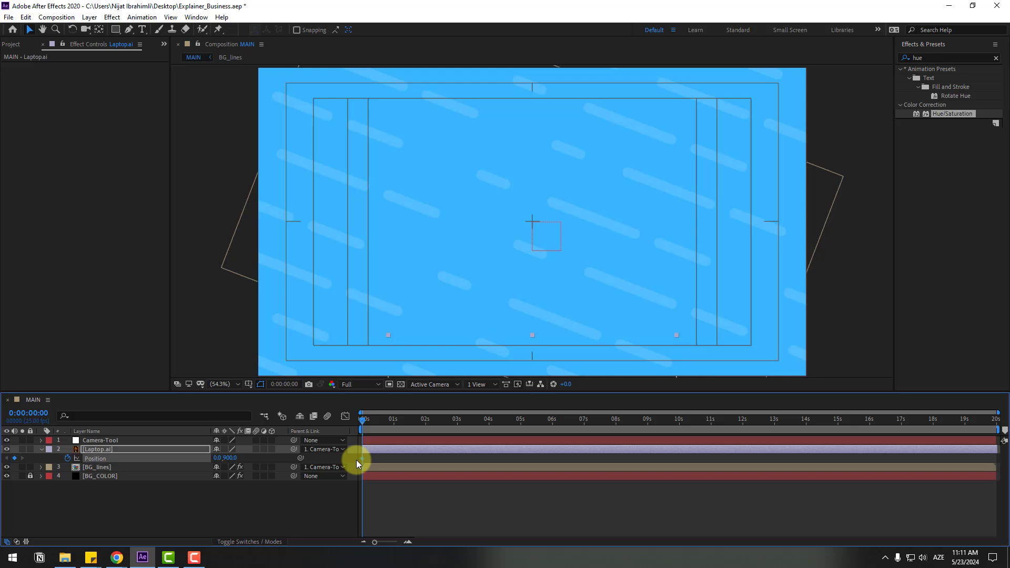
- Go forward to 0:00:00:10 and raise Laptop.ai to a vertical position of -100 for its second Position keyframe
key(shift+Page_Down)
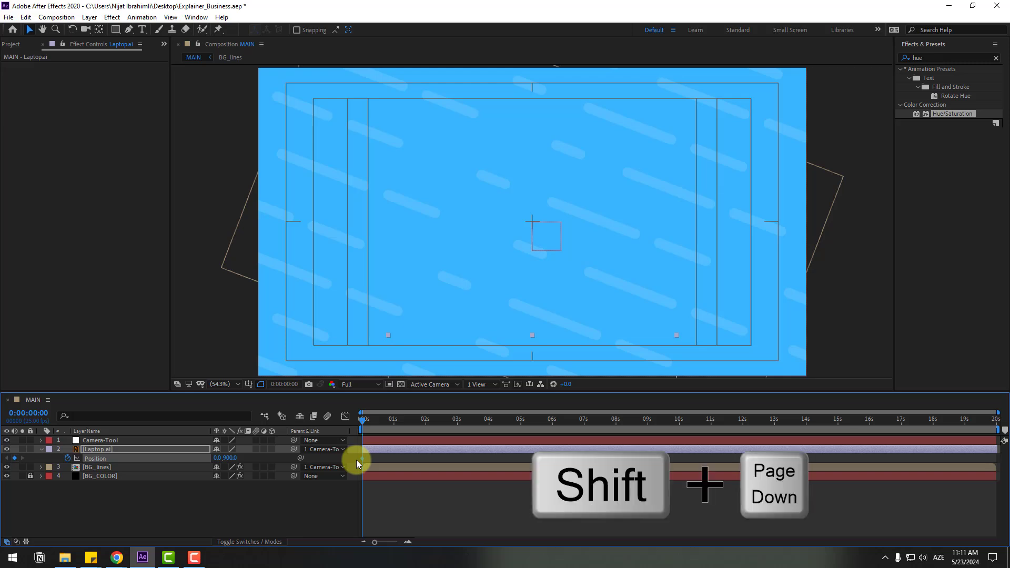
click(282, 387)
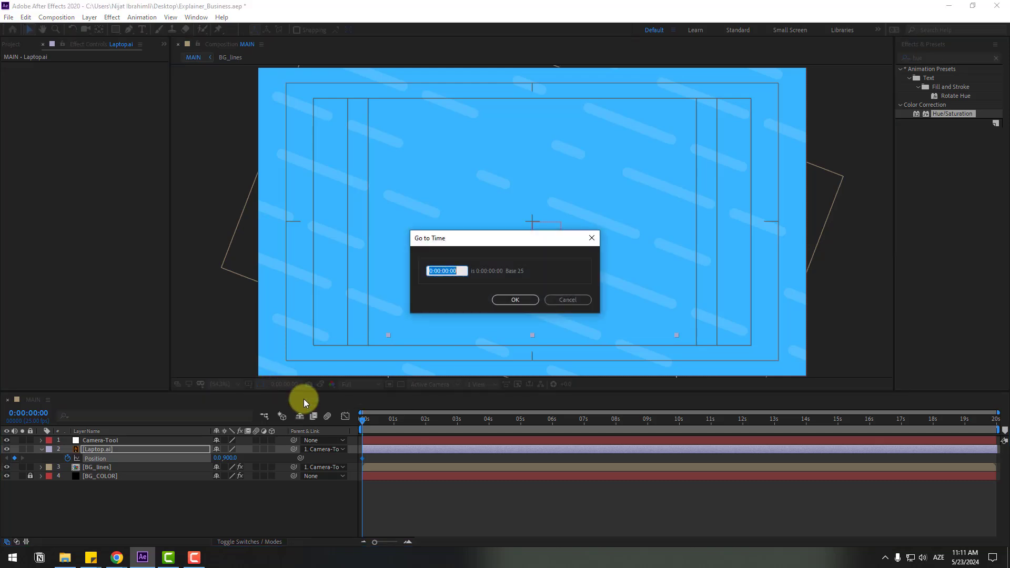
text(+10)
click(517, 298)
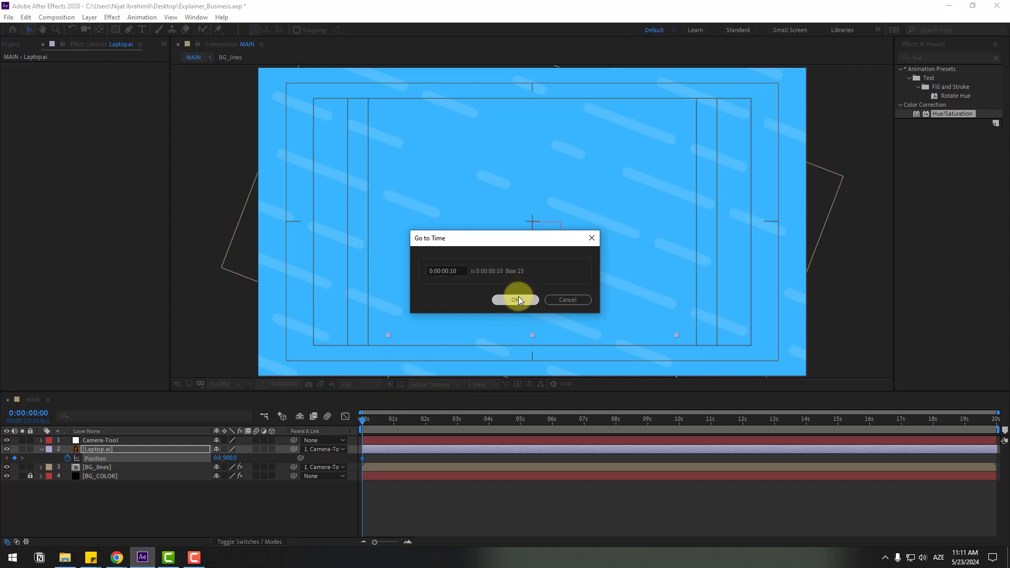
drag(228, 458, 3, 447)
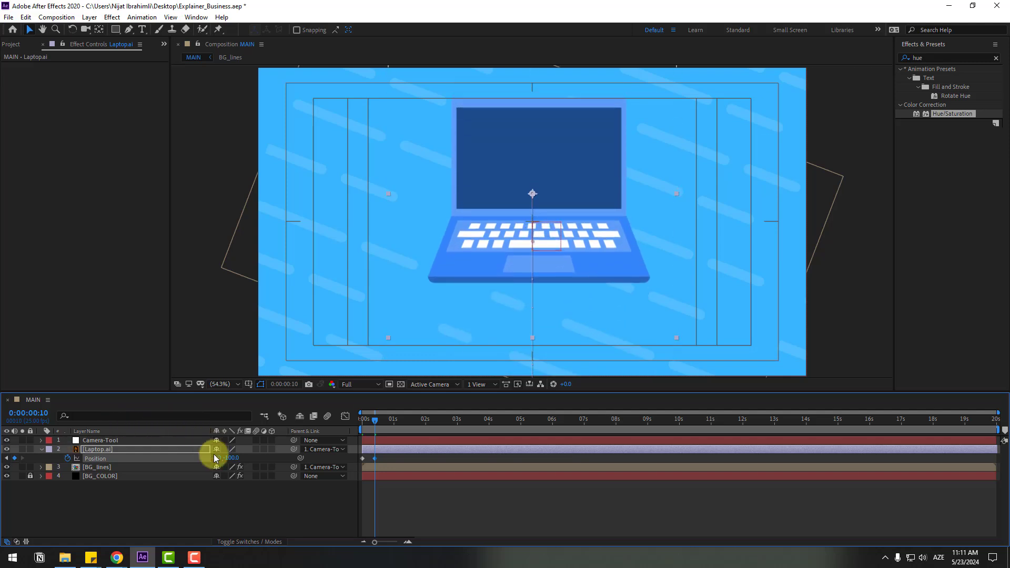
- Keyframe a settling bounce in Laptop.ai's vertical position every 10 frames, with -31 at 0:00:01:05, 77 at 0:00:01:15 and 38 at 0:00:02:10
key(shift+Page_Down)
drag(227, 462, 354, 445)
key(shift+Page_Down)
drag(235, 459, 295, 451)
key(shift+Page_Down)
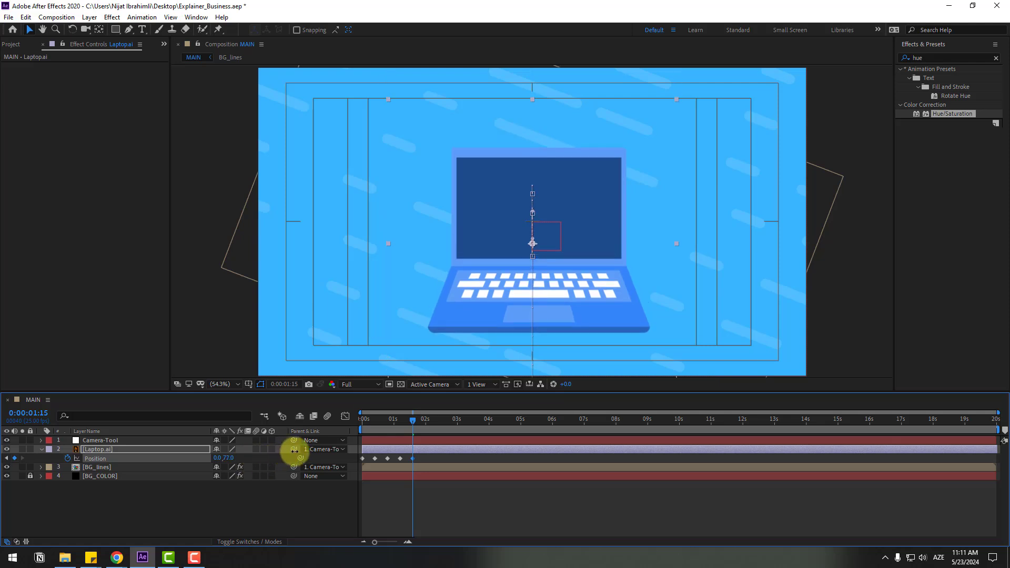
key(shift+Page_Down)
mouse_move(225, 457)
mouse_down()
mouse_move(201, 451)
mouse_move(246, 459)
mouse_up()
key(shift+Page_Down)
- Apply Easy Ease to all of Laptop.ai's Position keyframes and preview the bounce
click(466, 478)
drag(440, 462, 360, 459)
right_click(362, 459)
mouse_move(463, 451)
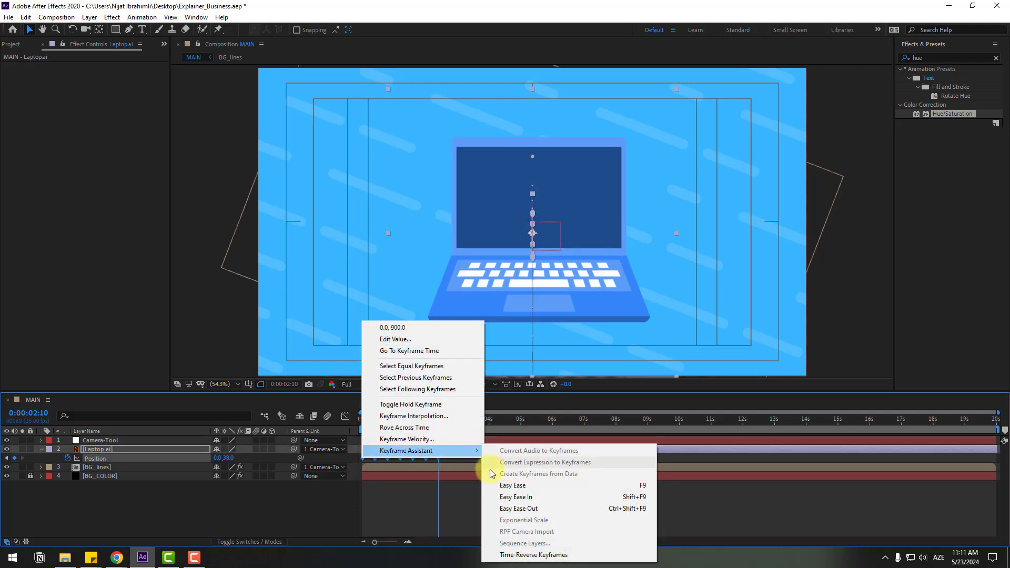
click(639, 486)
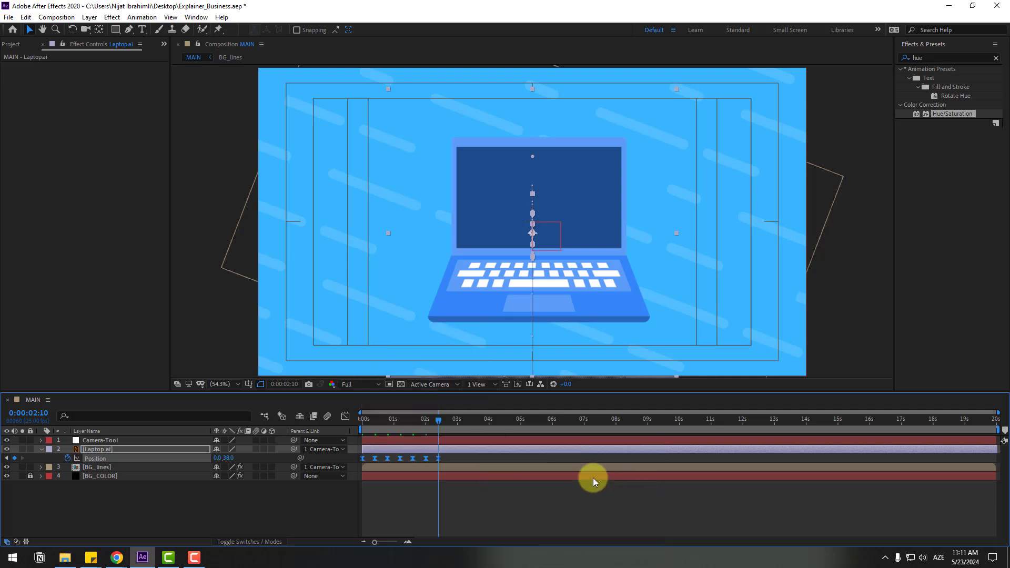
key(space)
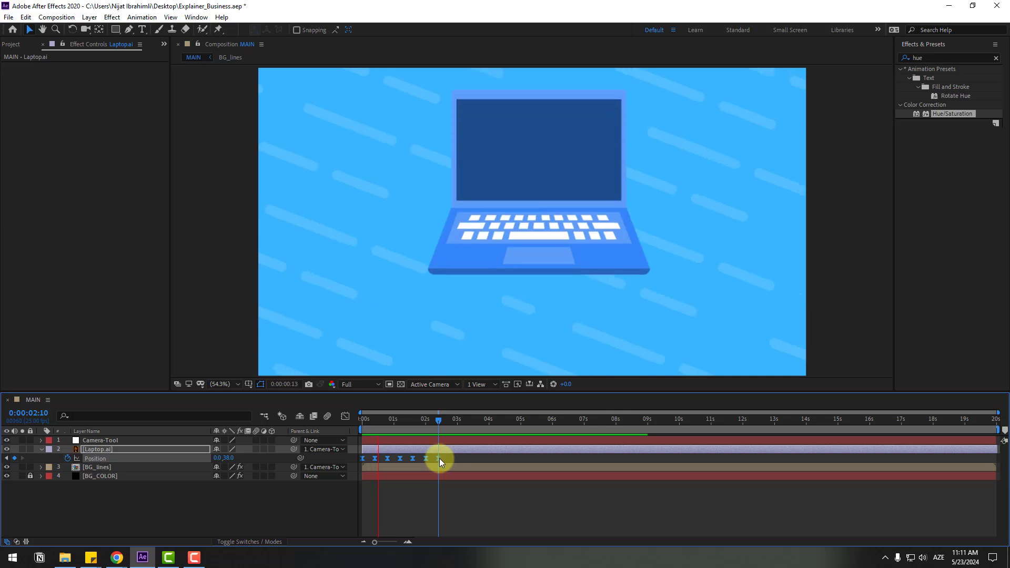
key(space)
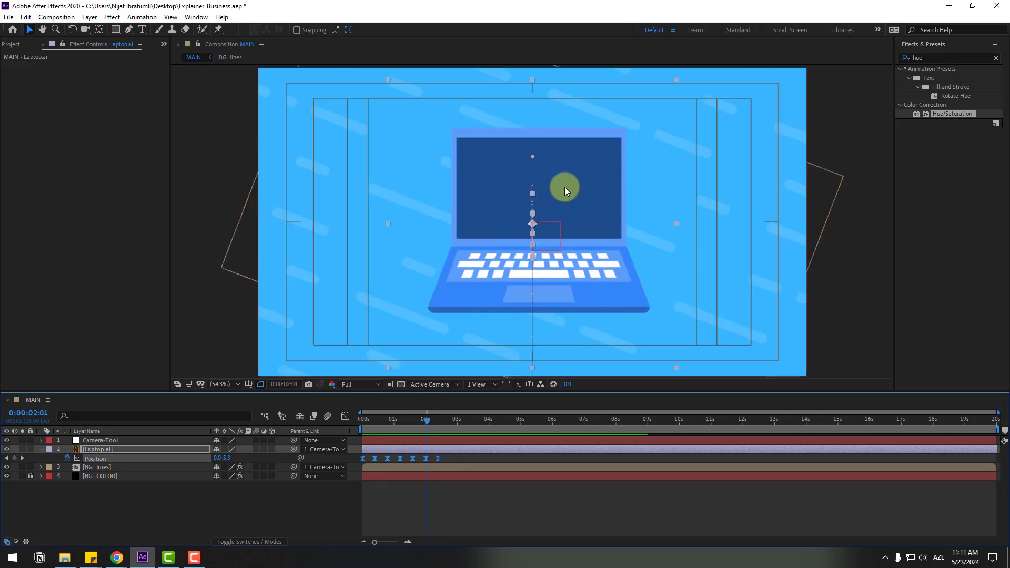
- Change the spatial interpolation of all Laptop.ai Position keyframes and replay the animation
click(427, 482)
drag(444, 459, 349, 472)
right_click(437, 459)
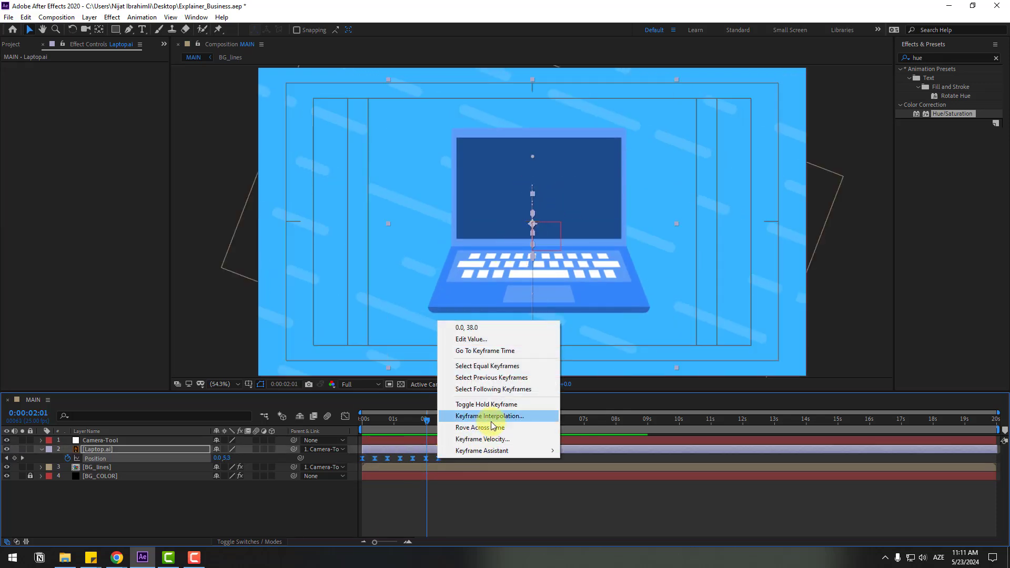
click(522, 416)
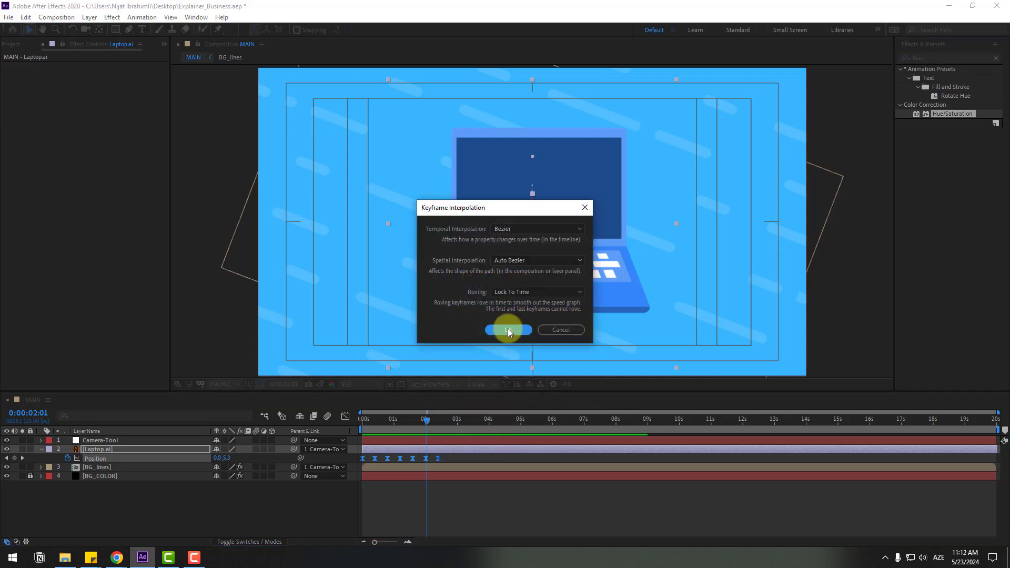
click(518, 261)
click(519, 285)
click(513, 330)
click(551, 522)
key(space)
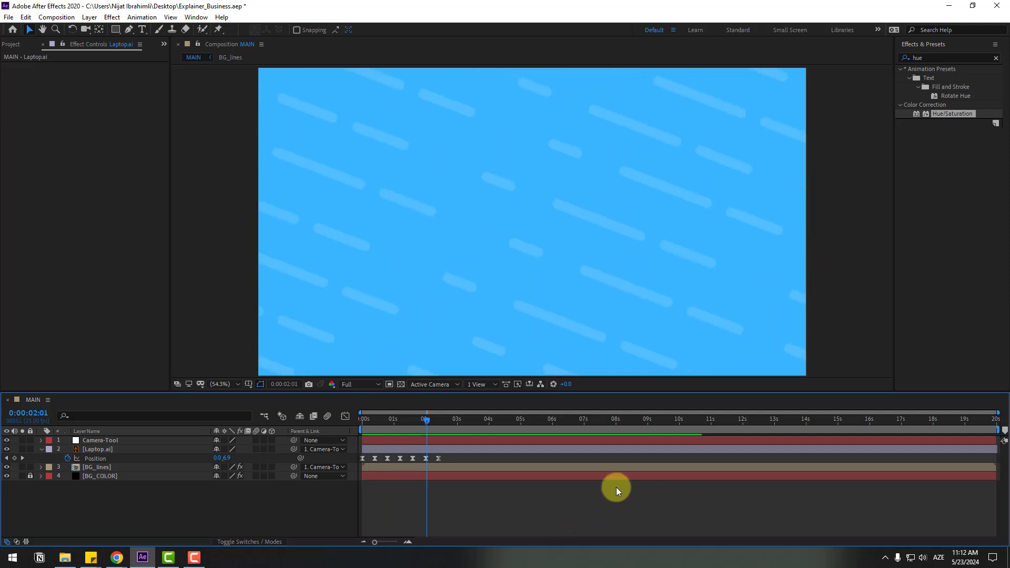
- At 0 seconds, unlink Laptop.ai's Scale proportions, enable Scale keyframing and reduce the horizontal scale to 108%
click(415, 422)
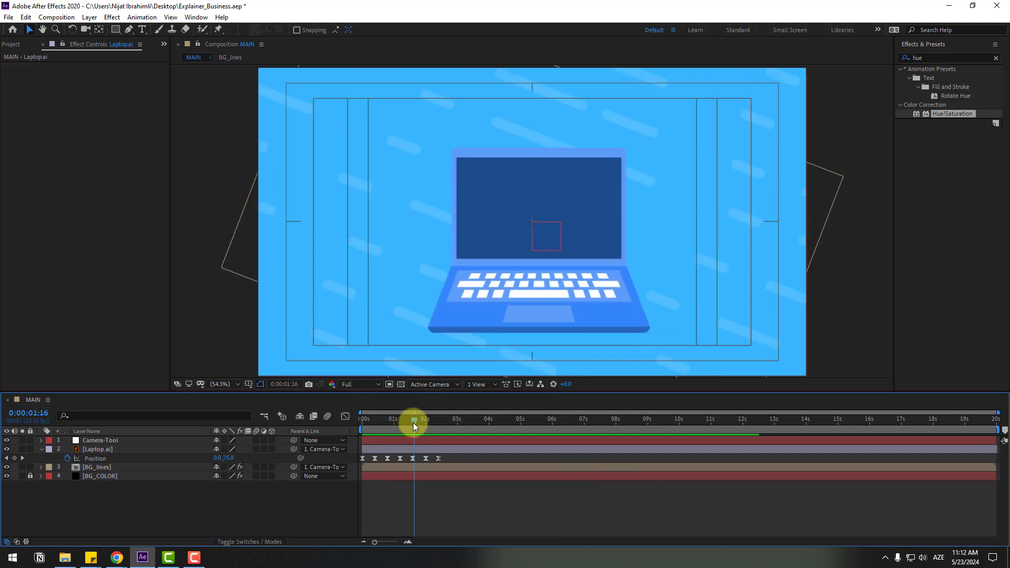
click(102, 450)
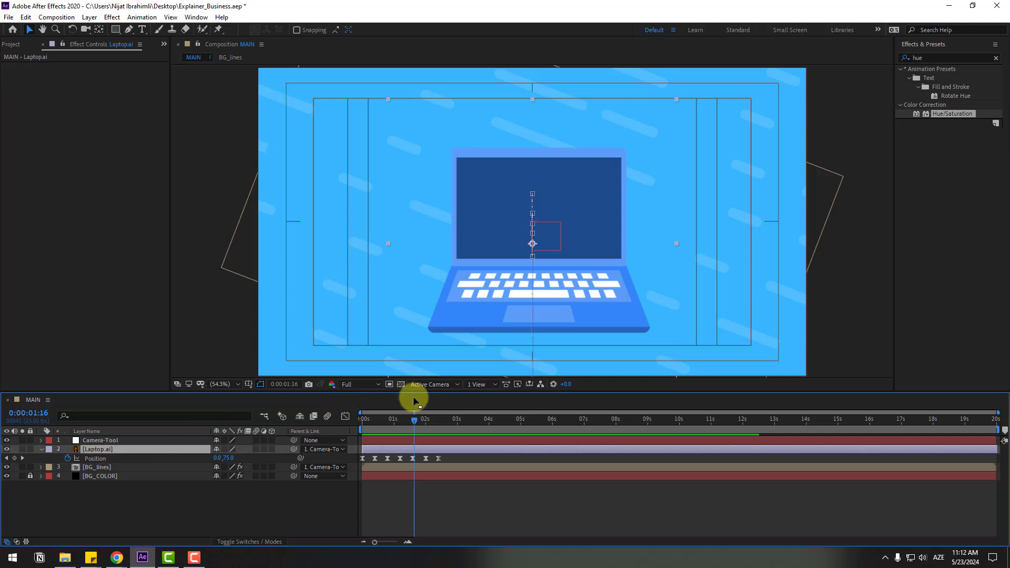
key(shift+s)
click(373, 422)
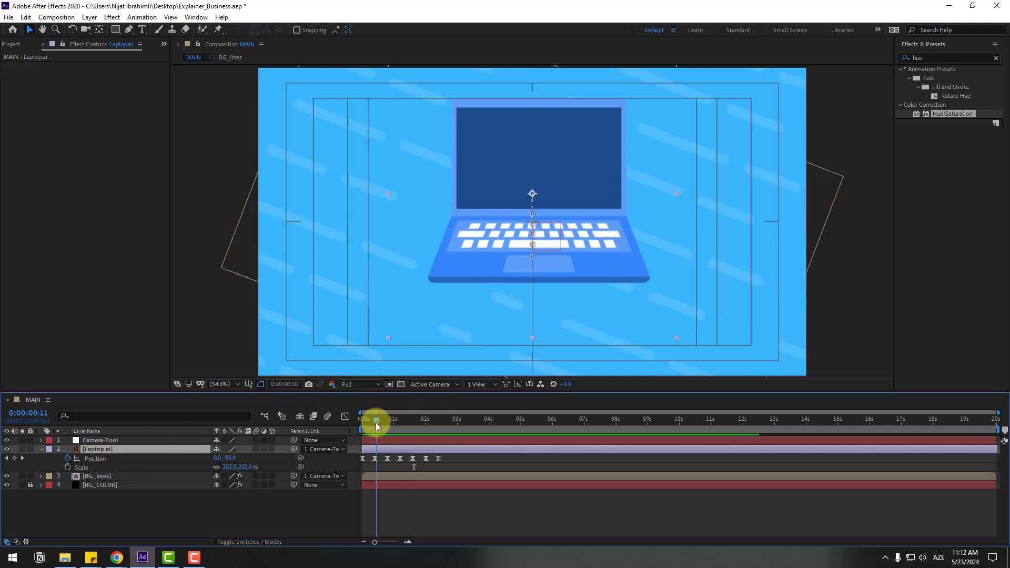
drag(370, 425, 362, 421)
scroll(459, 311, down, 3)
drag(452, 315, 438, 209)
click(217, 466)
click(67, 468)
drag(230, 467, 185, 461)
click(222, 386)
click(255, 228)
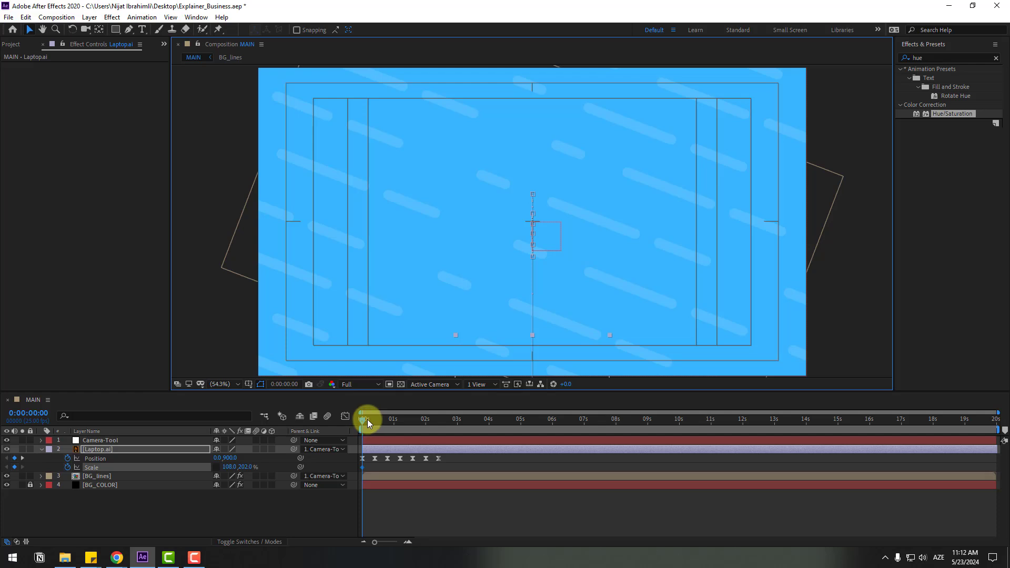
- Keyframe Laptop.ai's horizontal scale at 210% on 0:00:00:10 and 180% on 0:00:00:20
drag(367, 420, 386, 422)
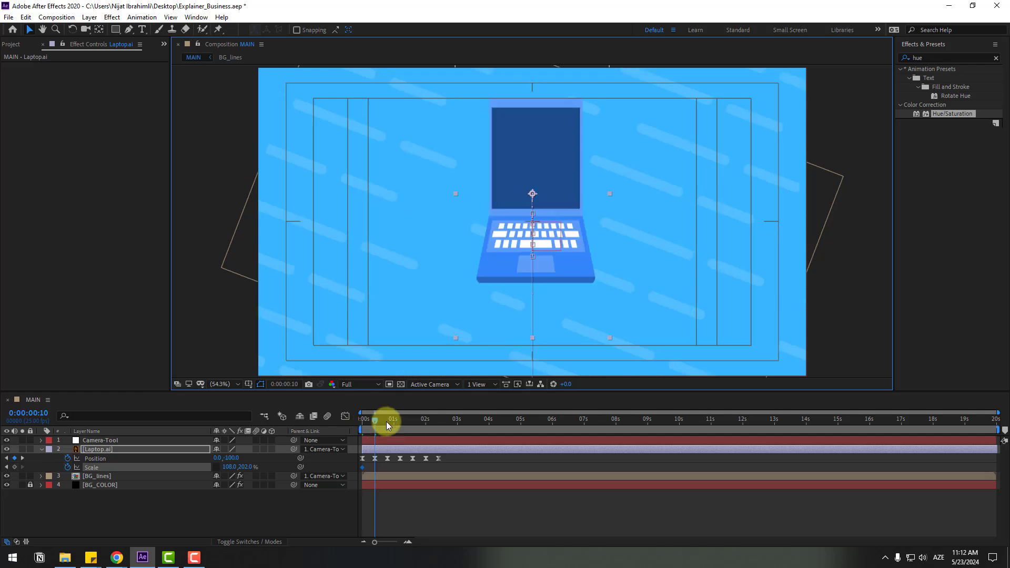
click(228, 472)
text(210)
key(Return)
drag(372, 421, 373, 419)
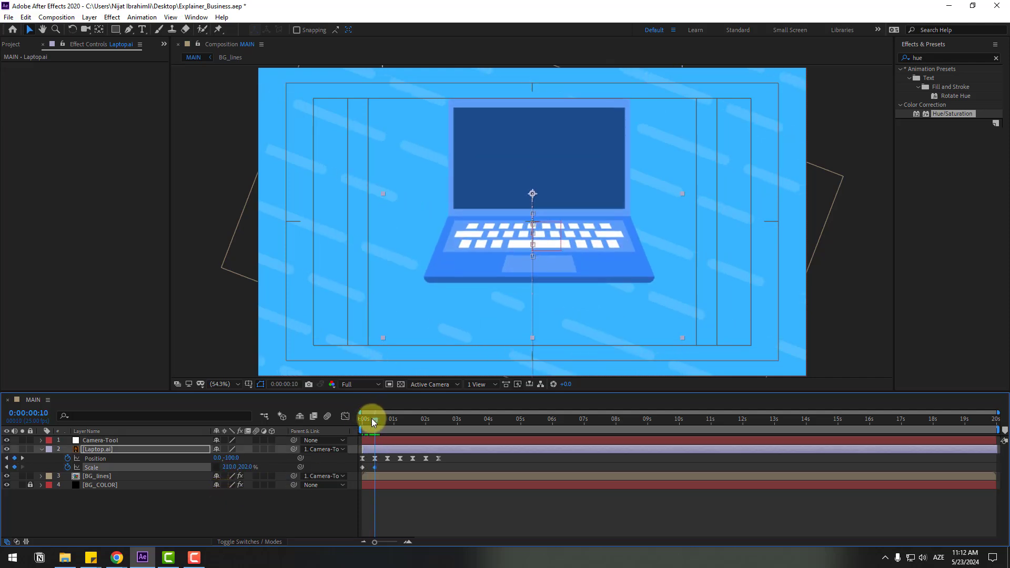
key(k)
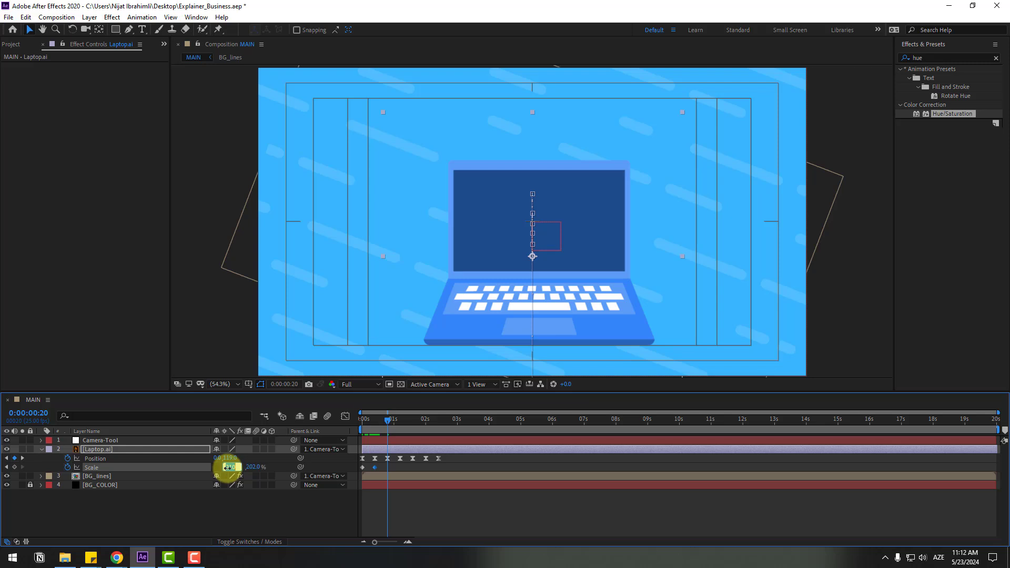
text(180)
key(Return)
- Set Laptop.ai's horizontal scale to 202% at 0:00:01:05
key(k)
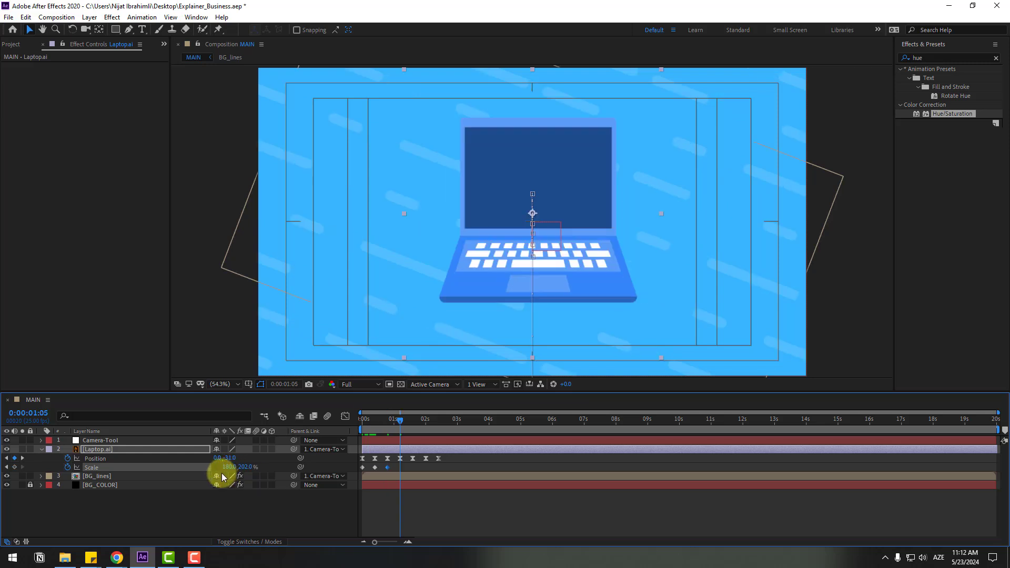
click(226, 468)
text(202)
key(Return)
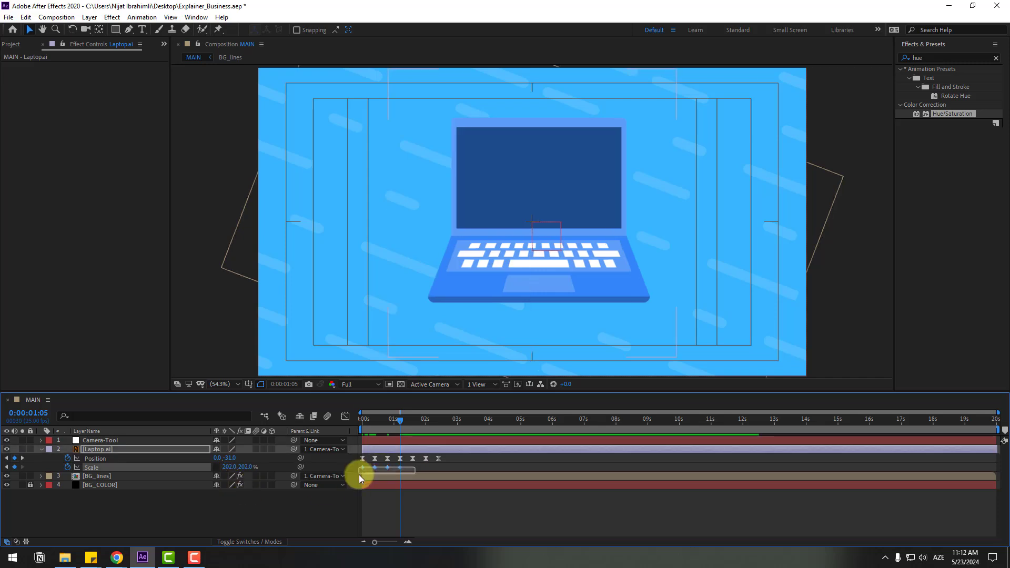
- Apply Easy Ease to Laptop.ai's Scale keyframes and preview the combined bounce and stretch
right_click(363, 466)
mouse_move(462, 460)
click(537, 393)
key(space)
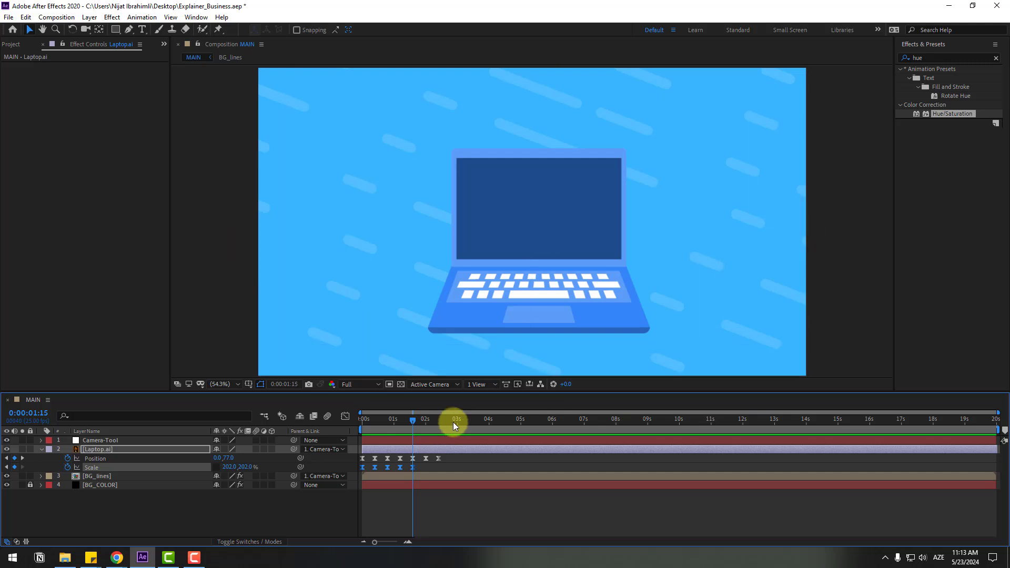
key(space)
- Remove the extra Scale keyframe at 0:00:01:15, stretch the remaining Scale keyframes out to about 2 seconds, and preview the result
drag(412, 420, 351, 420)
drag(427, 466, 377, 468)
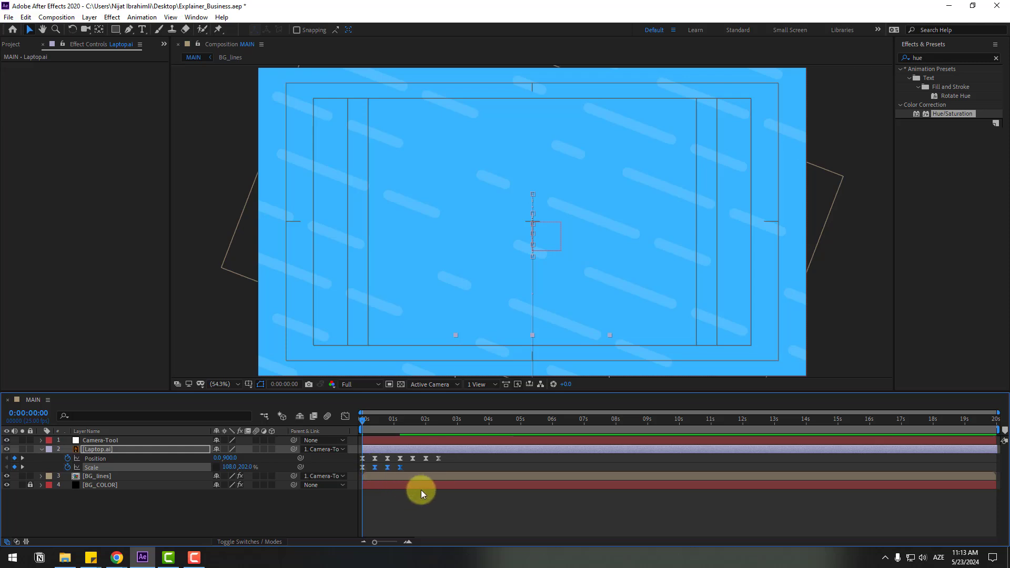
key(space)
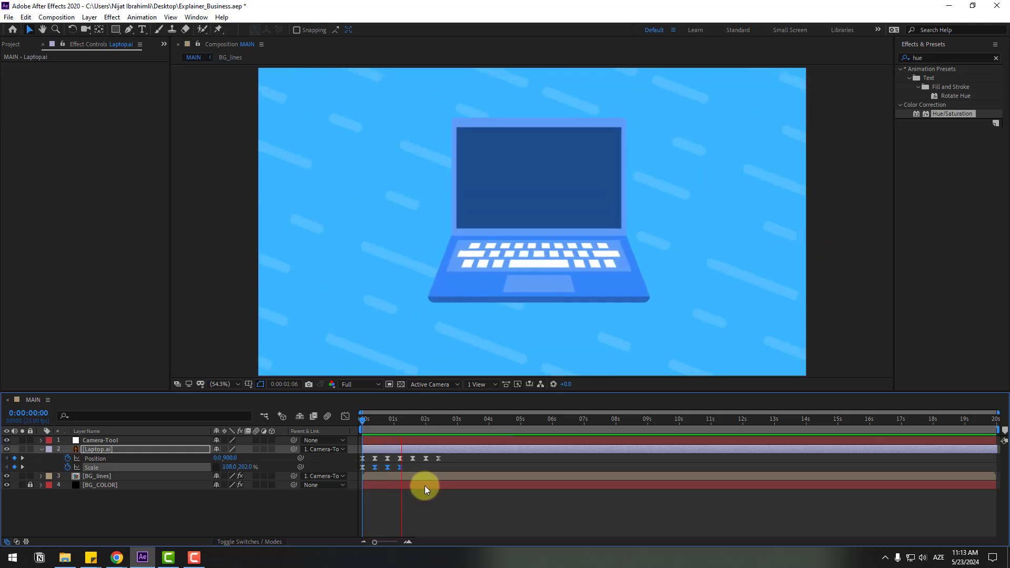
key(space)
mouse_move(406, 469)
mouse_down()
mouse_move(351, 478)
mouse_move(424, 469)
mouse_up()
key(space)
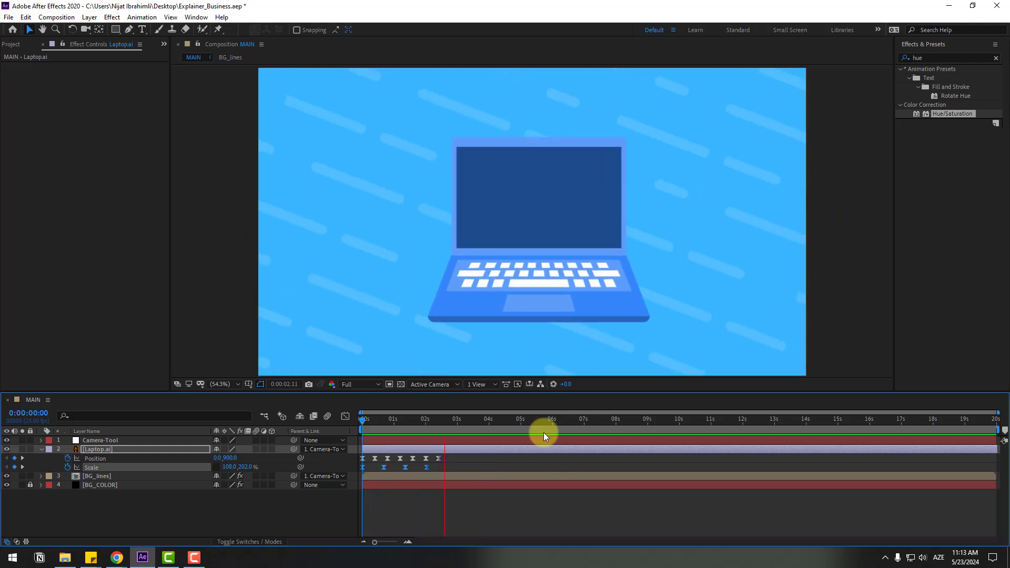
- Bring the Cursor.ai layer from the Cursor composition into the top of MAIN and place it over the laptop screen's upper-left corner
click(191, 501)
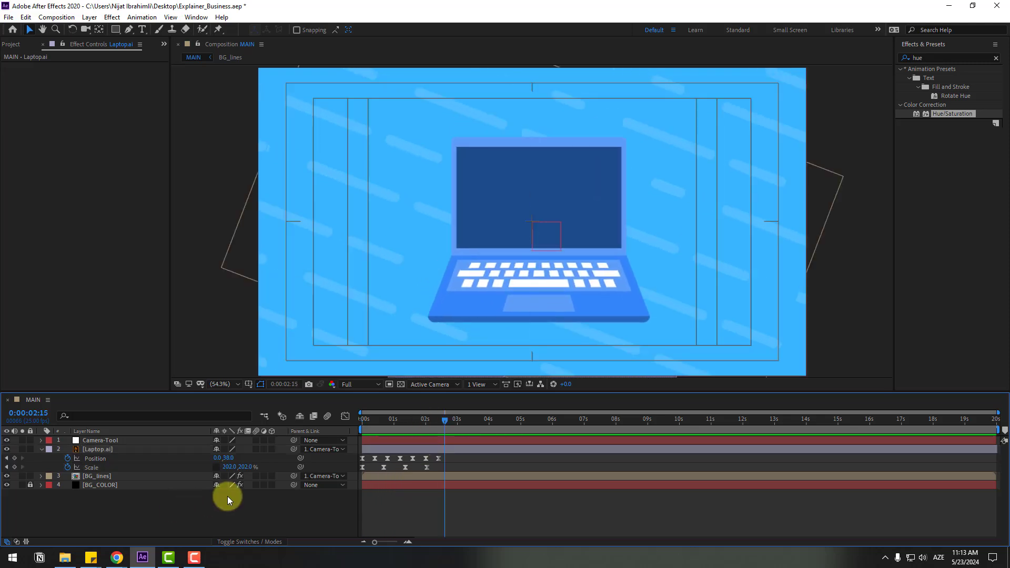
click(21, 47)
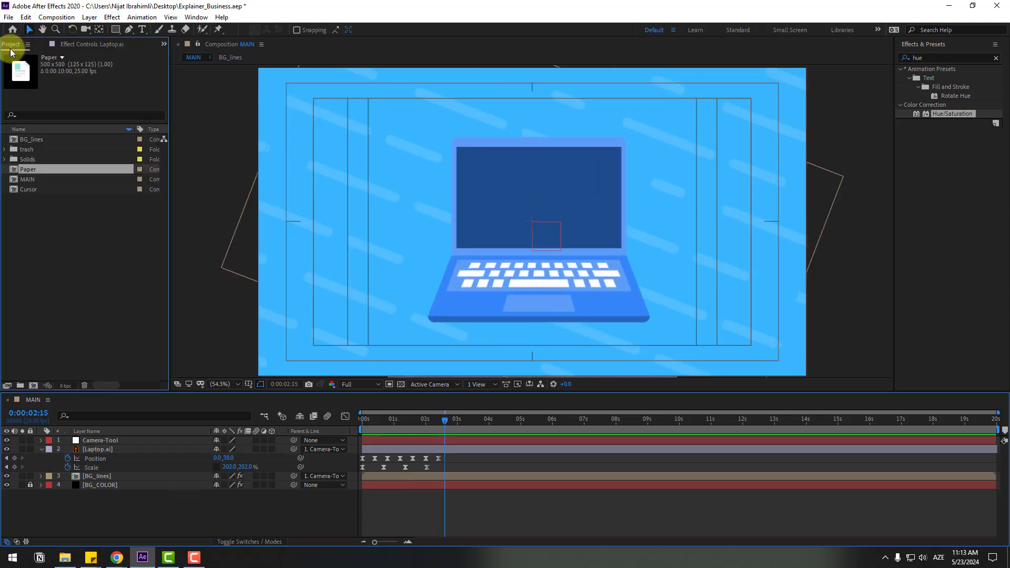
click(58, 223)
double_click(27, 179)
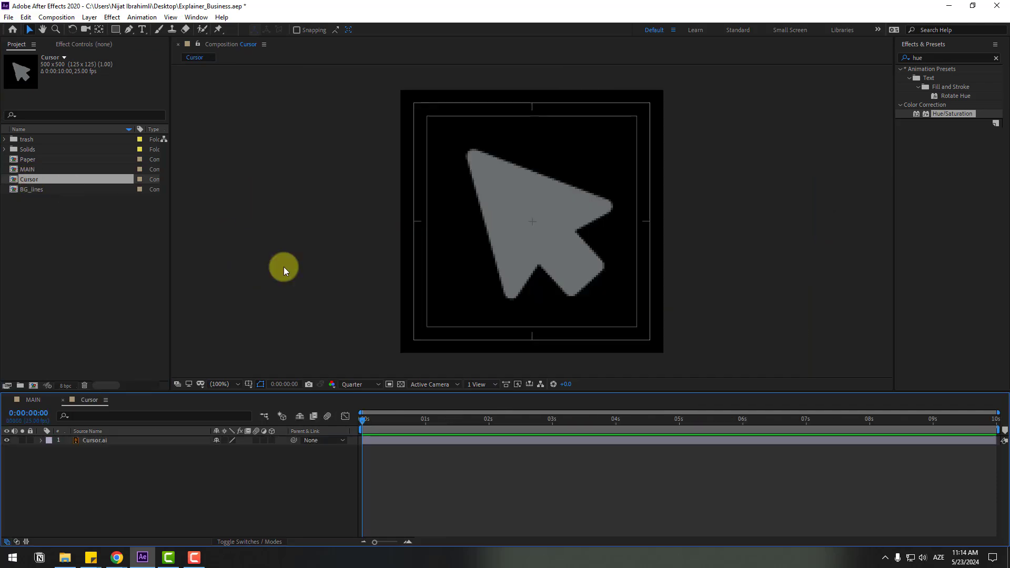
click(96, 440)
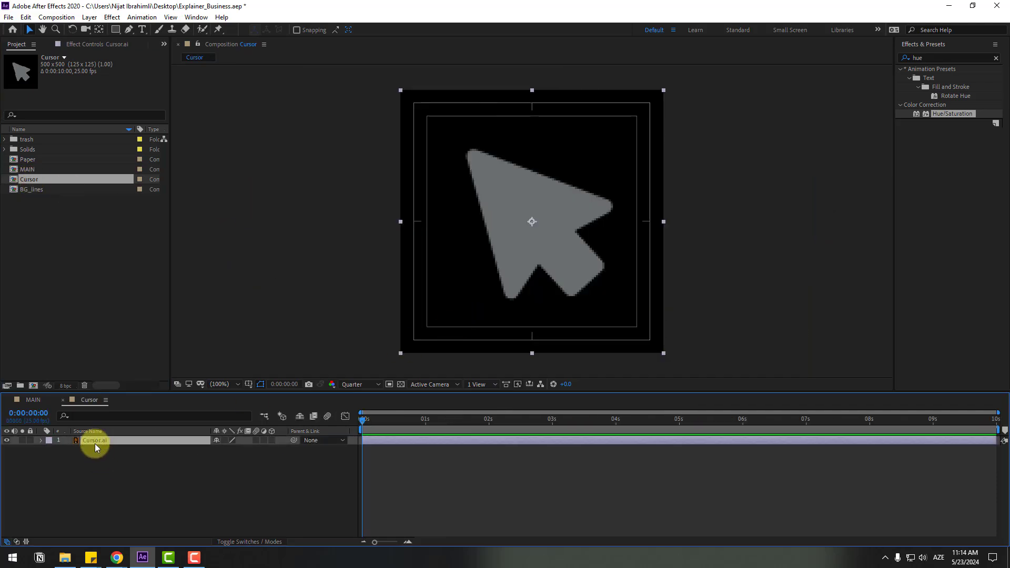
key(Delete)
click(35, 399)
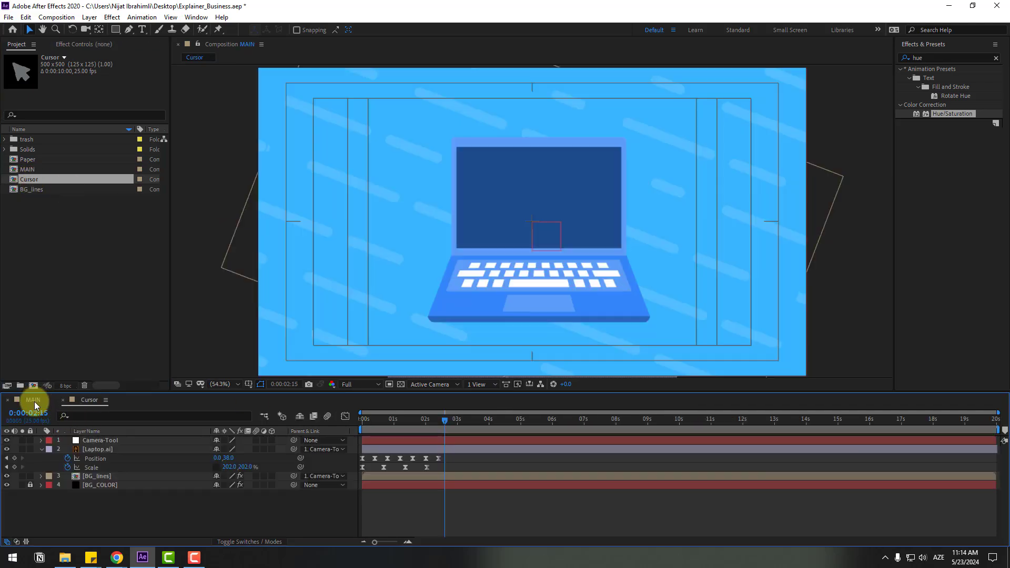
key(ctrl+v)
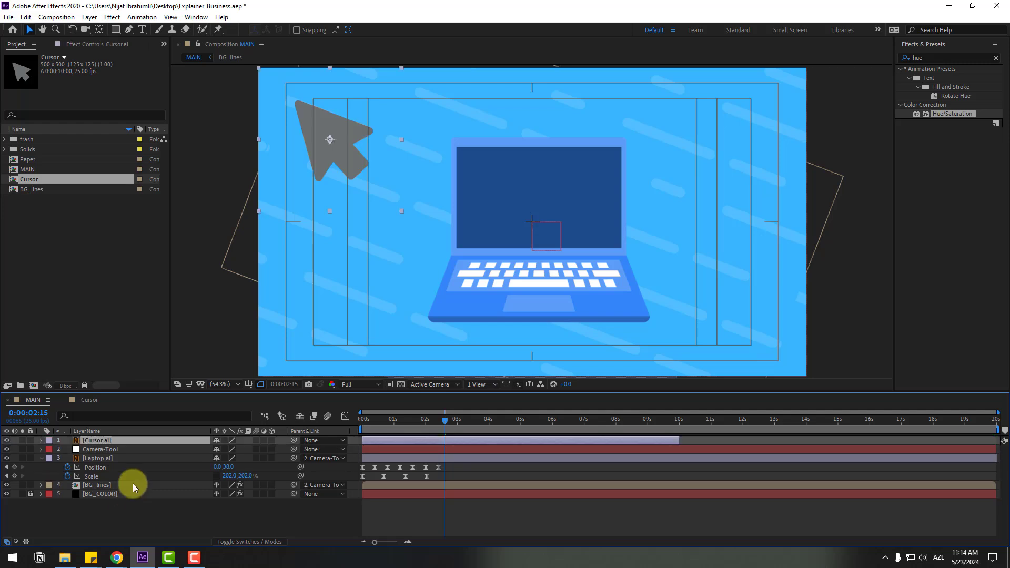
drag(329, 153, 654, 143)
- Find the Fill effect and apply it to the Cursor.ai layer
click(918, 58)
text(fill)
drag(934, 123, 102, 439)
- Set the Fill color on Cursor.ai to a bright, saturated yellow
click(103, 95)
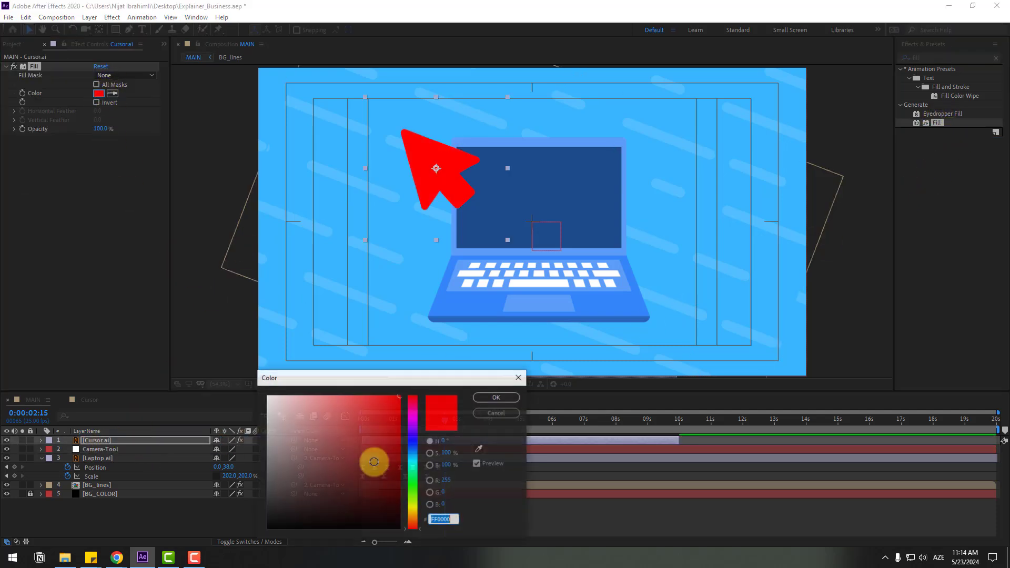
drag(313, 510, 249, 395)
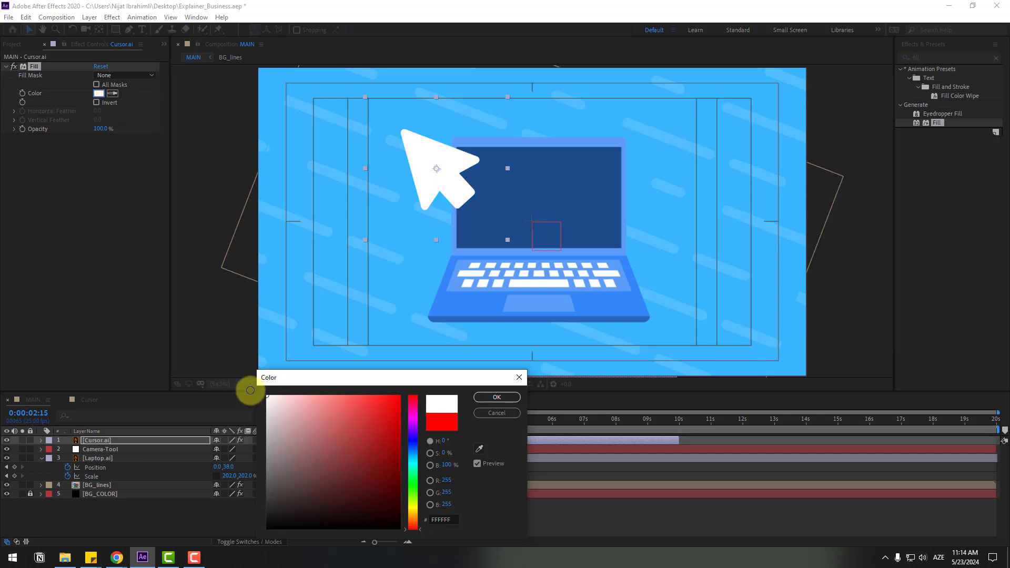
click(412, 506)
drag(386, 421, 394, 390)
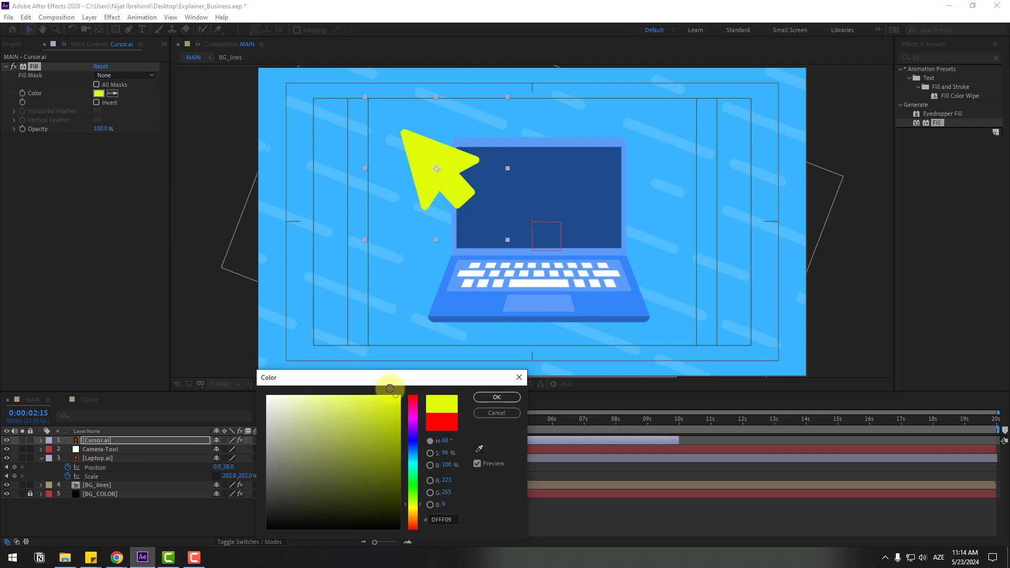
click(497, 398)
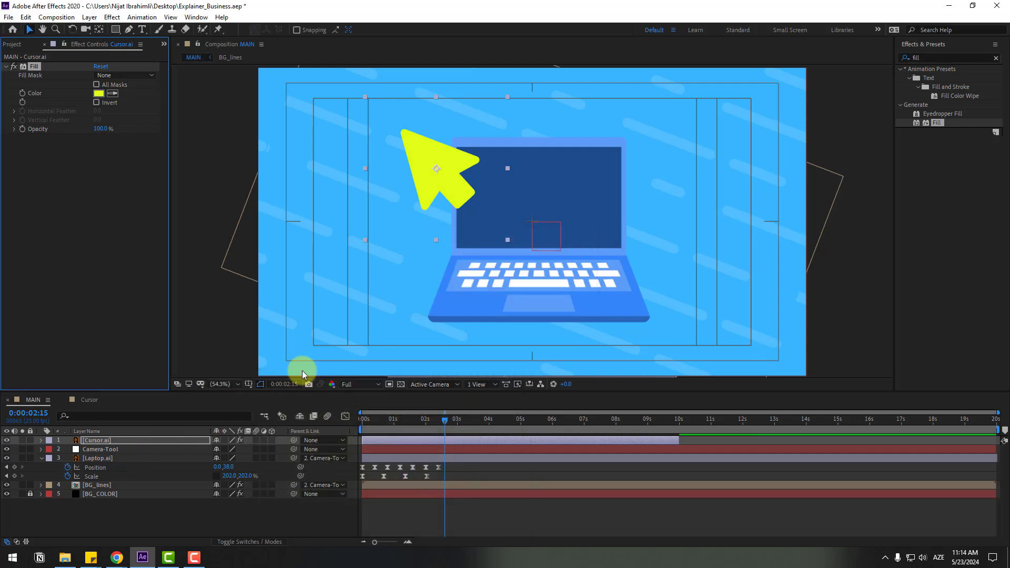
- Scale Cursor.ai to 72% and move it just outside the frame's lower-right corner
key(s)
drag(227, 448, 214, 449)
drag(421, 163, 698, 342)
scroll(721, 334, down, 2)
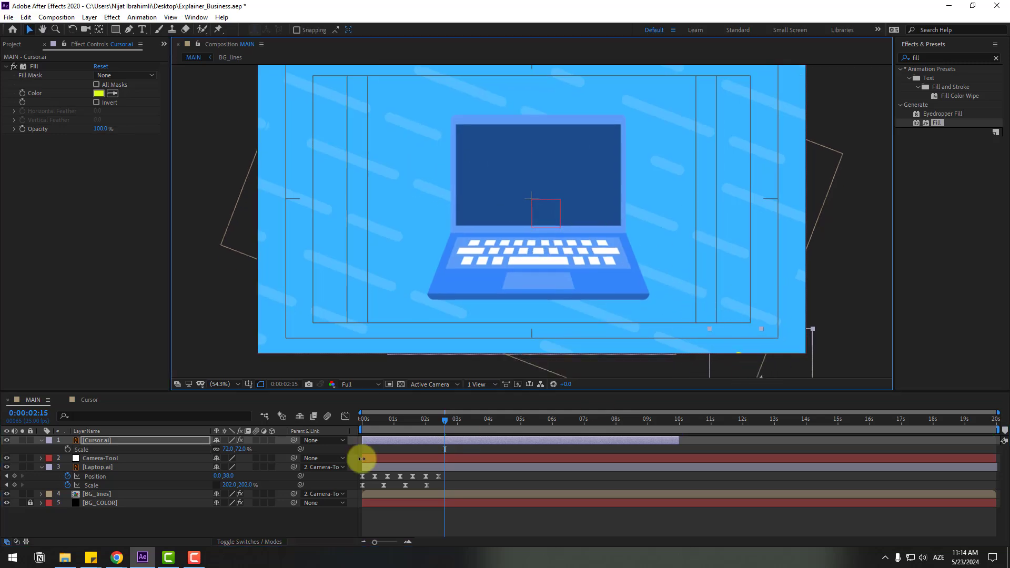
- Shift the Cursor.ai layer in time so that it starts at 0:00:03:24
click(162, 448)
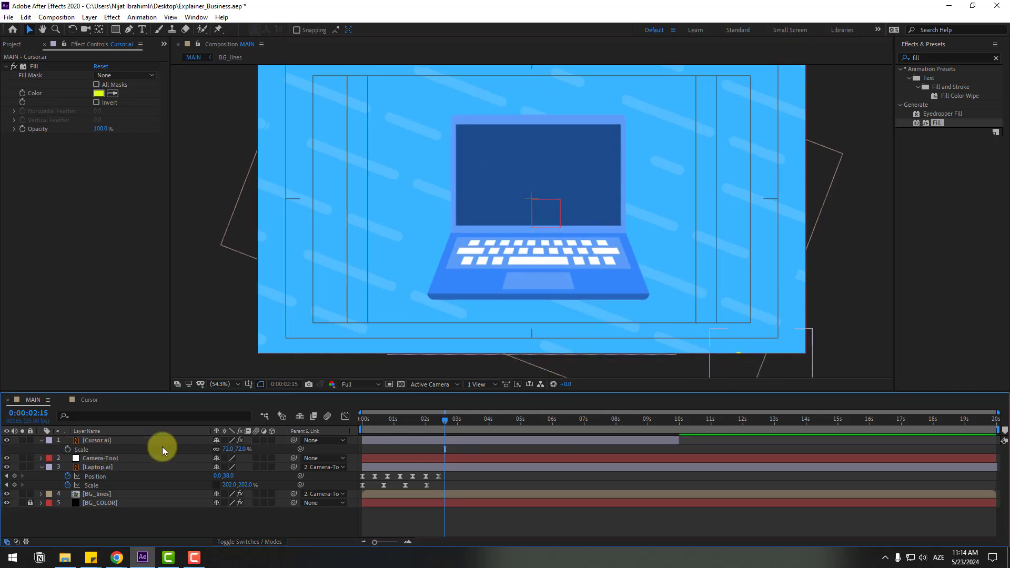
click(40, 441)
drag(392, 441, 489, 405)
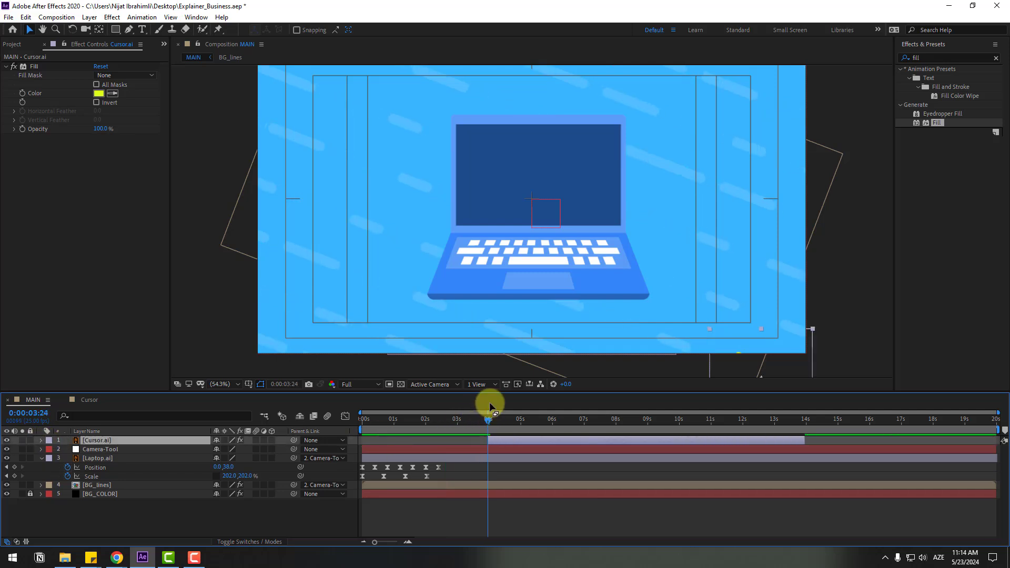
- Keyframe Cursor.ai's Position at 0:00:03:24 and move it onto the laptop screen's lower-right area, at about 1160, 530, at 0:00:04:09
key(p)
click(67, 450)
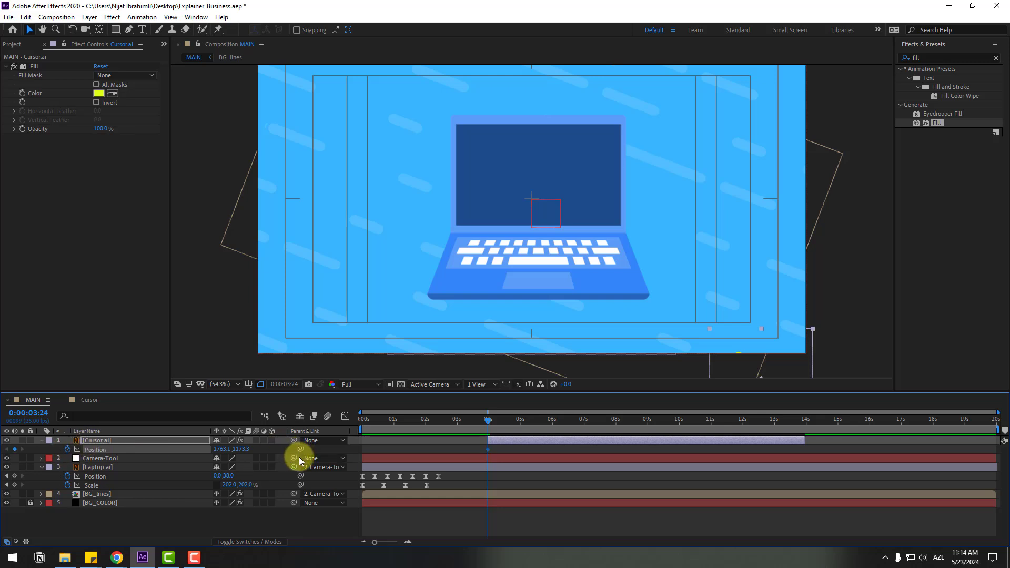
key(shift+Page_Down)
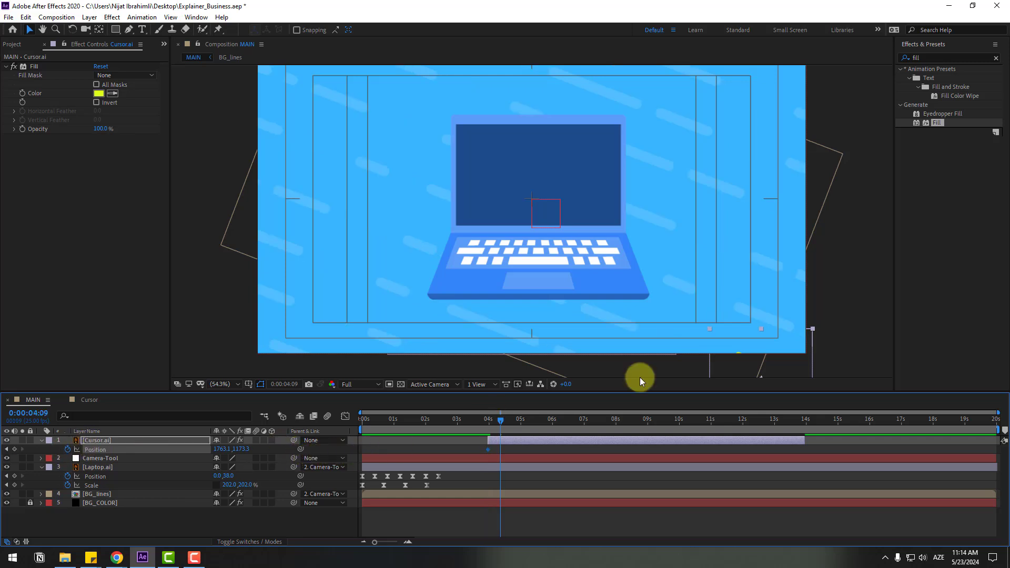
drag(738, 362, 576, 185)
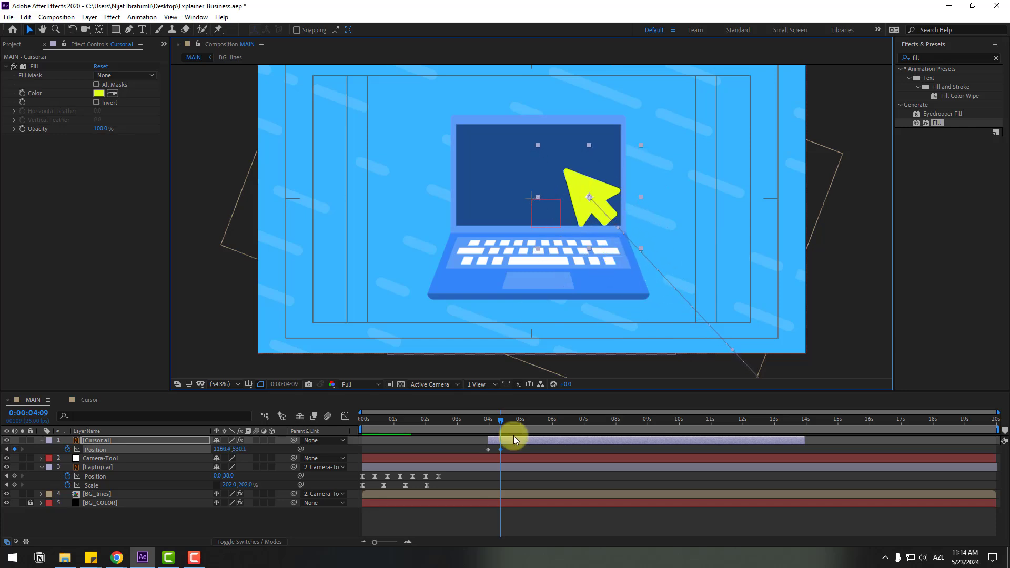
- Apply Easy Ease to both of Cursor.ai's Position keyframes
drag(495, 421, 500, 418)
key(equal)
key(equal)
key(equal)
drag(510, 478, 680, 457)
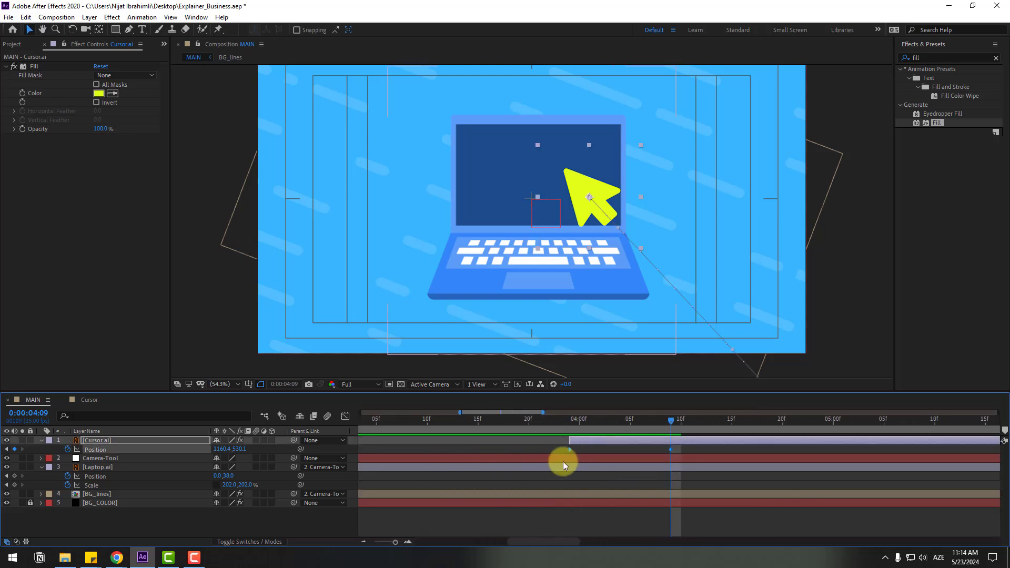
right_click(570, 450)
mouse_move(576, 444)
click(710, 477)
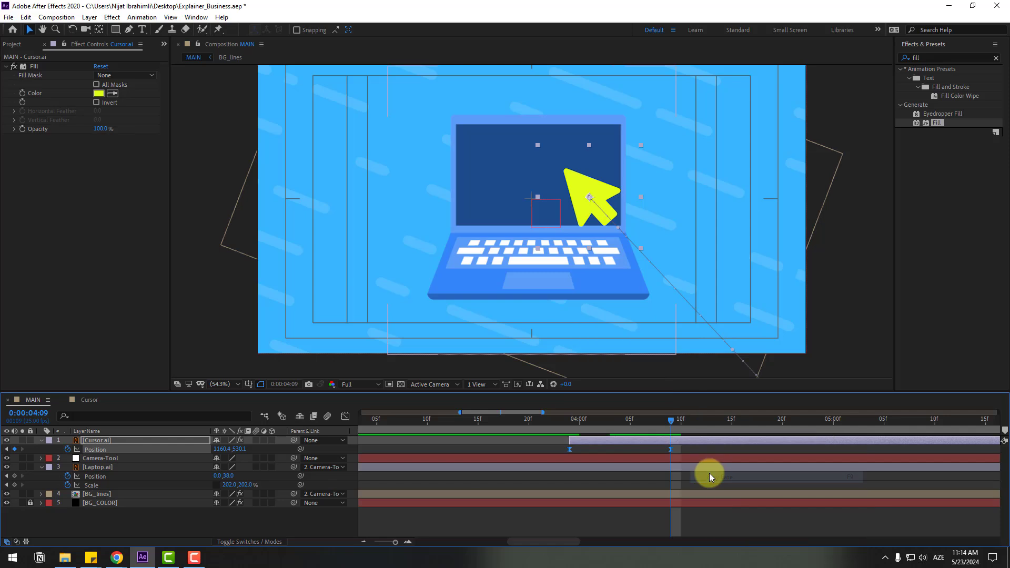
- Bend Cursor.ai's motion path outward to about 1631, 666 at 0:00:04:04, smooth the curve with its end handles, and preview it
drag(672, 421, 620, 420)
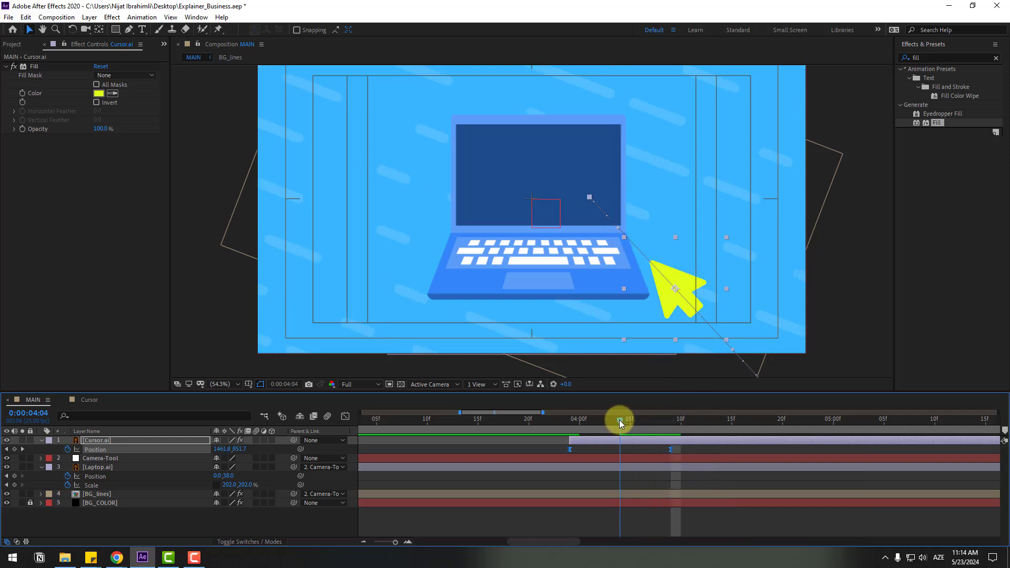
click(629, 447)
drag(684, 280, 718, 248)
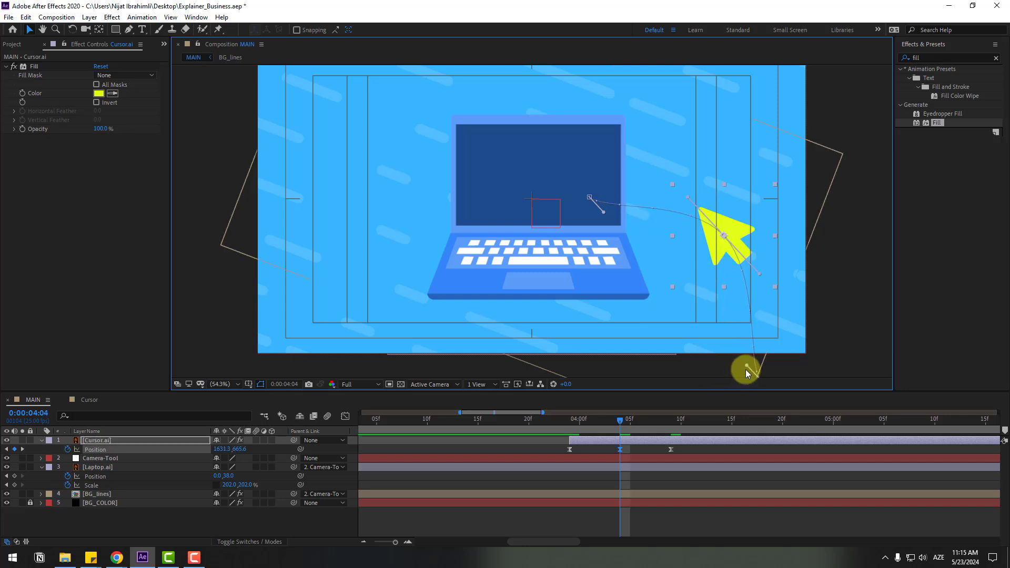
drag(752, 361, 769, 322)
drag(604, 212, 678, 194)
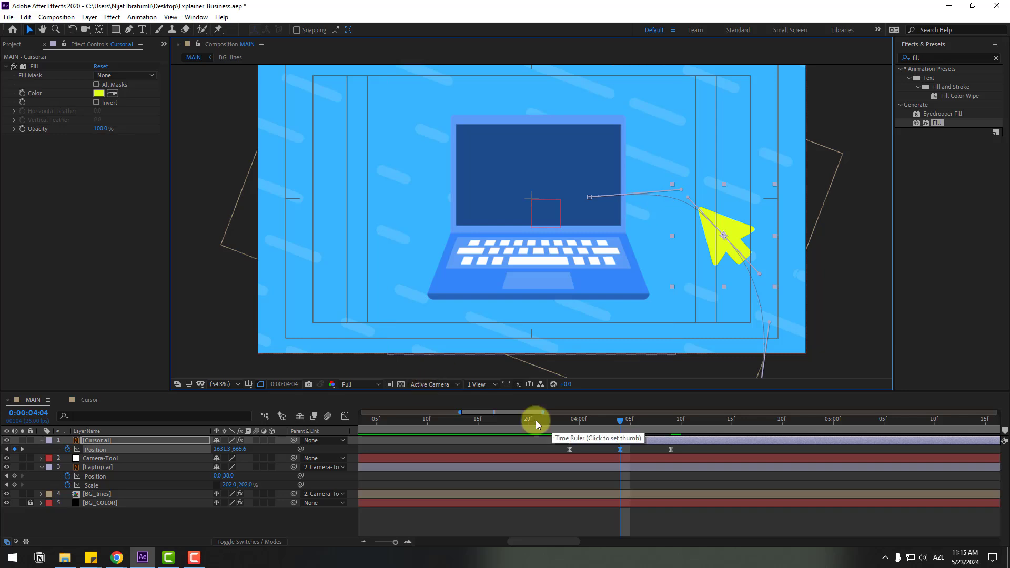
click(499, 421)
key(space)
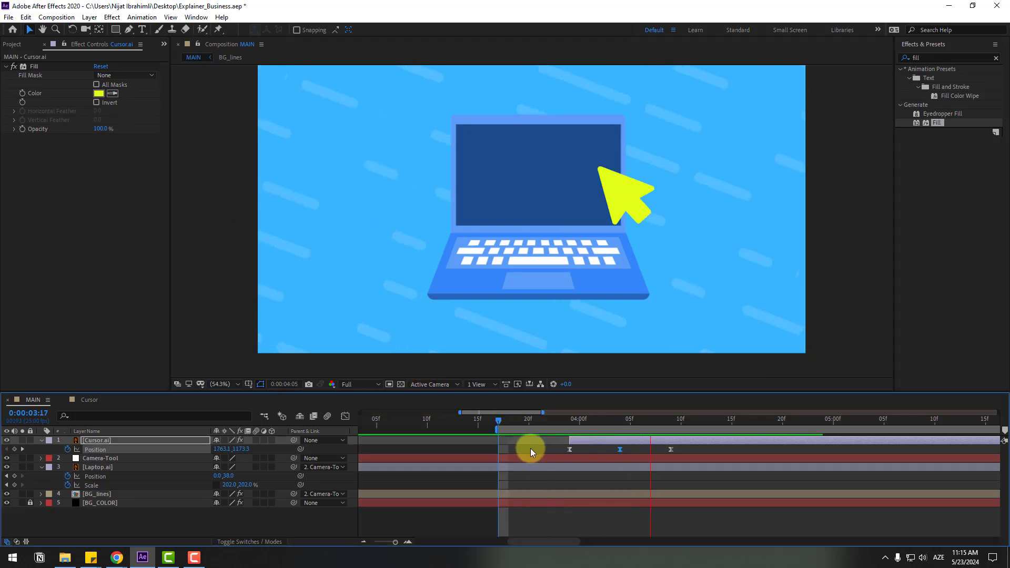
- Stretch Cursor.ai's Position keyframes so the middle one falls at 0:00:04:09 and the last at 0:00:04:19, and preview the move
key(minus)
key(minus)
click(534, 421)
drag(558, 453, 617, 454)
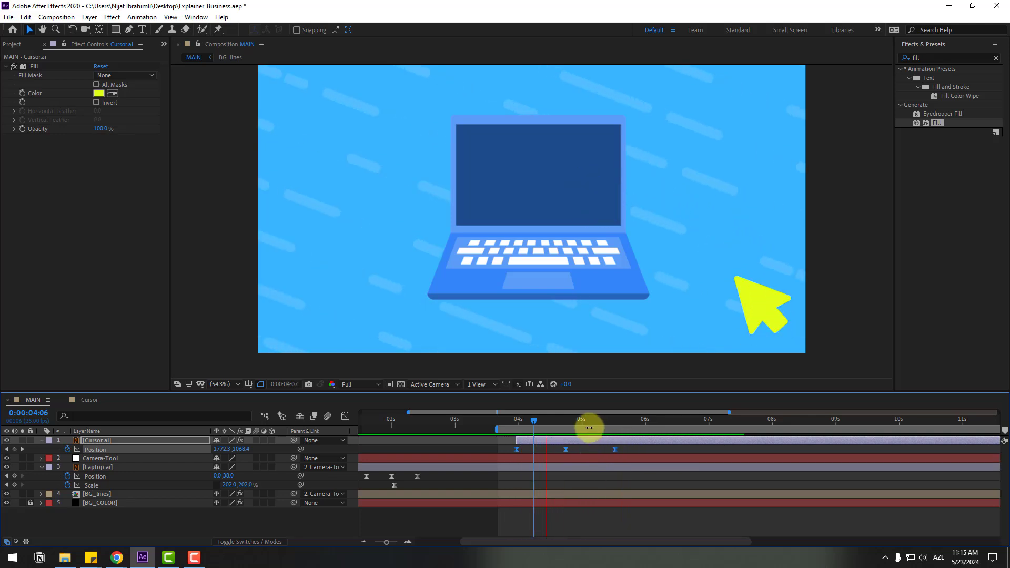
drag(588, 453, 512, 461)
click(516, 422)
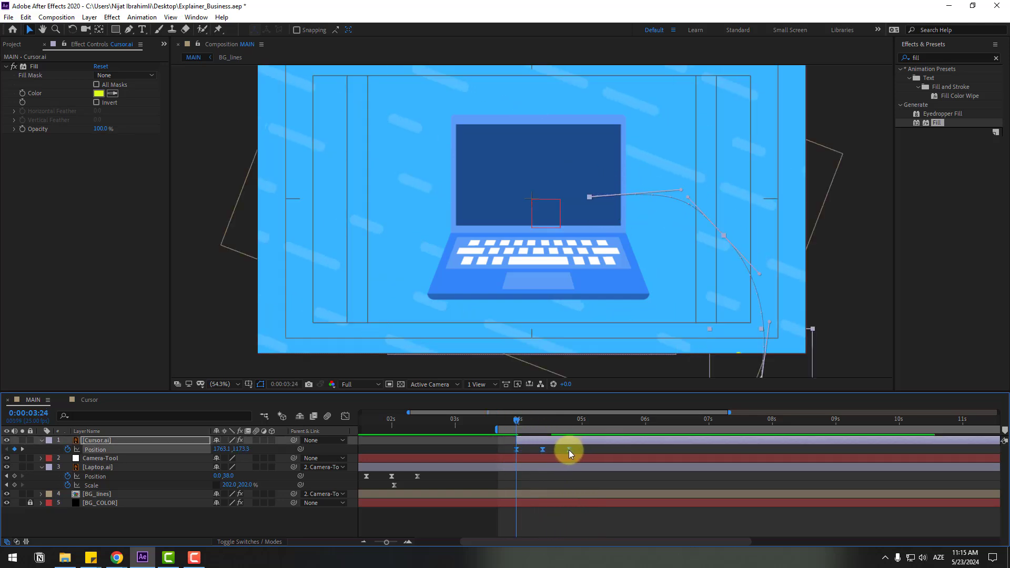
key(space)
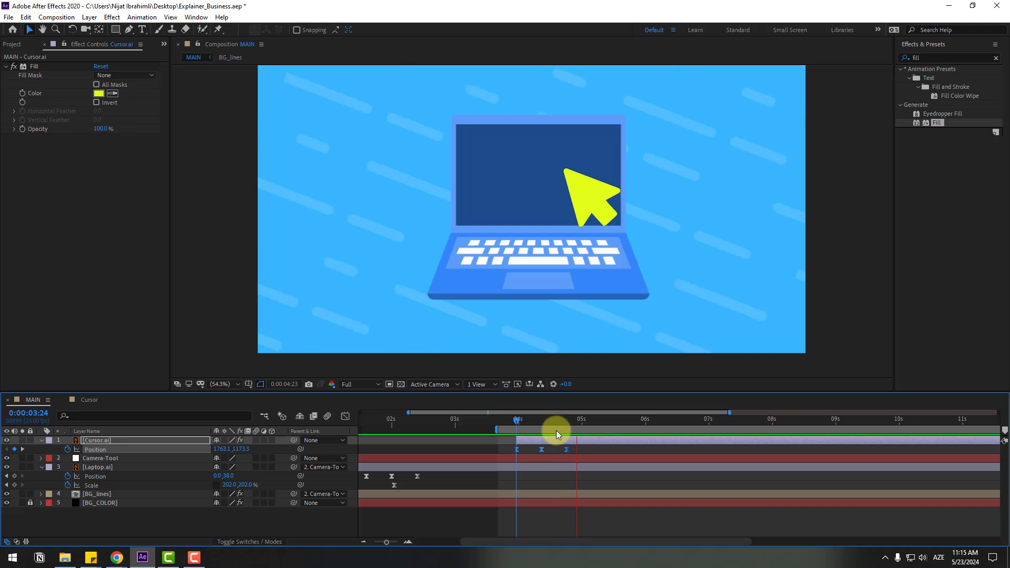
key(space)
- Keyframe Cursor.ai's Rotation at 0:00:03:24, 0:00:04:09 and 0:00:04:19, turning it counterclockwise to -36° at the last keyframe
key(shift+r)
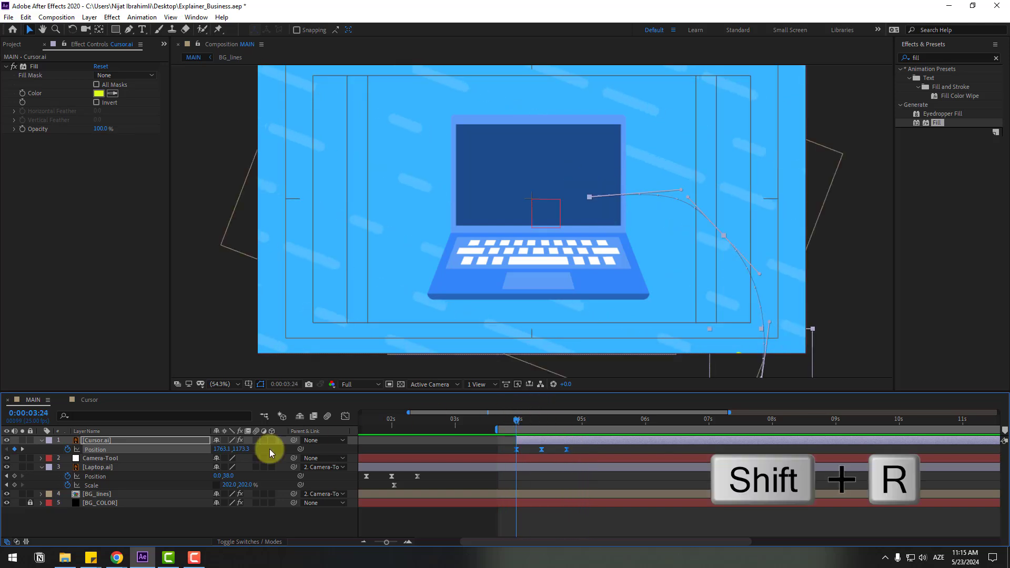
click(68, 459)
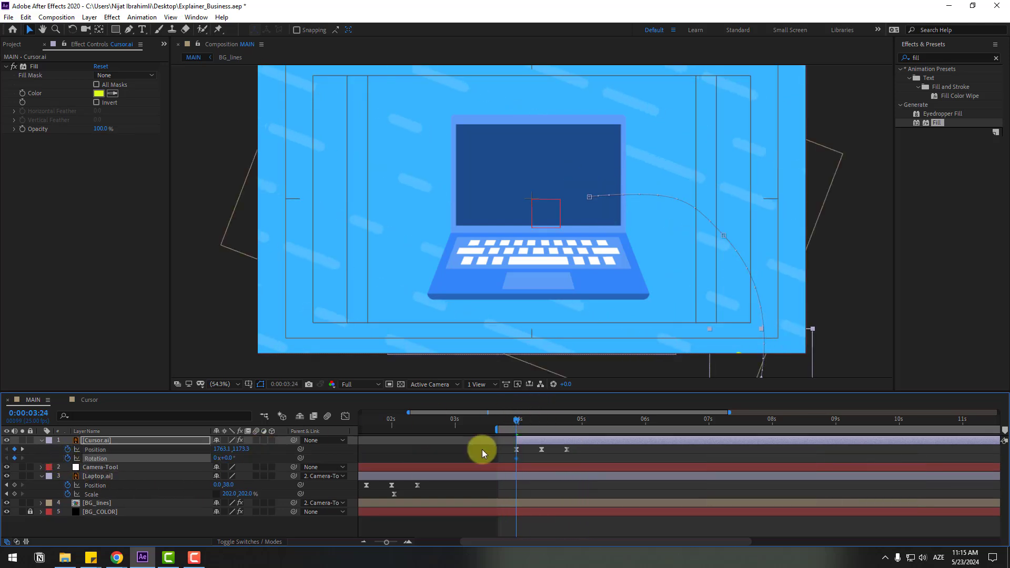
drag(520, 428, 545, 426)
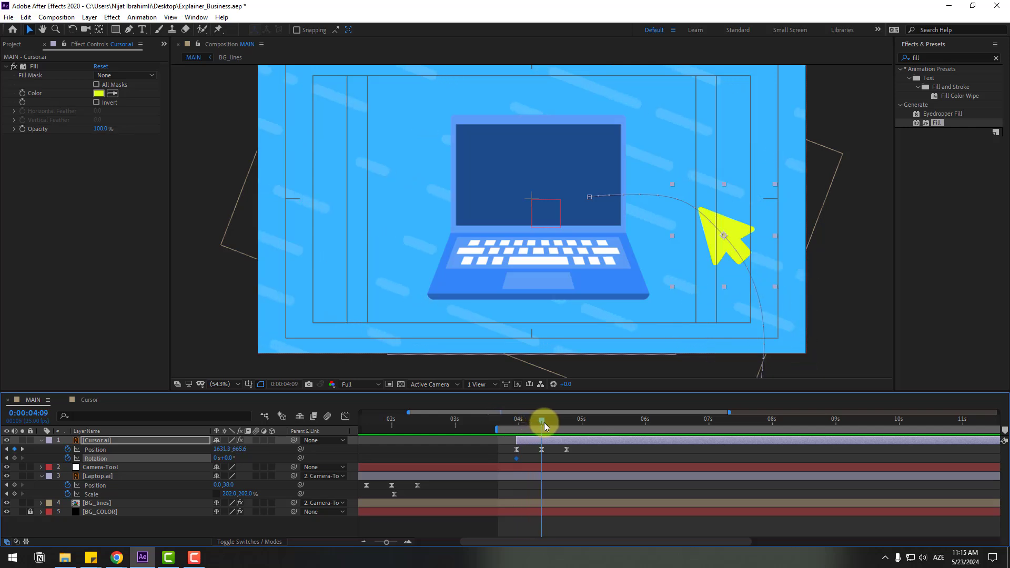
drag(219, 458, 217, 459)
drag(539, 425, 567, 421)
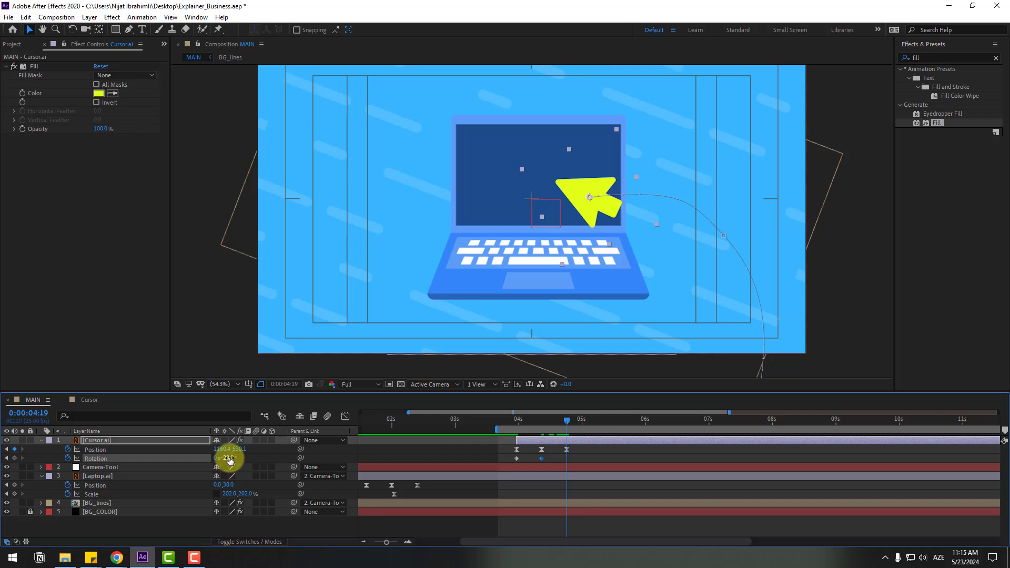
drag(230, 461, 225, 460)
- Apply Easy Ease to Cursor.ai's three Rotation keyframes and preview the result
drag(573, 456, 511, 461)
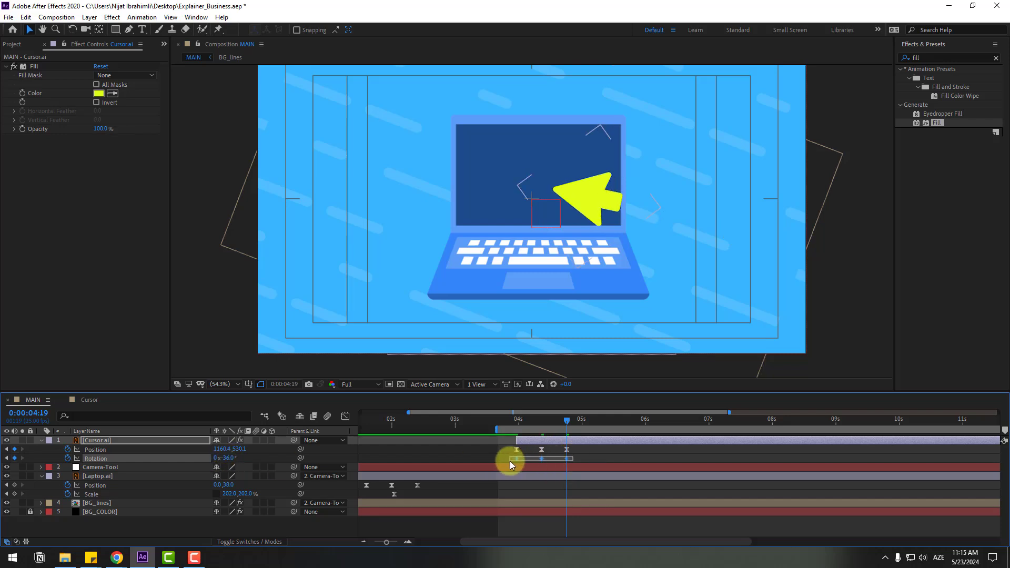
right_click(518, 463)
mouse_move(568, 459)
click(663, 475)
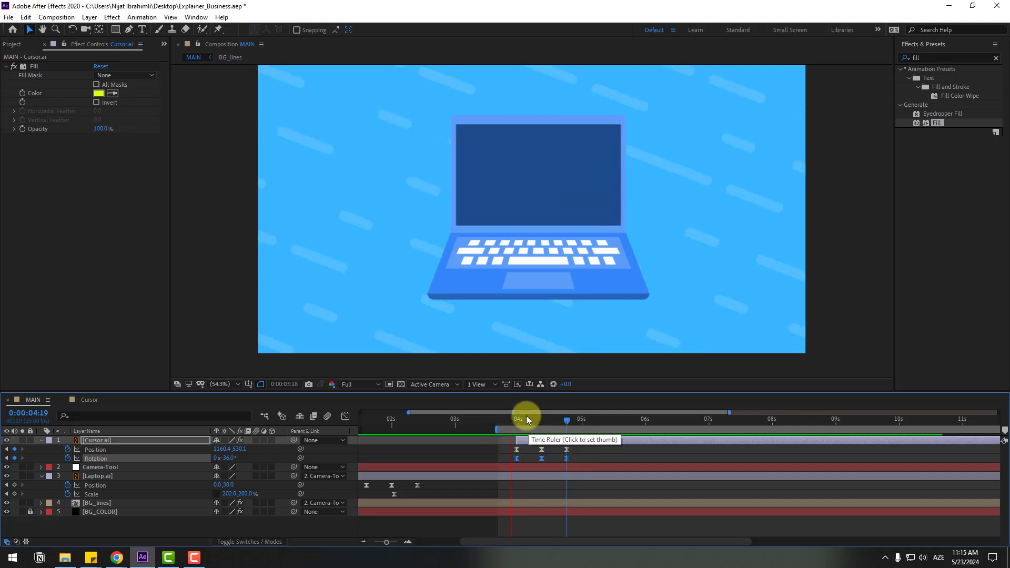
- Set Cursor.ai's Rotation to 96° at its first keyframe, 0:00:03:24, and preview the cursor's entrance
click(518, 421)
key(j)
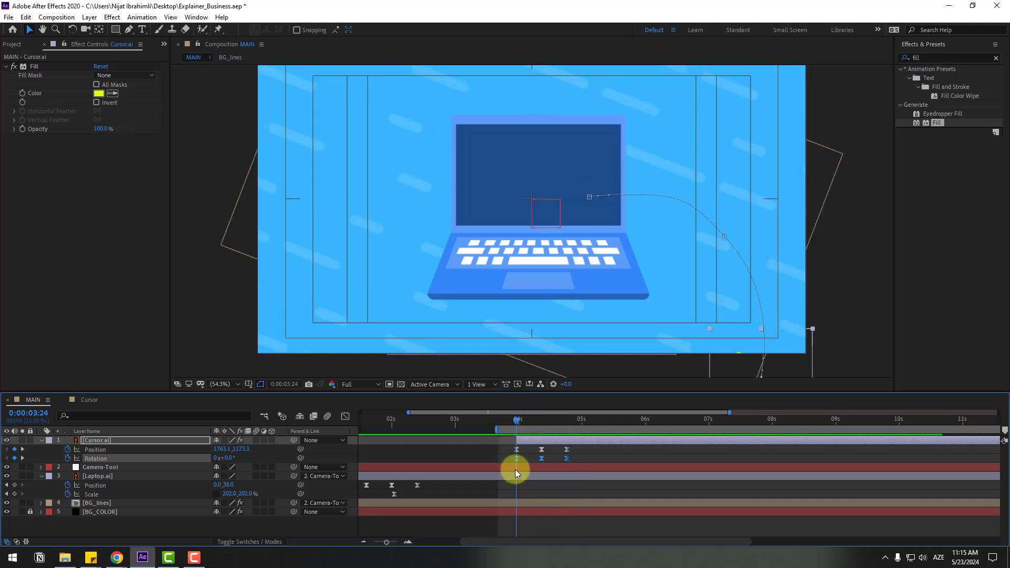
drag(509, 468, 508, 468)
drag(227, 458, 270, 459)
key(space)
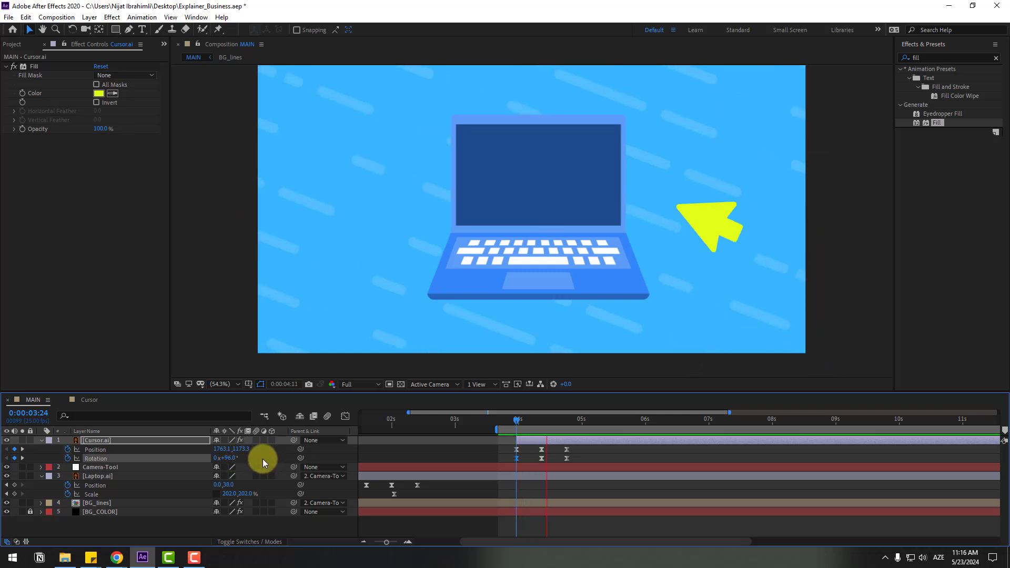
key(space)
key(space)
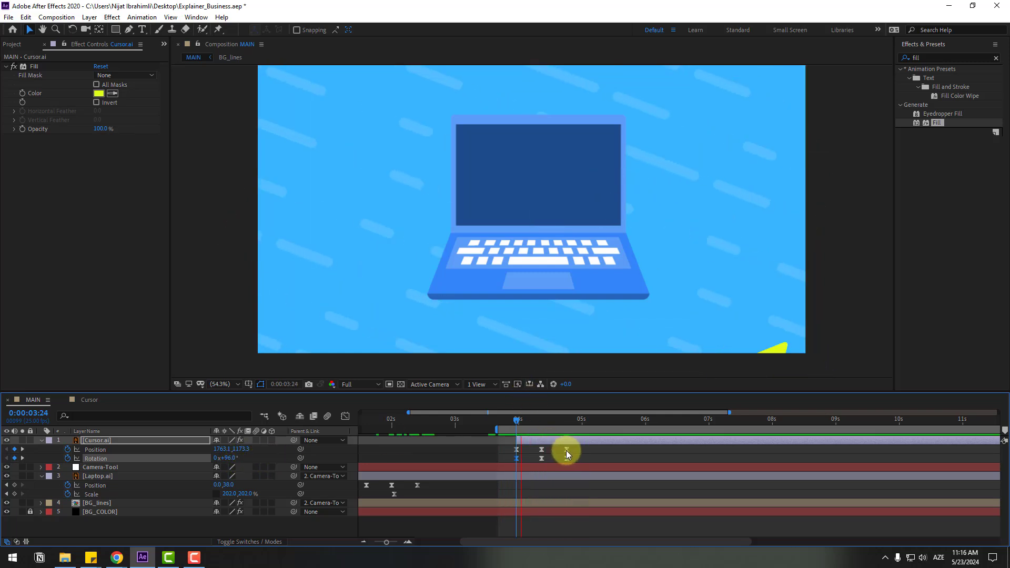
- Add Cursor.ai Position keyframes at 0:00:04:24, 0:00:05:09 and 0:00:05:19, nudging it slightly away and back at the last two, and preview
drag(526, 419, 580, 419)
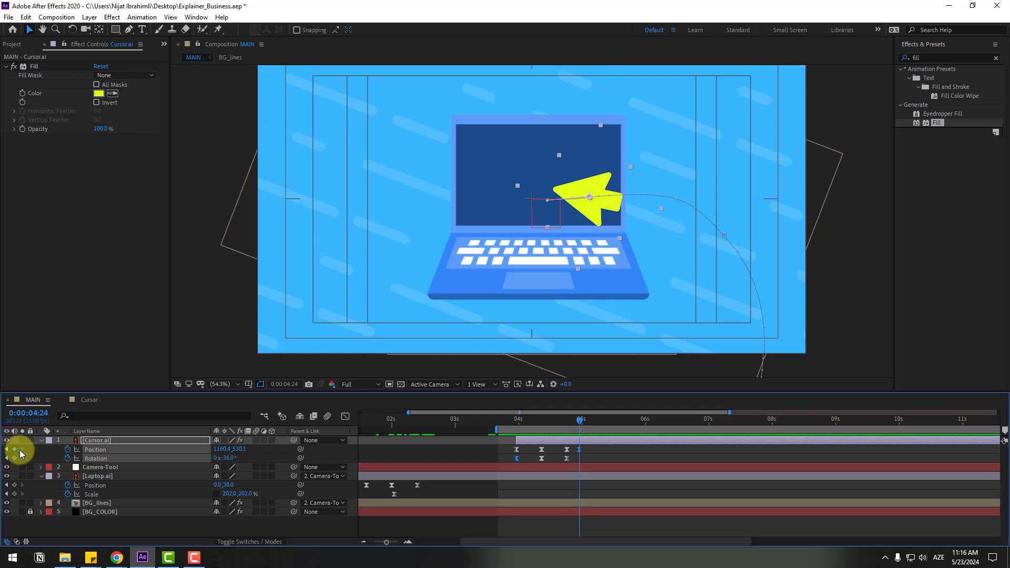
click(598, 450)
drag(579, 426, 604, 421)
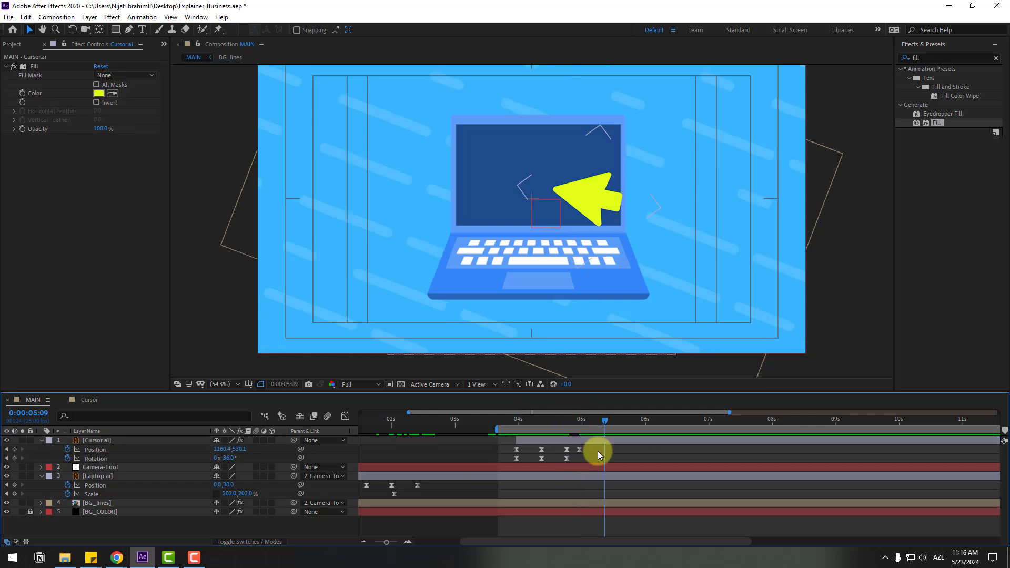
click(585, 204)
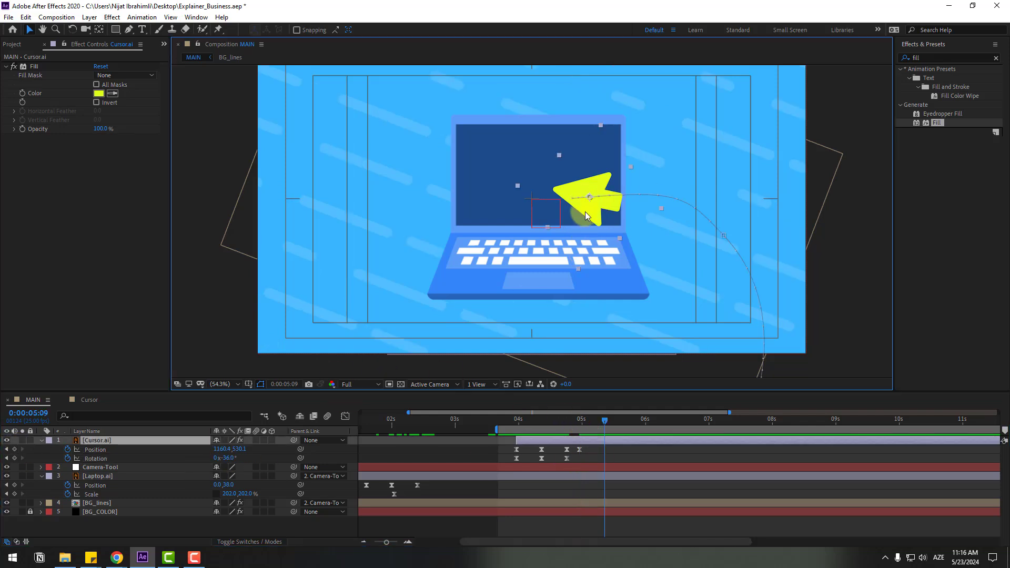
drag(588, 213, 603, 208)
click(610, 448)
drag(611, 422, 631, 421)
drag(608, 213, 595, 220)
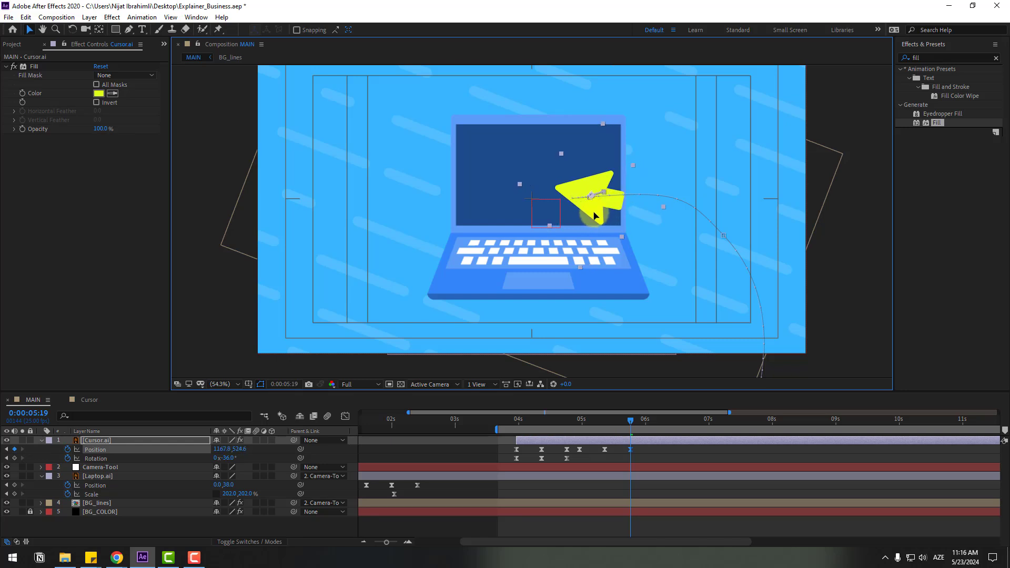
key(space)
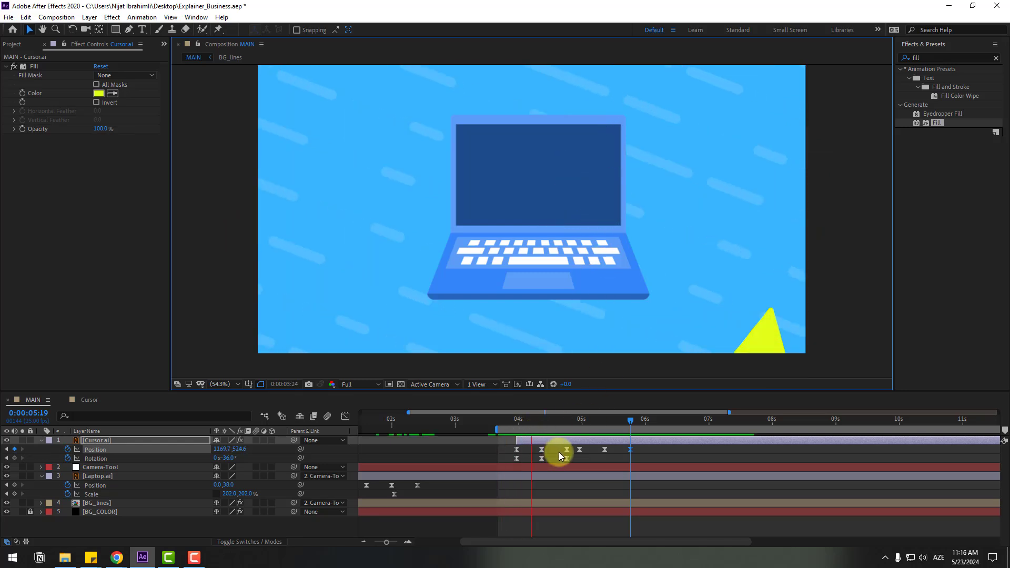
- Set the spatial interpolation of Cursor.ai's Position keyframes at 0:00:04:19 and 0:00:04:24 to Linear and preview the motion
click(570, 421)
drag(570, 420, 574, 420)
click(593, 459)
drag(651, 449, 568, 454)
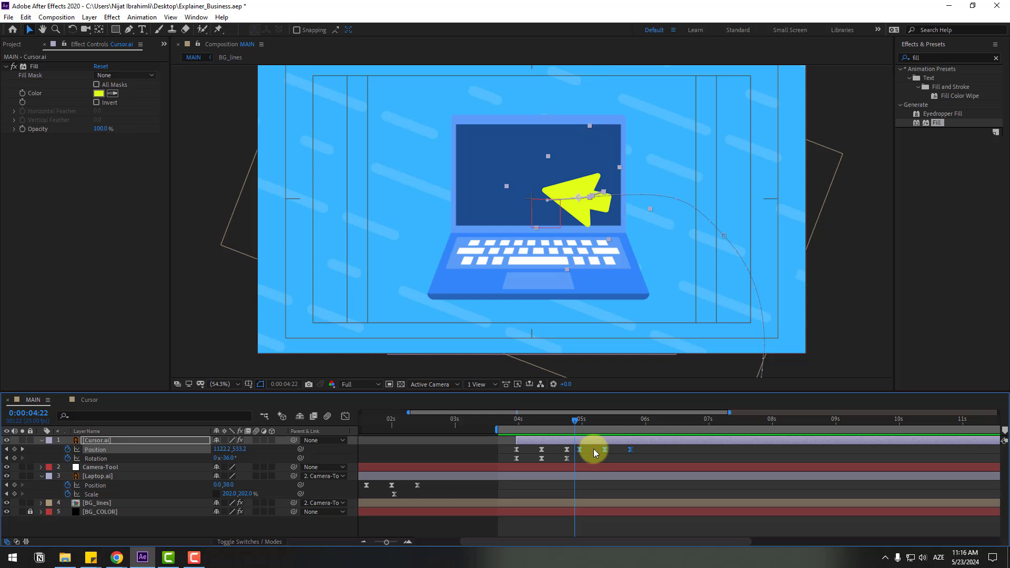
click(566, 449)
right_click(567, 449)
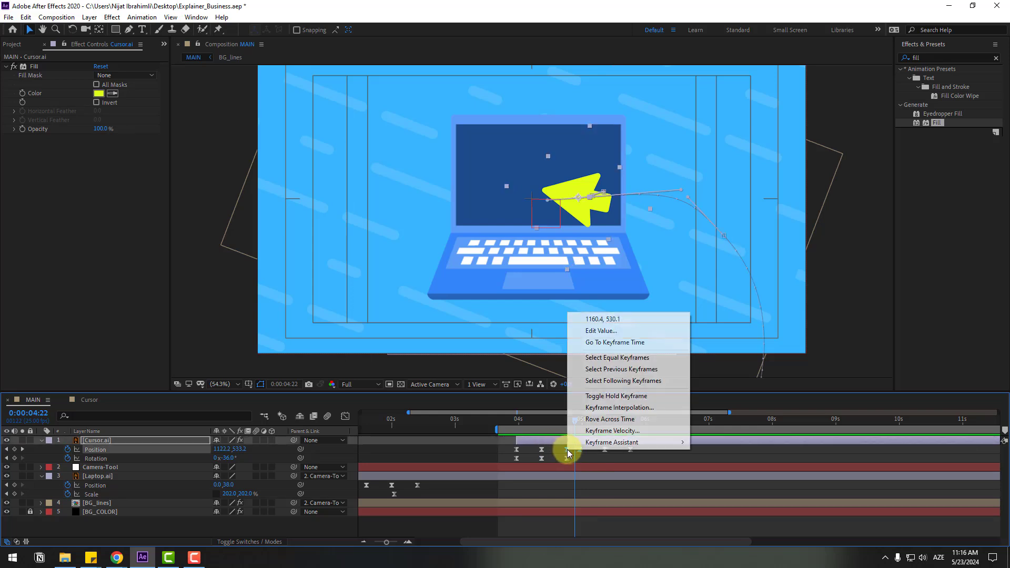
click(613, 408)
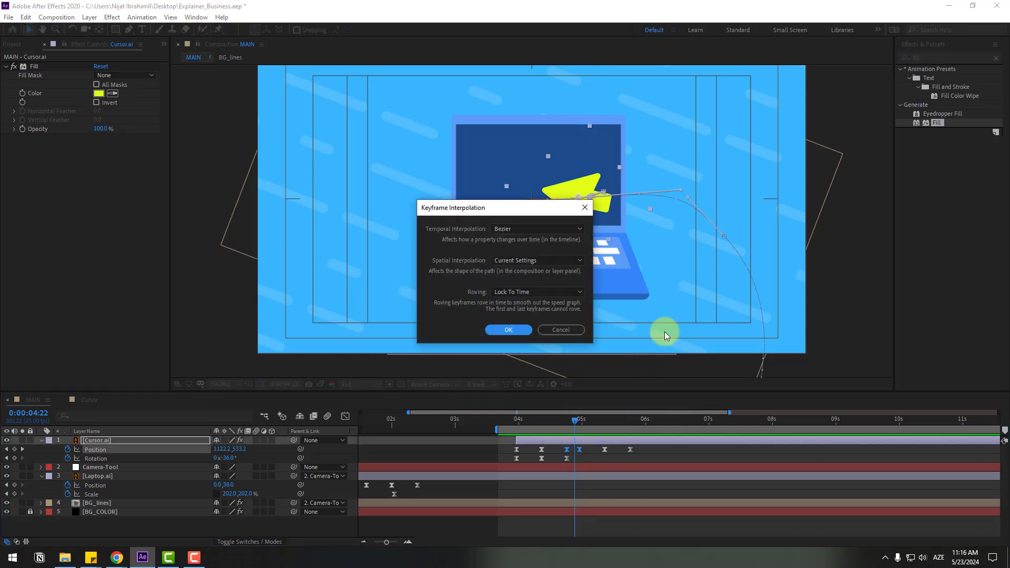
click(535, 261)
click(519, 280)
click(508, 329)
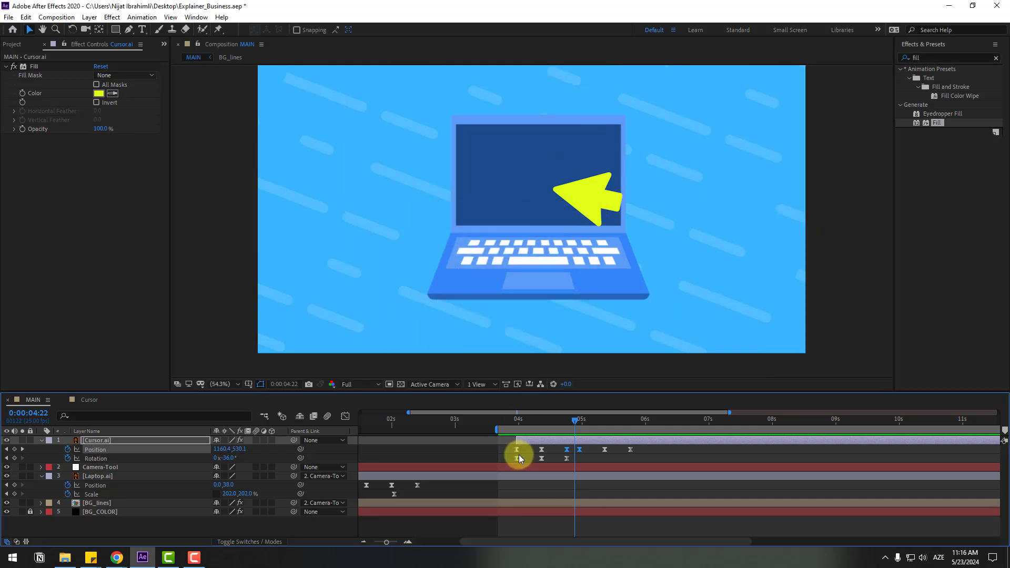
key(space)
- Compress Cursor.ai's last three Position keyframes from 0:00:04:24 so the final one falls at 0:00:05:10, and preview the cursor's nudge
click(580, 419)
drag(643, 448, 592, 467)
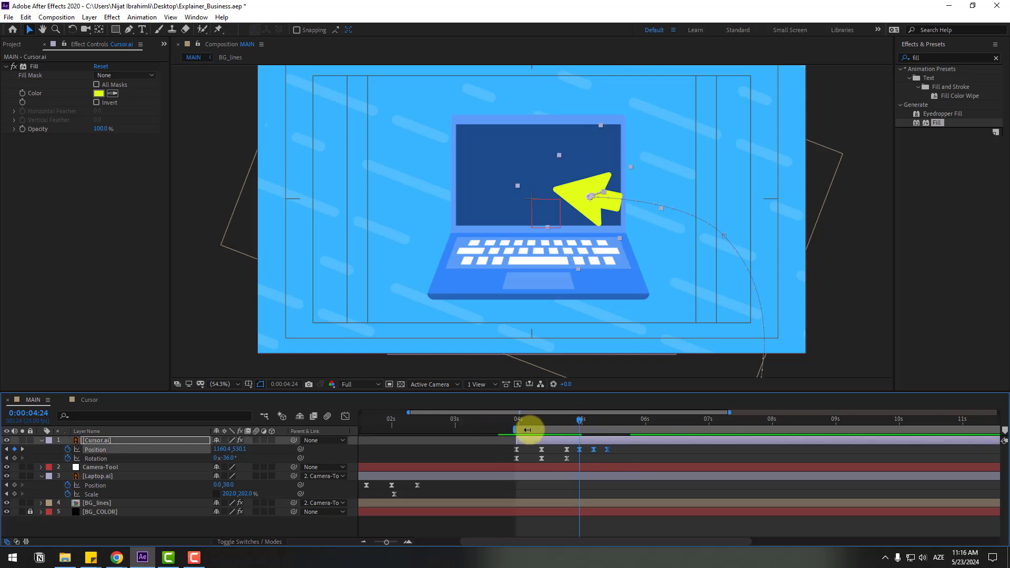
key(space)
key(space)
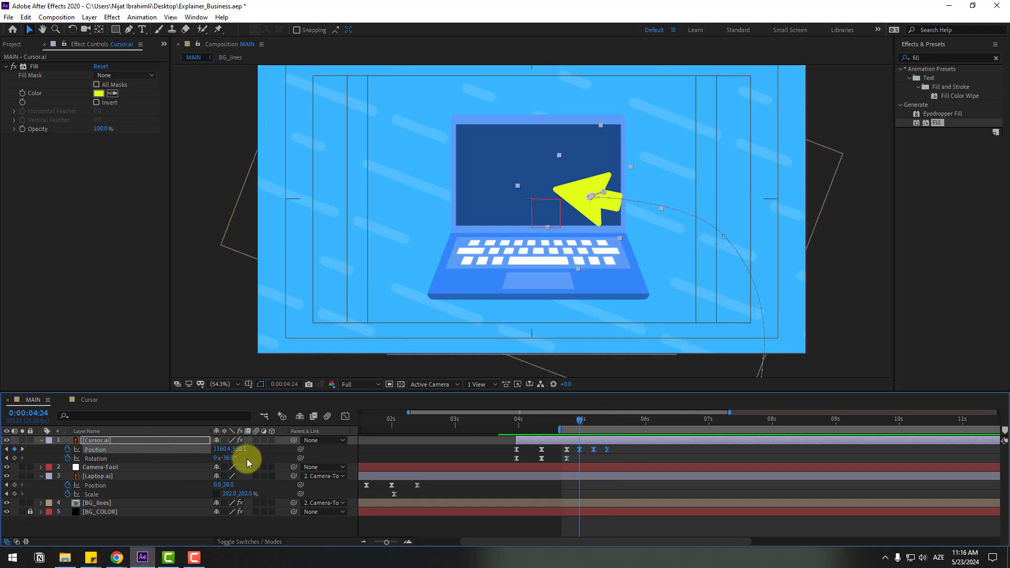
- Add Cursor.ai Rotation keyframes aligned with its last three Position keyframes, with -11° at the middle one and a counterclockwise turn at 0:00:05:10
click(14, 459)
drag(575, 422, 592, 420)
key(Page_Down)
drag(226, 457, 244, 463)
drag(580, 422, 607, 419)
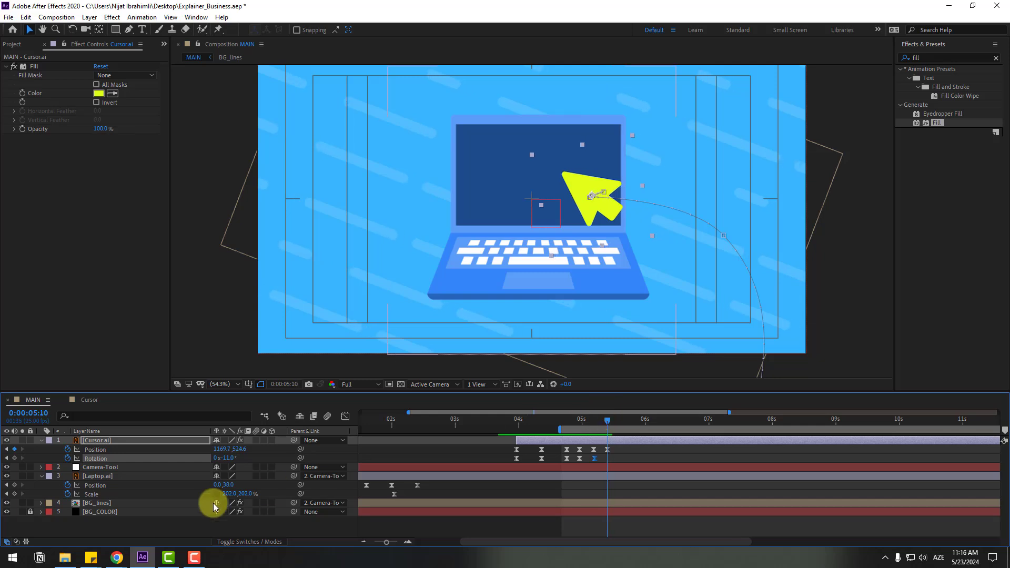
drag(225, 458, 214, 458)
- Add a Cursor.ai Rotation keyframe of -31° at 0:00:05:15 and preview the wobble from before the cursor's entrance
scroll(575, 419, right, 5)
drag(533, 420, 568, 421)
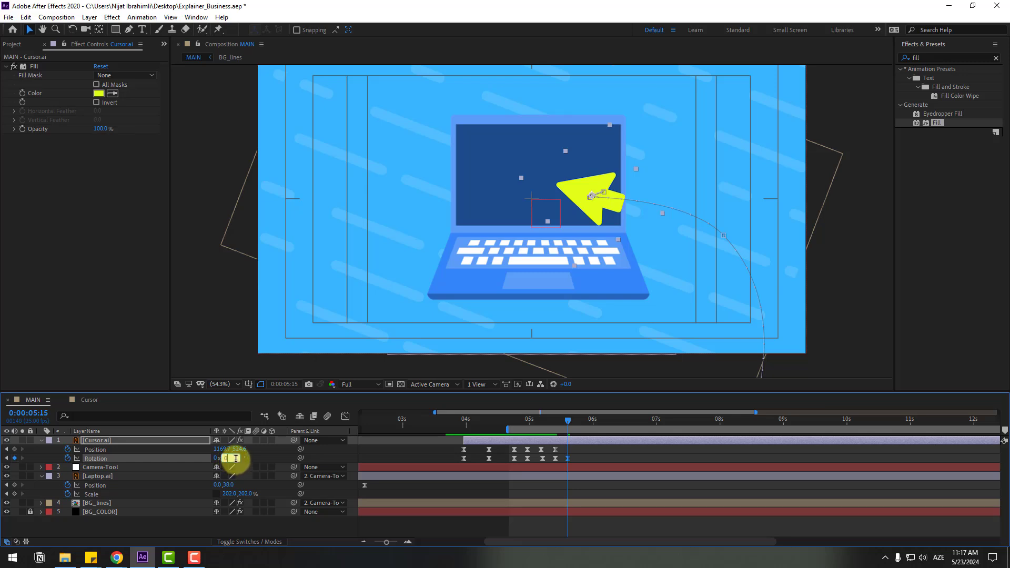
drag(568, 419, 567, 421)
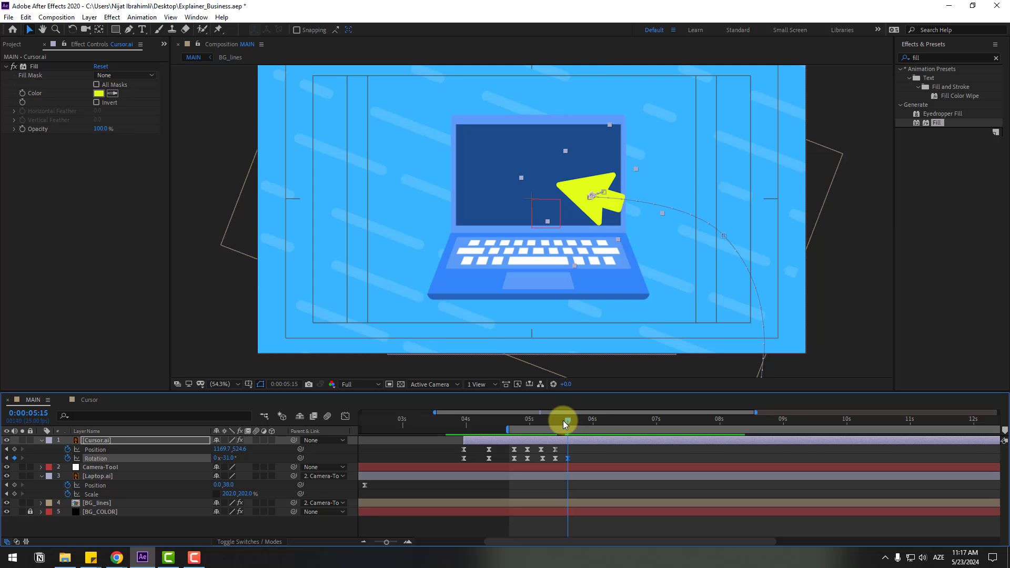
key(space)
key(space)
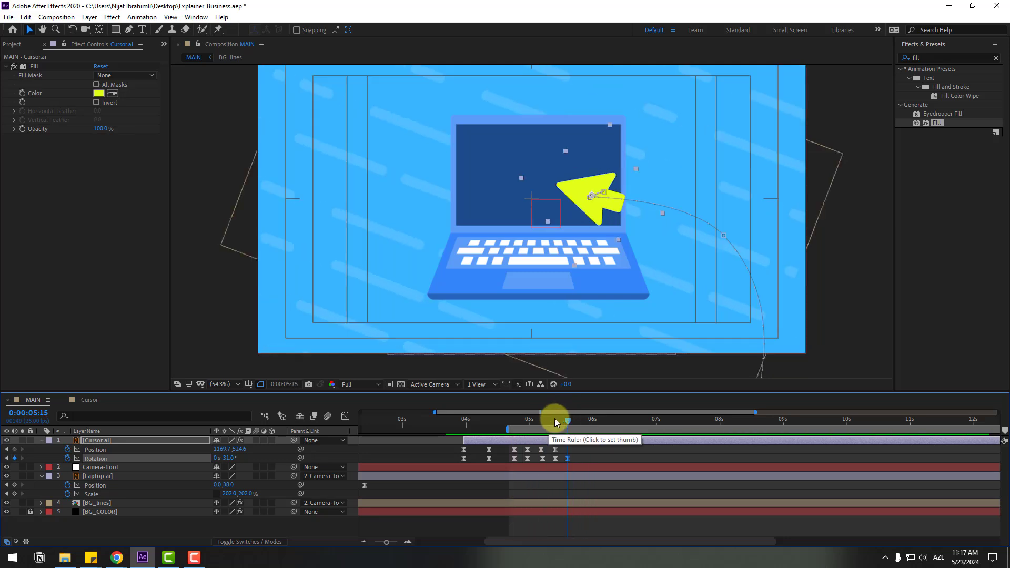
key(space)
drag(506, 425, 441, 431)
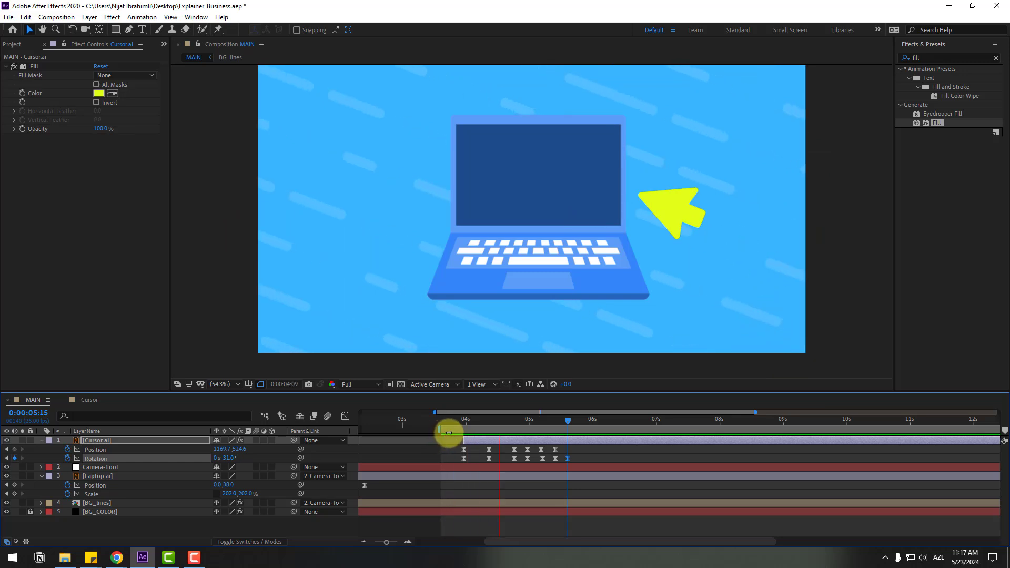
- Hold Cursor.ai's Position and Rotation with keyframes at 0:00:05:19, and move the cursor below the frame at 0:00:06:11
drag(548, 424, 577, 422)
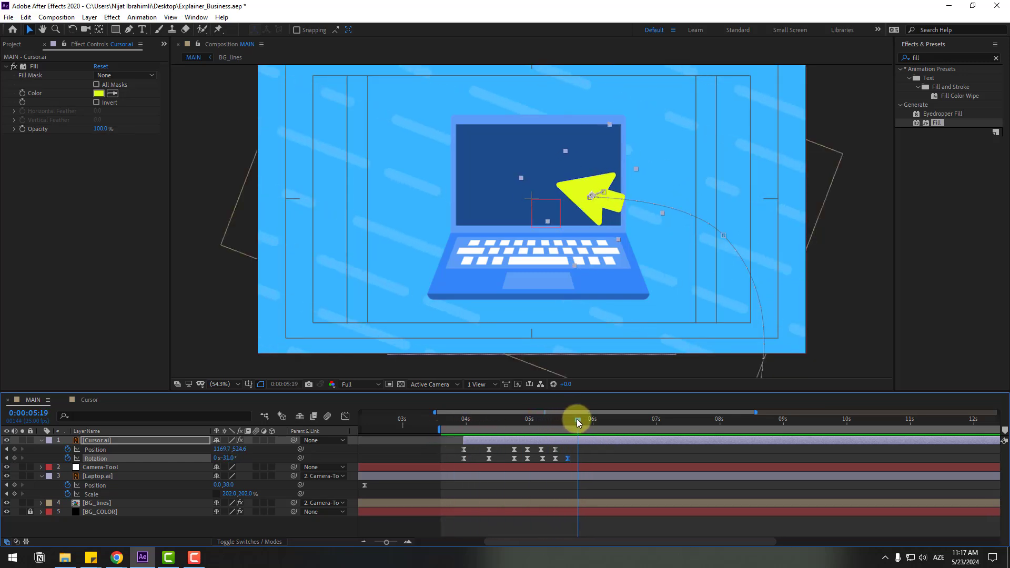
click(14, 449)
mouse_move(624, 420)
mouse_down()
mouse_move(586, 419)
mouse_move(622, 421)
mouse_up()
scroll(570, 255, down, 3)
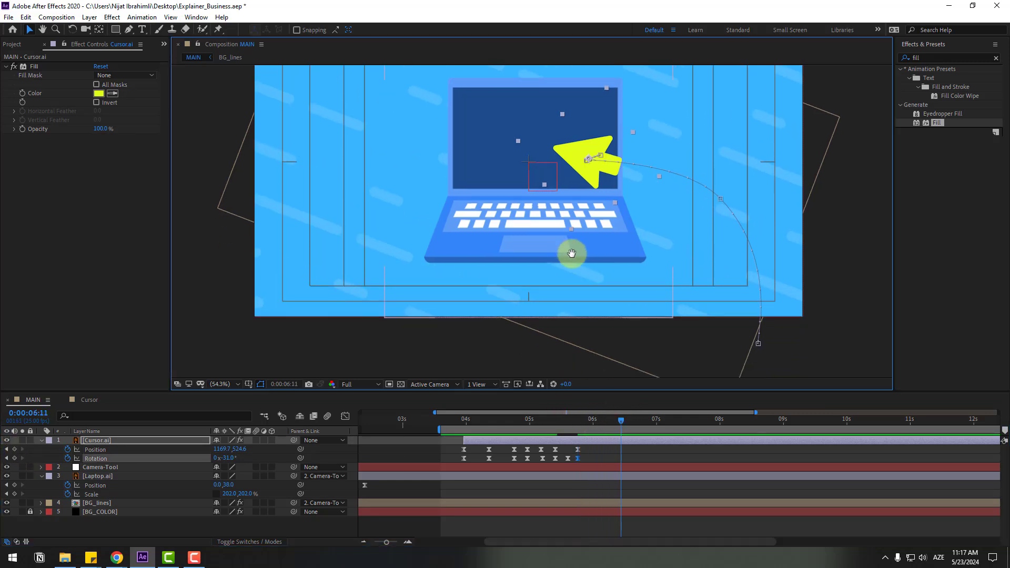
drag(593, 158, 488, 348)
- Reposition Cursor.ai to about 857, 789 at 0:00:06:02 to bend its exit path over the keyboard, and preview the exit
drag(621, 419, 600, 420)
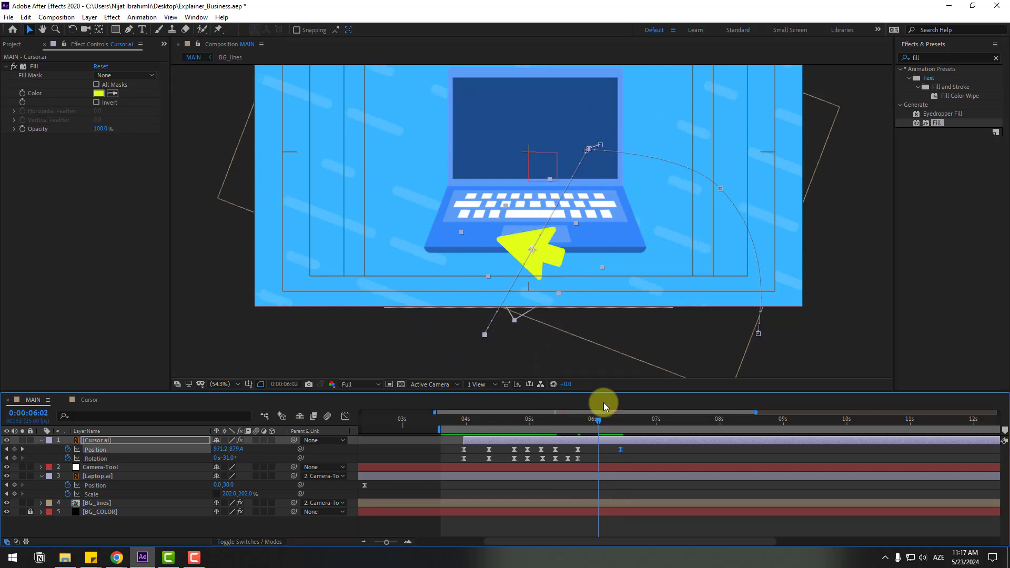
drag(546, 265, 511, 238)
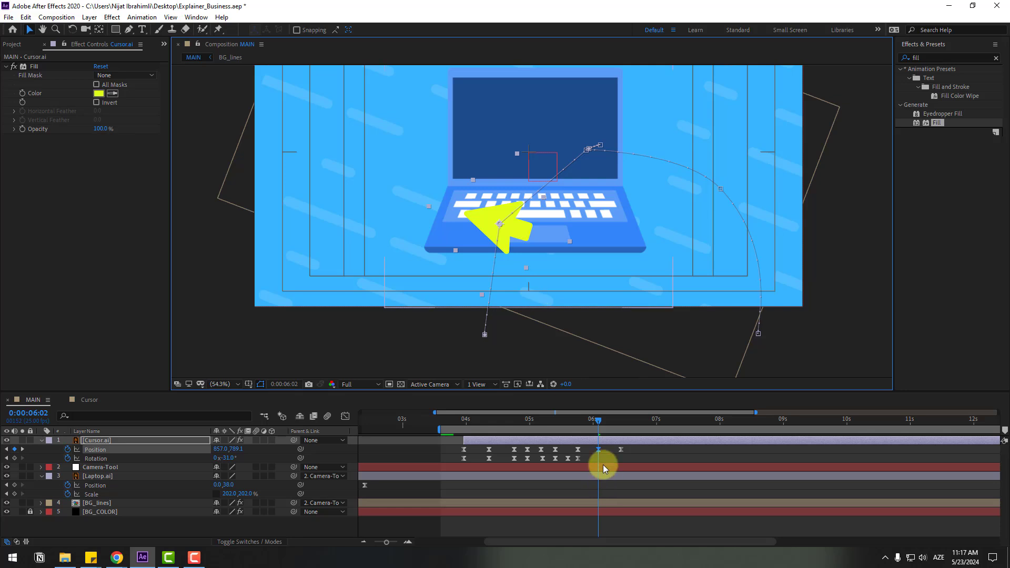
drag(436, 428, 598, 420)
key(space)
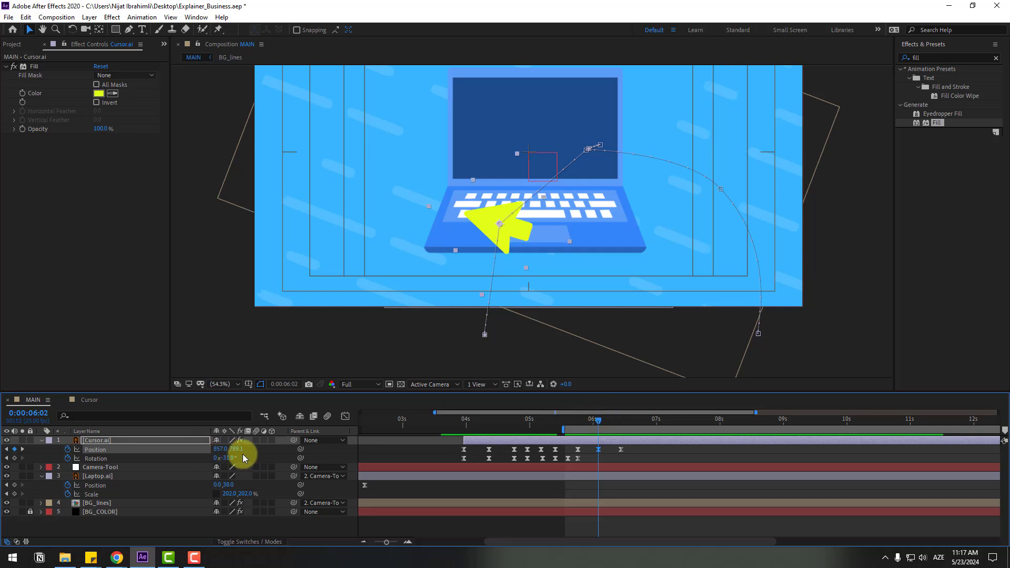
- Set Cursor.ai's Rotation to -104° at 0:00:06:02 and -151° at 0:00:06:11, lower its final Position to Y 1224, and preview
drag(232, 461, 218, 458)
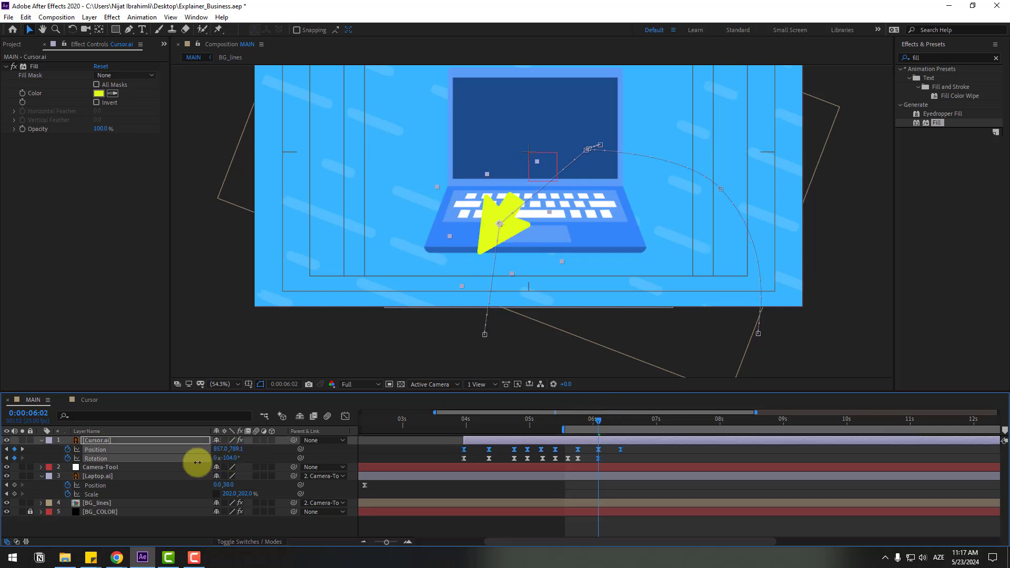
drag(604, 424, 614, 419)
mouse_move(228, 462)
mouse_down()
mouse_move(210, 459)
mouse_move(226, 462)
mouse_up()
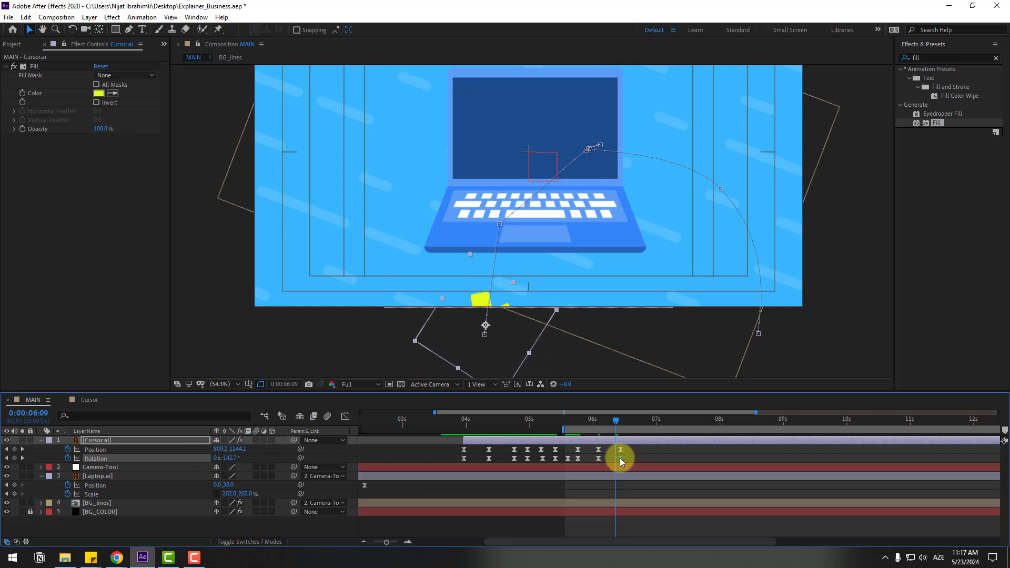
drag(618, 424, 620, 424)
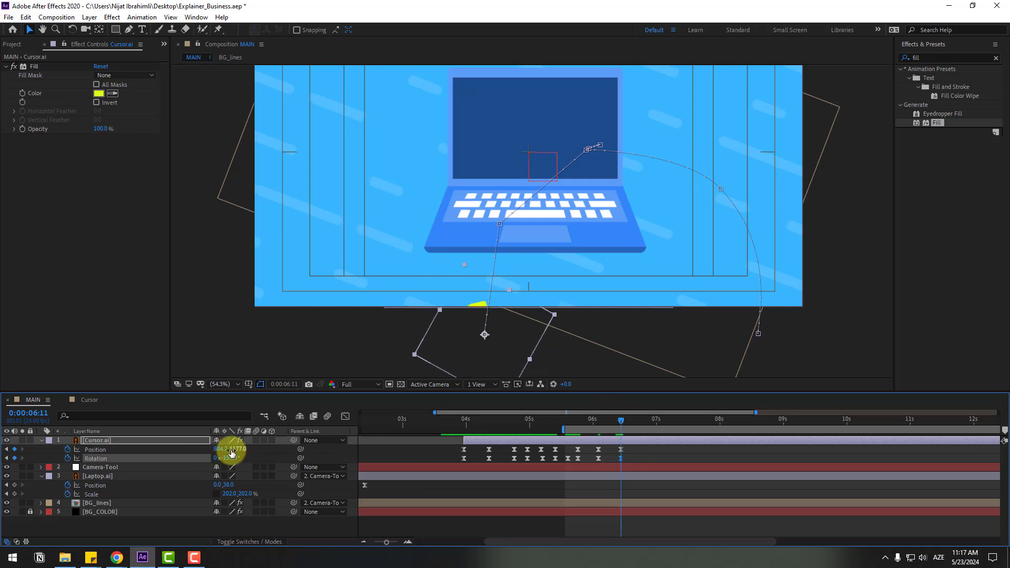
key(space)
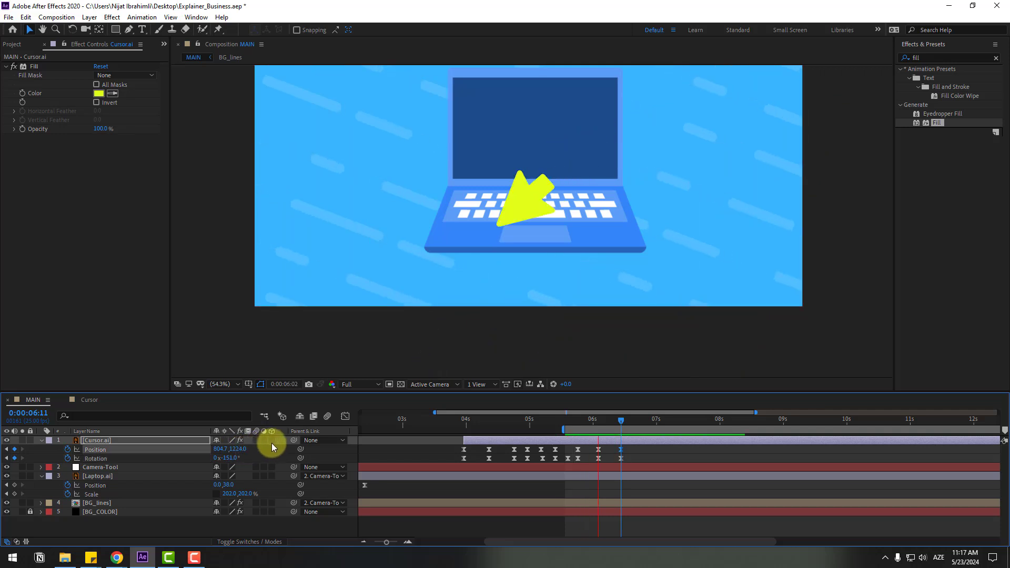
key(space)
key(space)
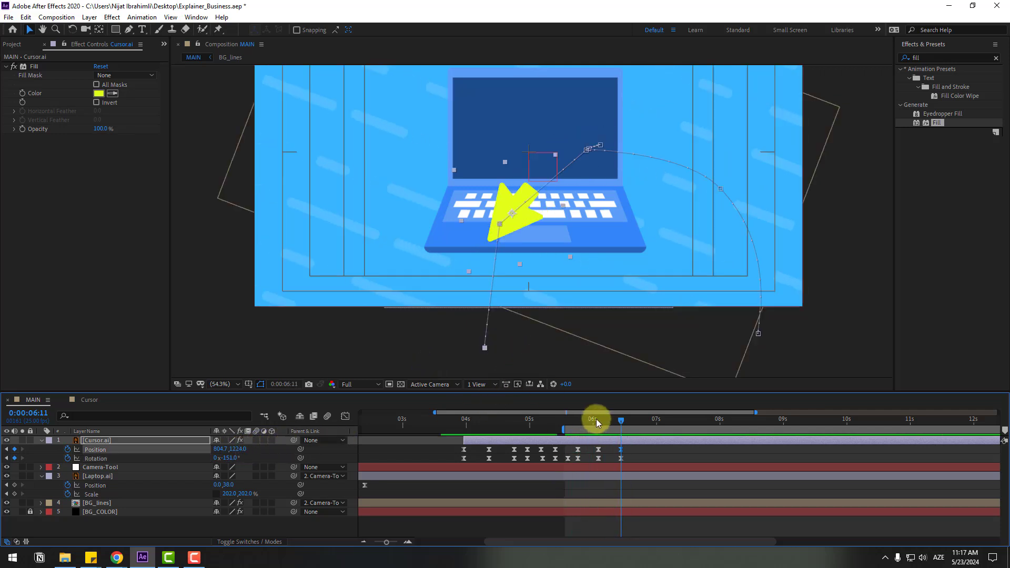
- Smooth Cursor.ai's exit path into a curve at its 0:00:06:02 Position keyframe with the Convert Vertex tool, and preview
click(599, 422)
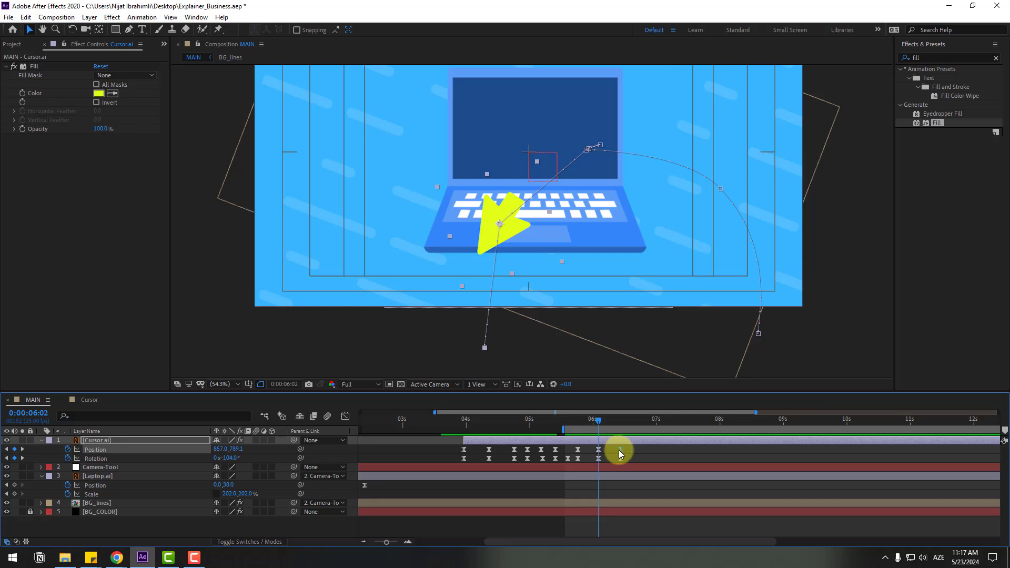
click(599, 449)
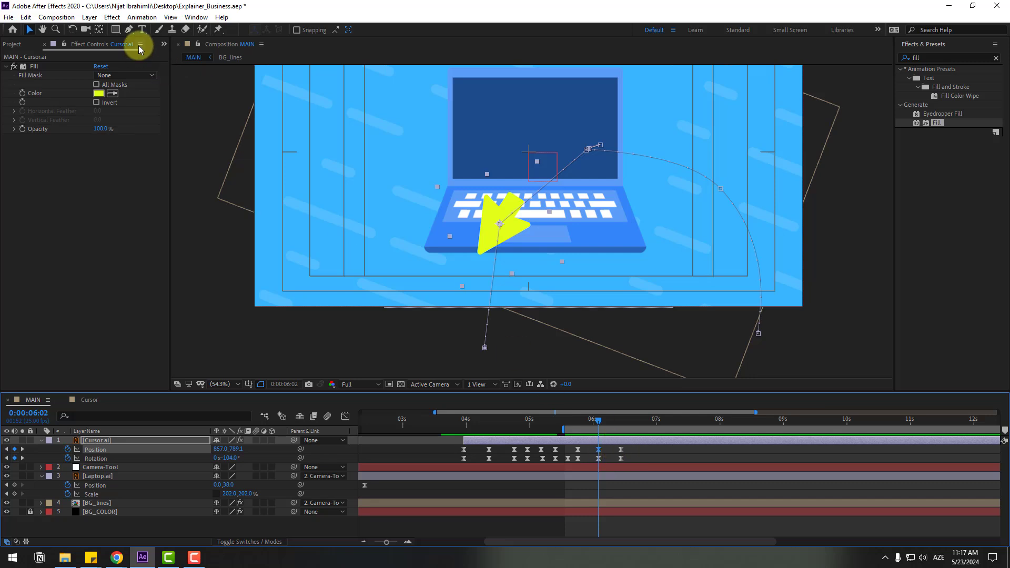
click(132, 33)
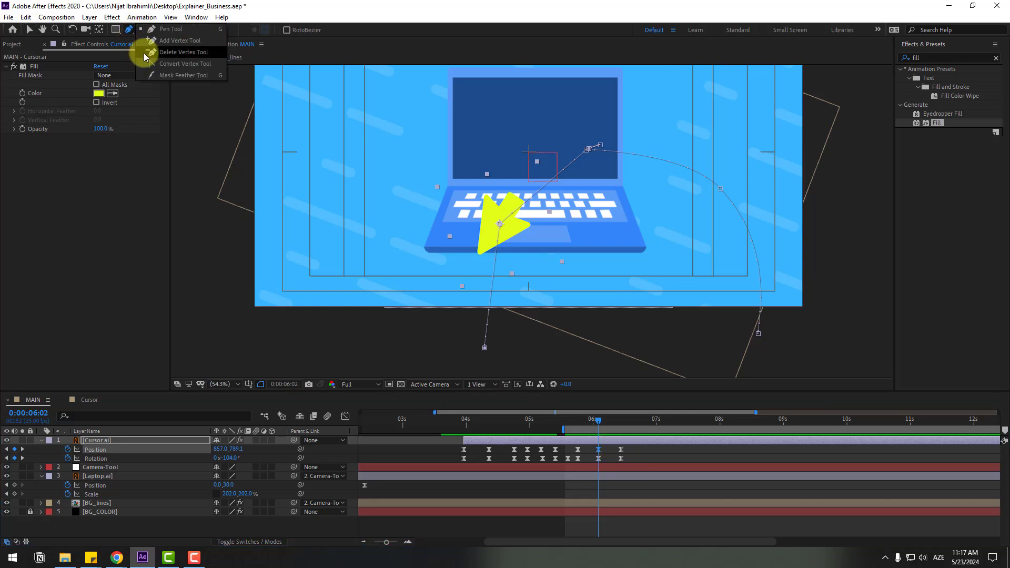
click(185, 63)
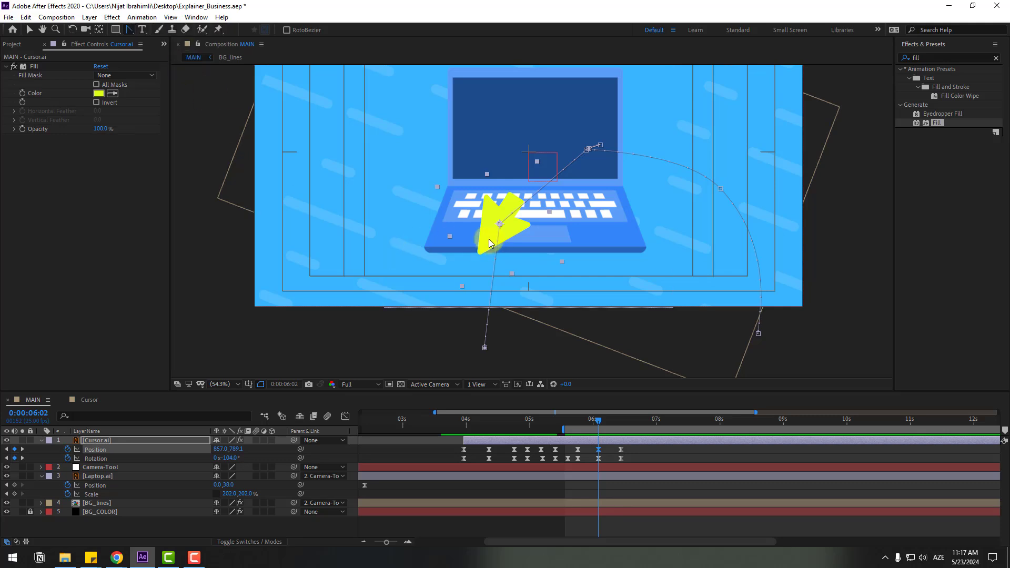
drag(500, 225, 494, 236)
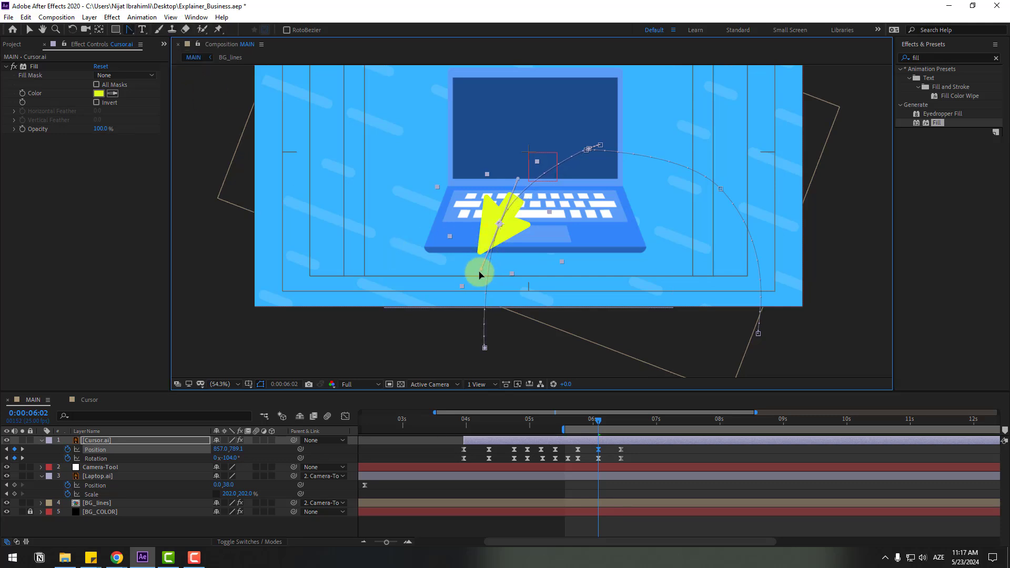
key(space)
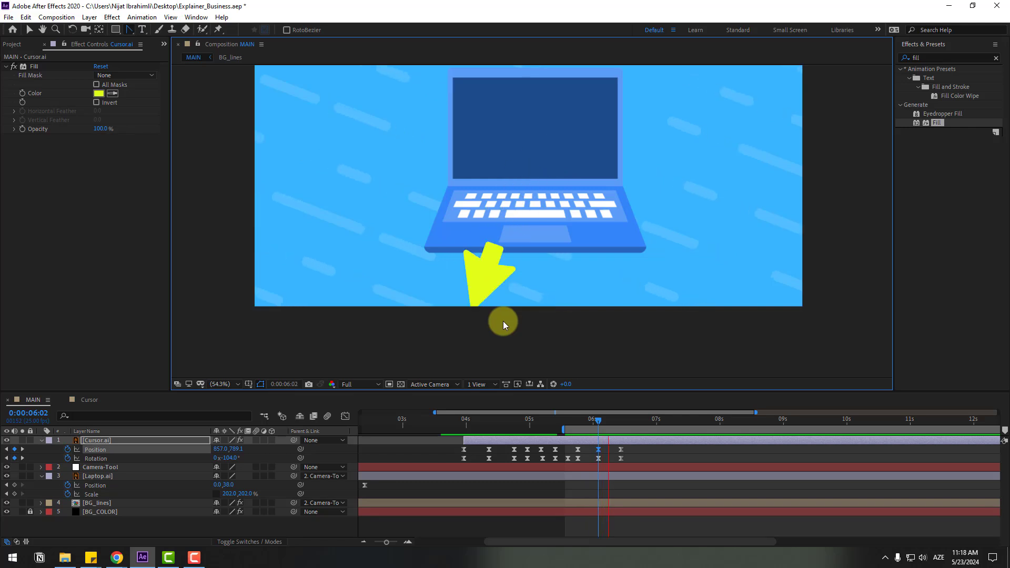
key(space)
- Extend the work area back to before the cursor's entrance and preview its whole animation
click(34, 33)
click(547, 431)
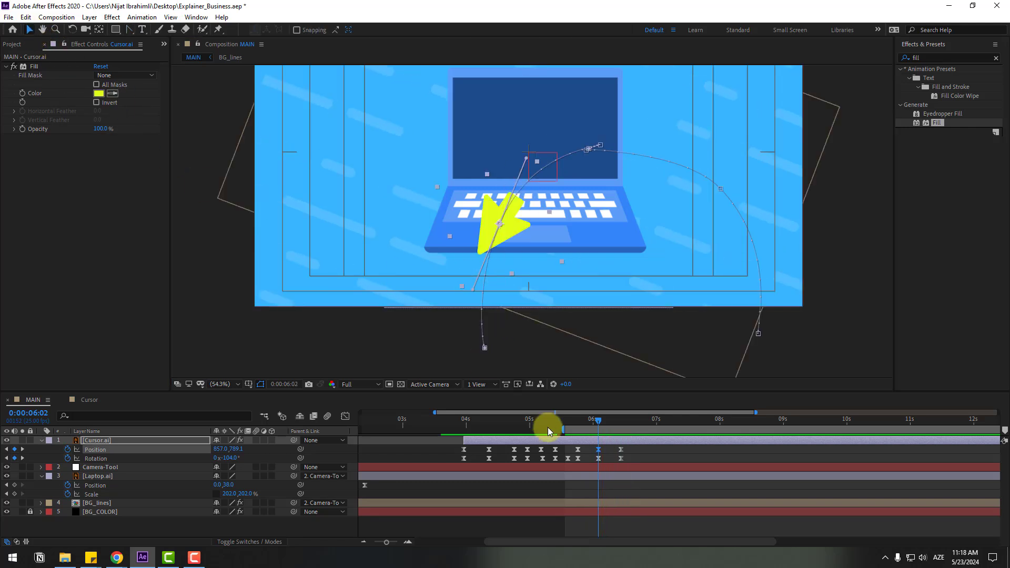
drag(559, 429, 443, 429)
key(space)
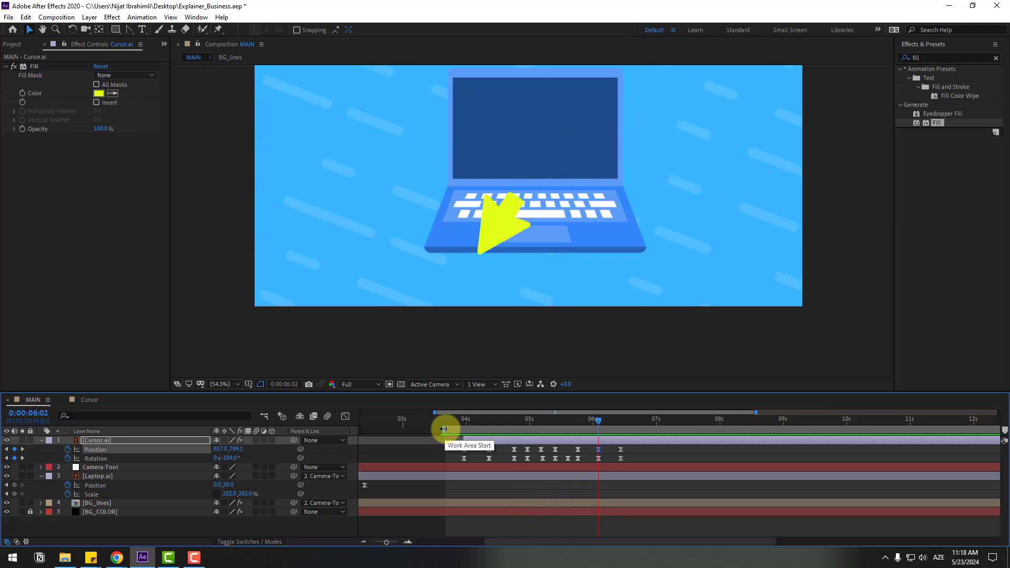
key(space)
key(space)
key(comma)
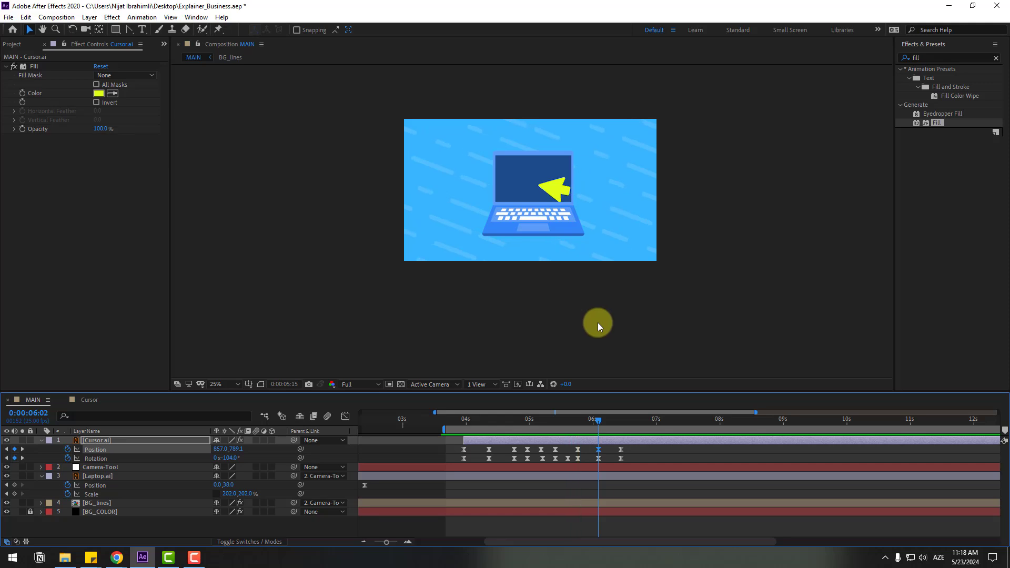
key(space)
- Draw a rounded rectangle across the laptop screen's middle on a new shape layer at 0:00:07:04, with a 4 px stroke
click(659, 457)
drag(627, 422, 659, 424)
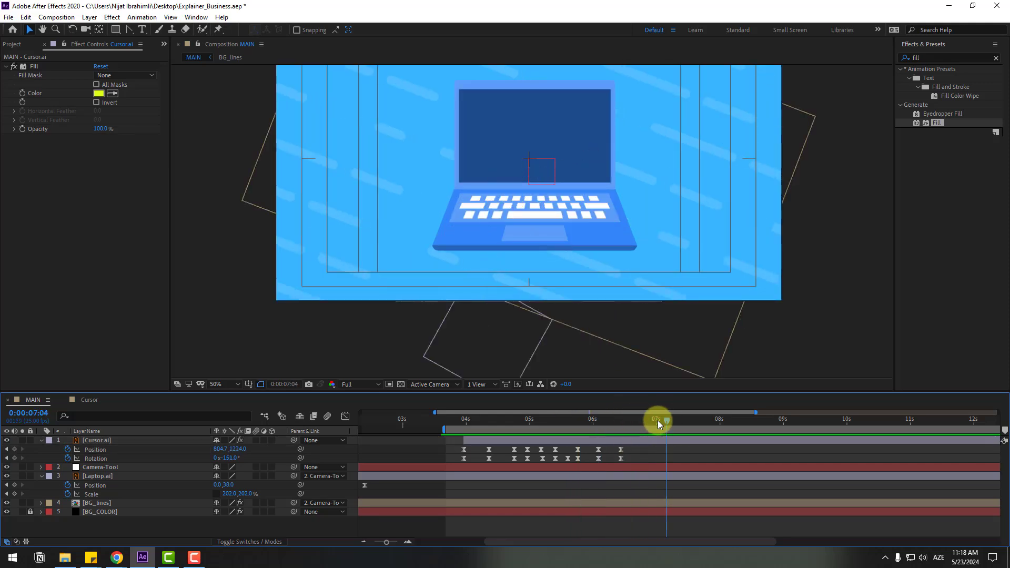
click(115, 29)
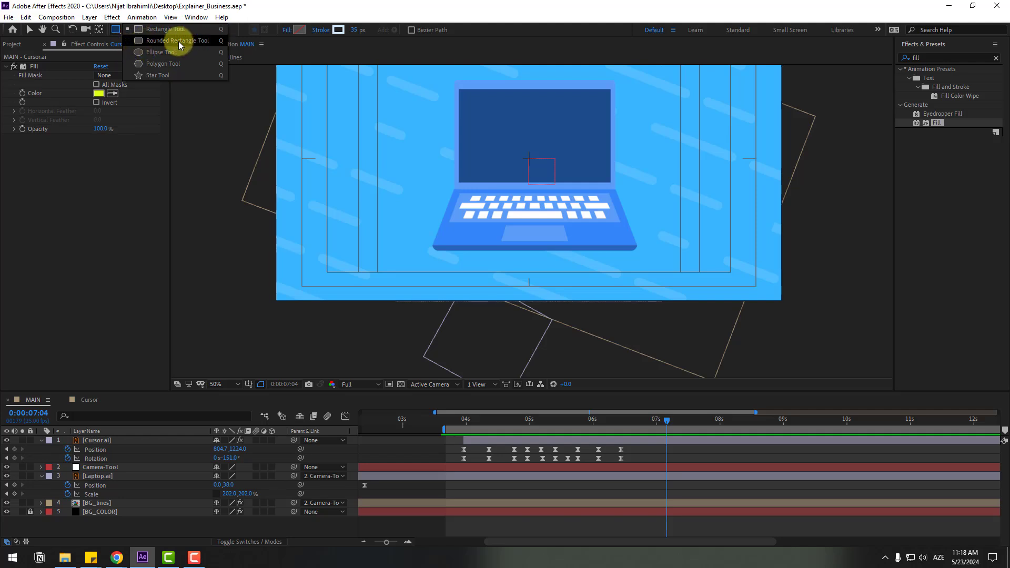
click(199, 41)
scroll(525, 140, up, 2)
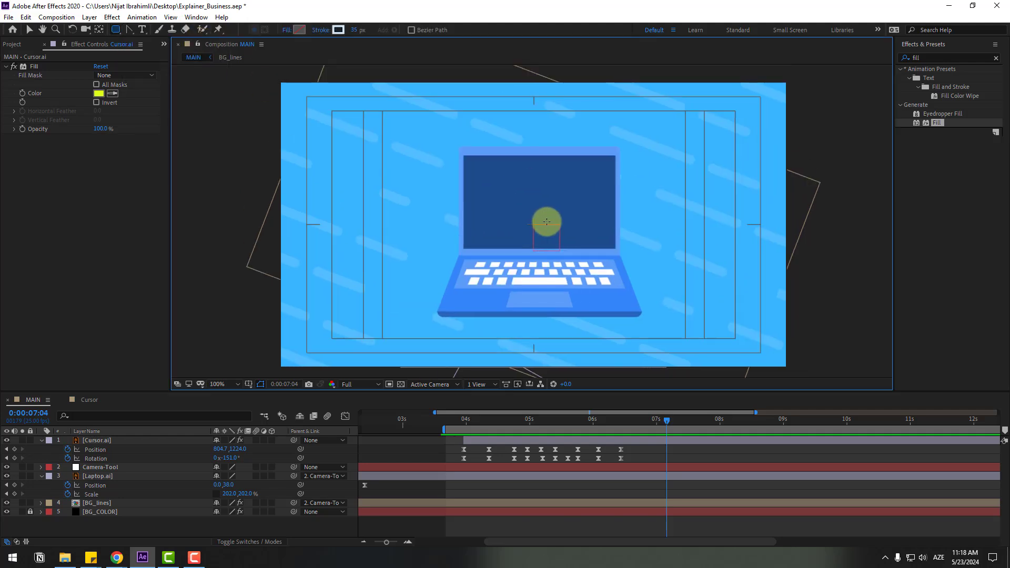
drag(451, 154, 666, 210)
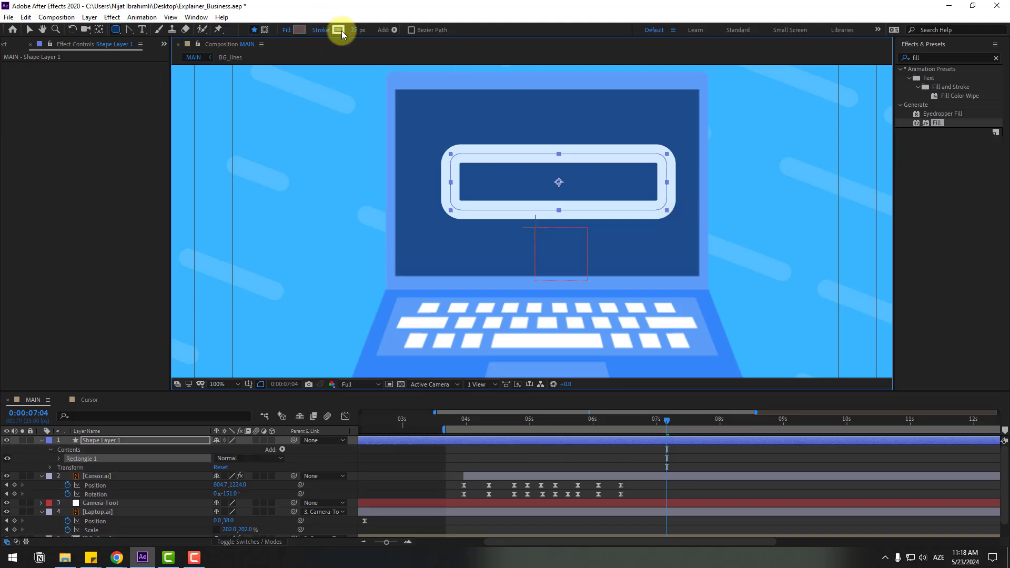
drag(354, 32, 335, 30)
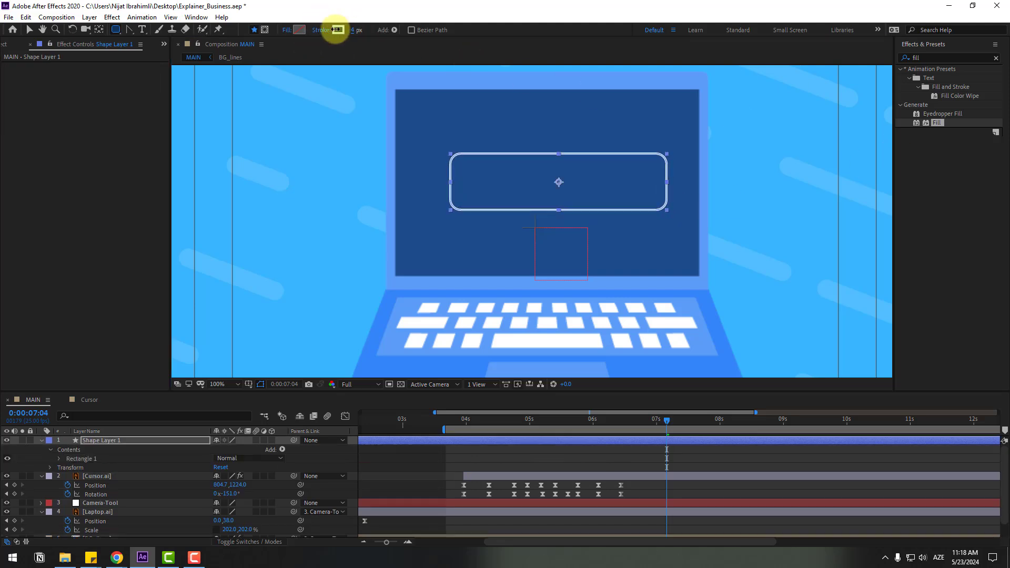
- Fill the rounded rectangle with near-white FCFCFC and nudge it slightly up and left to center it across the laptop screen
click(298, 31)
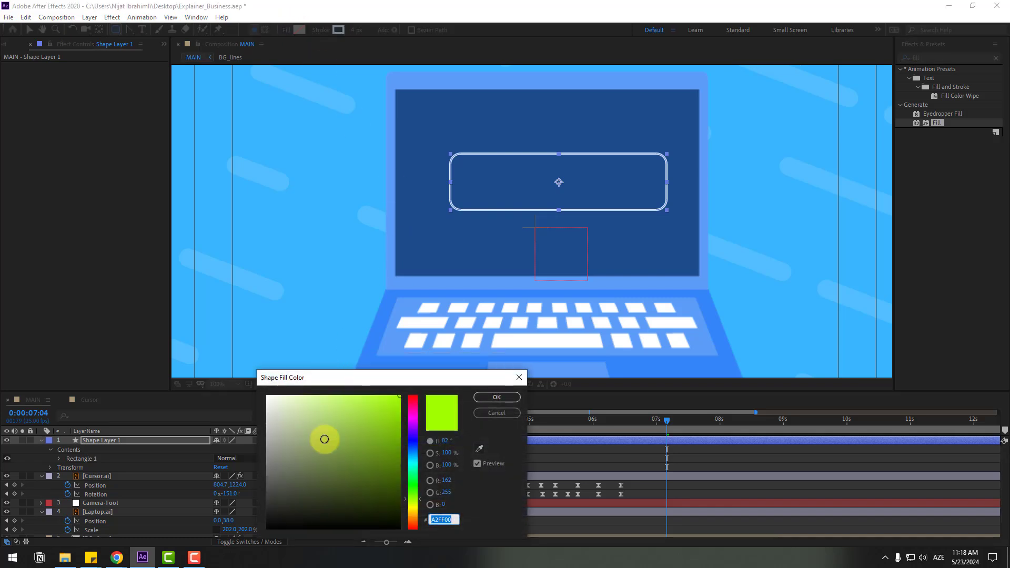
click(275, 407)
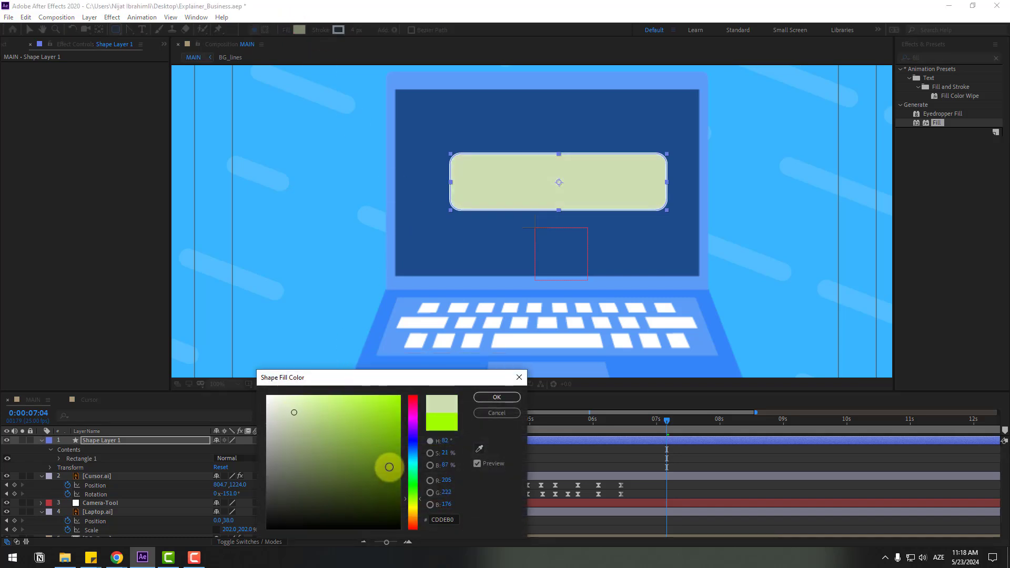
click(267, 397)
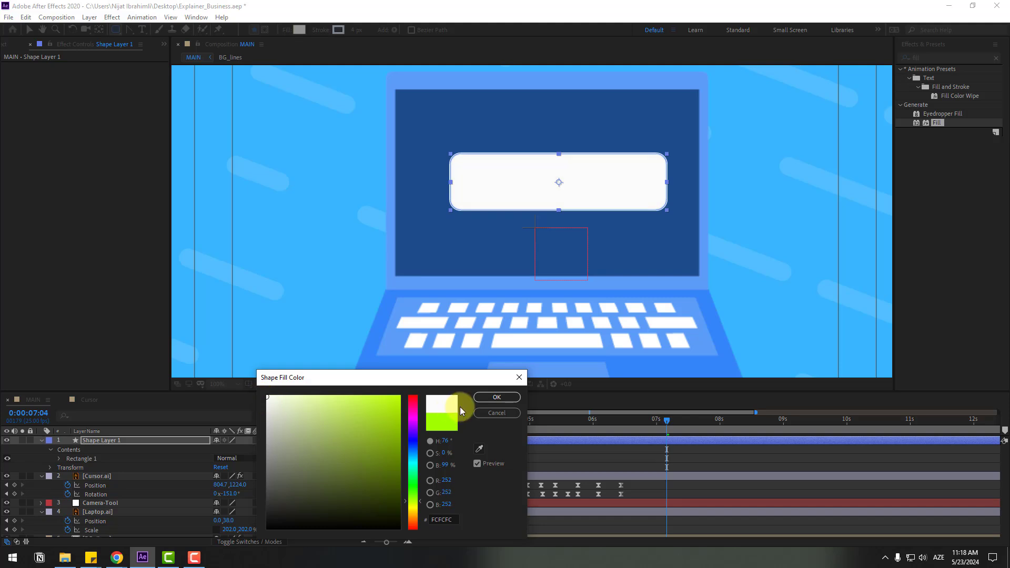
click(480, 401)
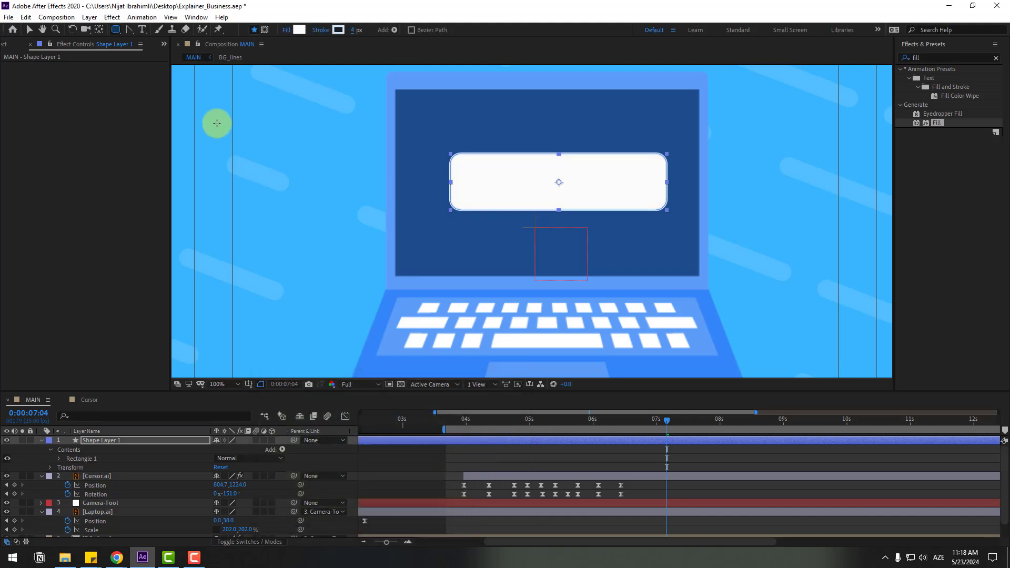
click(29, 30)
drag(582, 187, 575, 184)
- Trim Shape Layer 1 to start at 0:00:07:04 and expand its Rectangle Path 1 properties
click(88, 442)
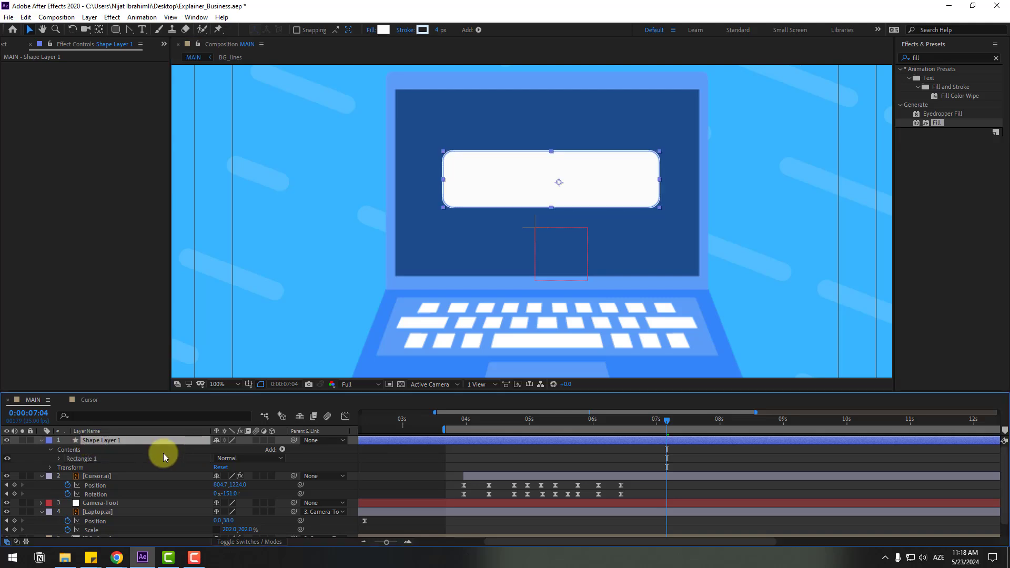
click(59, 459)
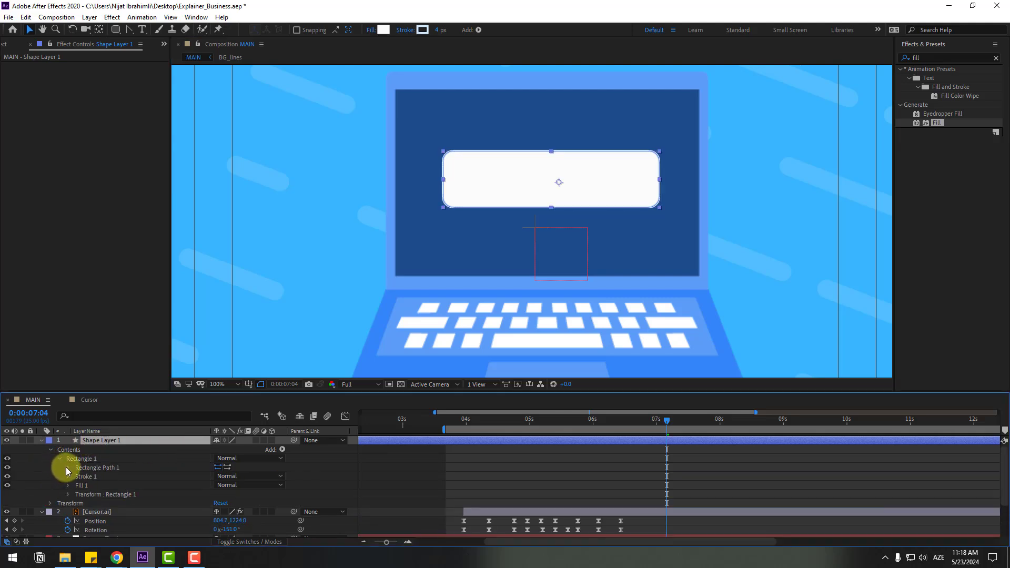
click(67, 468)
drag(367, 447, 824, 446)
key(ctrl+s)
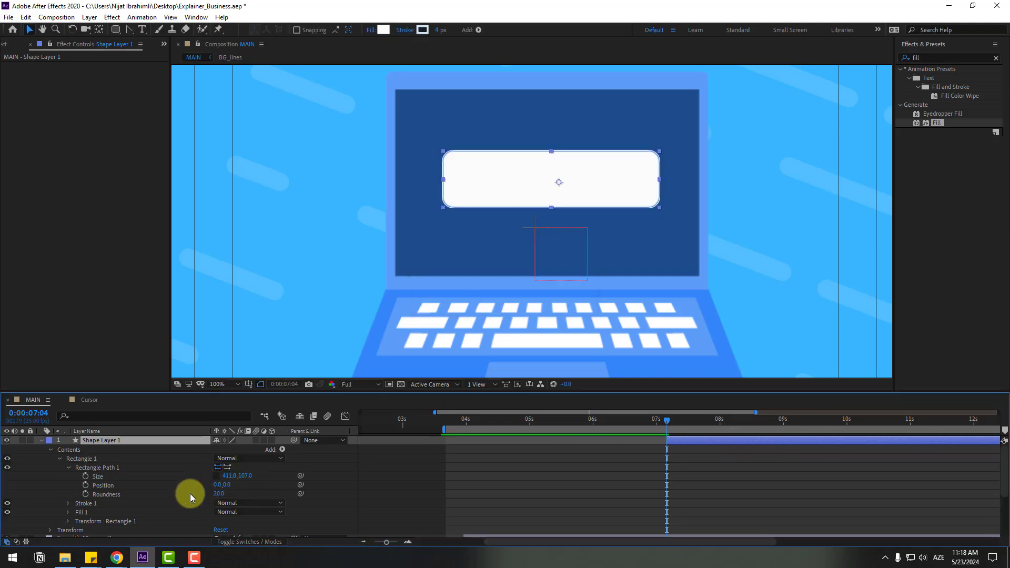
- Keyframe Rectangle Path 1's Size from width 0 at 0:00:07:04 to its full width at about 0:00:08:11, keeping the height constant
click(86, 477)
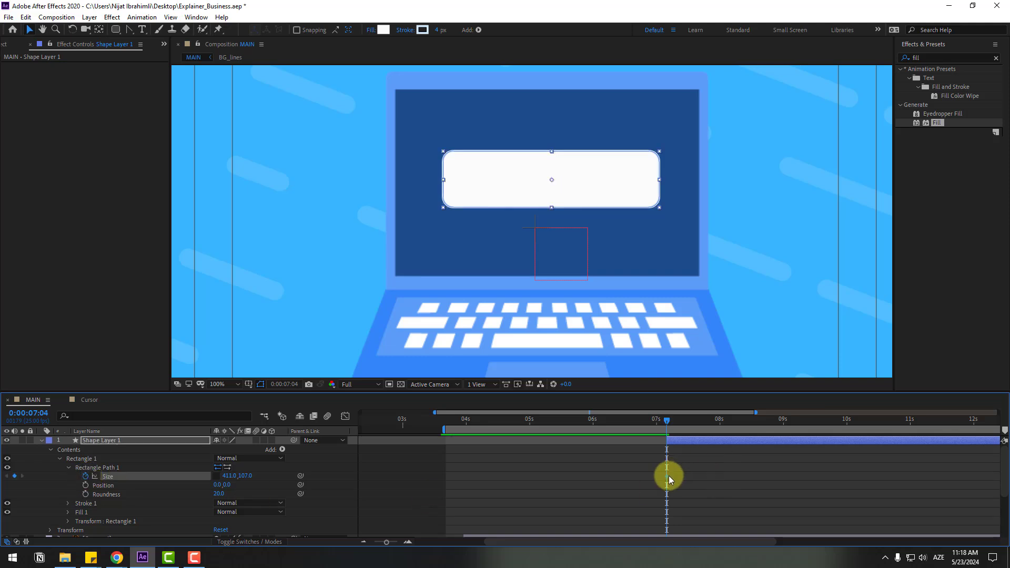
mouse_move(229, 482)
mouse_down()
mouse_move(243, 474)
mouse_move(226, 479)
mouse_up()
text(0)
key(Return)
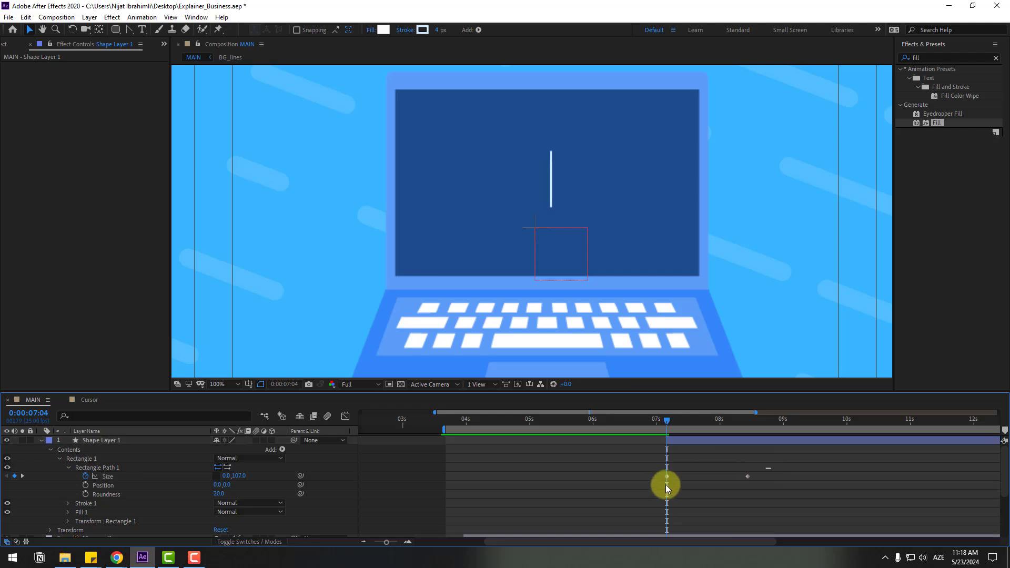
- Apply Easy Ease to the Size keyframes, sharpen their speed curve into a central peak, and preview from about 0:00:07:00
right_click(667, 475)
mouse_move(715, 469)
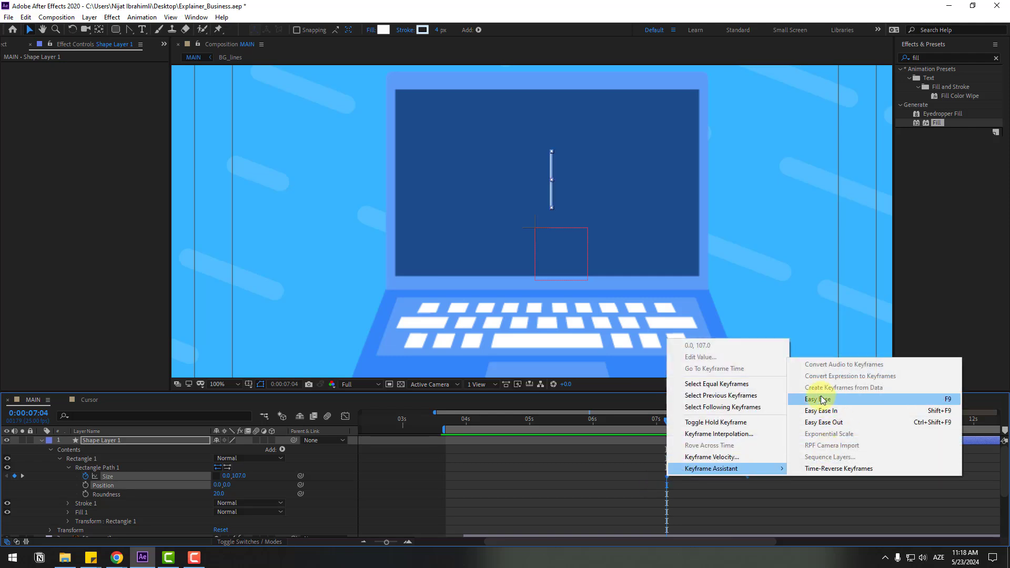
click(823, 400)
click(348, 417)
drag(691, 492, 663, 528)
drag(735, 518, 691, 517)
drag(444, 428, 653, 430)
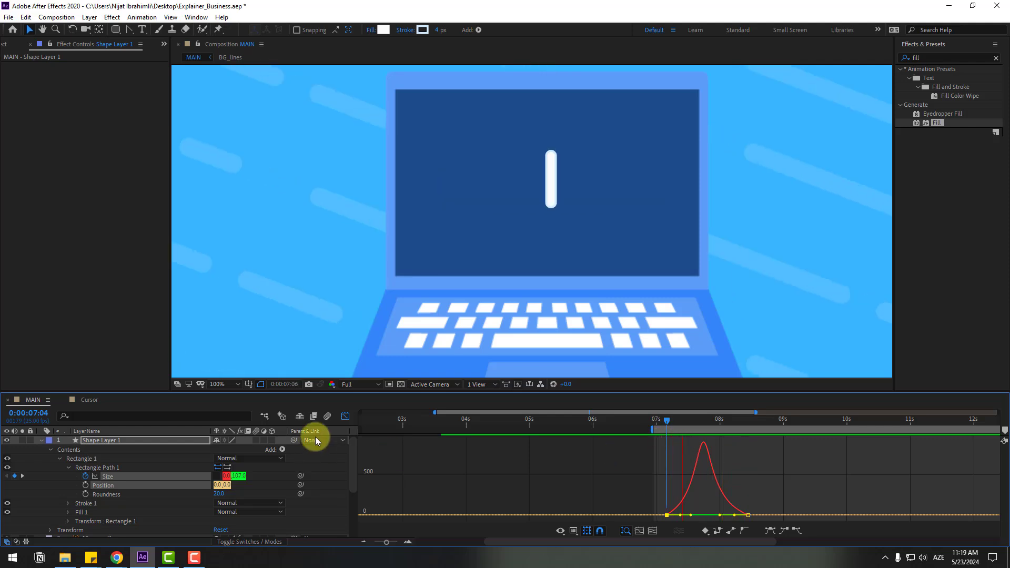
key(space)
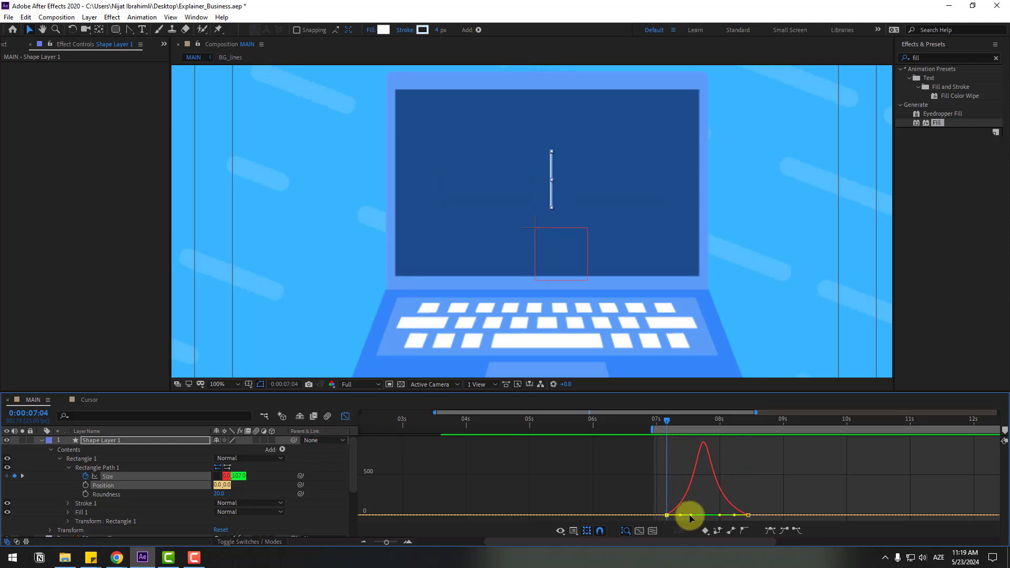
- Move the Size speed curve's peak earlier so the rectangle opens quickly and settles slowly, and preview
drag(687, 517, 712, 515)
key(space)
key(space)
key(space)
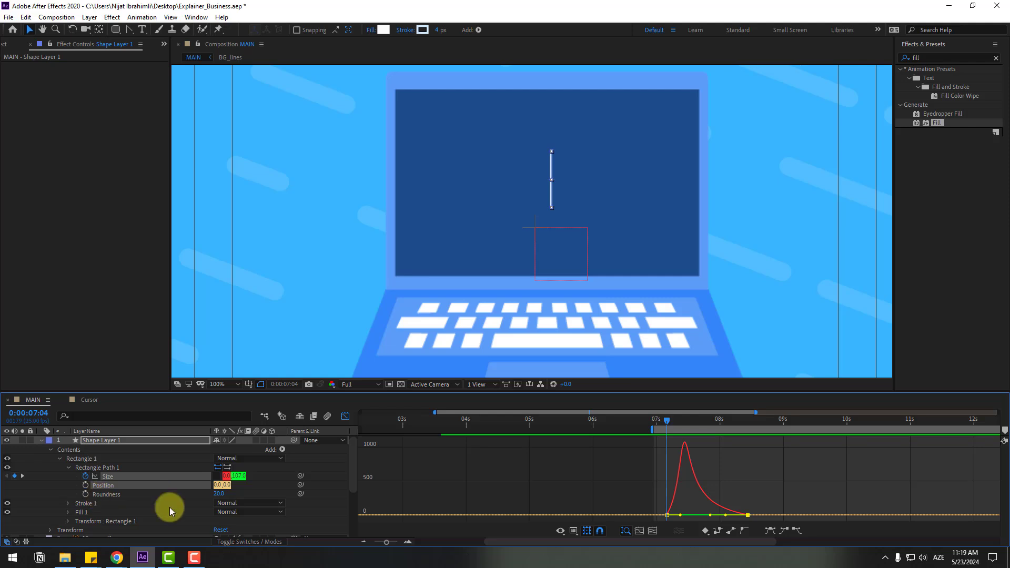
- Set Rectangle Path 1's Roundness to 72, preview the pill shape, and return from the speed graph to the keyframes
drag(706, 419, 771, 421)
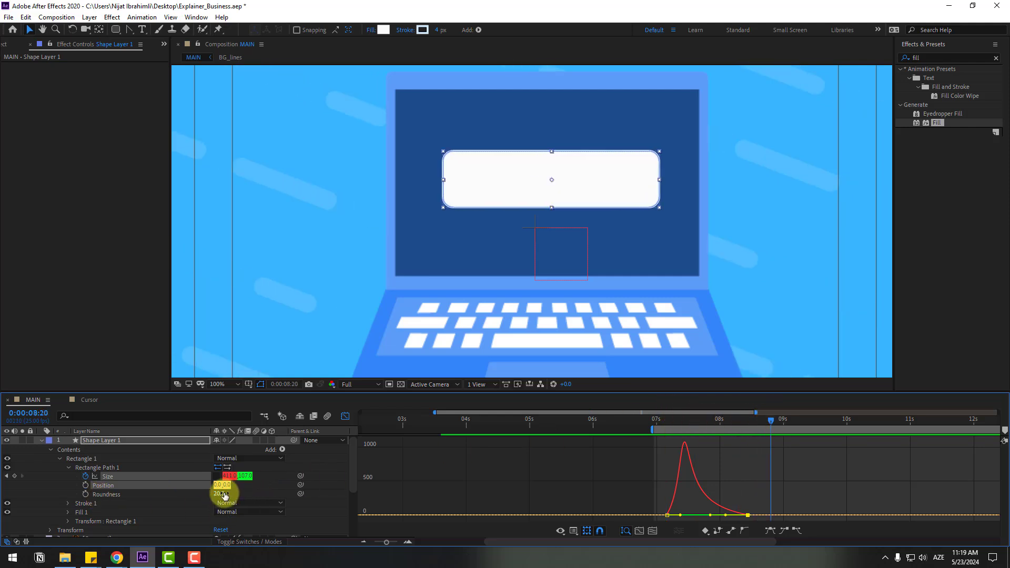
drag(221, 494, 239, 493)
key(space)
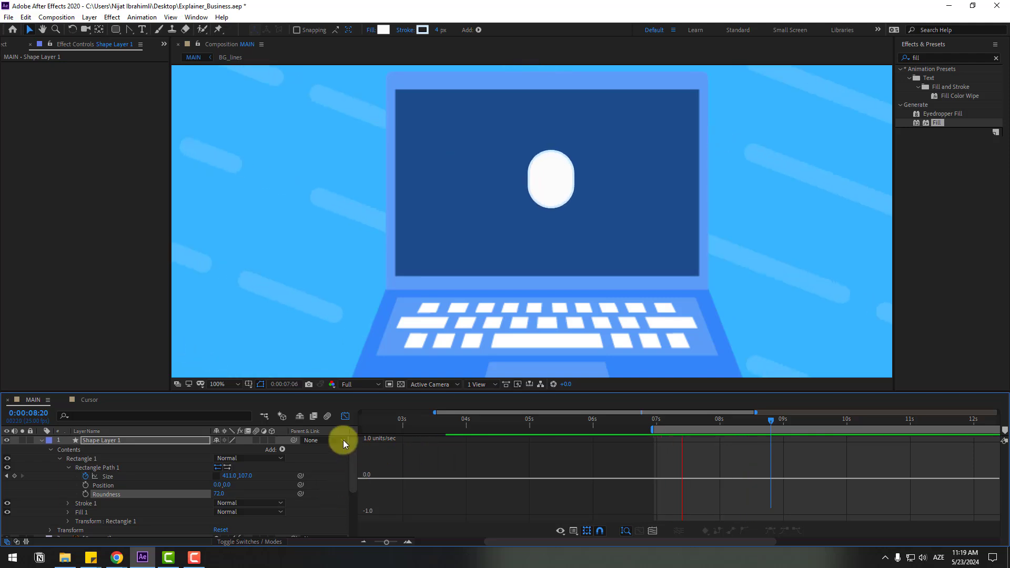
key(space)
click(345, 416)
click(576, 475)
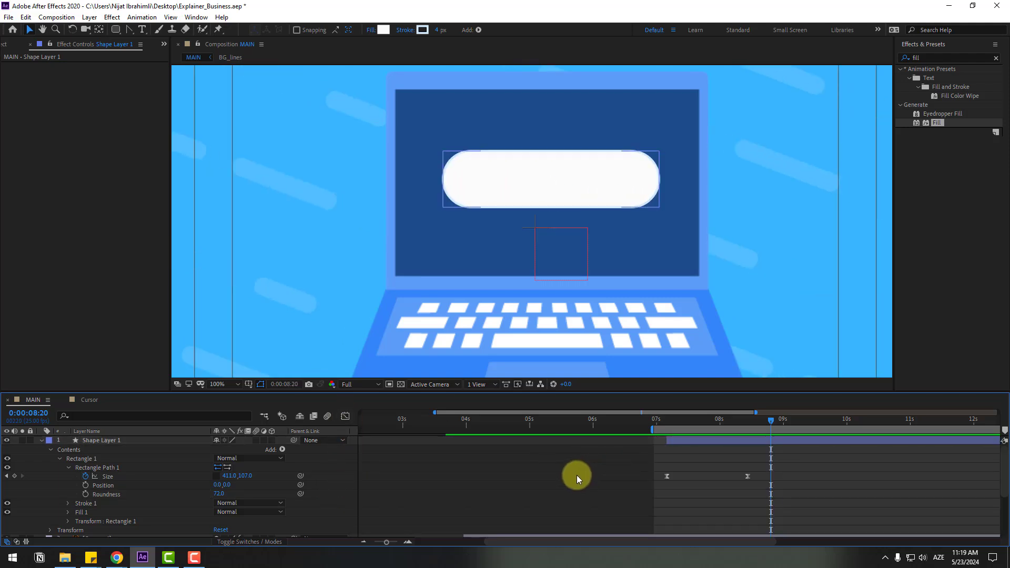
- Collapse Shape Layer 1's properties and parent the layer to Laptop.ai
key(minus)
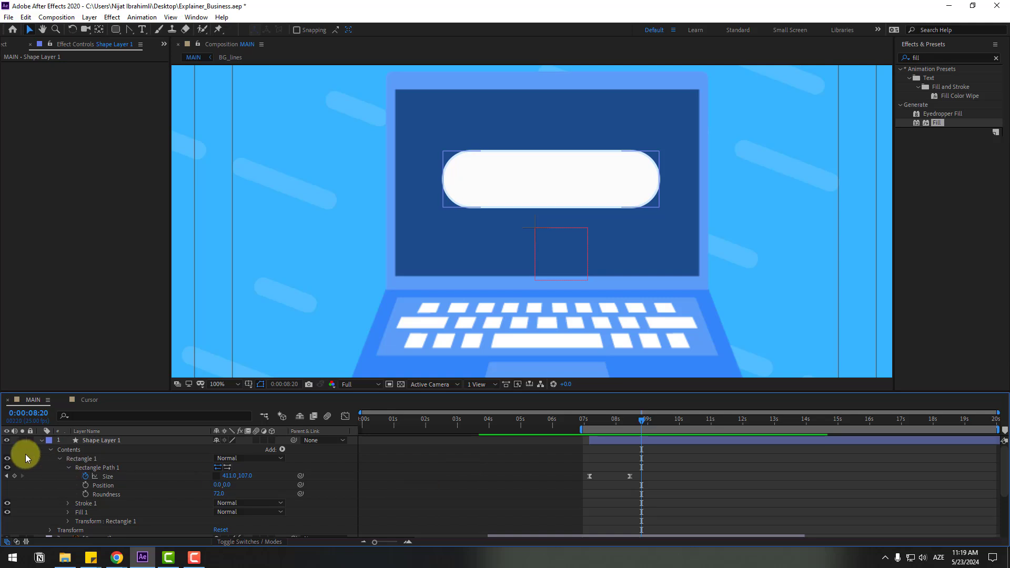
click(41, 441)
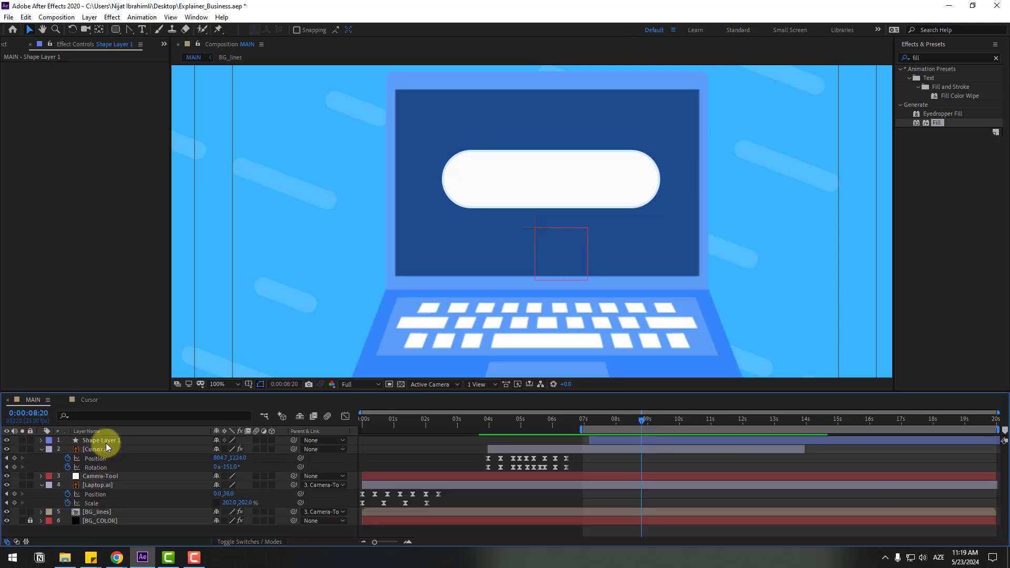
click(105, 442)
drag(294, 441, 100, 485)
- Shift Shape Layer 1 earlier to start at about 0:00:01:07, extend the work area back to the composition's start, and preview
drag(590, 441, 467, 440)
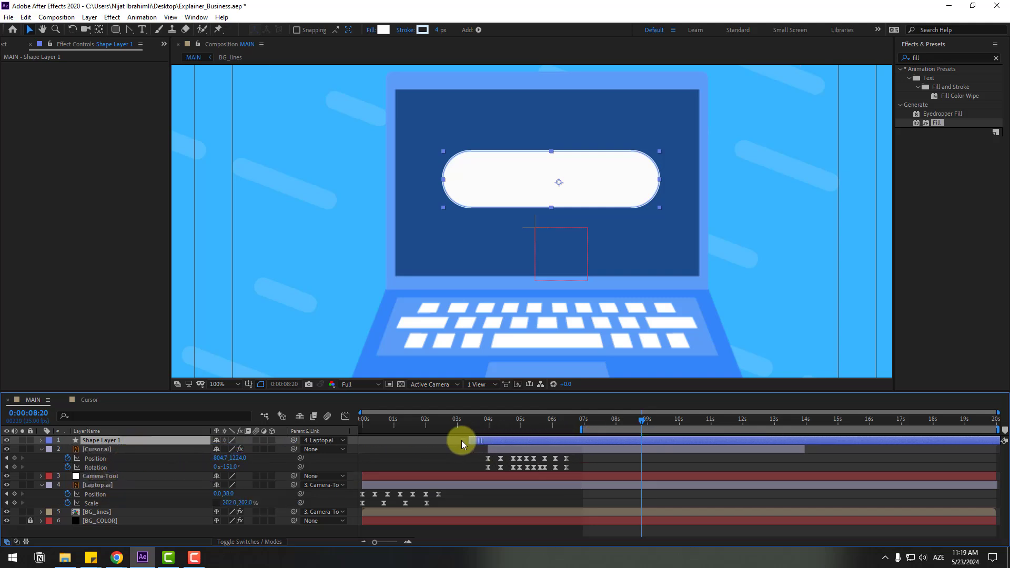
drag(354, 424, 430, 425)
scroll(495, 288, down, 1)
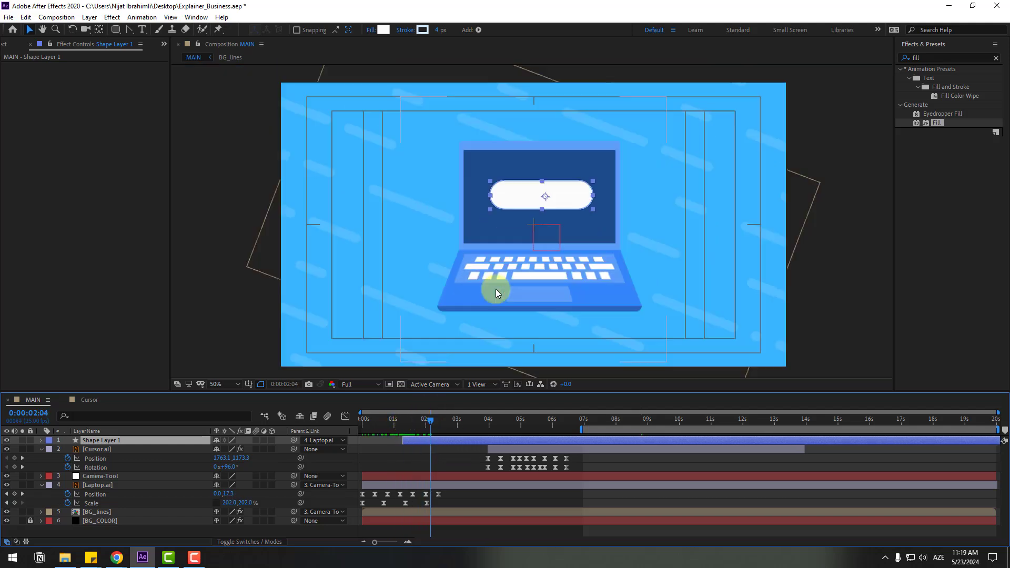
drag(593, 429, 259, 417)
key(space)
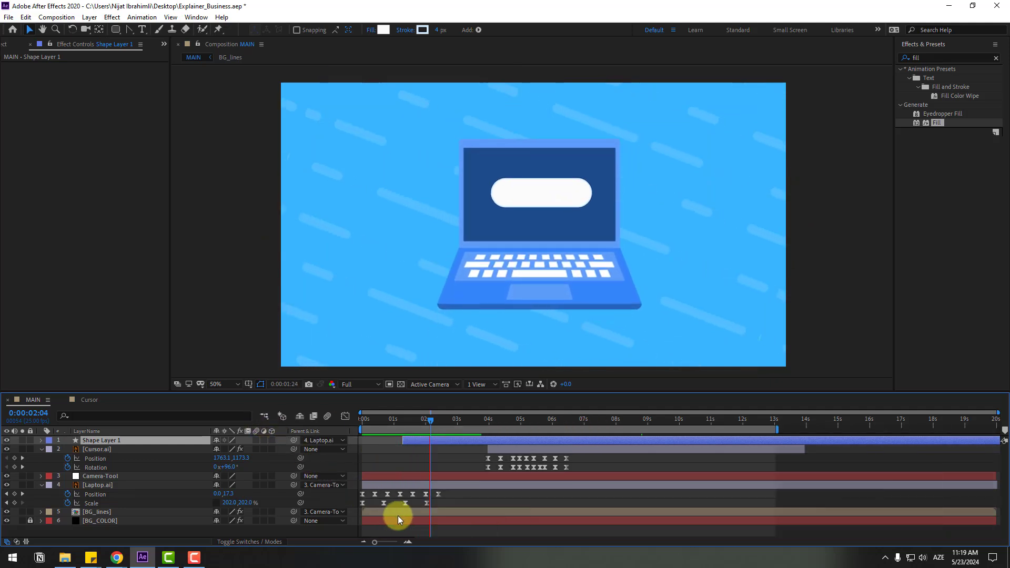
key(space)
- Shift Shape Layer 1 further back to start at about 0:00:00:12 and check its timing against the laptop's bounce
drag(421, 441, 399, 437)
key(space)
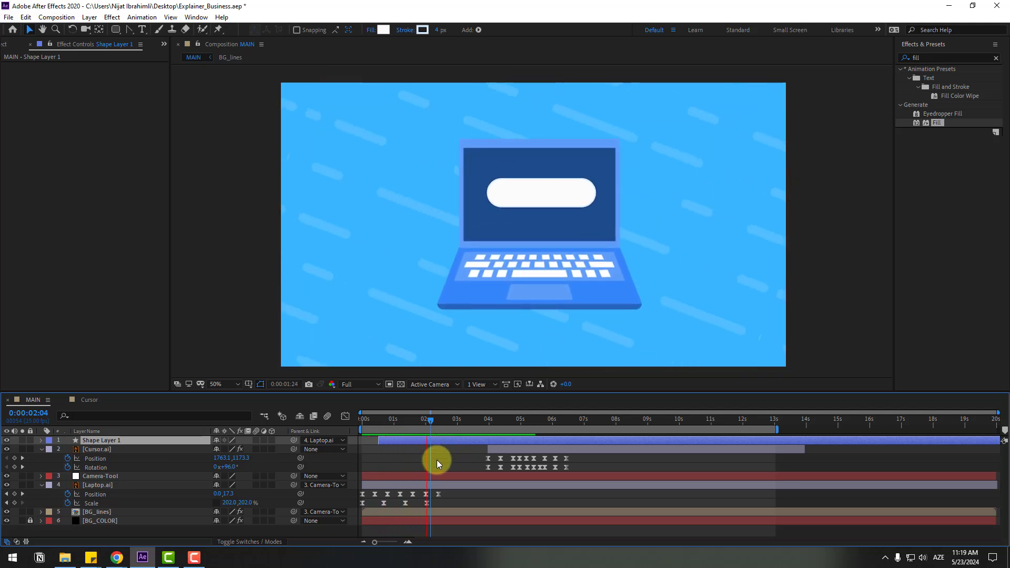
click(399, 418)
drag(399, 418, 434, 419)
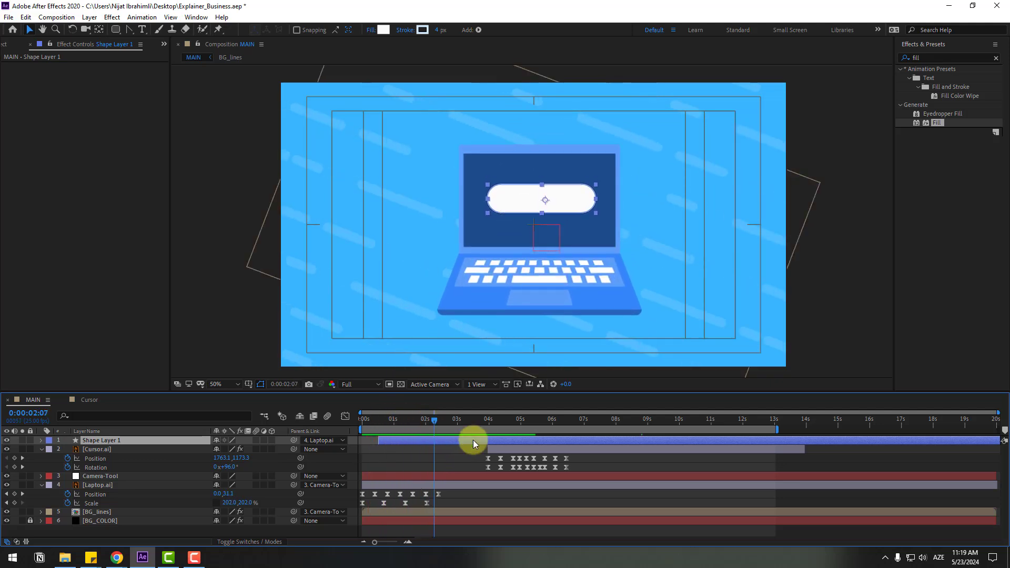
- Place Cursor.ai above Shape Layer 1, shift it earlier to start at about 0:00:01:17, and preview
click(98, 450)
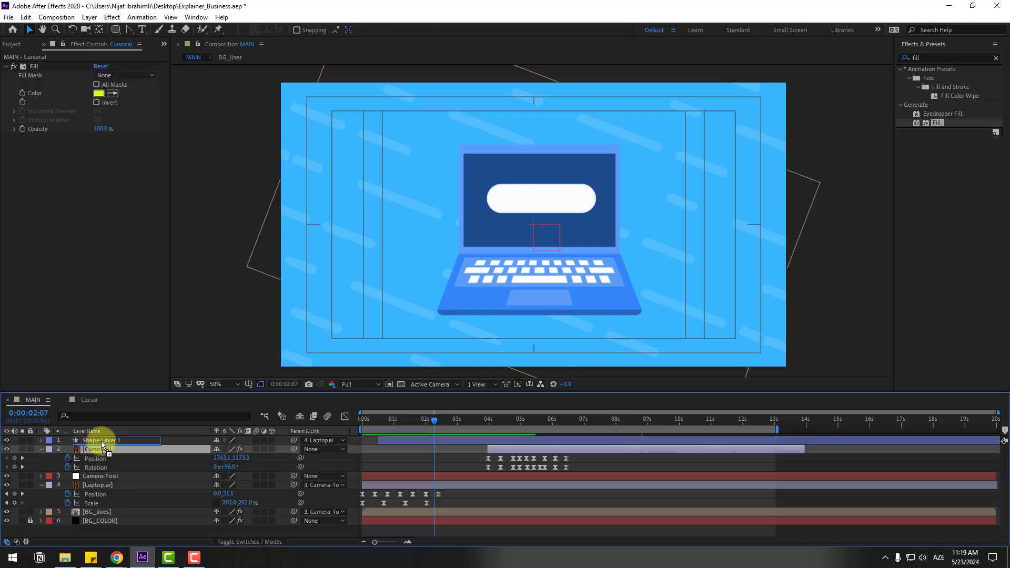
drag(106, 441, 106, 437)
drag(500, 440, 429, 440)
key(space)
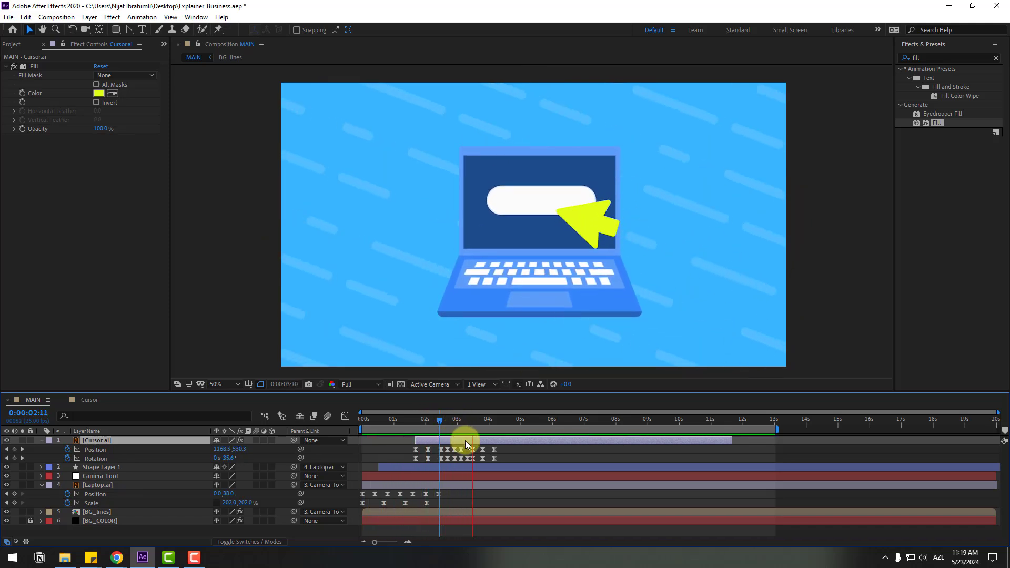
key(space)
- Move the white pill shape lower on the laptop screen at 0:00:03:10 so the cursor tip meets it, and preview
scroll(527, 233, up, 2)
drag(412, 419, 470, 420)
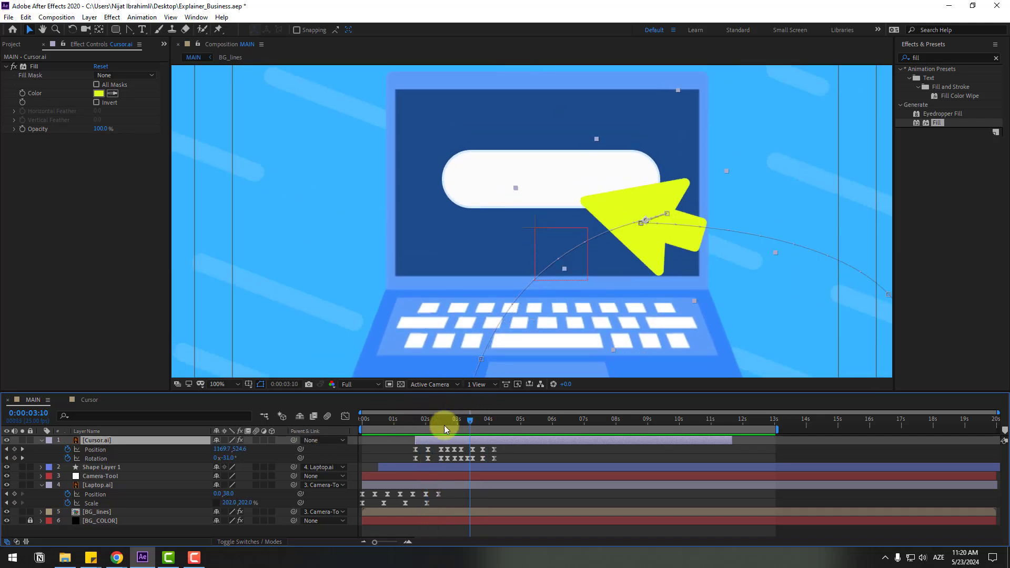
click(106, 469)
drag(578, 189, 577, 210)
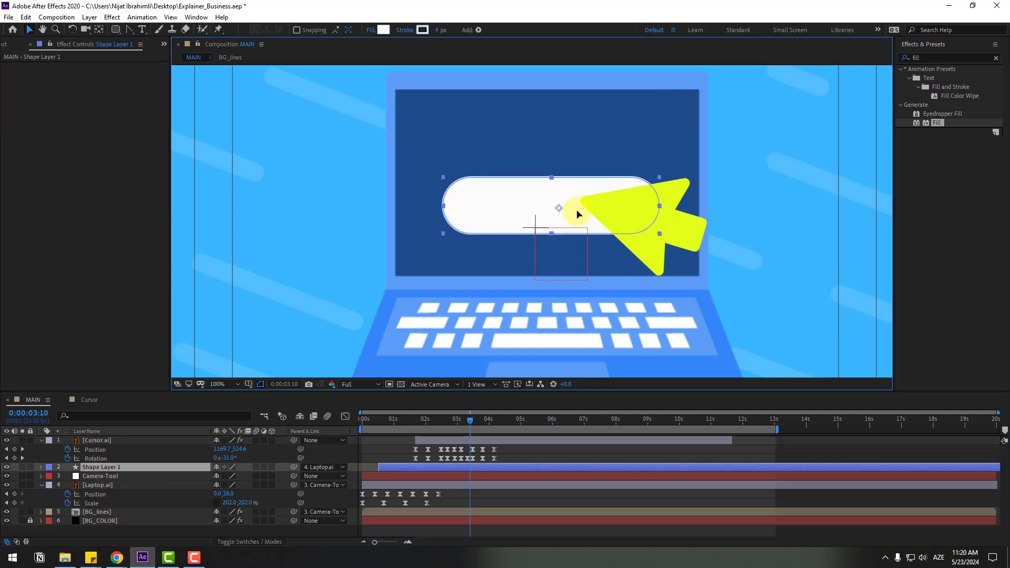
key(space)
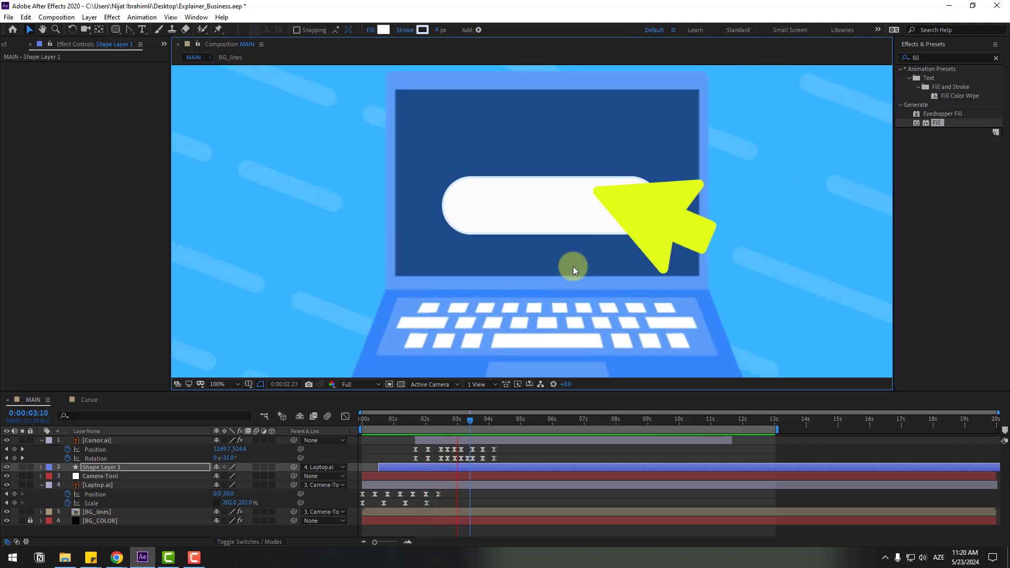
- Shift Cursor.ai's Position and Rotation keyframes after 0:00:02:12 about five frames earlier to begin at 0:00:02:12, and preview from 0:00:01:11
drag(423, 420, 442, 421)
key(equal)
key(equal)
key(equal)
key(minus)
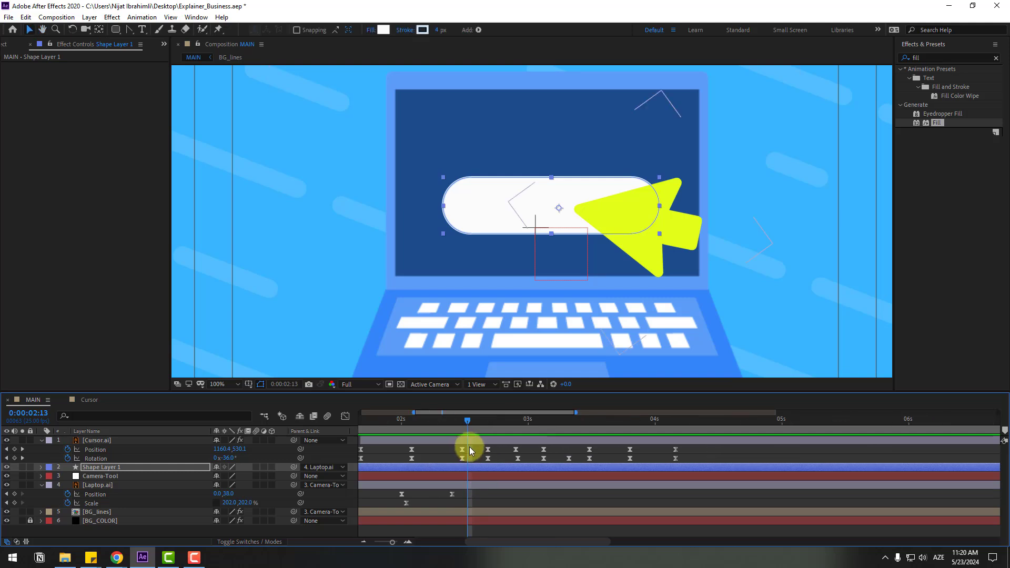
key(minus)
click(458, 421)
click(461, 438)
mouse_move(459, 421)
mouse_down()
mouse_move(481, 421)
mouse_move(465, 420)
mouse_up()
drag(579, 450, 479, 458)
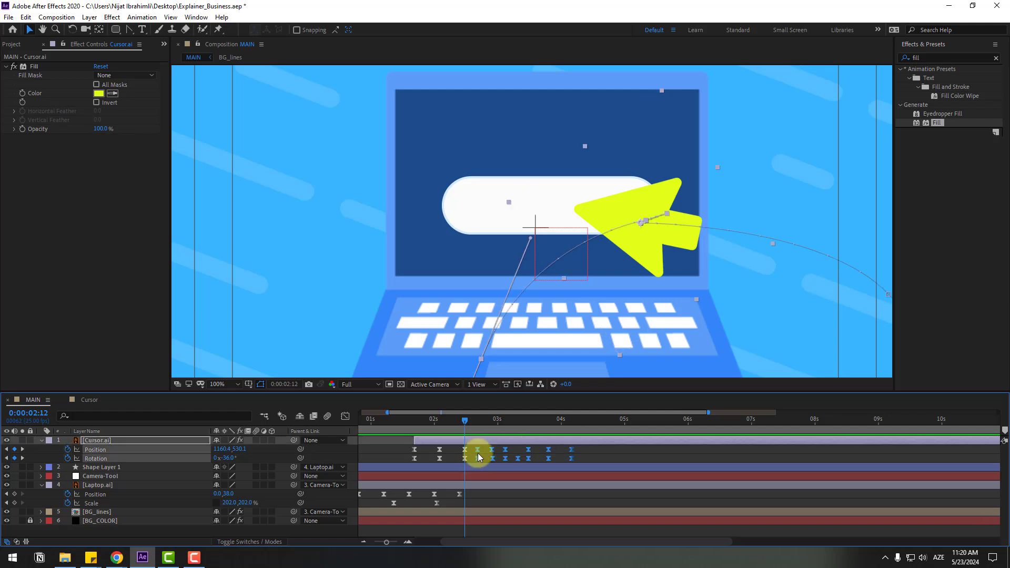
click(399, 421)
key(space)
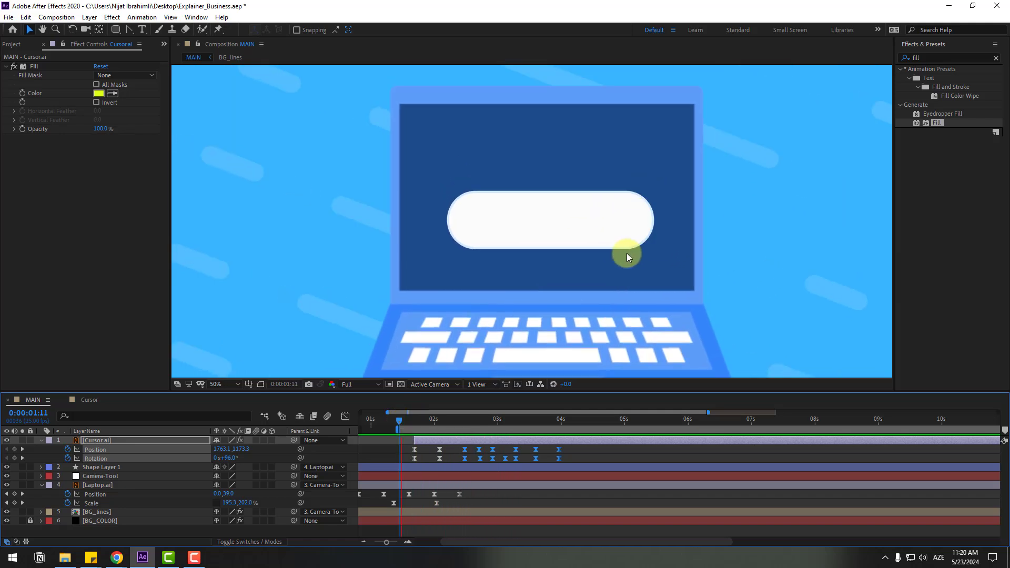
scroll(626, 252, down, 2)
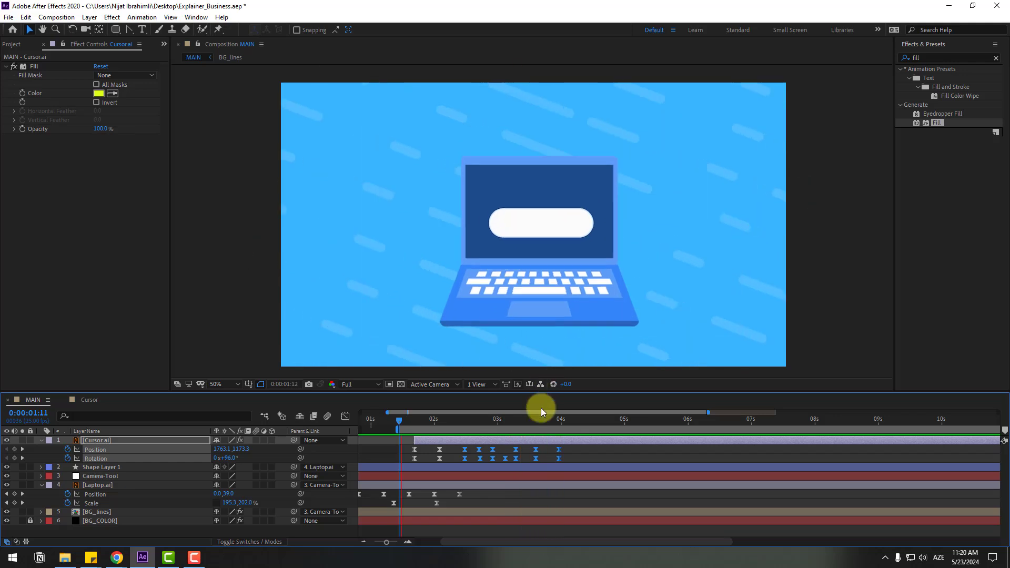
- Shift Cursor.ai's final exit Position and Rotation keyframes about four frames earlier to begin at about 0:00:03:03, and preview
drag(507, 418, 520, 432)
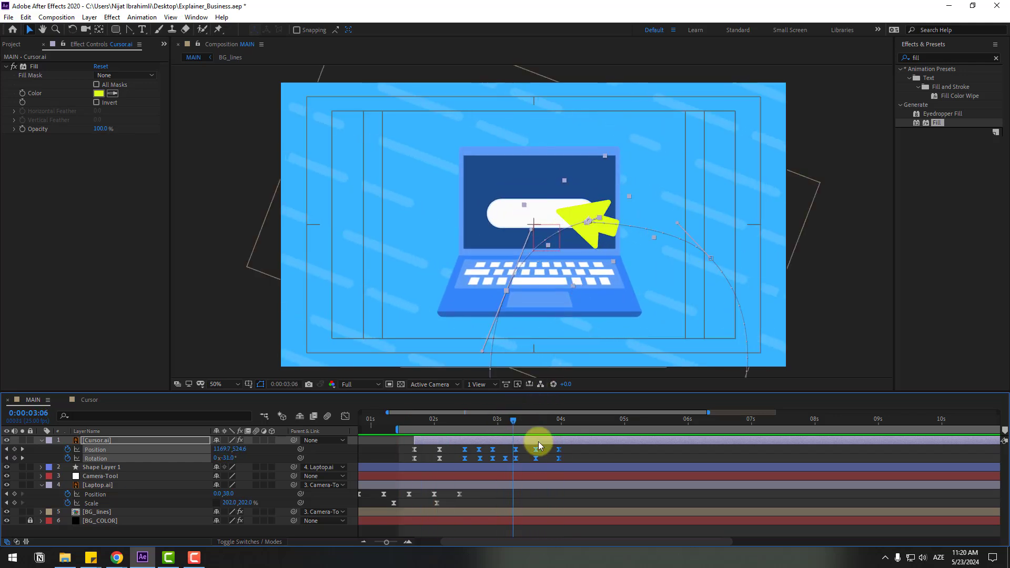
drag(573, 456, 513, 463)
click(494, 425)
drag(494, 426, 509, 451)
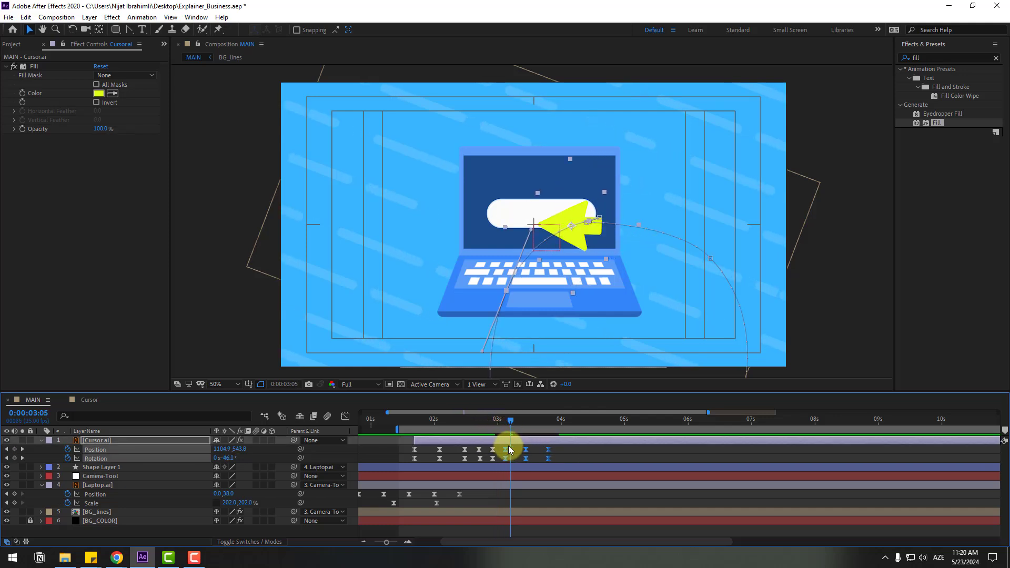
key(space)
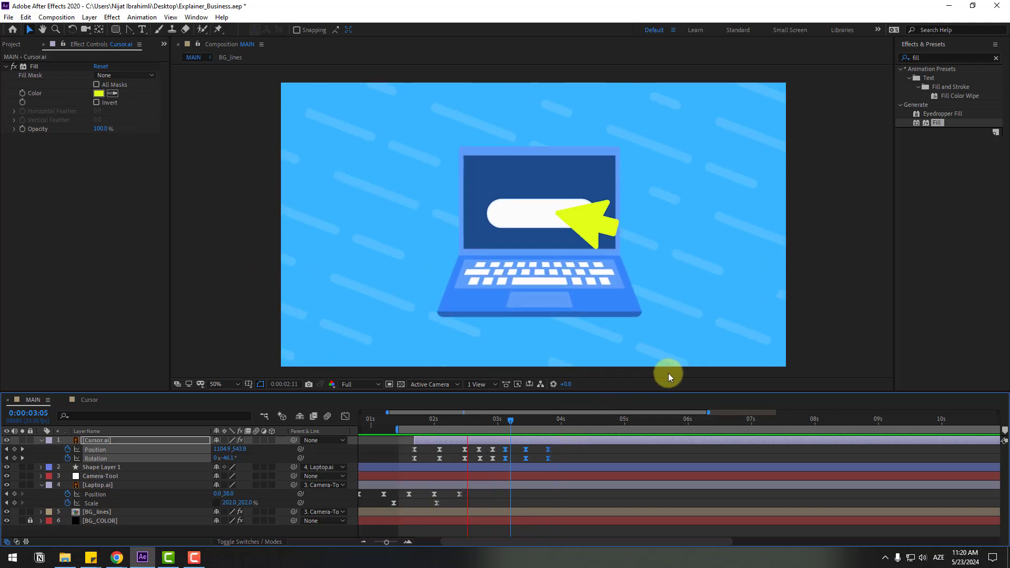
- Stop the preview at 0:00:02:22 and rename Shape Layer 1 as button
key(space)
drag(511, 420, 489, 422)
click(97, 491)
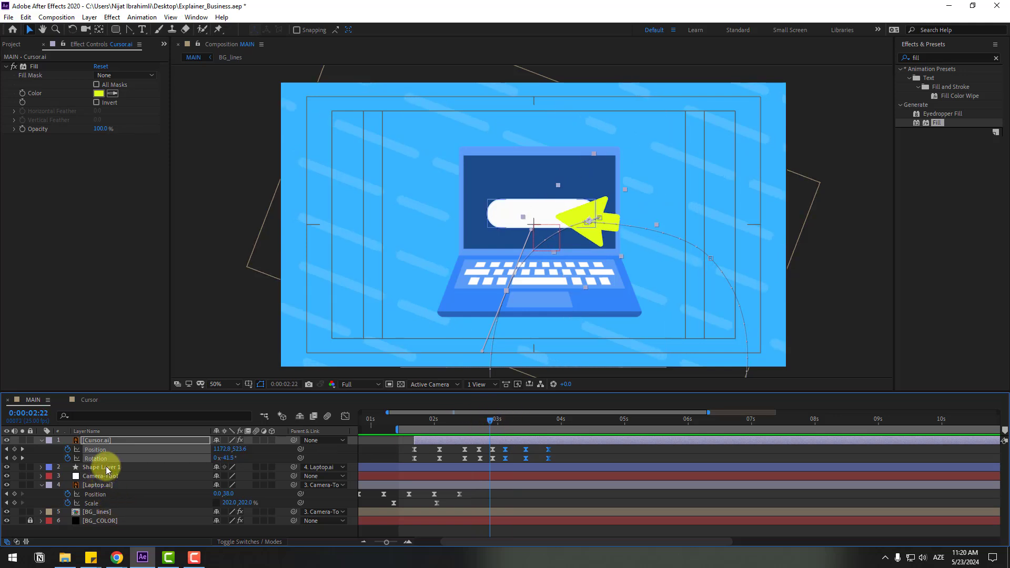
click(107, 470)
text(button)
key(Return)
- Keyframe the button's Scale at 49.5% at 0:00:02:22, 44.5% at 0:00:03:07, and paste the first keyframe at 0:00:03:17
key(s)
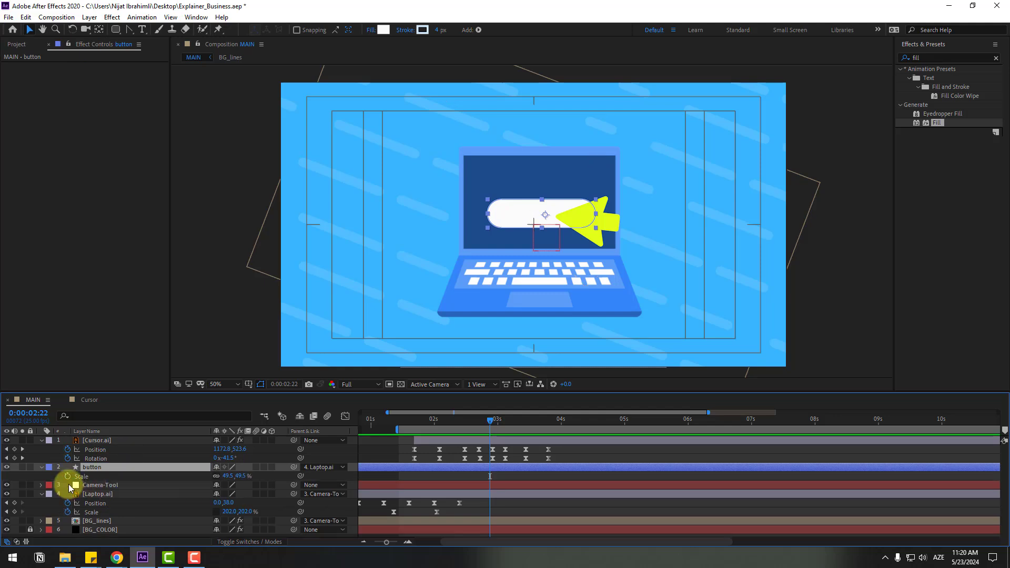
click(67, 476)
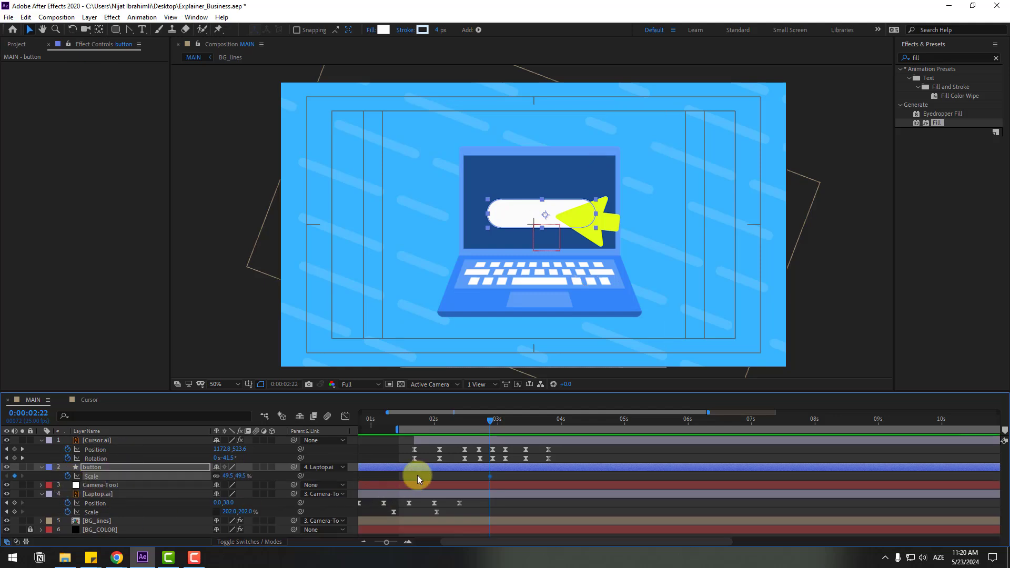
key(shift+Page_Down)
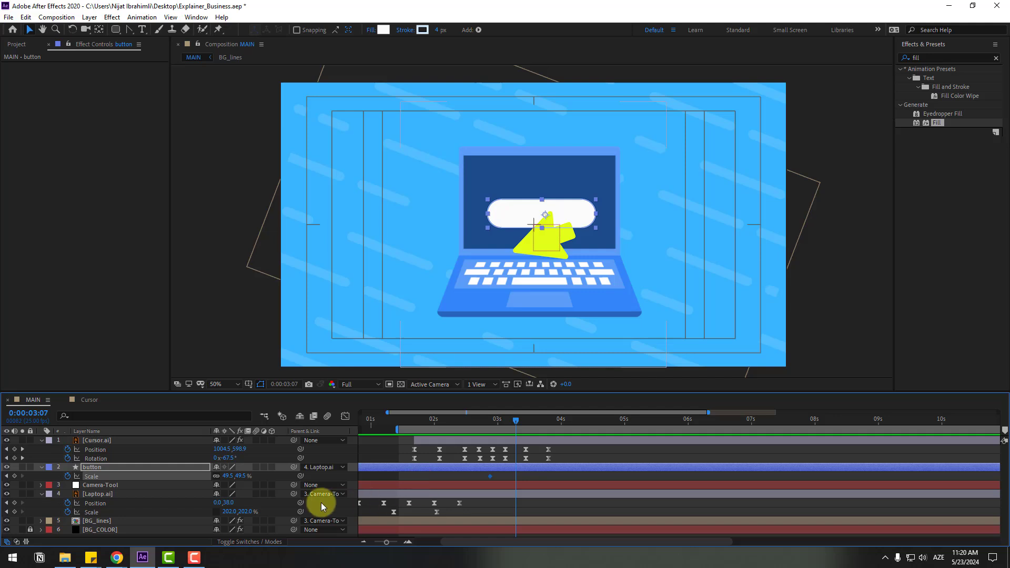
drag(228, 480, 225, 477)
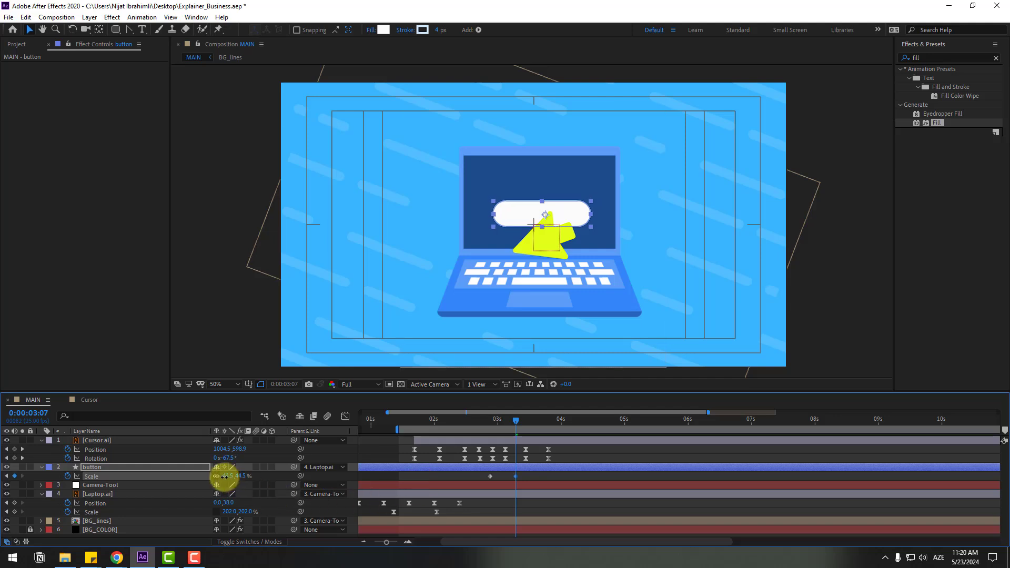
key(shift+Page_Down)
drag(502, 472, 479, 482)
key(ctrl+c)
key(ctrl+v)
- Apply Easy Ease to the button's Scale keyframes, compress them to end at about 0:00:03:10, and preview
drag(549, 473, 480, 485)
right_click(489, 477)
mouse_move(547, 469)
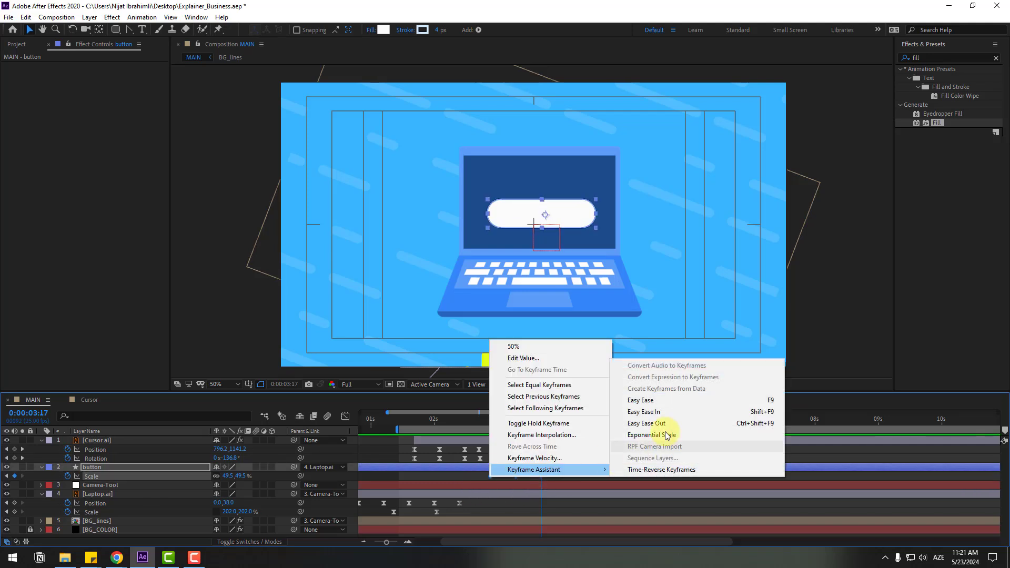
click(659, 403)
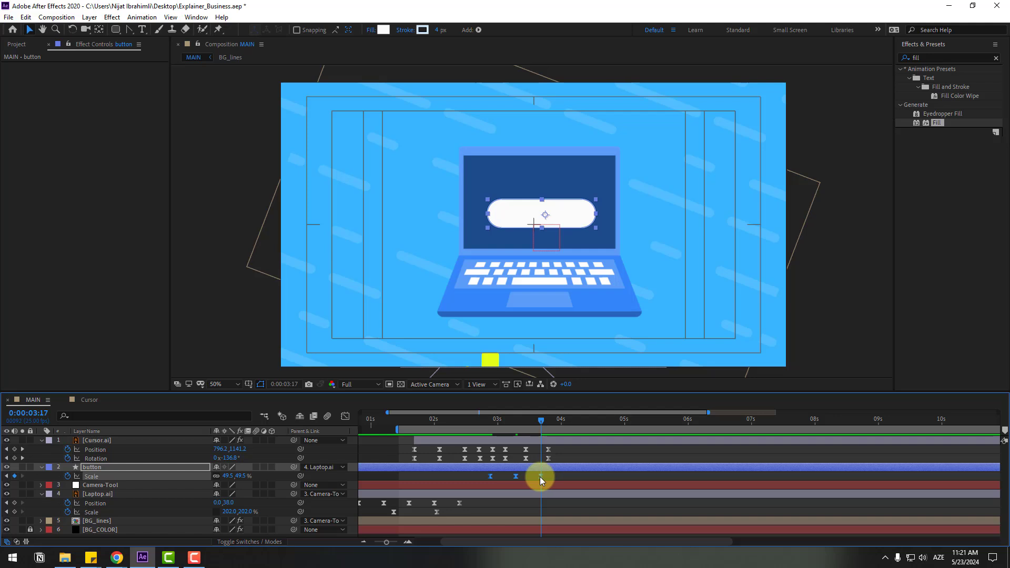
drag(525, 477, 521, 477)
mouse_move(474, 420)
mouse_down()
mouse_move(498, 420)
mouse_move(485, 420)
mouse_up()
key(space)
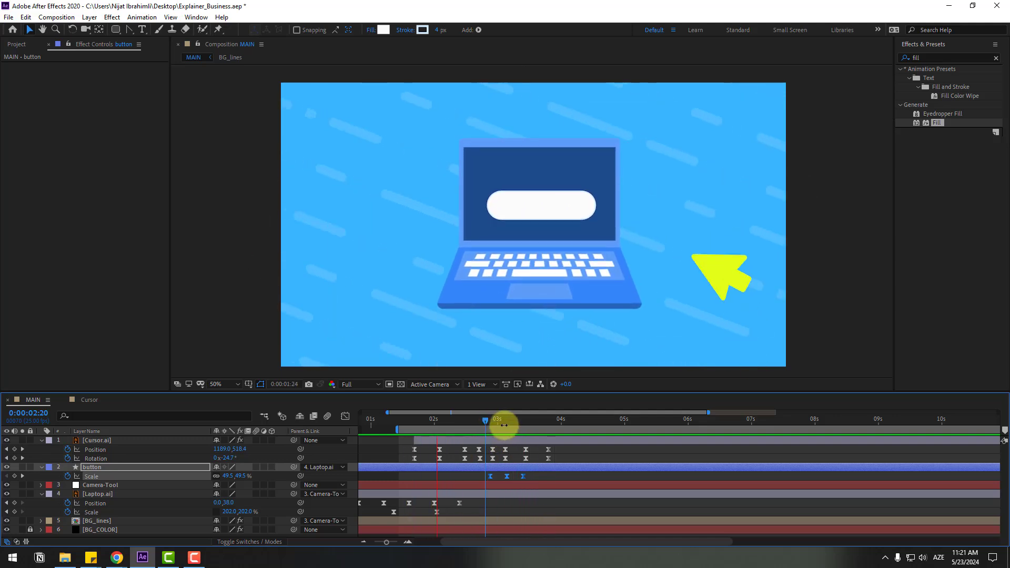
- Add a SEND text layer over the white button at 0:00:03:20
click(498, 421)
drag(498, 421, 548, 421)
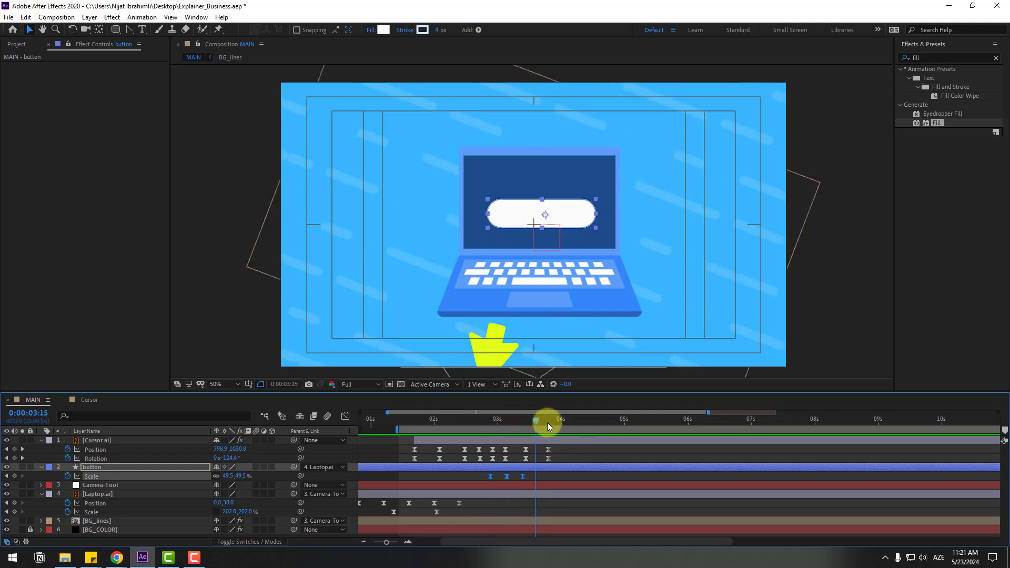
click(600, 453)
click(142, 30)
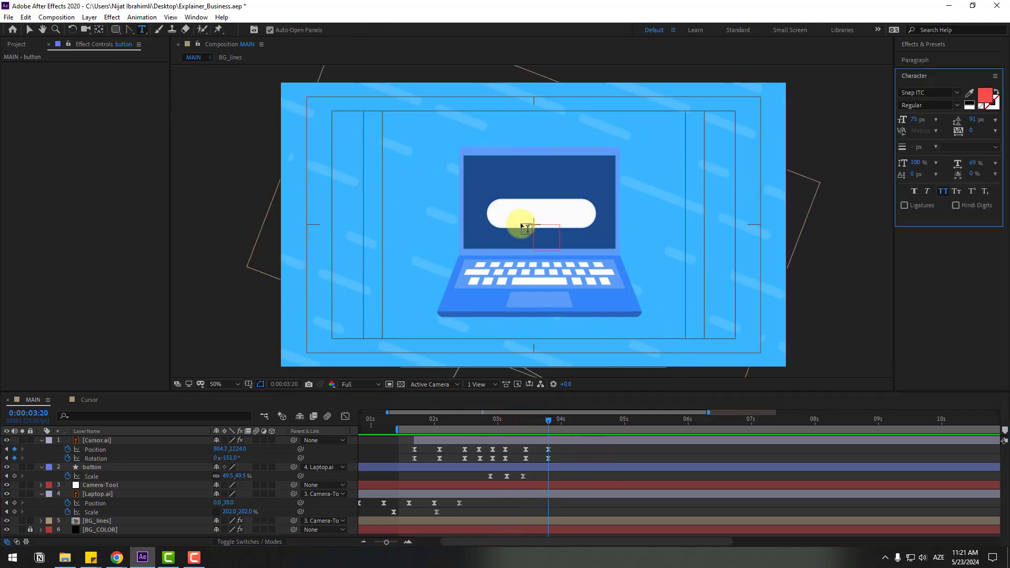
click(508, 220)
text(SEN)
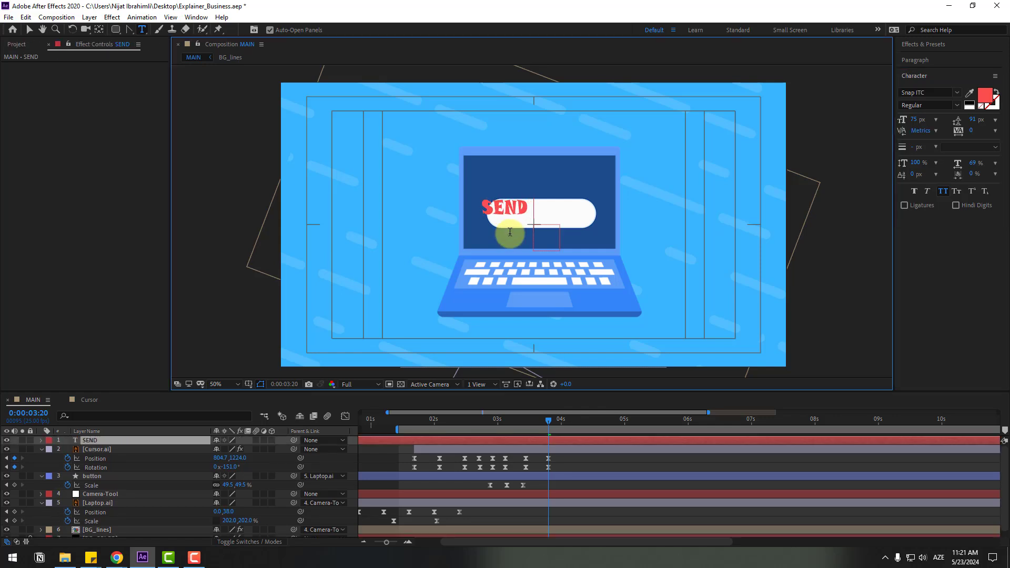
text(D)
key(BackSpace)
click(28, 30)
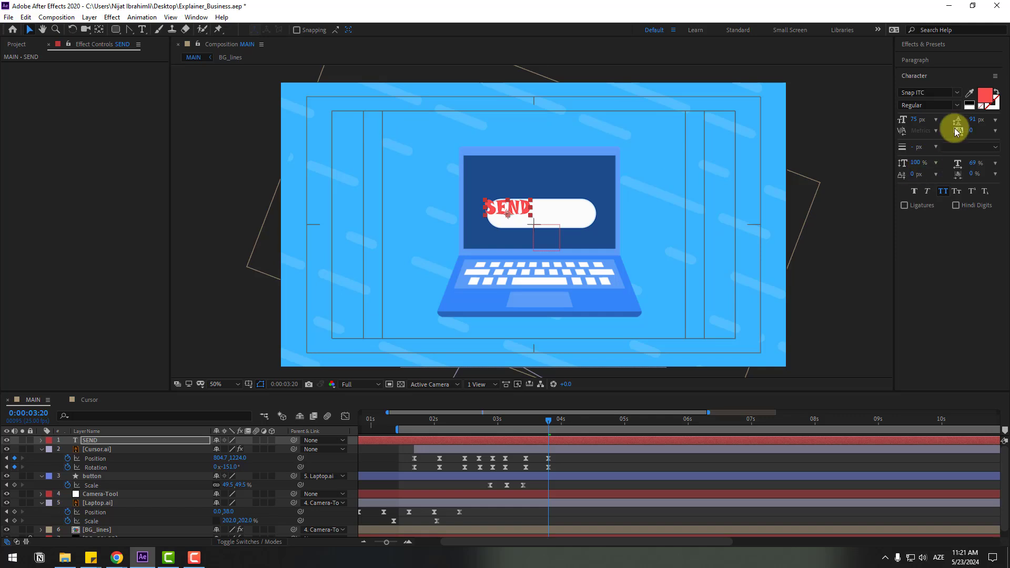
- Set the SEND text to Gabo Drive Condensed Bold at 92 px and center it on the white button
click(939, 90)
text(gabo)
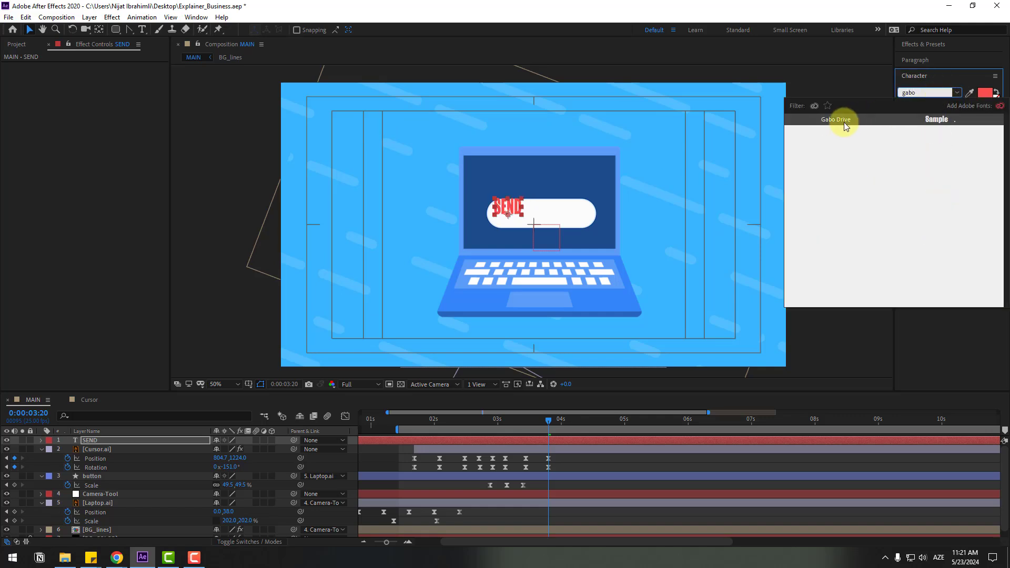
click(845, 124)
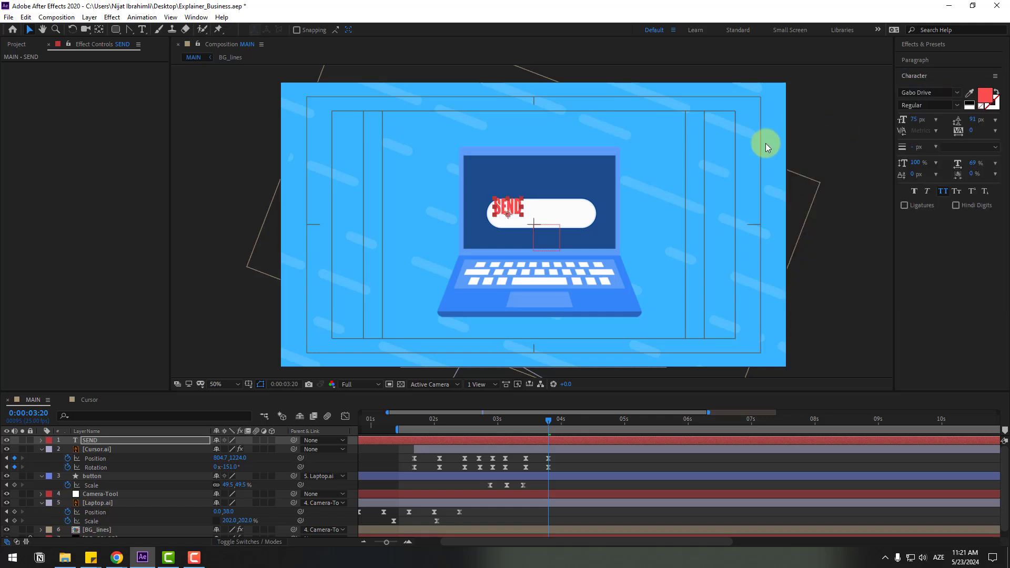
drag(921, 117, 894, 130)
drag(491, 209, 518, 215)
scroll(541, 225, up, 2)
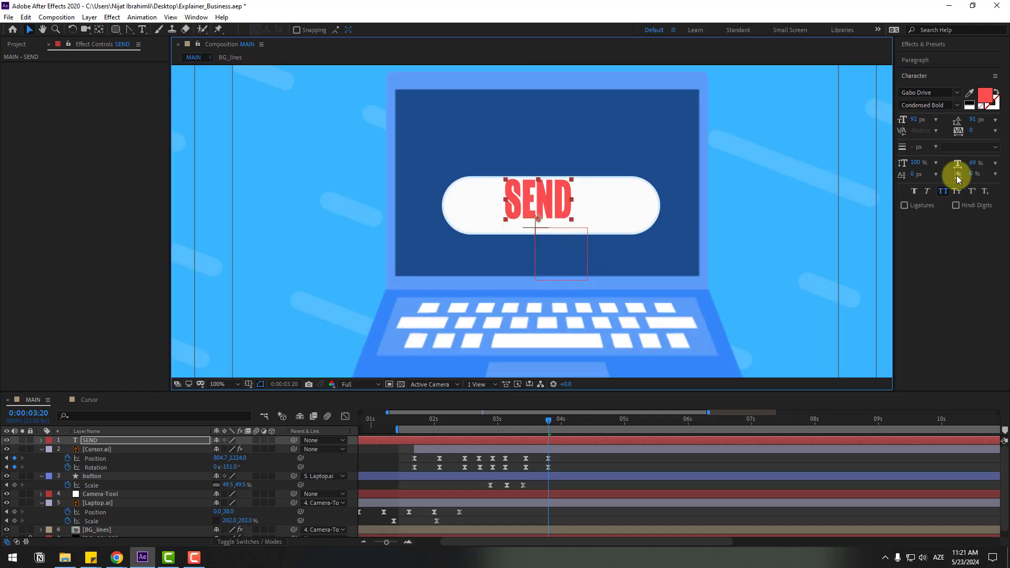
drag(551, 195, 567, 197)
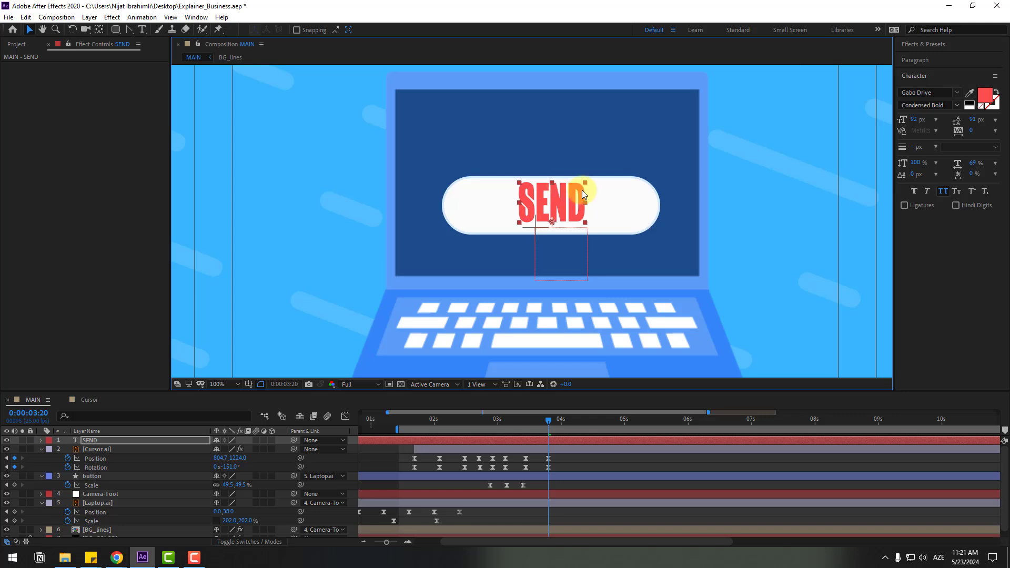
- Recolor the SEND text with the dark blue sampled from the laptop screen
click(972, 91)
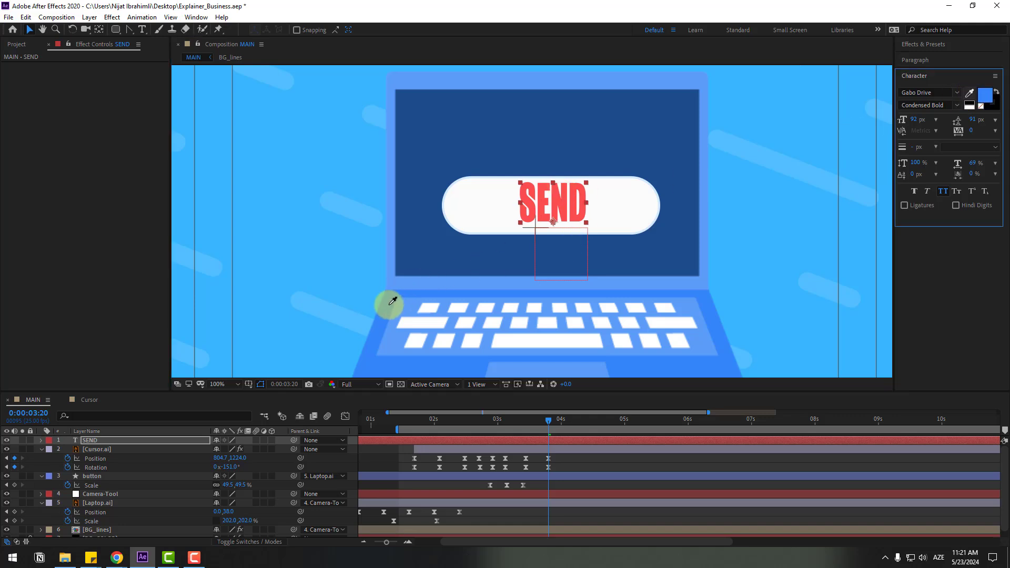
click(566, 219)
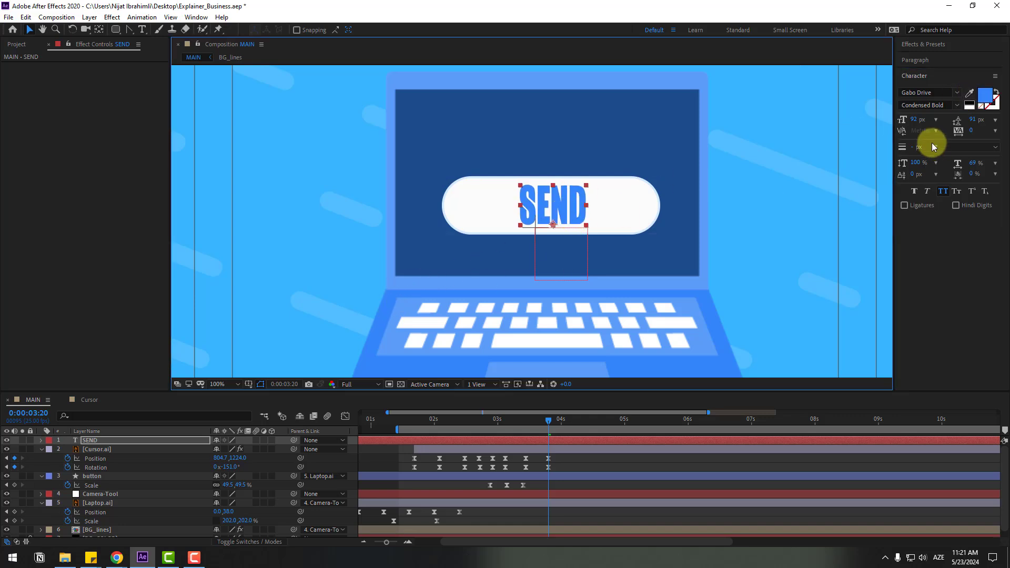
click(969, 94)
click(631, 141)
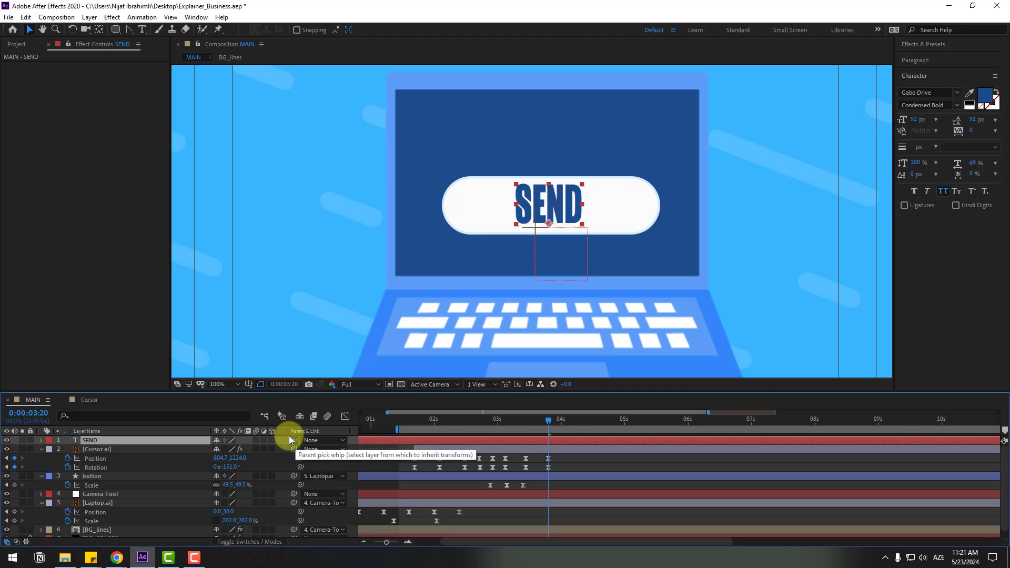
- Parent SEND to button, start it close to the button layer's start, and fit the composition in view at 0:00:03:08
drag(295, 441, 98, 476)
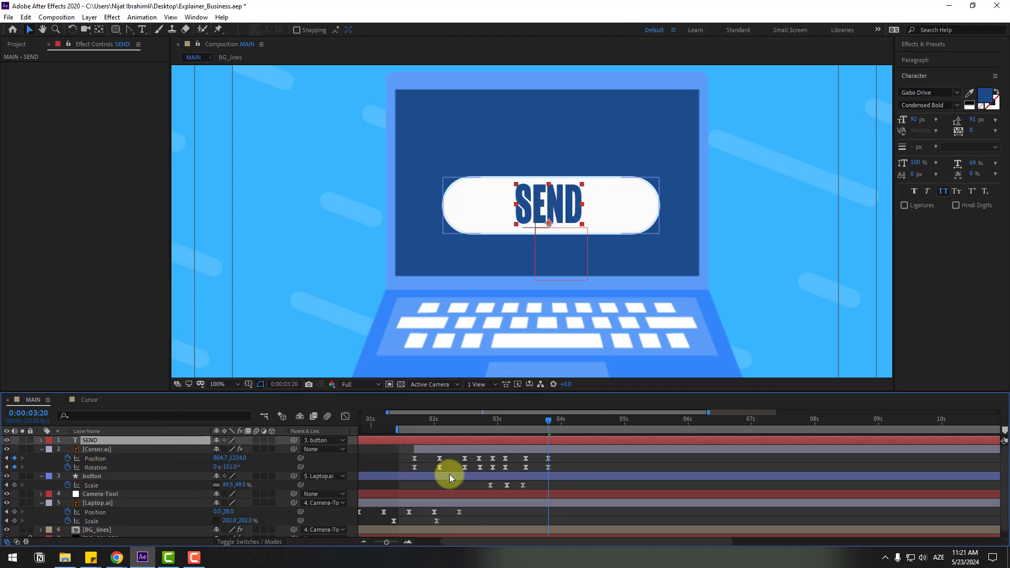
scroll(457, 476, down, 1)
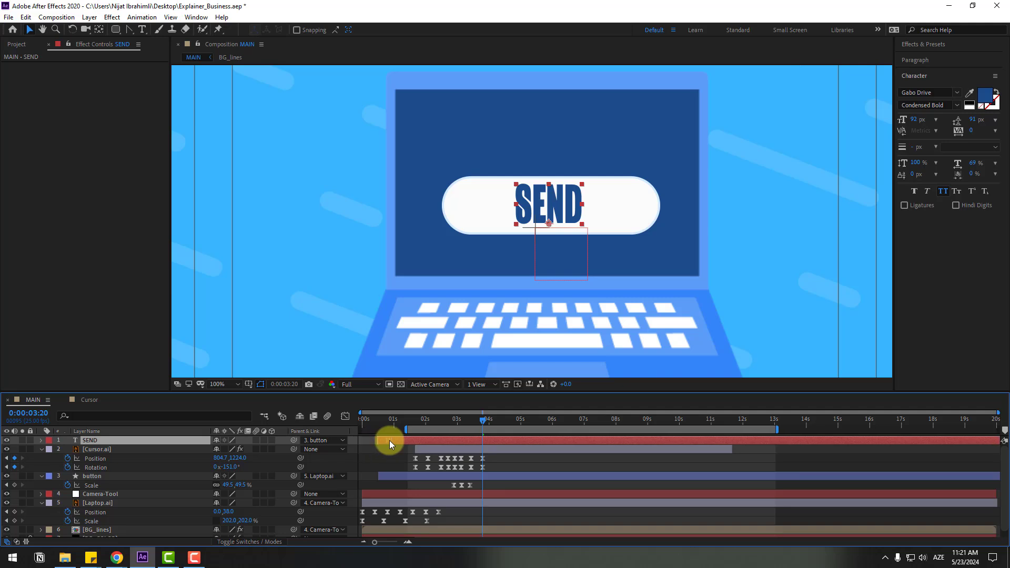
drag(383, 427, 467, 420)
click(218, 373)
click(225, 209)
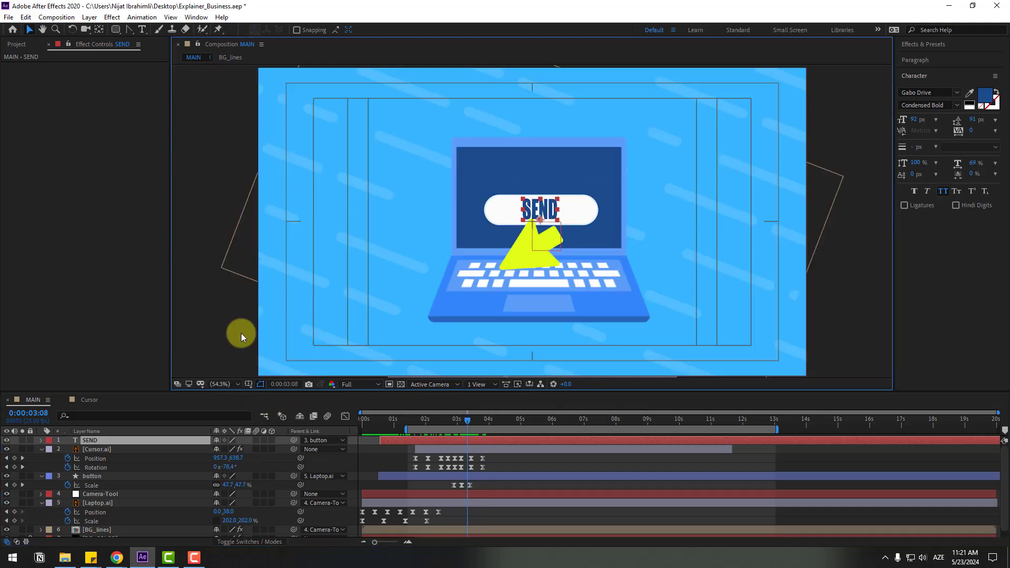
- Collapse the Cursor.ai, button and Laptop.ai layer properties and parent Cursor.ai to Camera-Tool
click(40, 450)
click(40, 459)
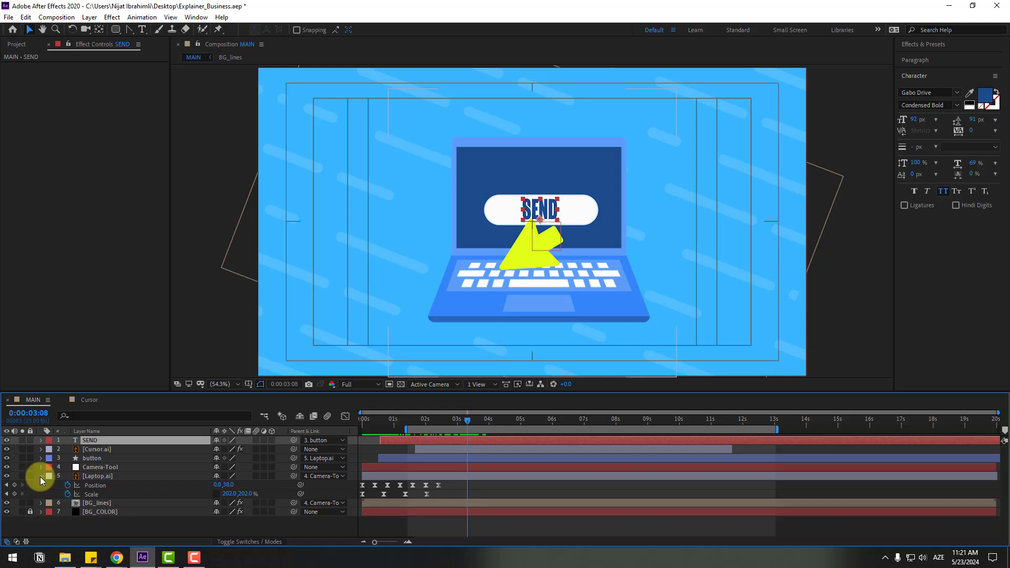
click(40, 476)
click(103, 451)
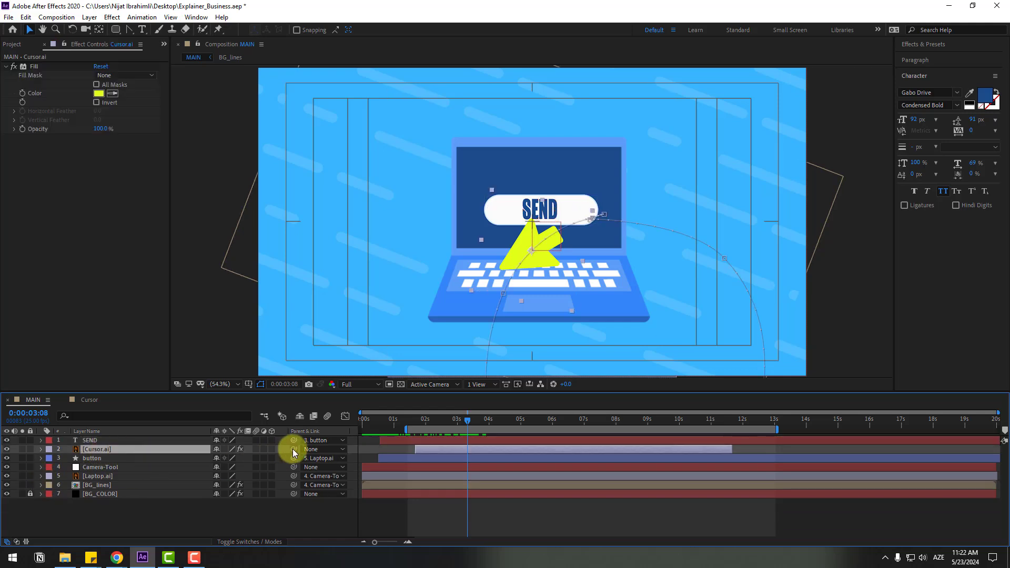
drag(146, 450, 108, 466)
- Keyframe Camera-Tool's Position at 0:00:03:10 and set it to 1010, 1480 at 0:00:04:18 to carry the laptop down out of frame
click(108, 467)
drag(434, 415, 476, 417)
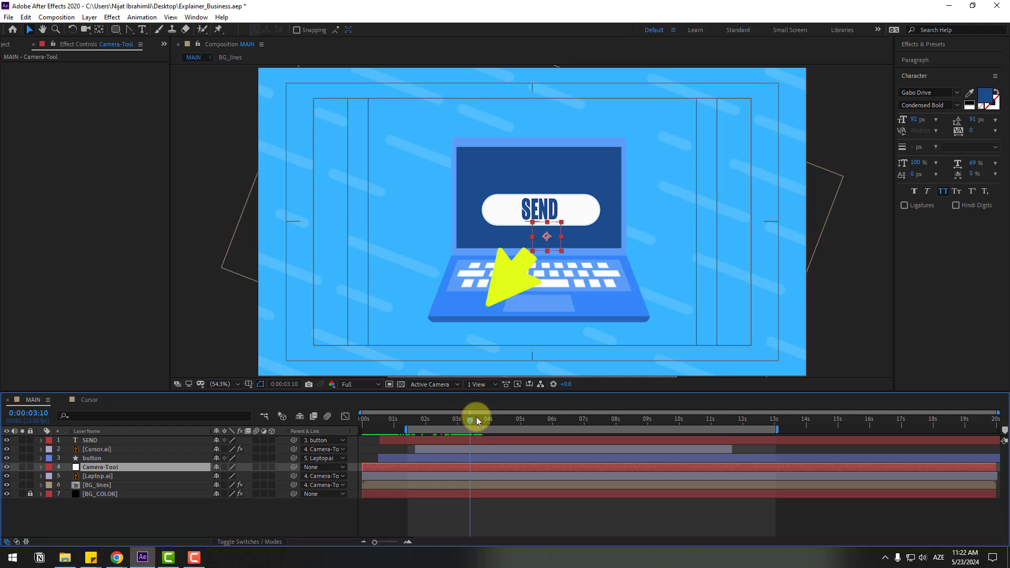
key(p)
click(67, 477)
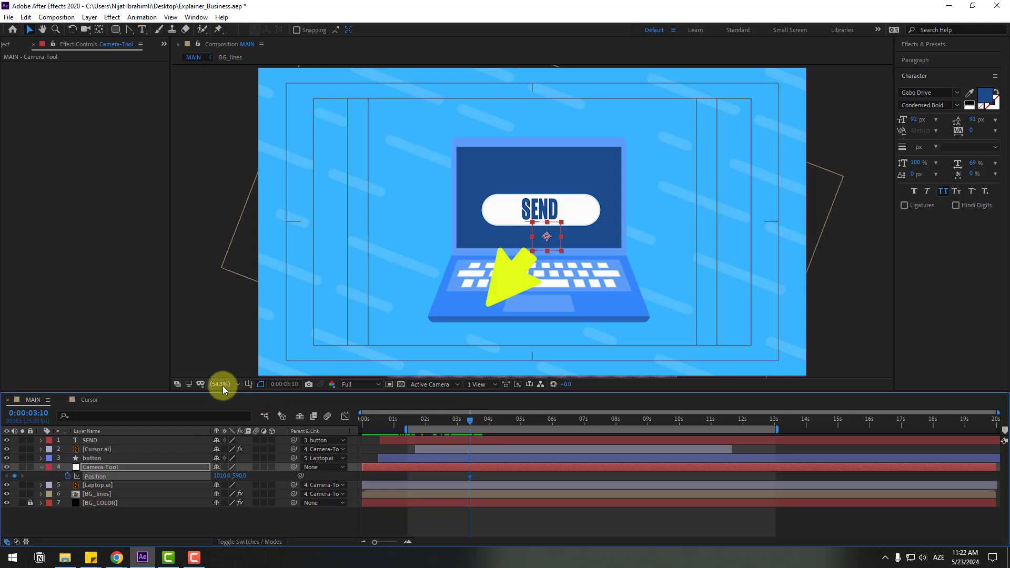
drag(480, 424, 512, 422)
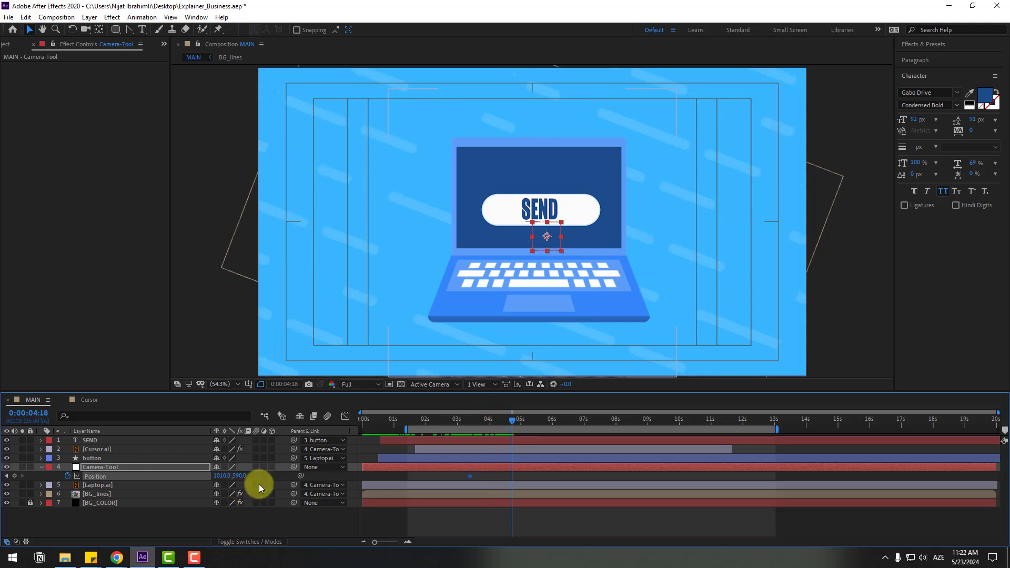
drag(242, 476, 294, 475)
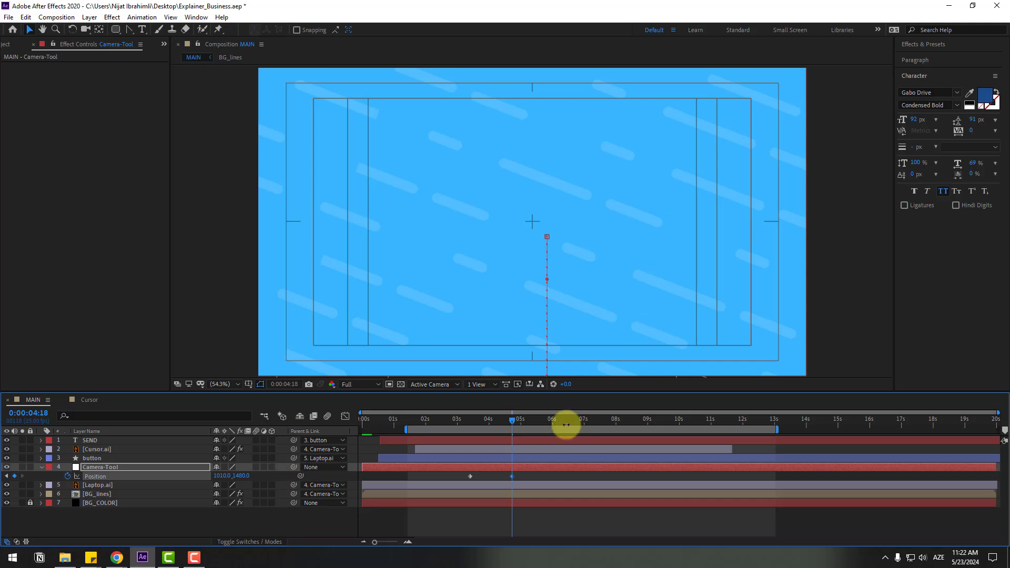
- Check the downward move at 0:00:03:17 and apply Easy Ease to Camera-Tool's Position keyframes
drag(459, 416, 479, 419)
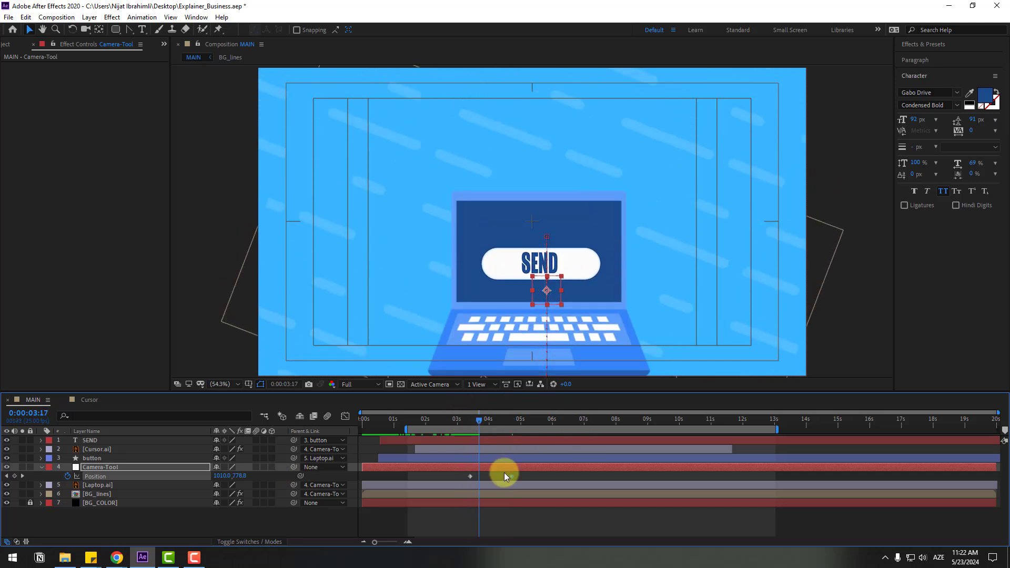
right_click(471, 477)
mouse_move(526, 471)
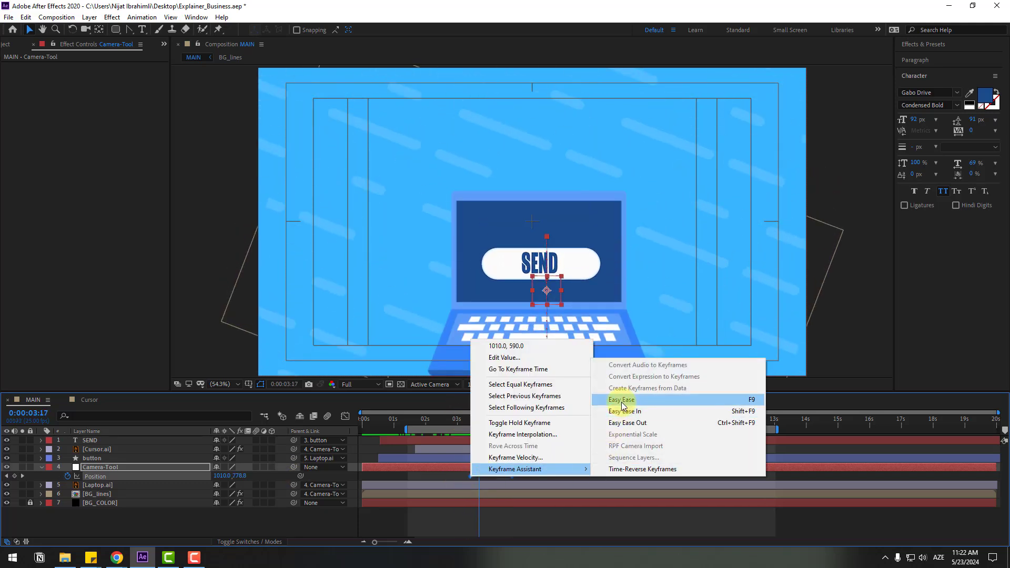
click(618, 400)
- Start the work area at about 0:00:03:00, shape Camera-Tool's Position speed graph into a sharp central peak, and preview the move
click(342, 416)
drag(406, 430, 447, 430)
key(equal)
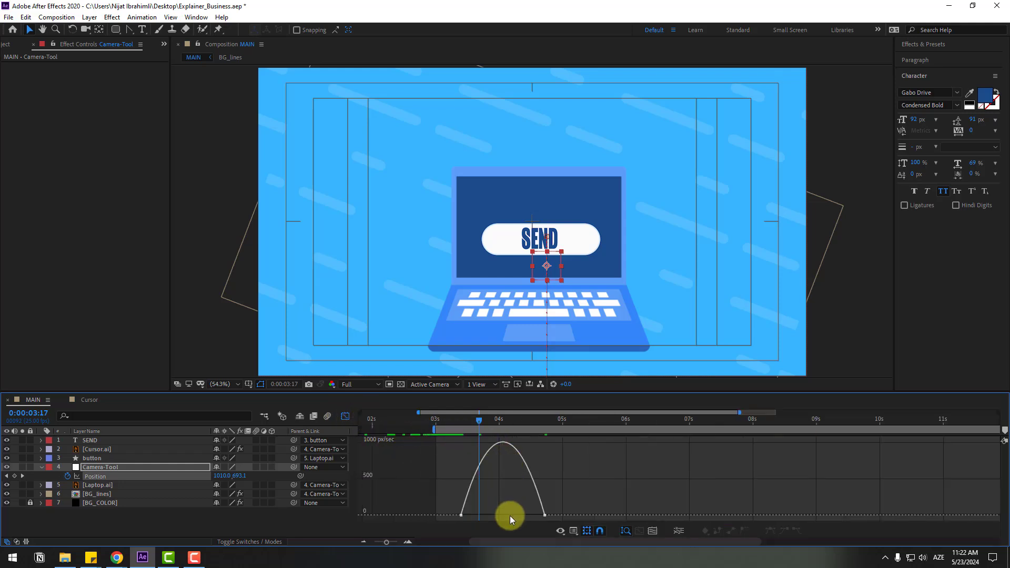
click(462, 515)
drag(475, 515, 519, 515)
key(space)
key(space)
key(space)
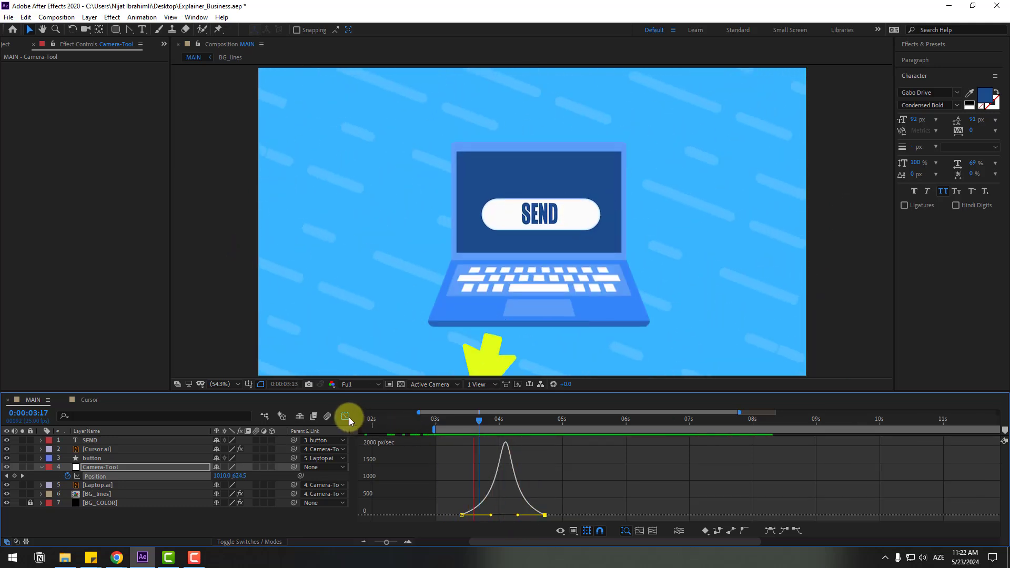
click(349, 419)
- Return to 0:00:03:10, save the project, and add the Paper composition as the top layer in MAIN
drag(477, 422, 447, 421)
key(ctrl+s)
click(10, 44)
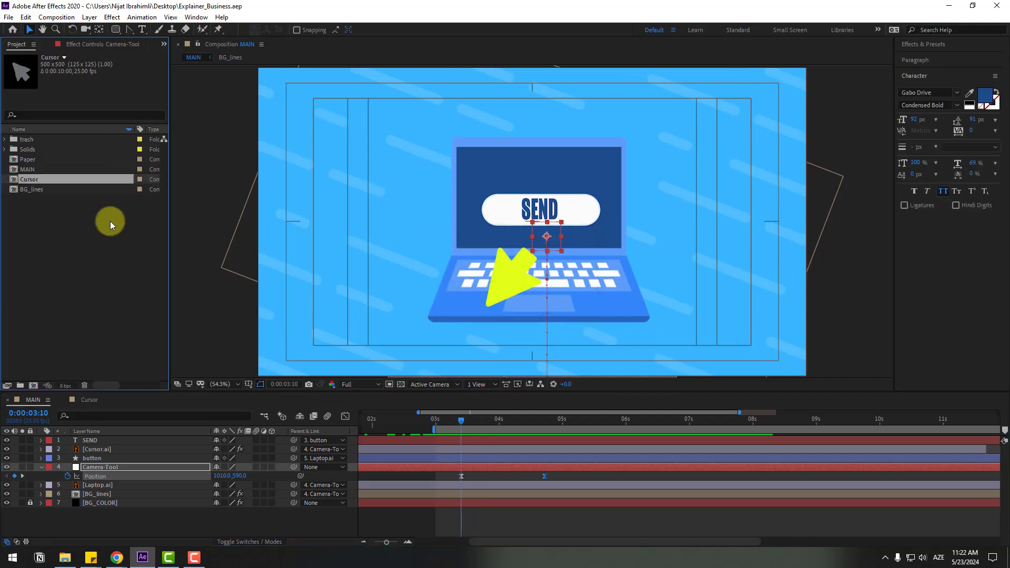
click(33, 160)
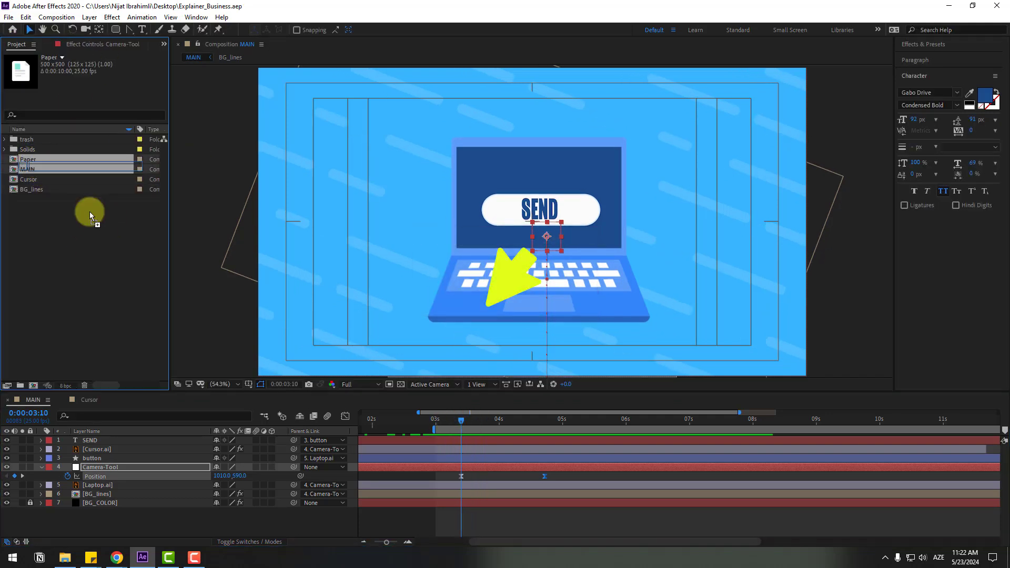
drag(114, 398, 102, 437)
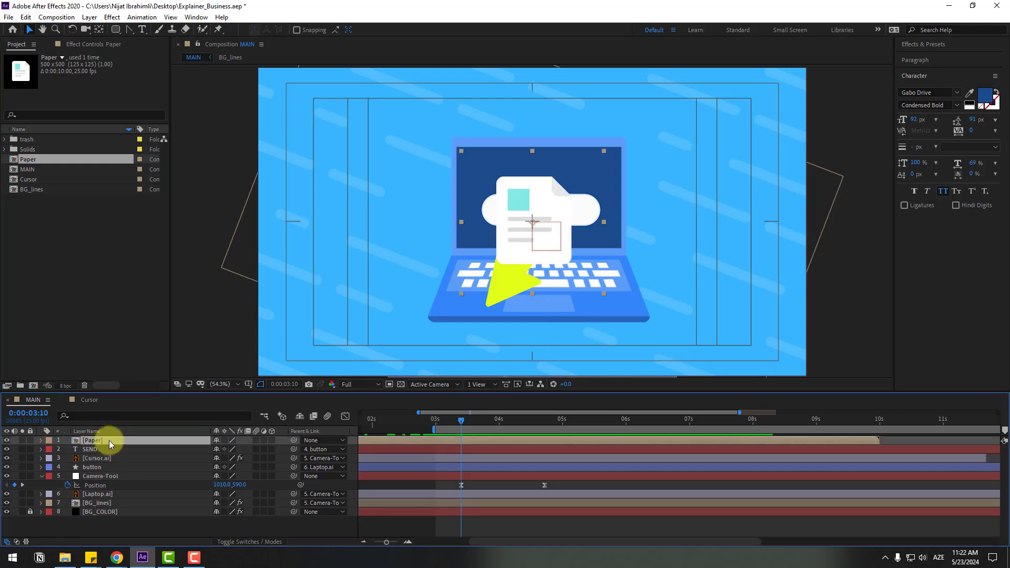
- Parent the Paper layer to Camera-Tool and enlarge it to a Scale of 216%
key(s)
drag(225, 449, 108, 485)
drag(470, 424, 573, 422)
key(comma)
key(comma)
key(comma)
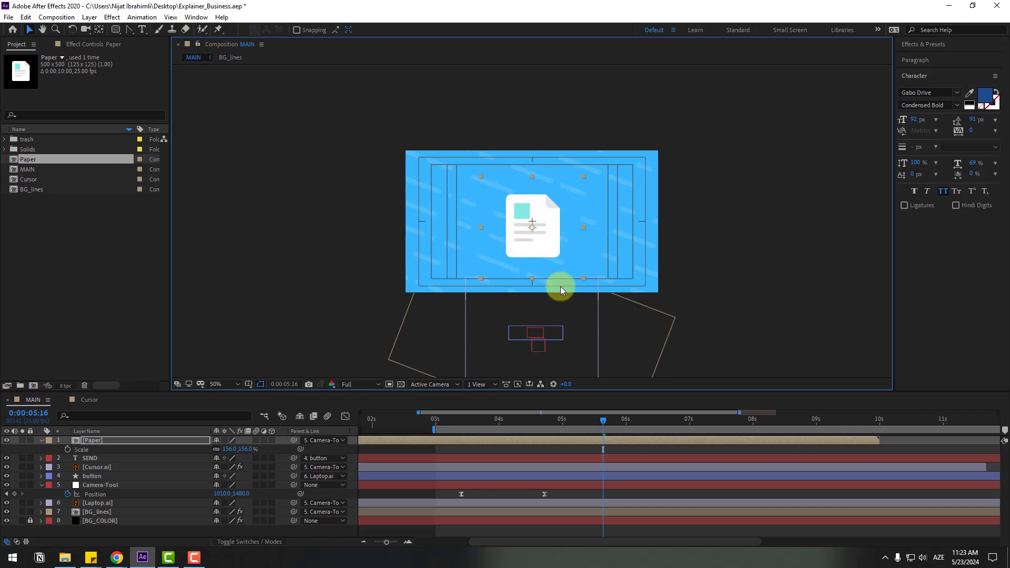
key(period)
key(period)
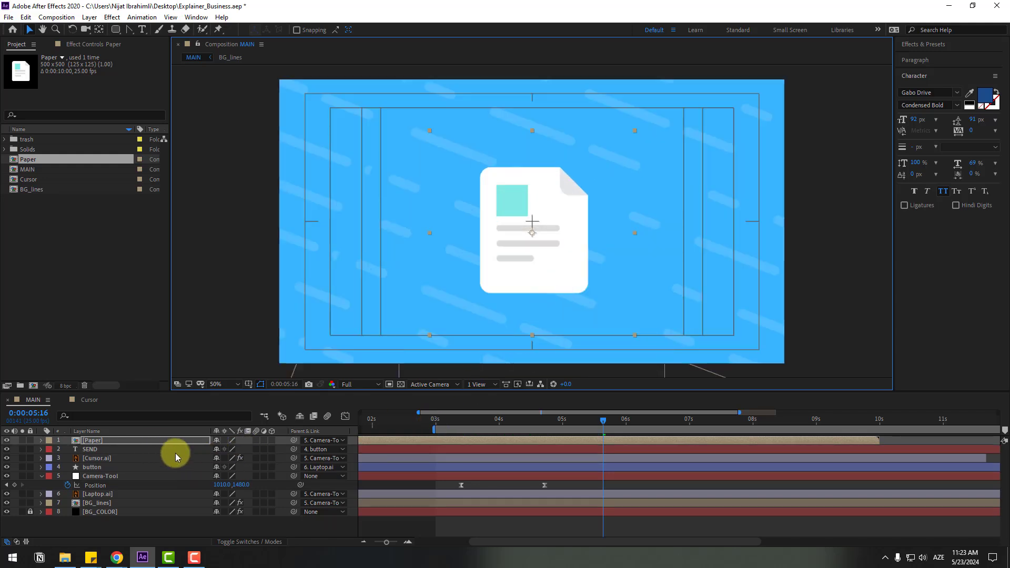
drag(226, 449, 263, 446)
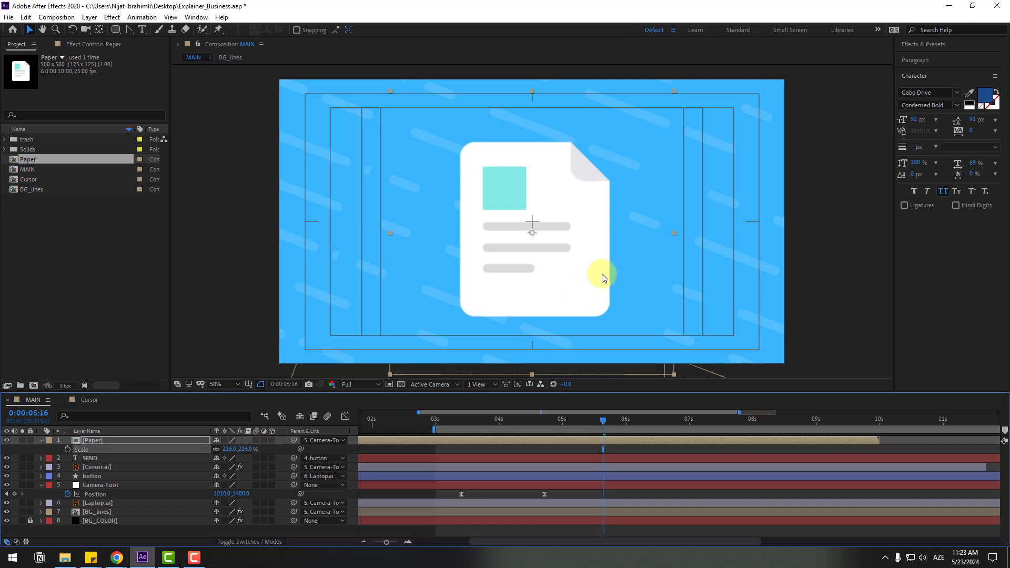
- Start the Paper layer at 0:00:03:09 and keyframe its Position there at 0, 24
drag(378, 444, 598, 439)
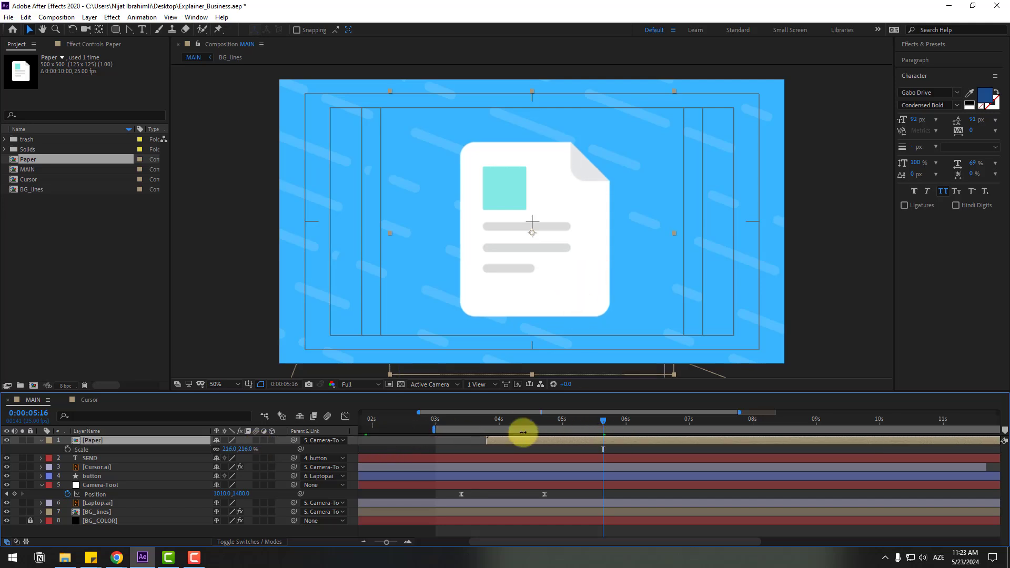
mouse_move(462, 419)
mouse_down()
mouse_move(511, 418)
mouse_move(461, 415)
mouse_move(478, 441)
mouse_move(460, 422)
mouse_up()
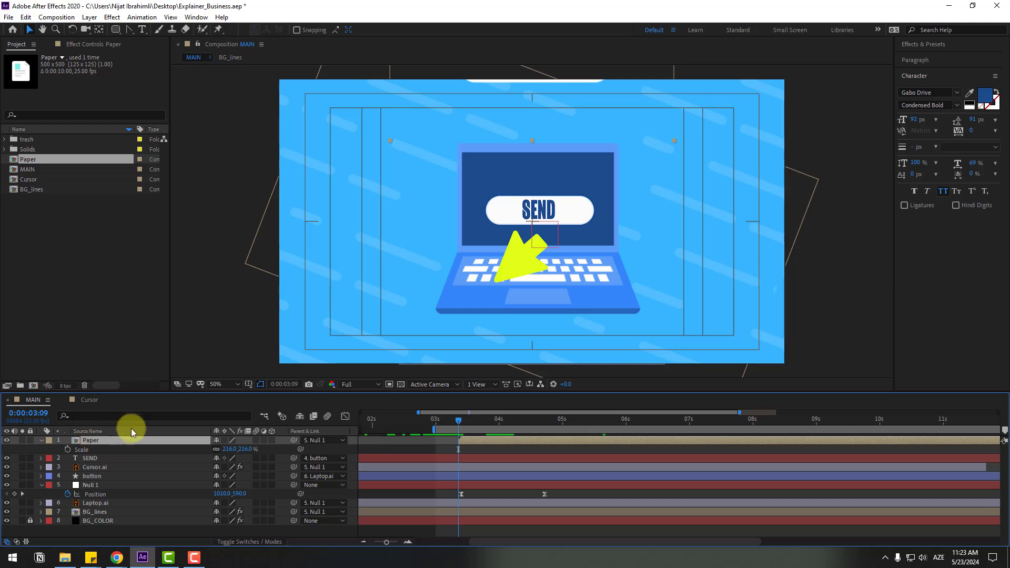
drag(238, 448, 769, 367)
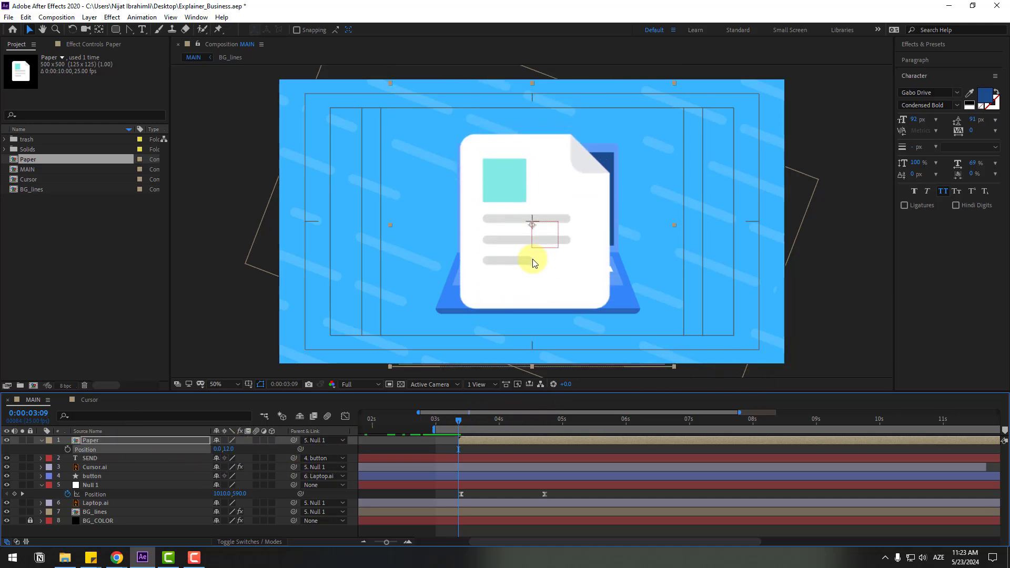
drag(228, 450, 234, 450)
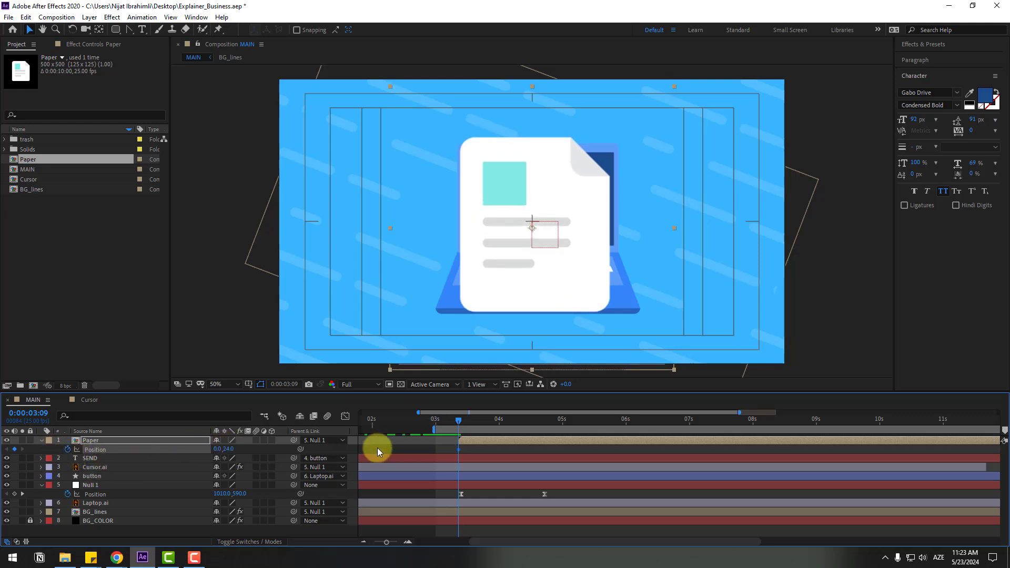
- Set Paper's Position to 0, -906 at 0:00:04:17 and apply Easy Ease to its Position keyframes
drag(472, 421, 543, 424)
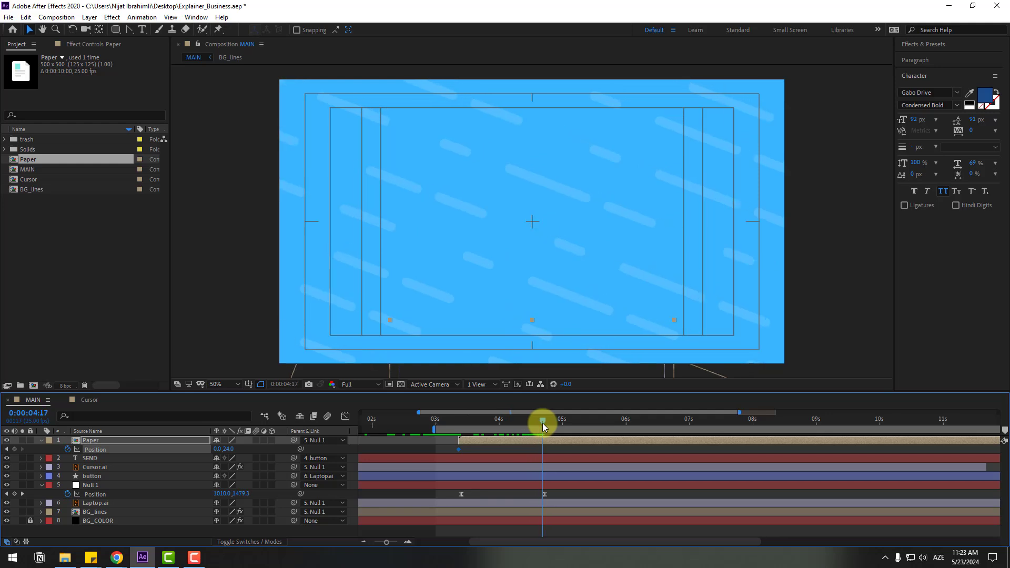
drag(233, 452, 187, 444)
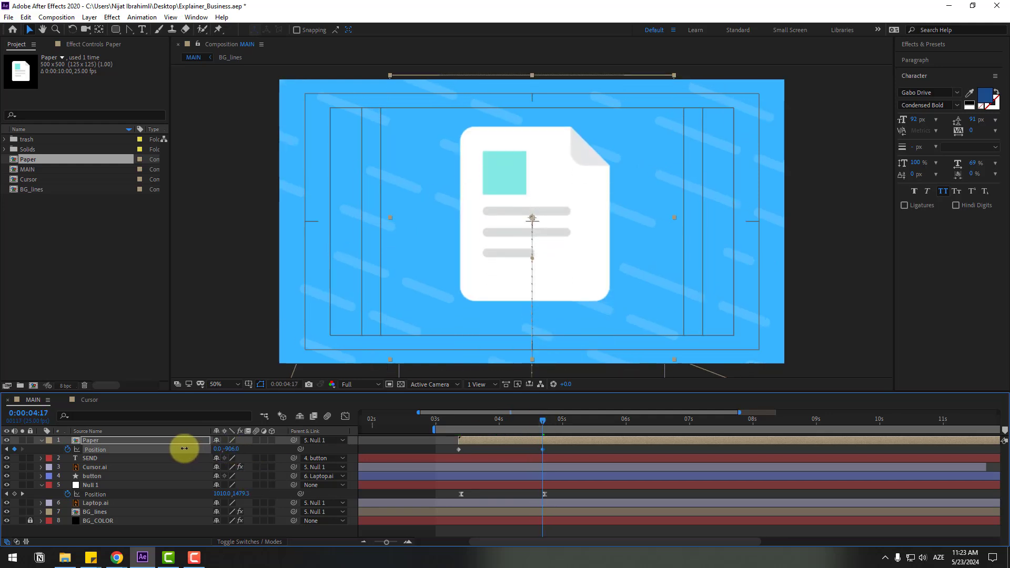
click(550, 452)
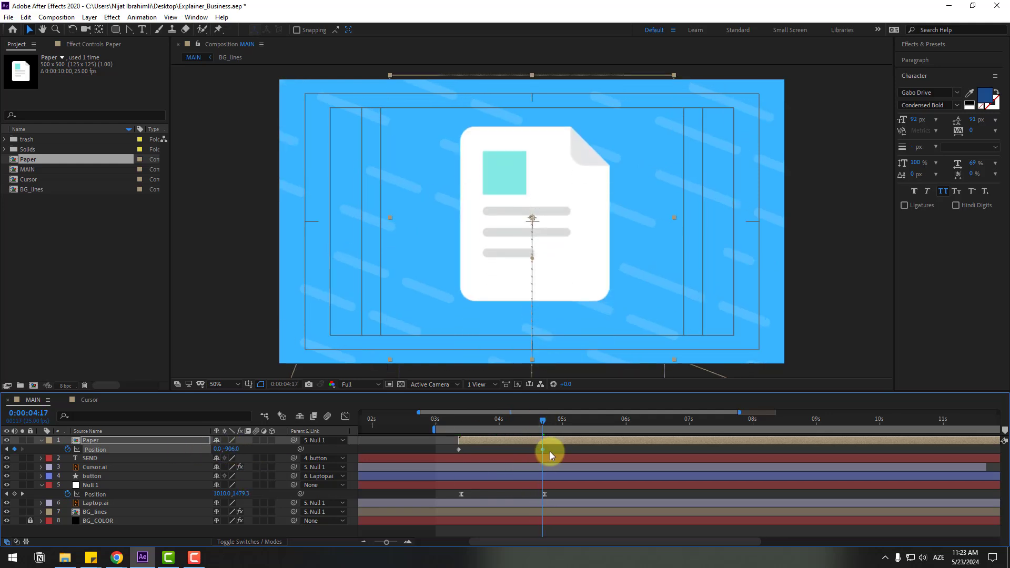
right_click(456, 449)
mouse_move(505, 441)
click(611, 477)
mouse_move(482, 423)
mouse_down()
mouse_move(449, 420)
mouse_move(491, 422)
mouse_move(481, 421)
mouse_up()
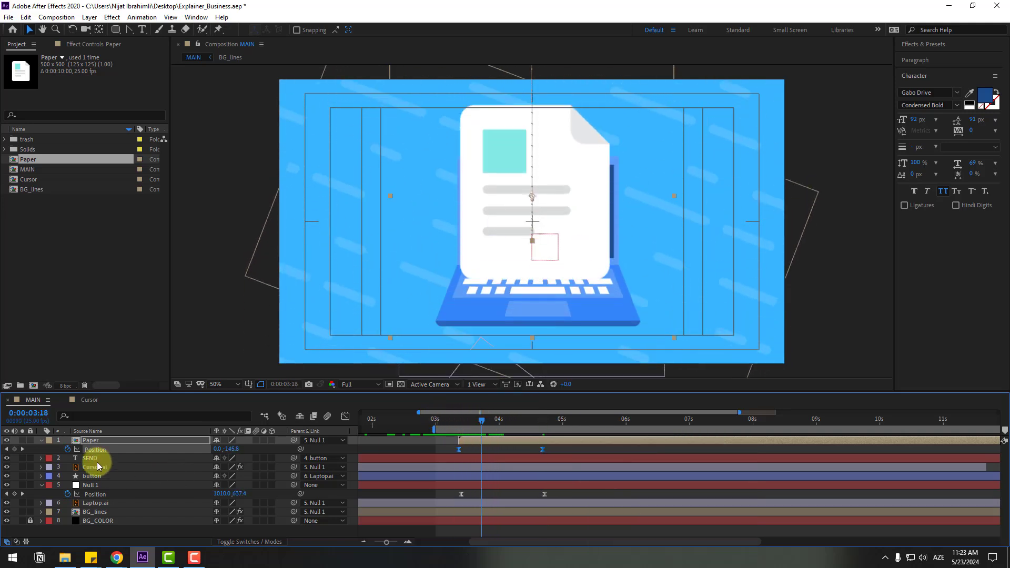
- Move the Paper layer below Laptop.ai and set its first Position keyframe to 31, 24
drag(86, 441, 106, 504)
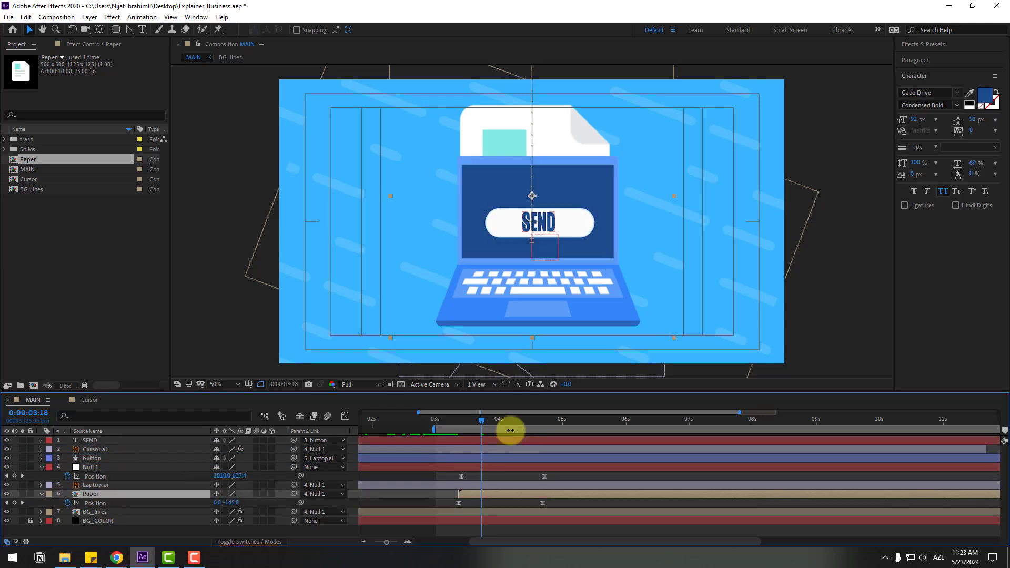
key(j)
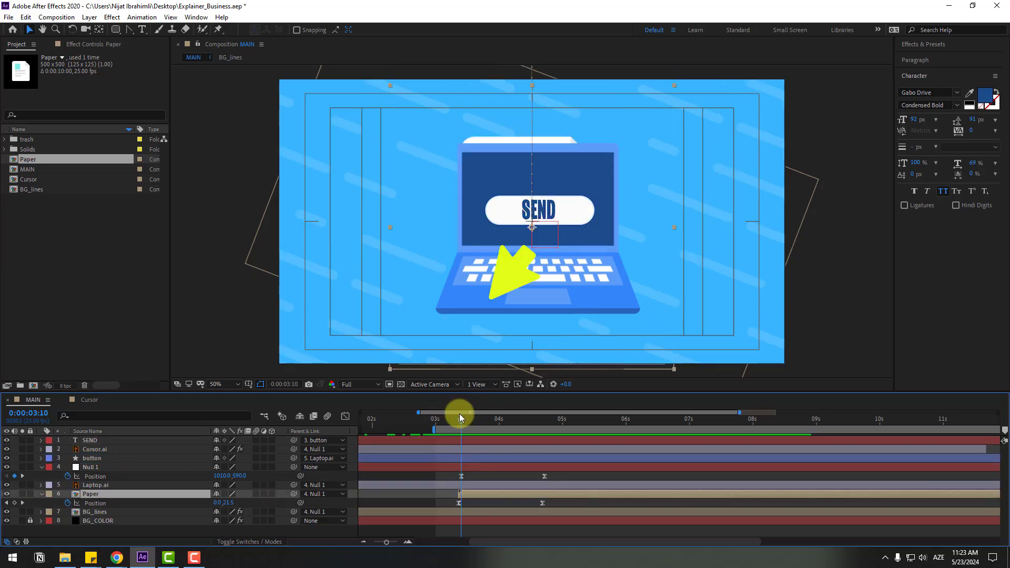
key(j)
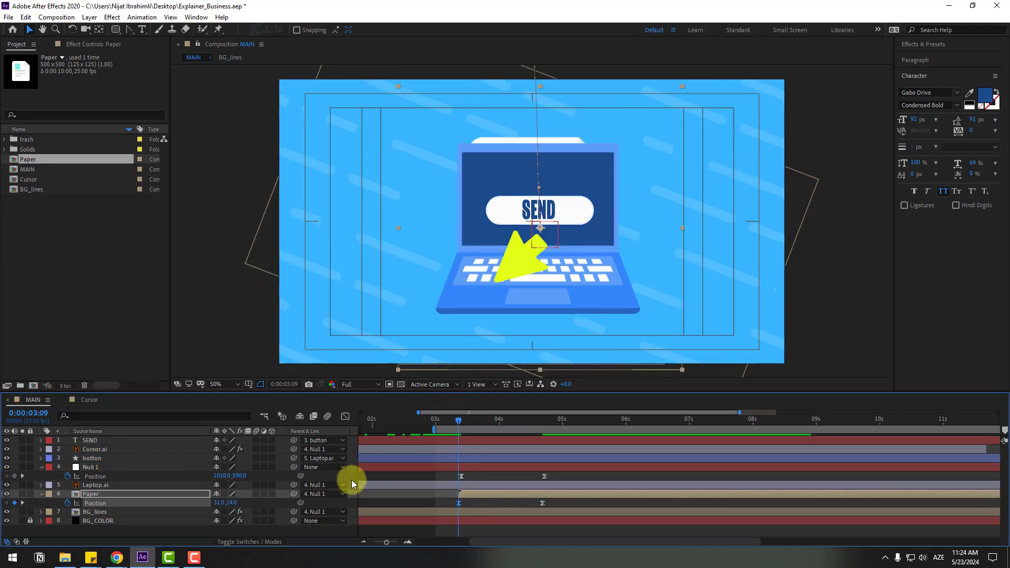
- Keyframe Paper's Scale from 0% at 0:00:03:09 up to 216%, apply Easy Ease, and preview the paper's entrance
key(alt+shift+s)
mouse_move(463, 421)
mouse_down()
mouse_move(491, 422)
mouse_move(458, 424)
mouse_up()
click(67, 511)
drag(227, 512, 224, 512)
click(228, 511)
text(0)
key(Return)
right_click(461, 513)
mouse_move(466, 506)
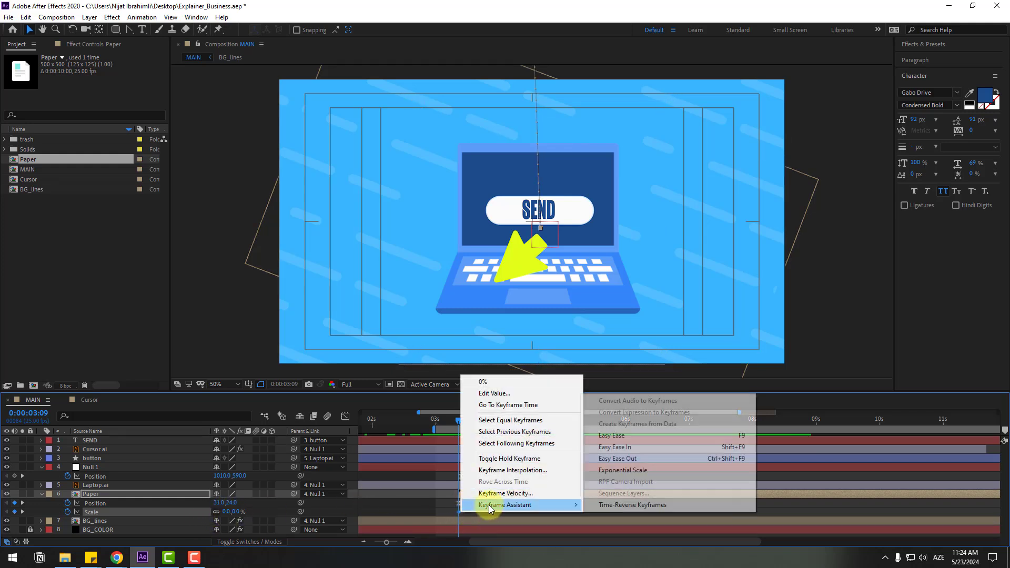
click(684, 436)
click(444, 417)
drag(444, 418, 499, 423)
key(space)
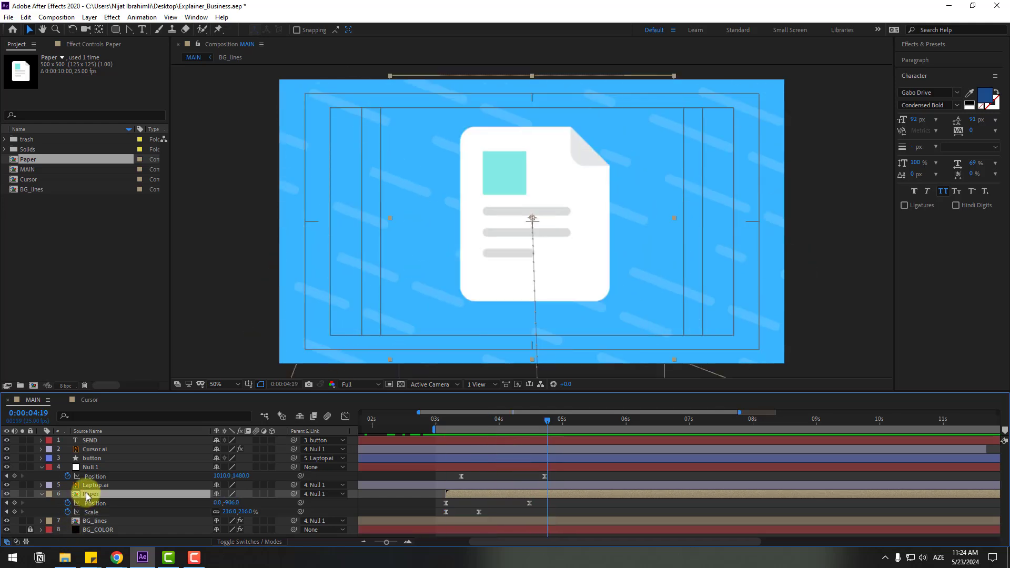
- Open the Paper composition and set its preview resolution to Full
double_click(88, 497)
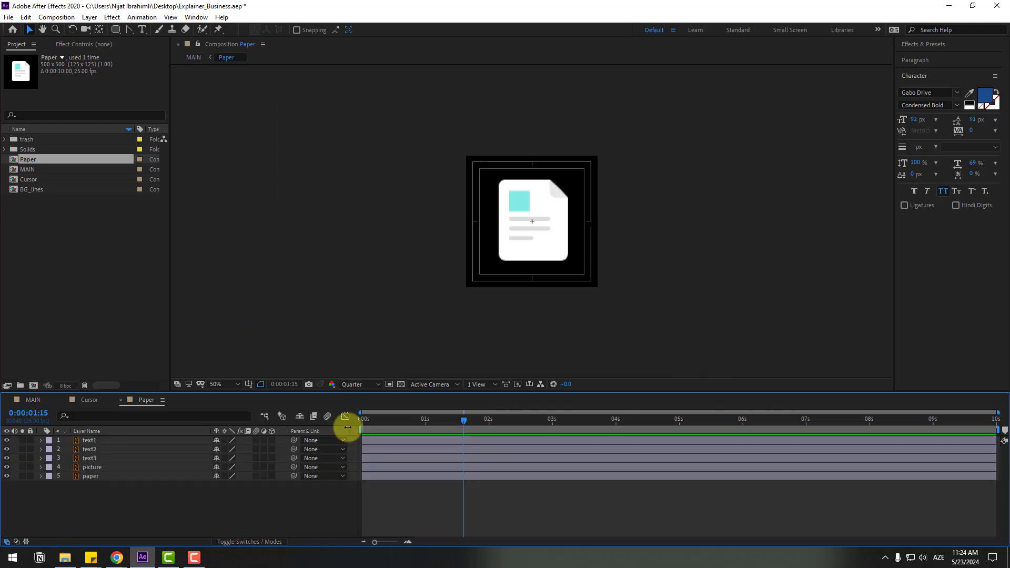
key(period)
click(359, 384)
click(358, 410)
scroll(589, 263, up, 1)
- Keyframe text1's unlinked horizontal Scale from 0% at 0:00:00:00 to 100% at 0:00:00:10, keeping the height at 100%
click(519, 254)
click(507, 217)
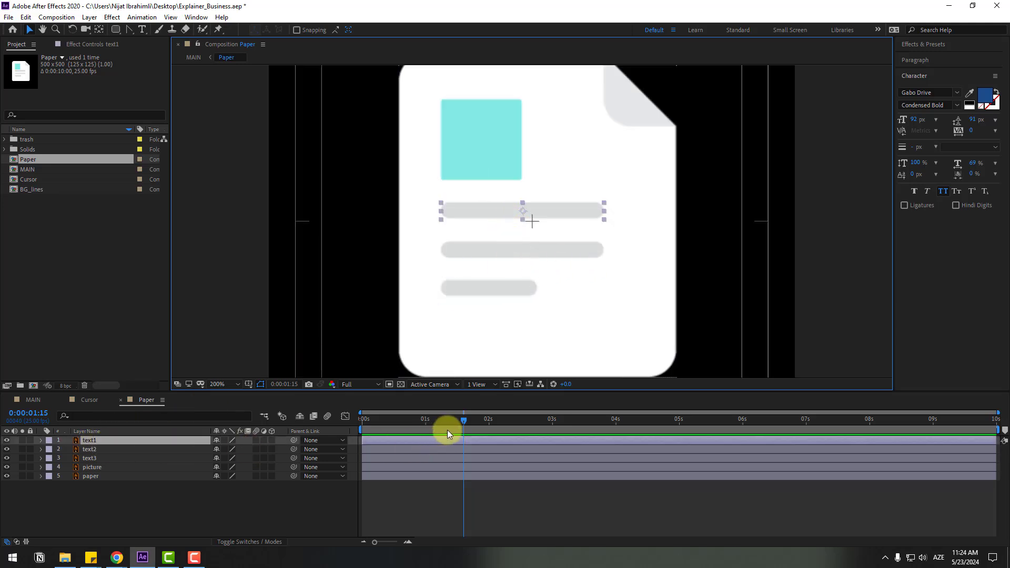
drag(454, 419, 363, 424)
key(s)
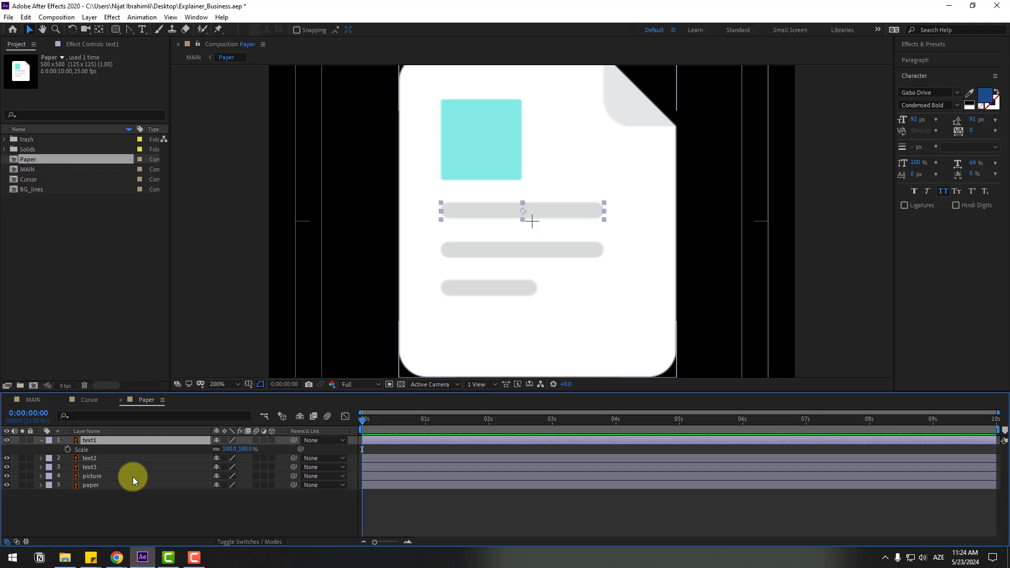
click(230, 448)
text(0)
key(Return)
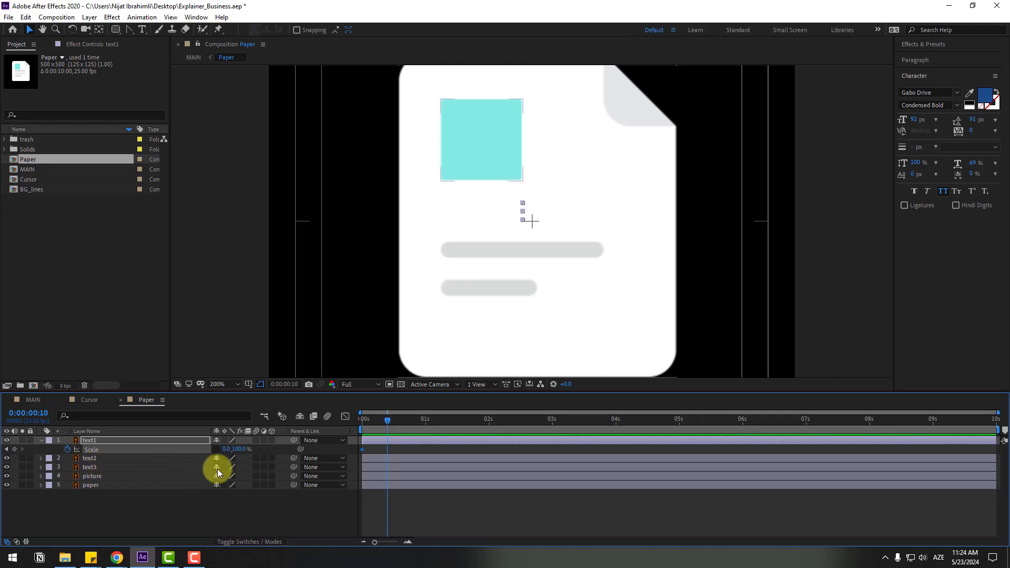
text(100)
key(Return)
- Apply Easy Ease to text1's Scale keyframes and shape their speed graph into a sharp central peak
drag(354, 456, 362, 449)
right_click(362, 449)
mouse_move(378, 443)
click(495, 477)
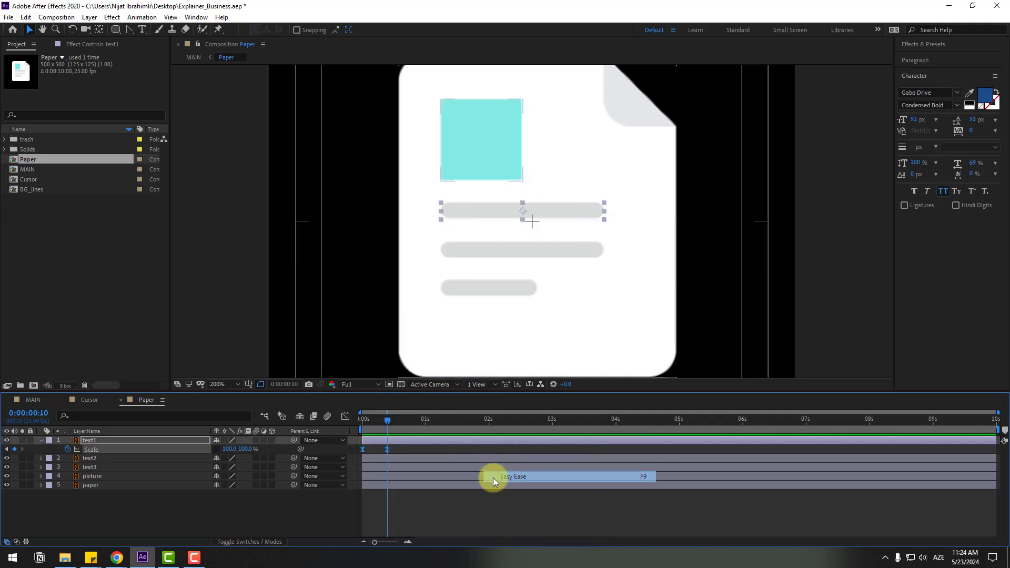
click(346, 416)
key(equal)
scroll(402, 471, up, 2)
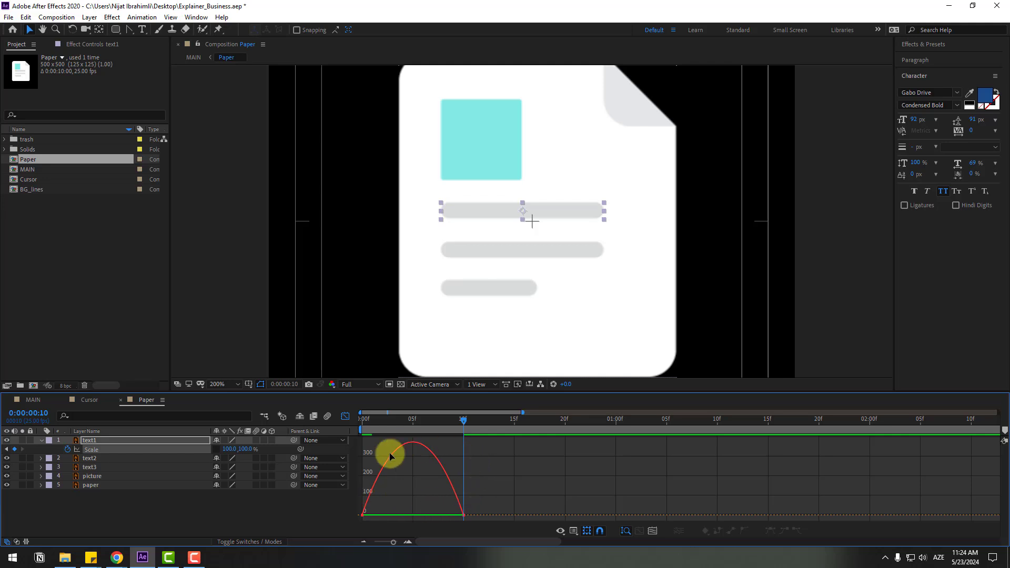
click(574, 531)
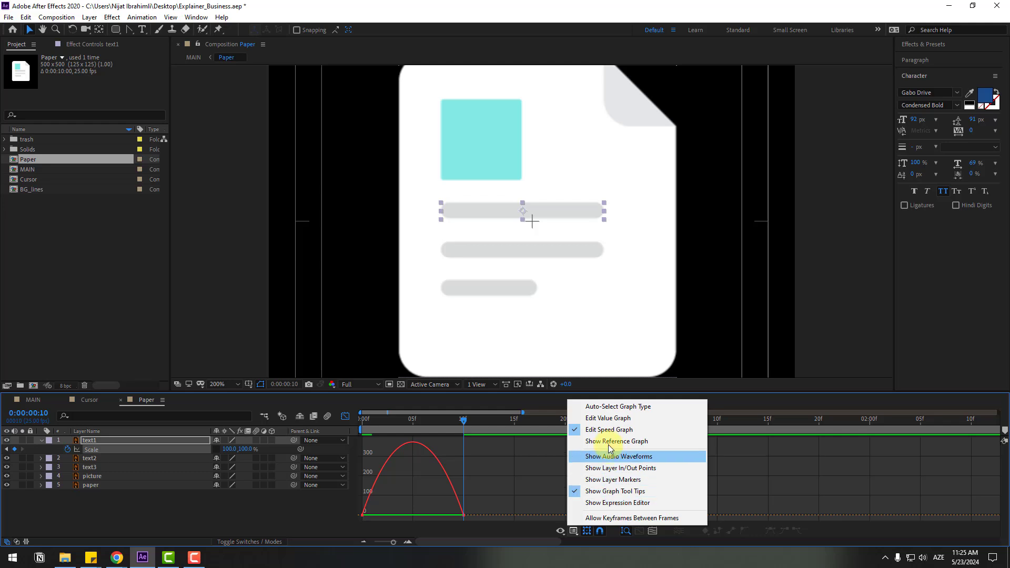
click(399, 500)
click(447, 517)
drag(445, 517, 396, 516)
click(381, 520)
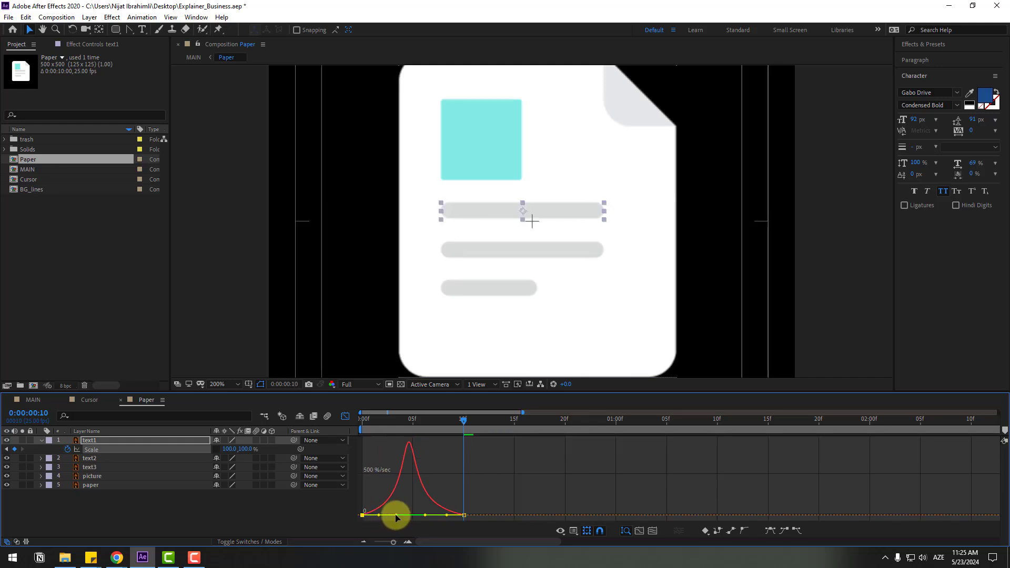
click(345, 417)
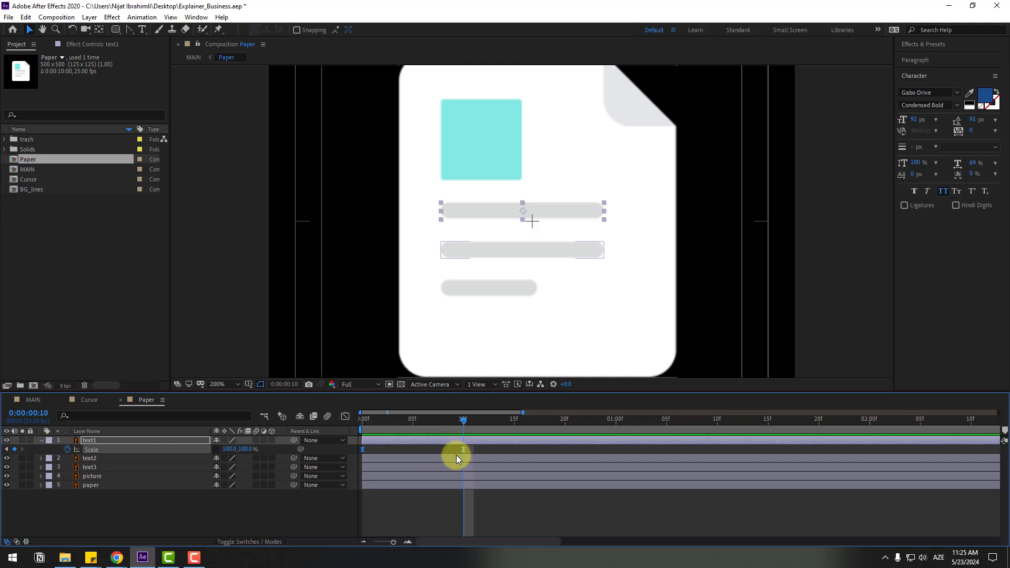
- Move text1's ending Scale keyframe to about 0:00:00:23 and preview the slower growth
click(481, 452)
scroll(464, 459, down, 3)
key(minus)
drag(387, 450, 426, 450)
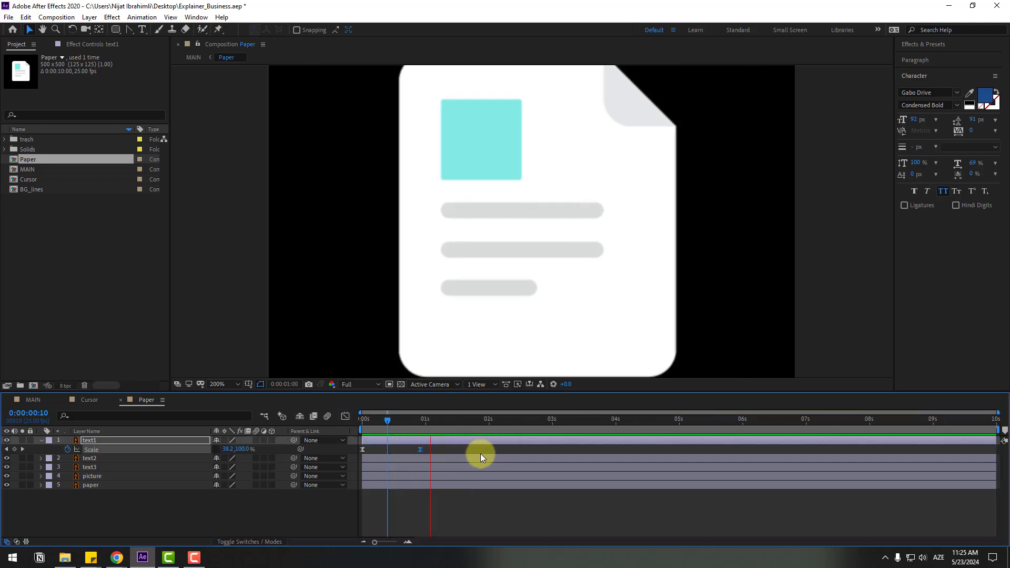
- Copy text1's Scale keyframes and paste them onto the text2 and text3 layers
click(96, 453)
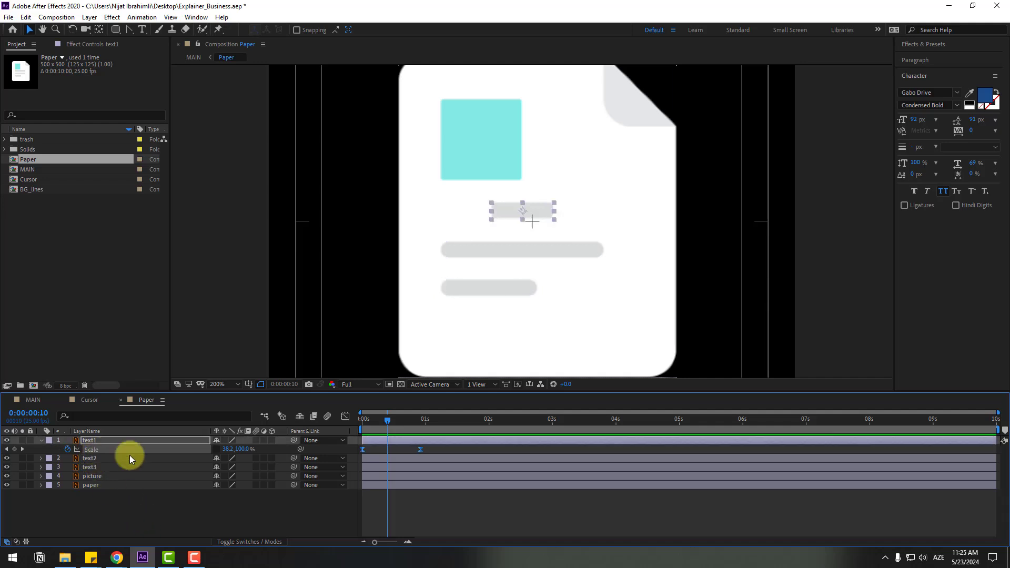
key(Home)
click(96, 468)
click(86, 458)
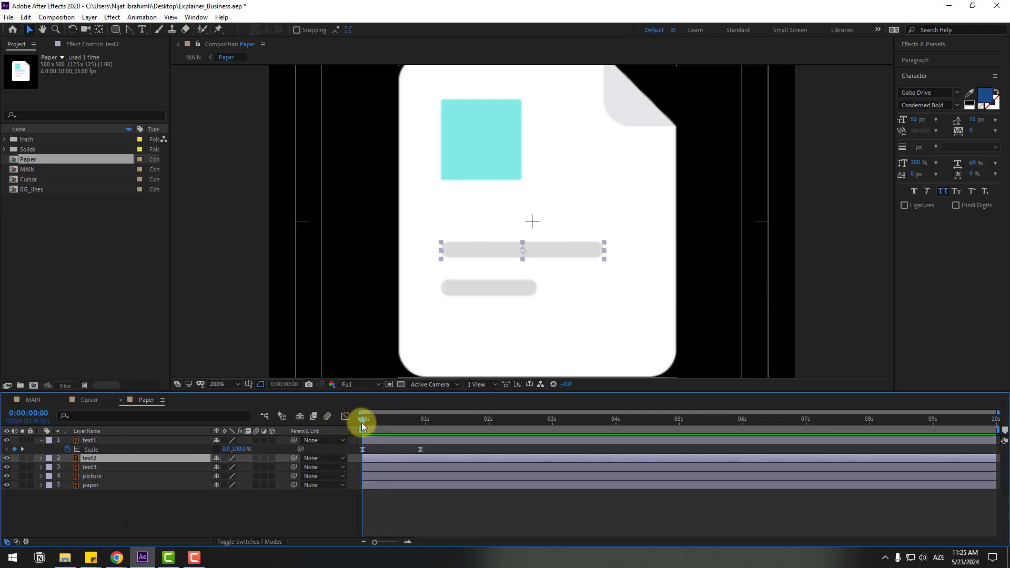
drag(361, 422, 418, 421)
key(ctrl+v)
click(90, 467)
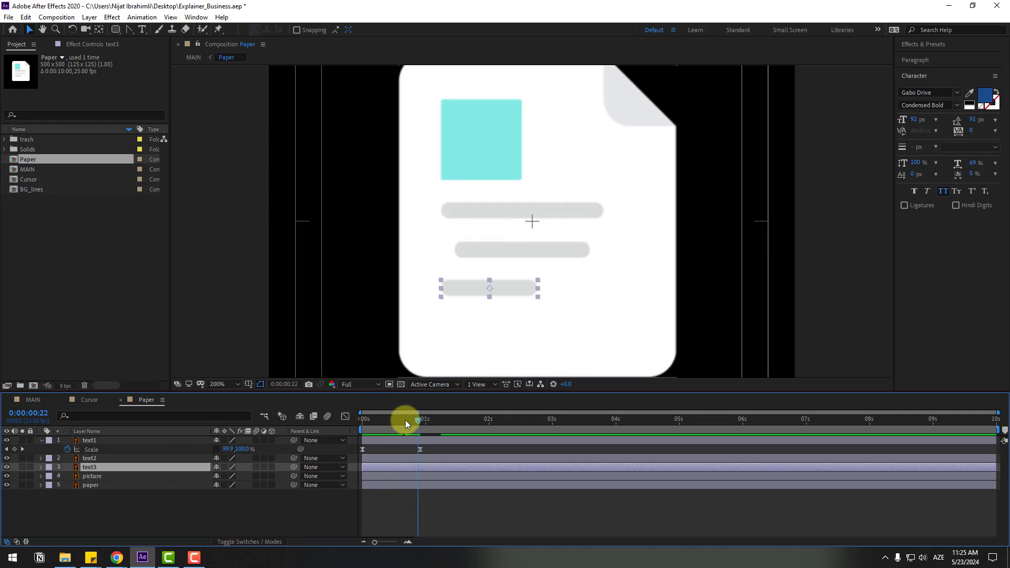
key(ctrl+v)
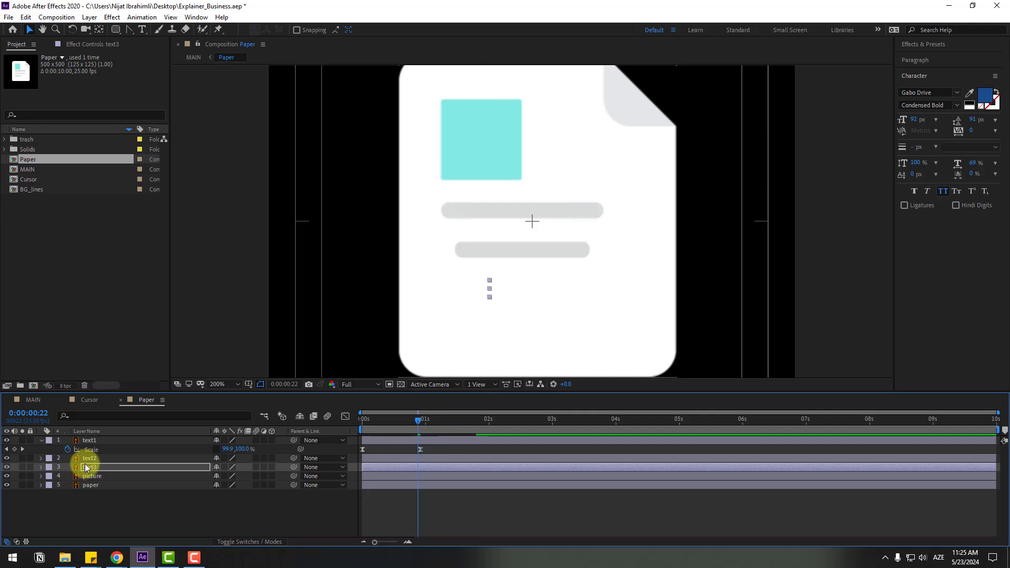
- Stagger the pasted Scale animations so text2 starts at about 0:00:00:04 and text3 at about 0:00:00:11
ctrl+click(87, 463)
key(u)
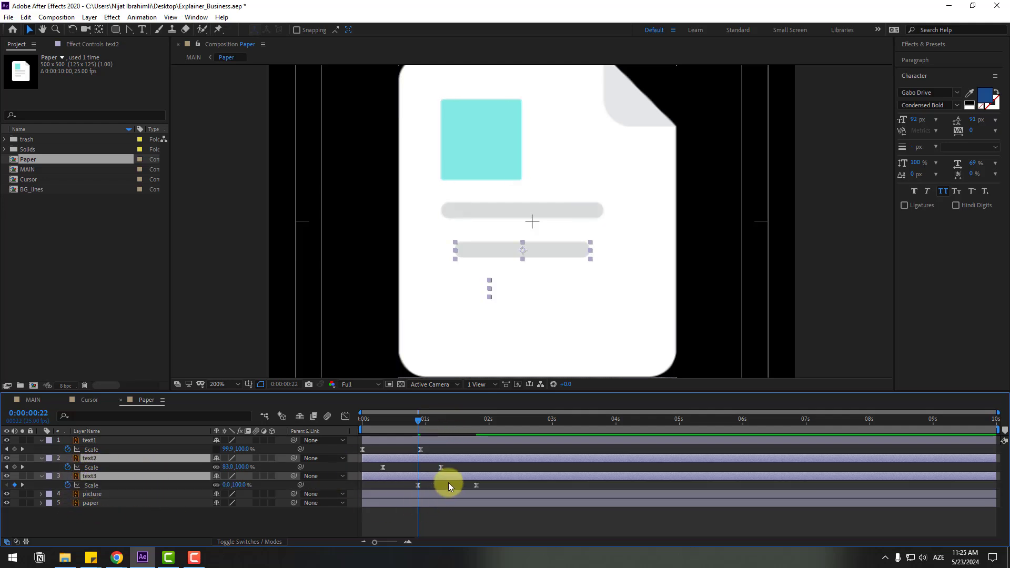
click(441, 467)
mouse_move(450, 466)
mouse_down()
mouse_move(381, 476)
mouse_move(371, 466)
mouse_up()
mouse_move(491, 485)
mouse_down()
mouse_move(398, 498)
mouse_move(391, 485)
mouse_up()
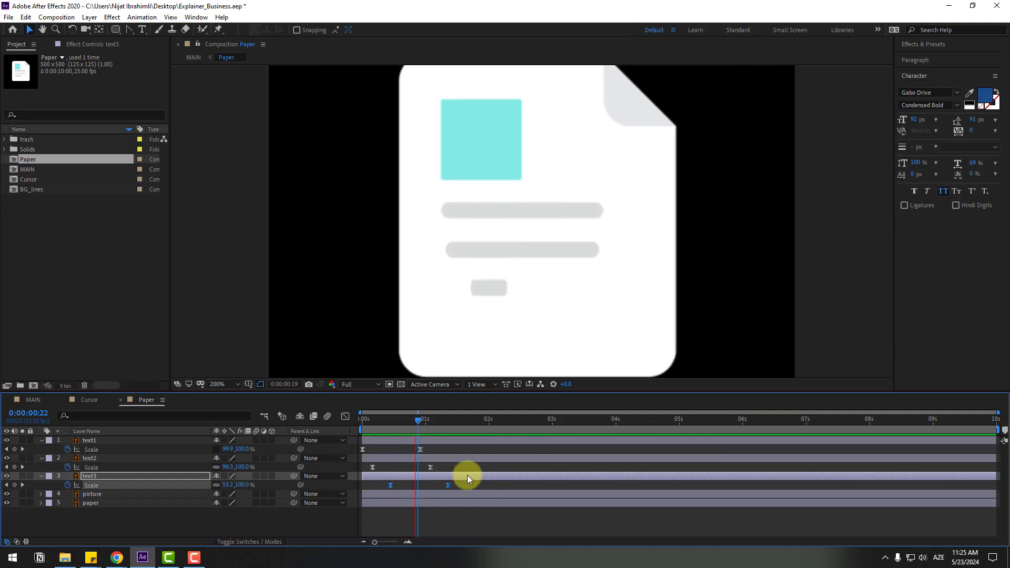
- Keyframe the picture layer's Scale from 0% at 0:00:00:00 to 100% at about 0:00:00:24 with Easy Ease
key(Home)
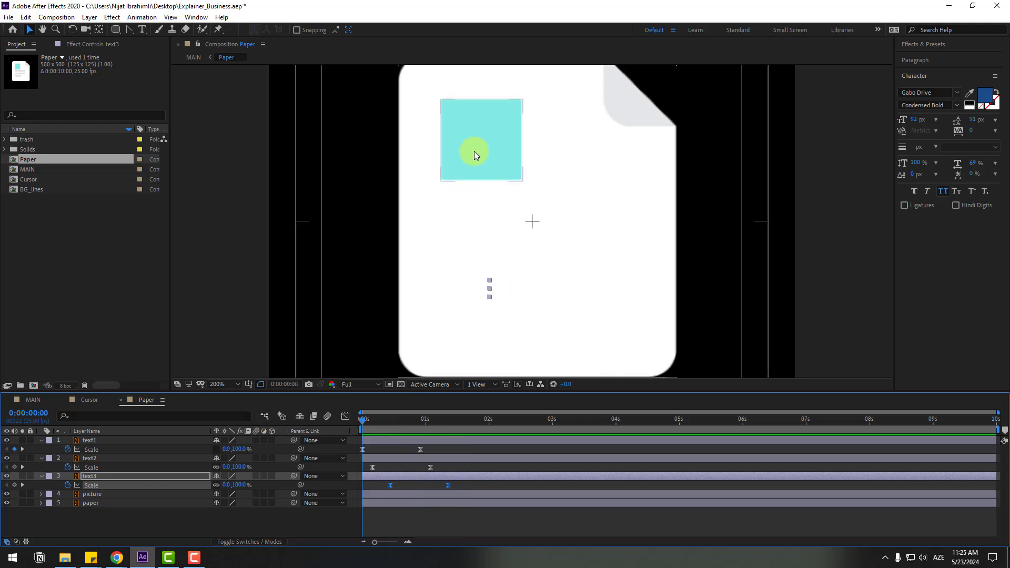
click(474, 154)
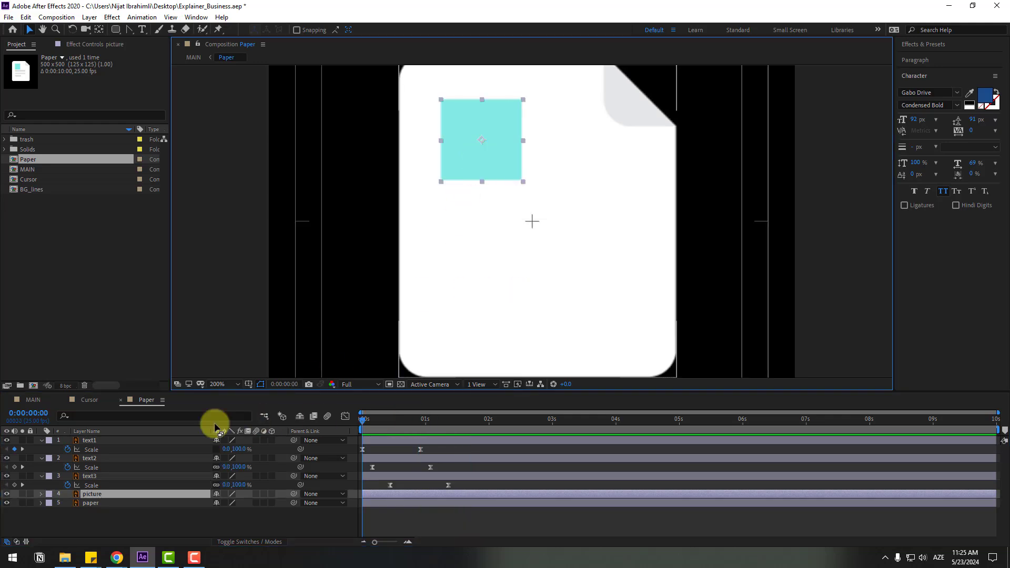
key(s)
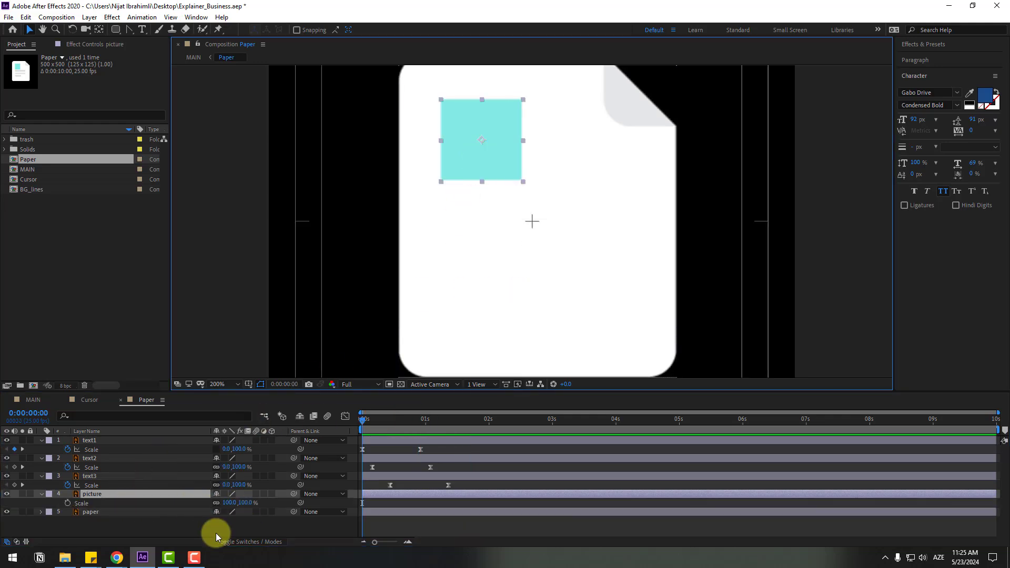
click(67, 503)
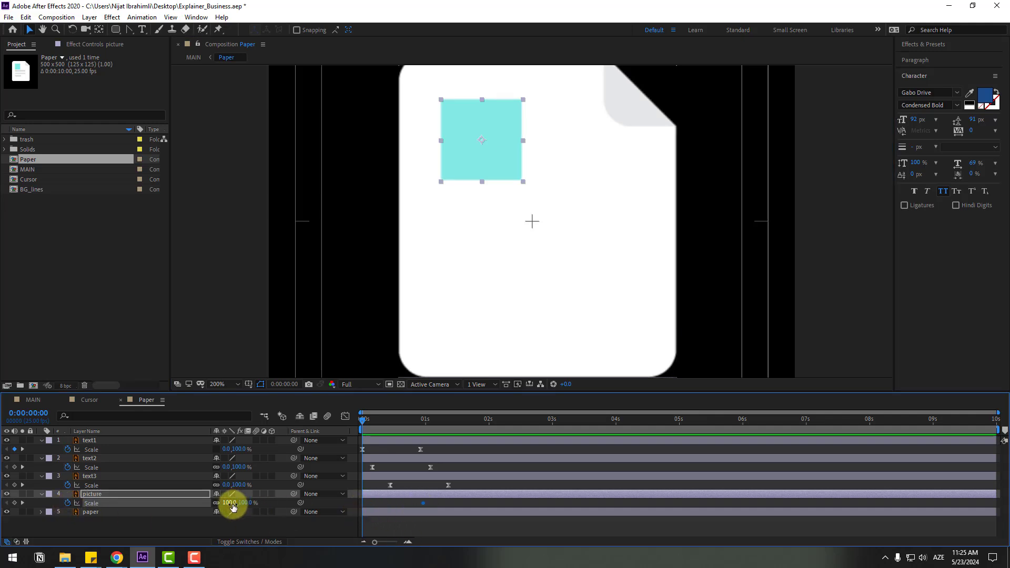
key(Return)
right_click(363, 503)
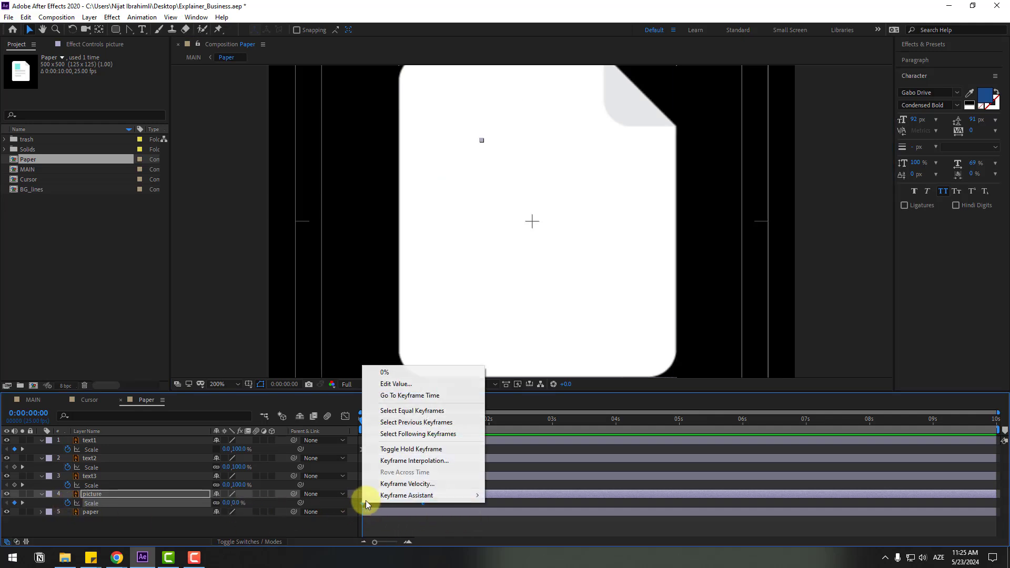
mouse_move(421, 495)
click(641, 426)
- Start the picture layer at about 0:00:00:11 and the three text layers at about 0:00:01:02, and preview the sequence
click(371, 512)
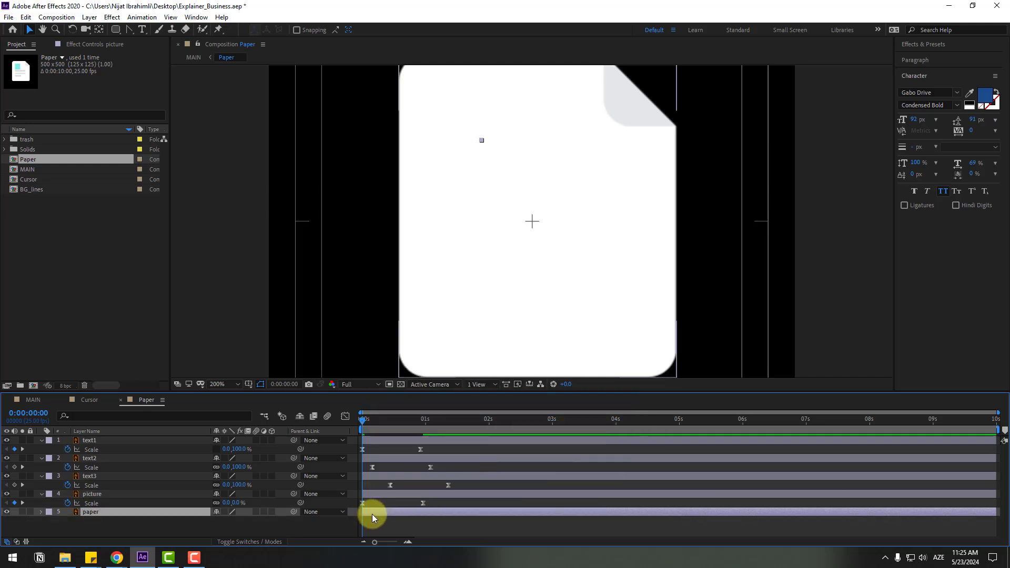
drag(380, 498, 417, 494)
click(385, 476)
shift+click(374, 440)
drag(383, 440, 450, 443)
key(space)
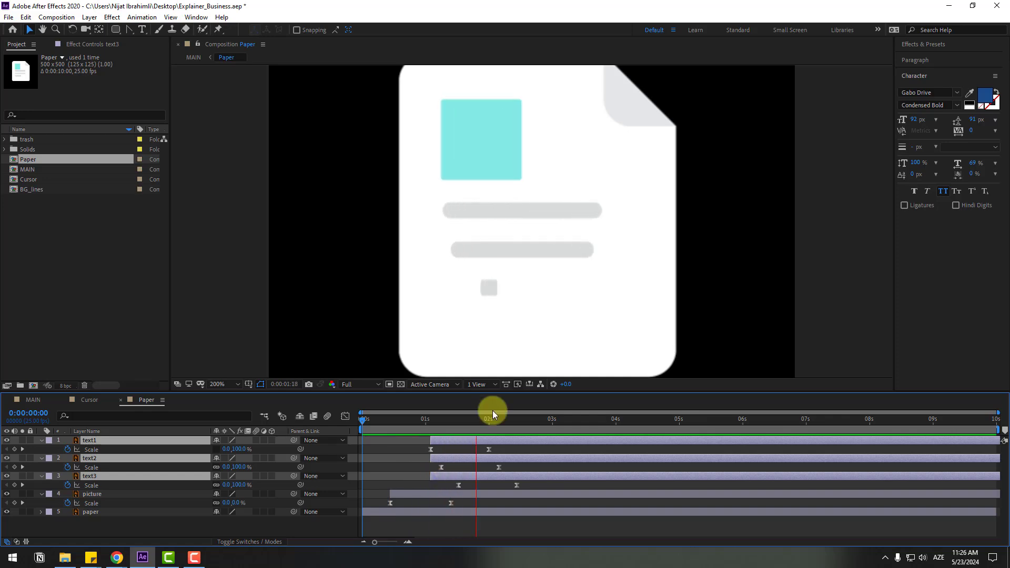
key(space)
- Return to MAIN and set the work area from the beginning to about 0:00:06:02
click(36, 401)
drag(435, 420, 556, 425)
scroll(607, 442, down, 5)
key(n)
drag(453, 430, 246, 430)
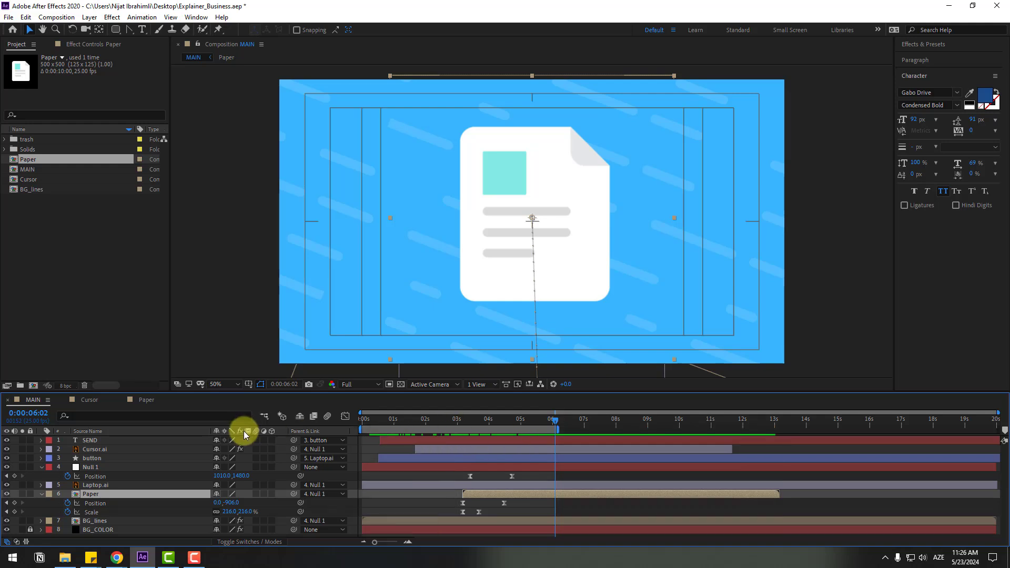
- Collapse the layer properties in MAIN and enable motion blur for all layers from SEND through BG_lines
click(42, 494)
click(42, 468)
click(124, 523)
drag(82, 504, 90, 439)
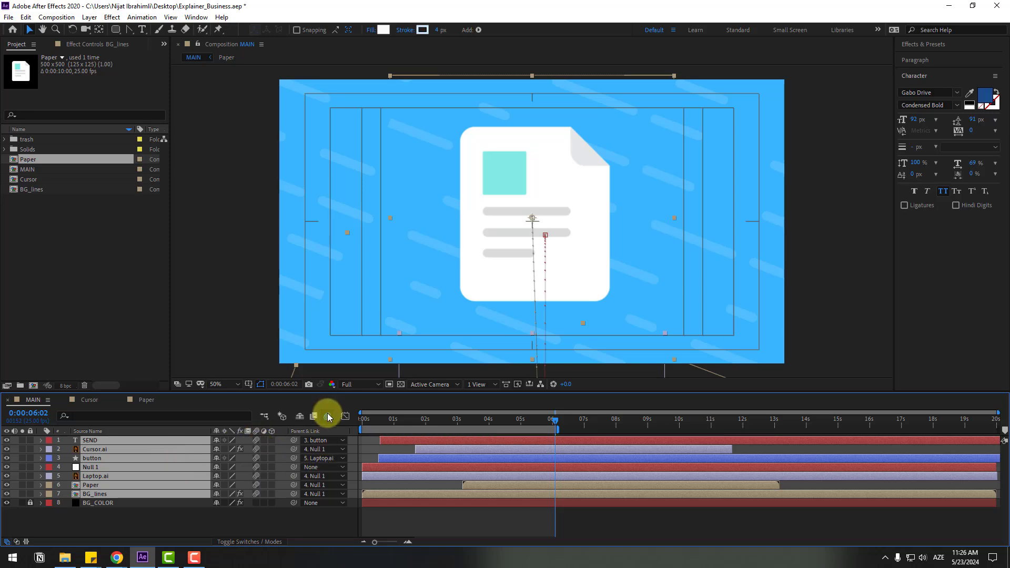
- Save the project and preview the whole MAIN animation from the beginning
key(ctrl+s)
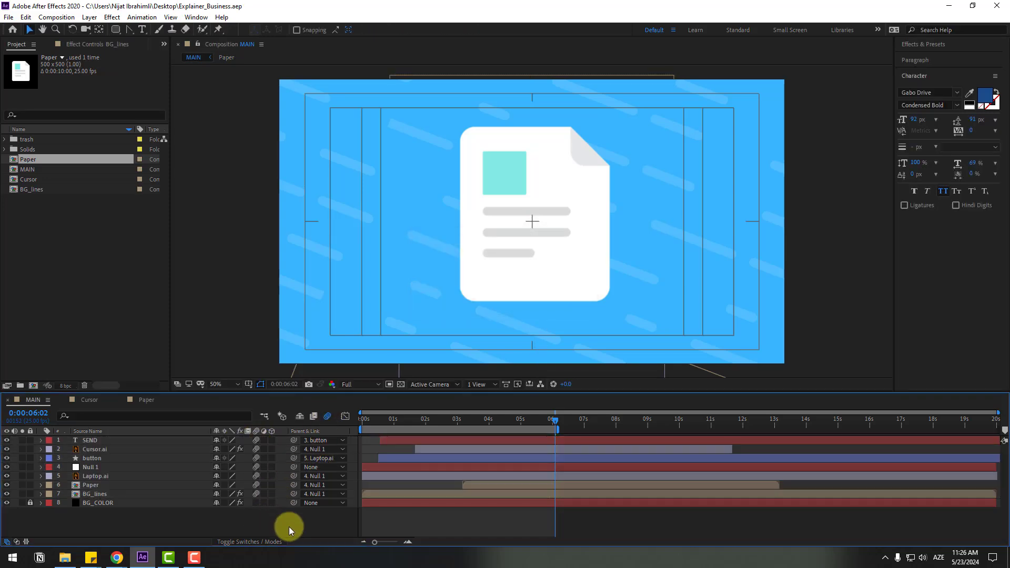
click(232, 381)
click(245, 213)
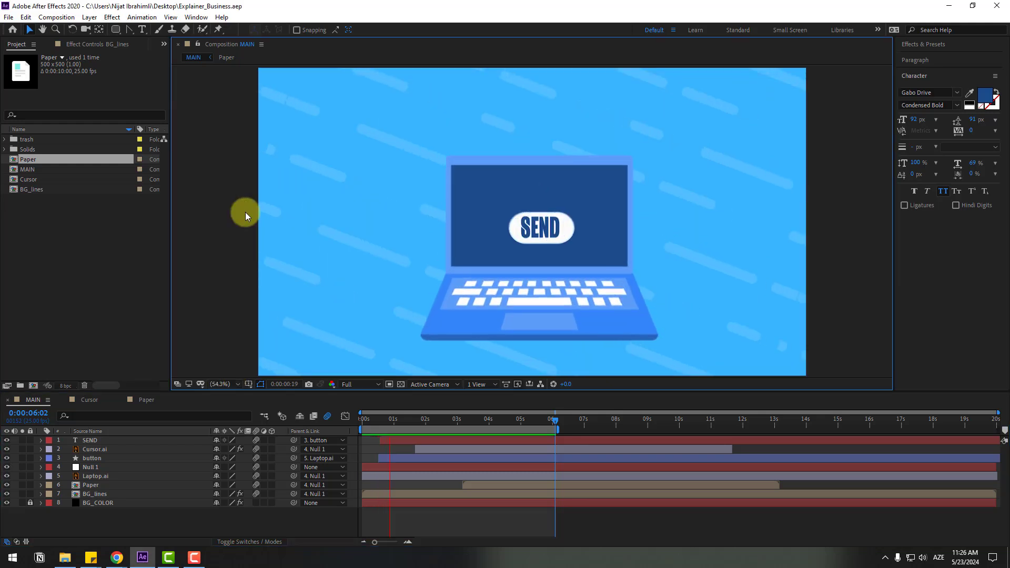